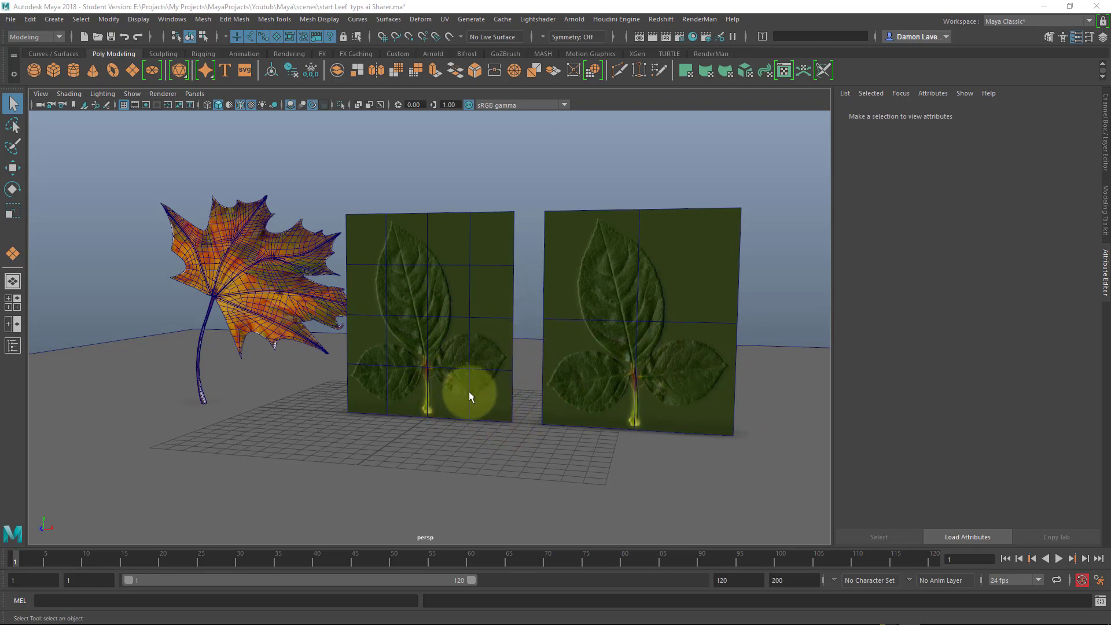
# - Examine the maple leaf model's mesh, its stem and jagged edges, alongside the two leaf-textured planes
pyautogui.keyDown('alt'); pyautogui.moveTo(427, 404); pyautogui.dragTo(476, 410); pyautogui.keyUp('alt')
pyautogui.keyDown('alt'); pyautogui.moveTo(424, 397); pyautogui.dragTo(452, 387, button='middle'); pyautogui.keyUp('alt')
pyautogui.scroll(10, 517, 406)
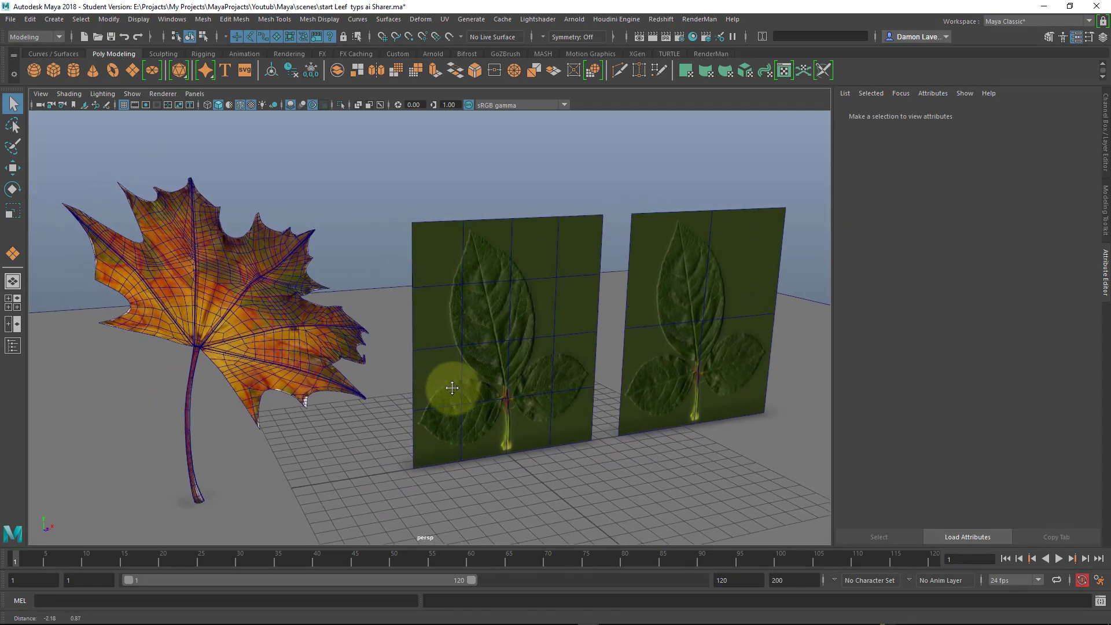
pyautogui.scroll(-1, 445, 393)
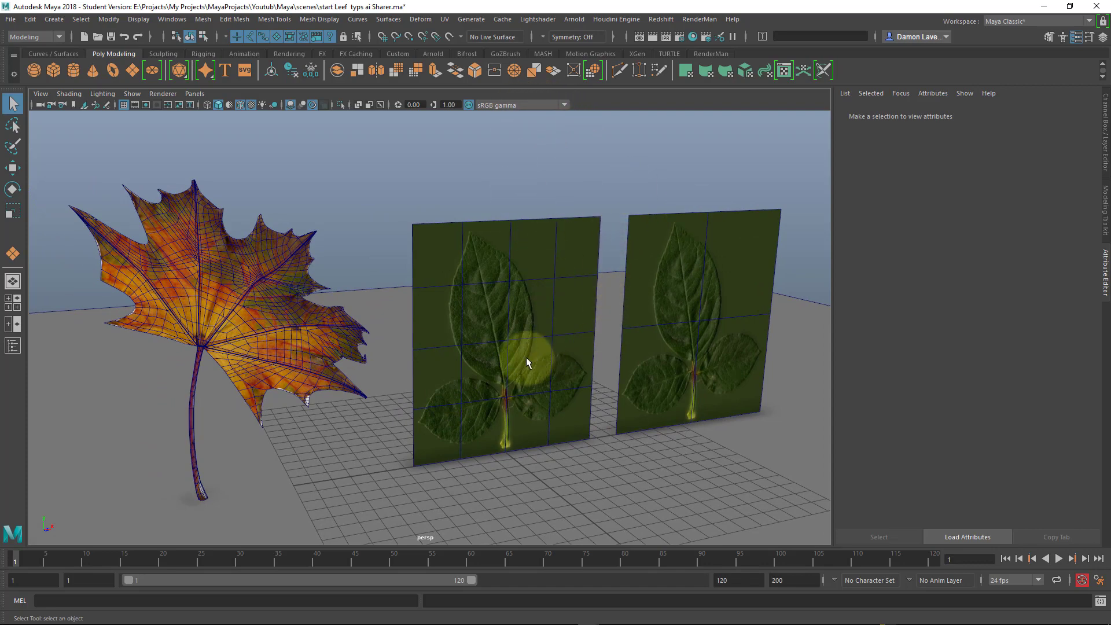
pyautogui.click(259, 311)
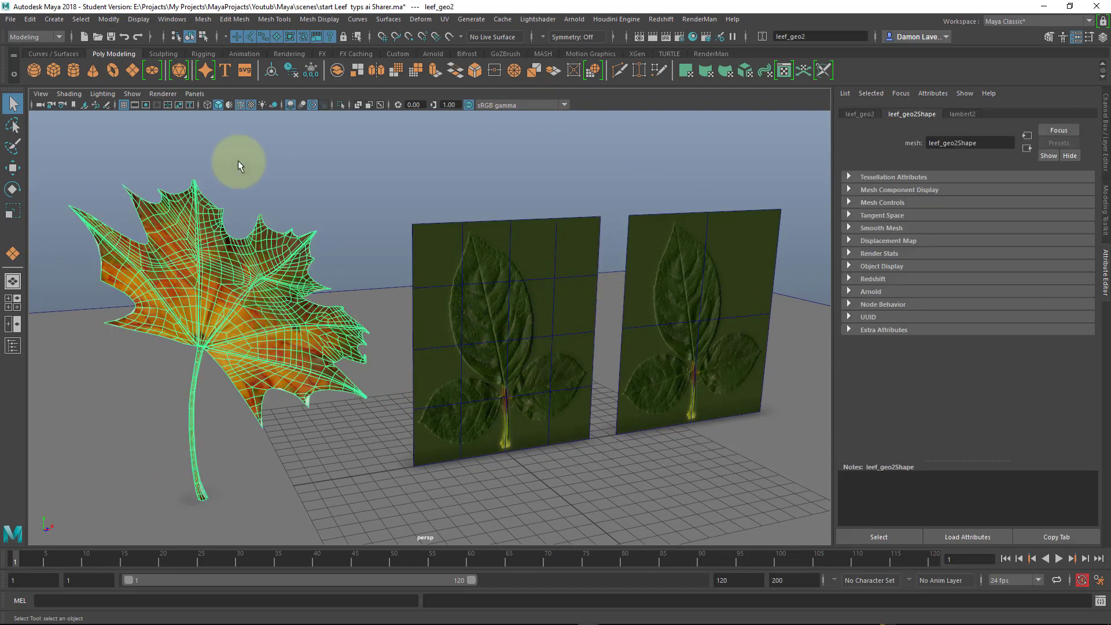
pyautogui.click(284, 445)
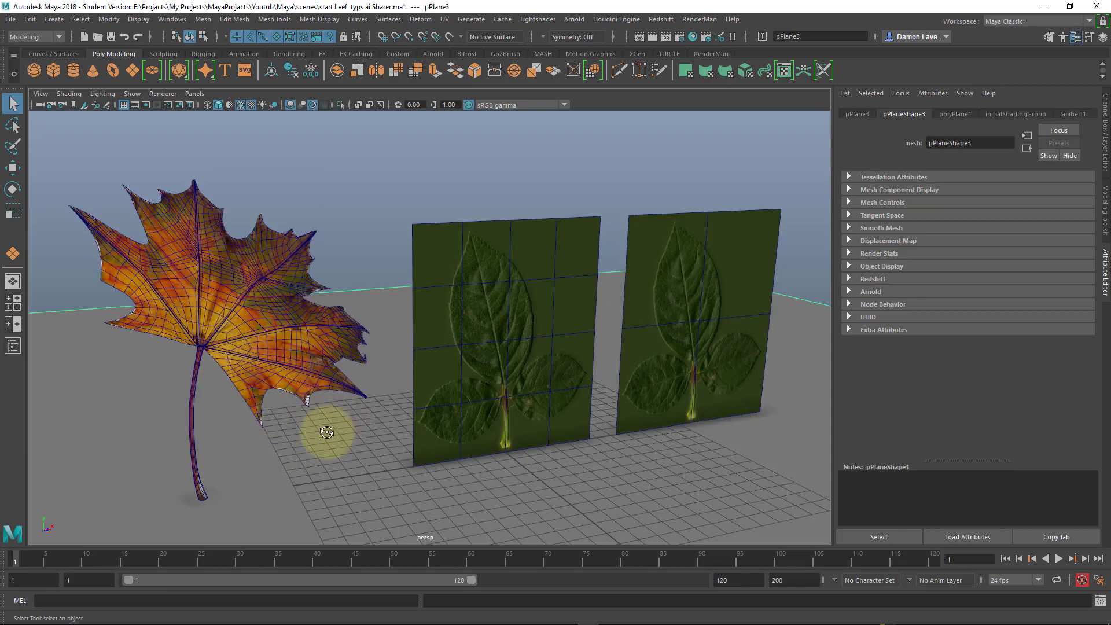
pyautogui.moveTo(318, 429)
pyautogui.keyDown('alt'); pyautogui.mouseDown()
pyautogui.moveTo(287, 431)
pyautogui.moveTo(306, 433)
pyautogui.mouseUp(); pyautogui.keyUp('alt')
pyautogui.keyDown('alt'); pyautogui.moveTo(324, 446); pyautogui.dragTo(498, 533, button='right'); pyautogui.keyUp('alt')
pyautogui.keyDown('alt'); pyautogui.moveTo(341, 385); pyautogui.dragTo(591, 413, button='middle'); pyautogui.keyUp('alt')
pyautogui.keyDown('alt'); pyautogui.moveTo(590, 412); pyautogui.dragTo(672, 344, button='right'); pyautogui.keyUp('alt')
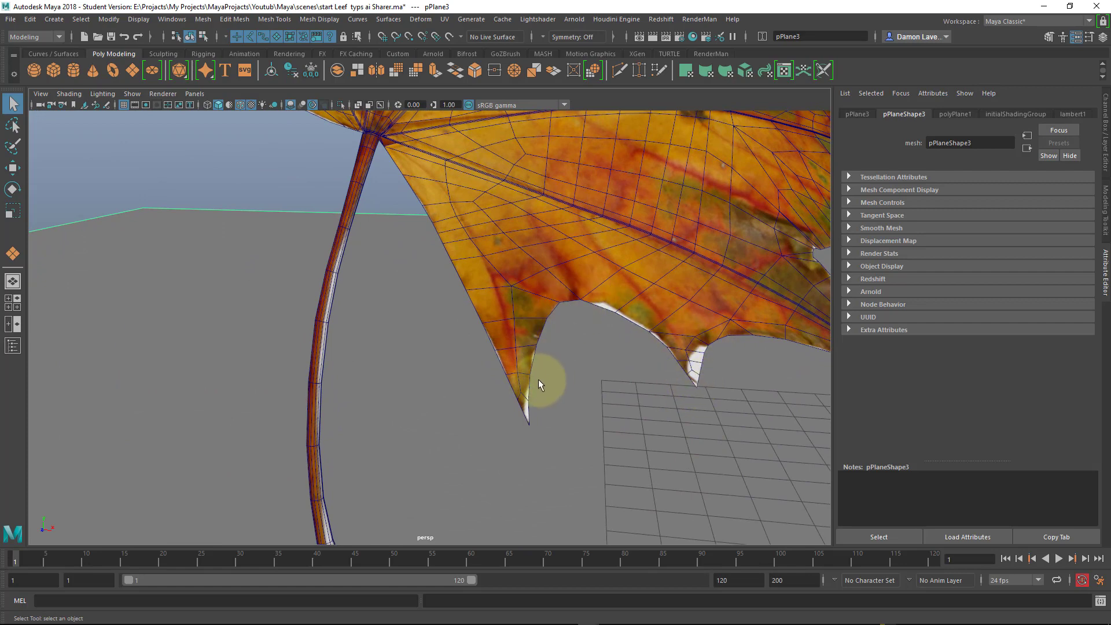
pyautogui.keyDown('alt'); pyautogui.moveTo(620, 376); pyautogui.dragTo(385, 330); pyautogui.keyUp('alt')
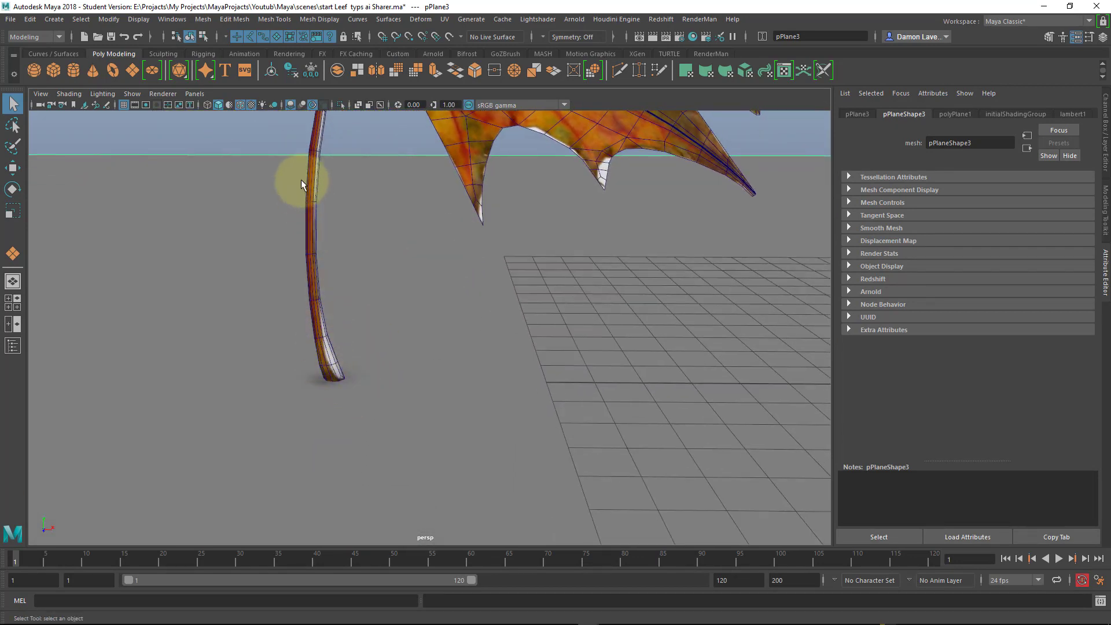
pyautogui.keyDown('alt'); pyautogui.moveTo(466, 268); pyautogui.dragTo(483, 228, button='right'); pyautogui.keyUp('alt')
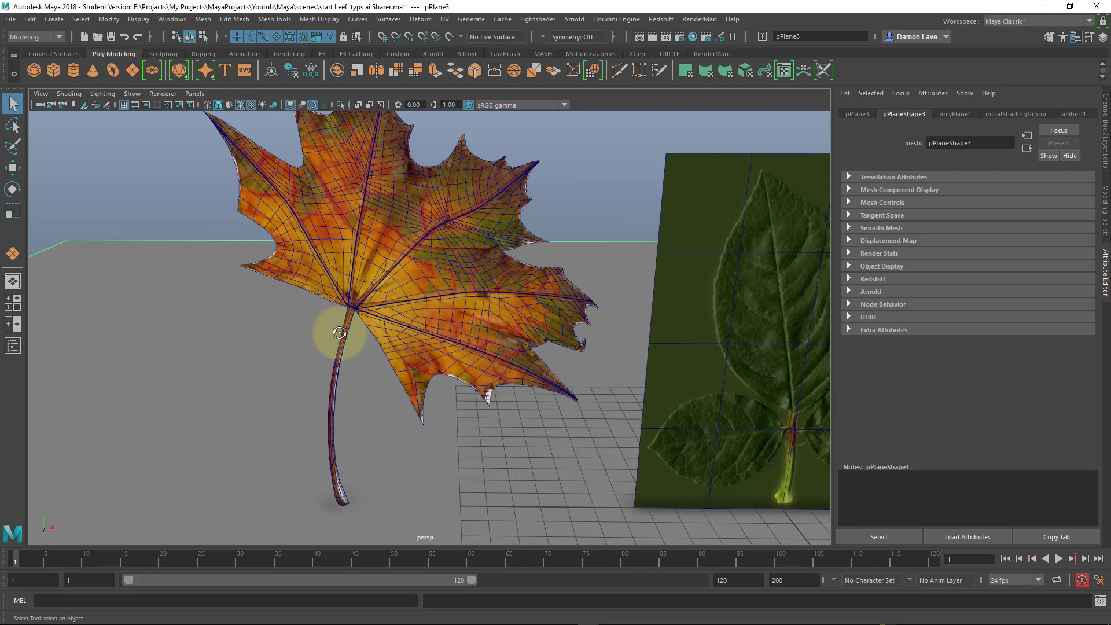
pyautogui.keyDown('alt'); pyautogui.moveTo(335, 327); pyautogui.dragTo(405, 345); pyautogui.keyUp('alt')
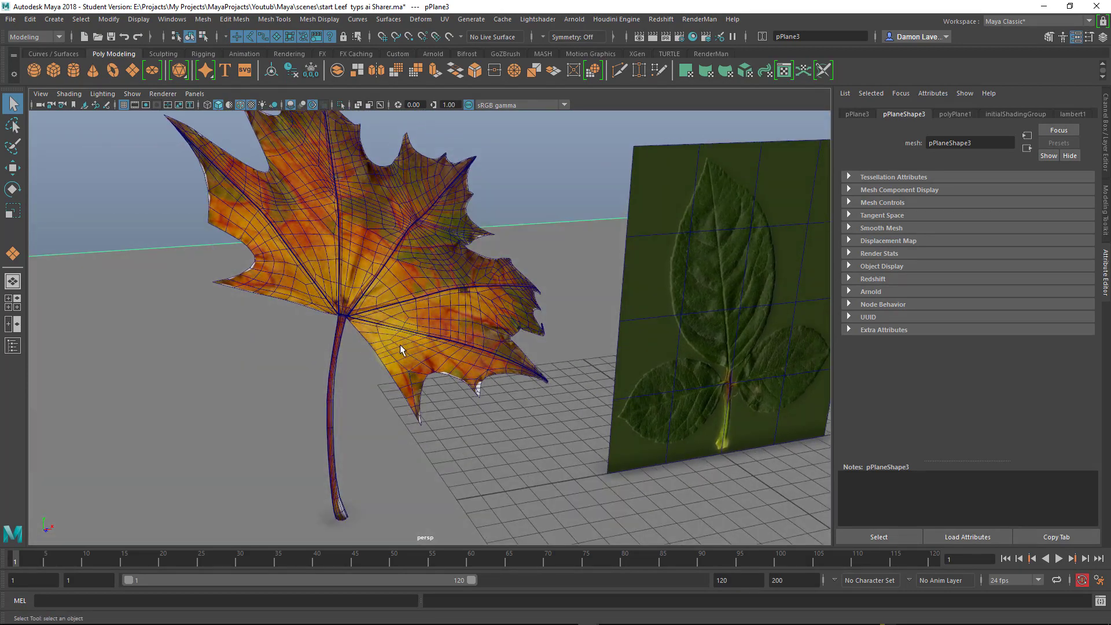
# - Examine the leaf-textured plane divided into a four-by-four grid from several angles
pyautogui.keyDown('alt'); pyautogui.moveTo(585, 393); pyautogui.dragTo(248, 377, button='middle'); pyautogui.keyUp('alt')
pyautogui.keyDown('alt'); pyautogui.moveTo(248, 376); pyautogui.dragTo(484, 241, button='right'); pyautogui.keyUp('alt')
pyautogui.click(538, 318)
pyautogui.keyDown('alt'); pyautogui.moveTo(538, 330); pyautogui.dragTo(551, 310, button='right'); pyautogui.keyUp('alt')
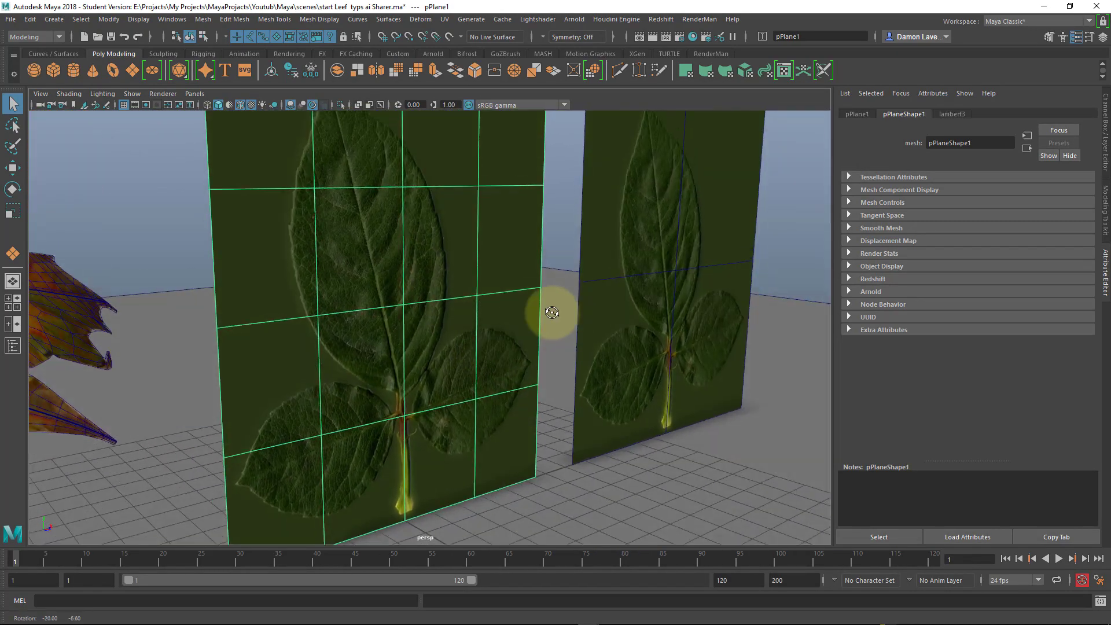
pyautogui.keyDown('alt'); pyautogui.moveTo(550, 311); pyautogui.dragTo(466, 137); pyautogui.keyUp('alt')
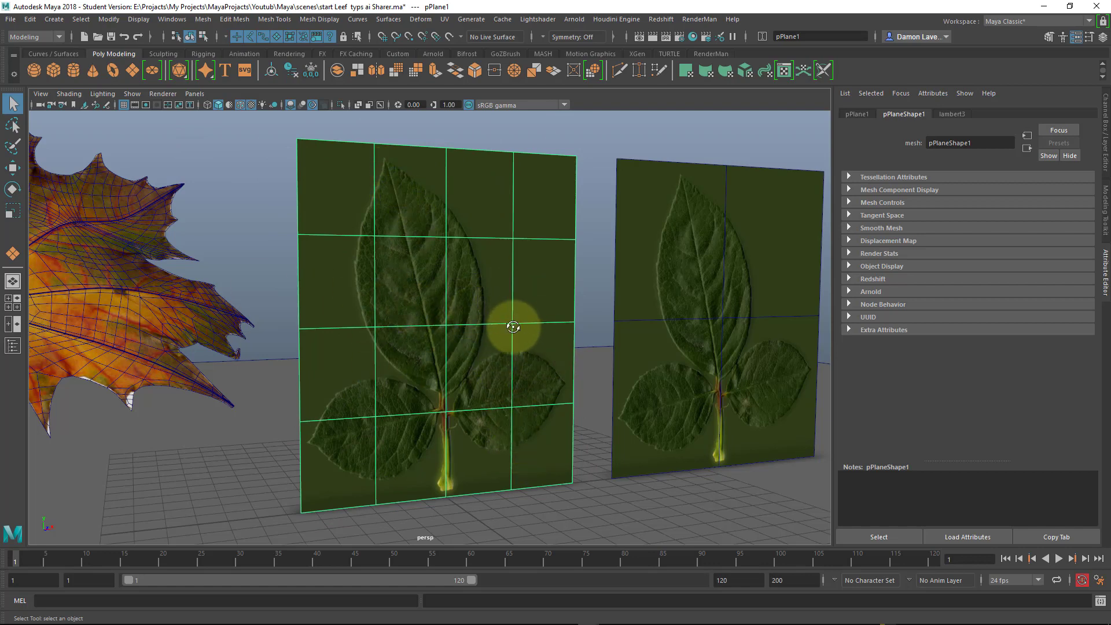
pyautogui.keyDown('alt'); pyautogui.moveTo(512, 327); pyautogui.dragTo(504, 328); pyautogui.keyUp('alt')
pyautogui.keyDown('alt'); pyautogui.moveTo(504, 328); pyautogui.dragTo(508, 320, button='right'); pyautogui.keyUp('alt')
pyautogui.keyDown('alt'); pyautogui.moveTo(508, 324); pyautogui.dragTo(486, 340, button='middle'); pyautogui.keyUp('alt')
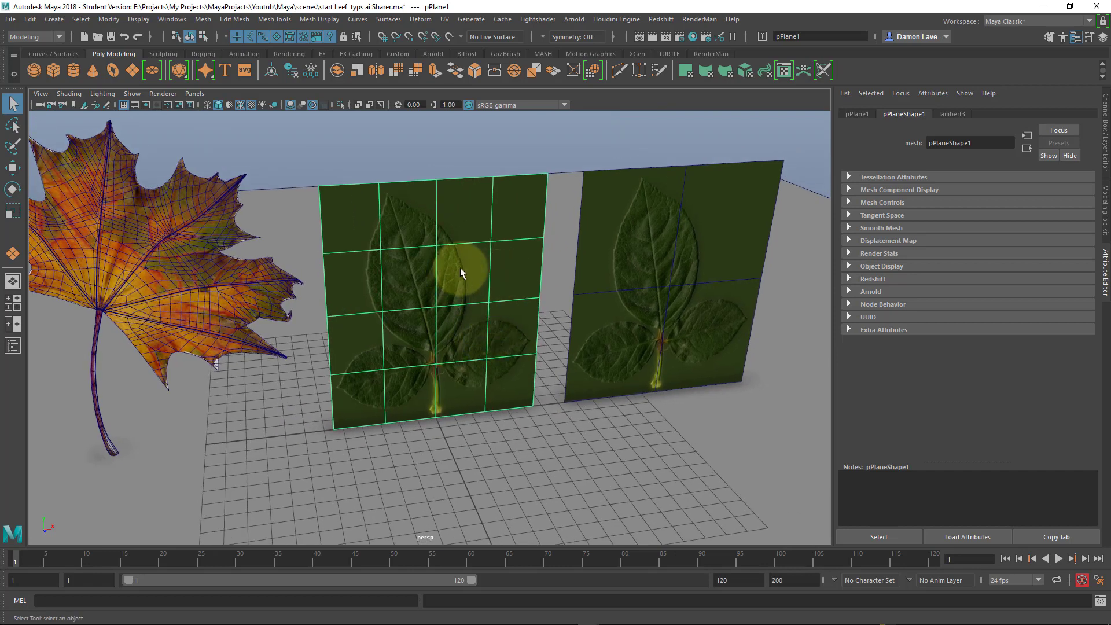
pyautogui.keyDown('alt'); pyautogui.moveTo(494, 314); pyautogui.dragTo(498, 301); pyautogui.keyUp('alt')
pyautogui.keyDown('alt'); pyautogui.moveTo(498, 300); pyautogui.dragTo(576, 364, button='right'); pyautogui.keyUp('alt')
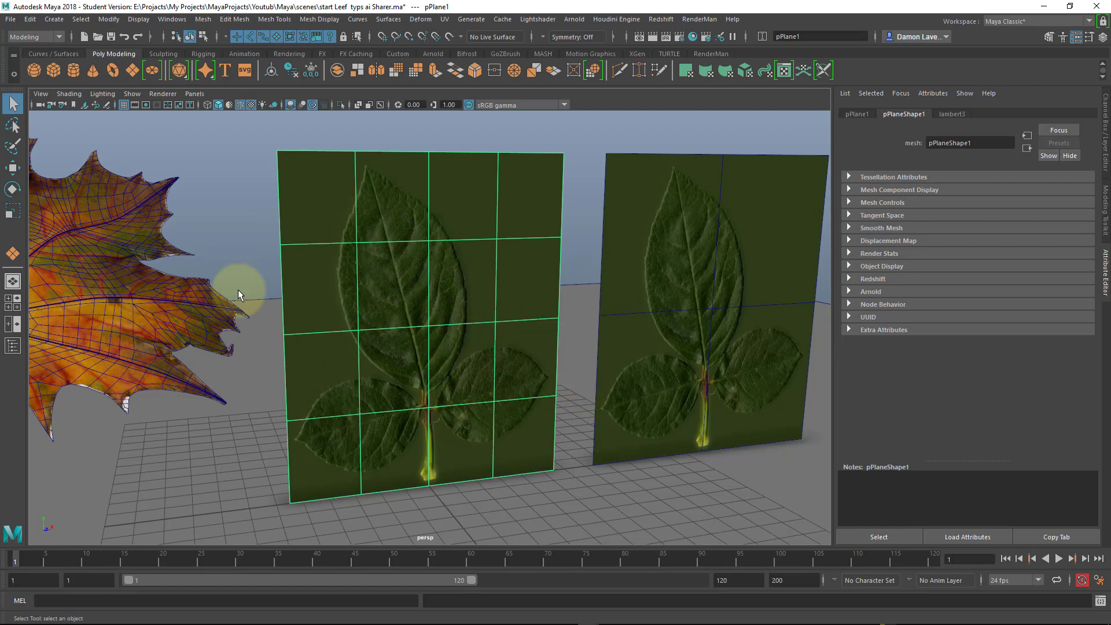
pyautogui.keyDown('alt'); pyautogui.moveTo(742, 300); pyautogui.dragTo(633, 241); pyautogui.keyUp('alt')
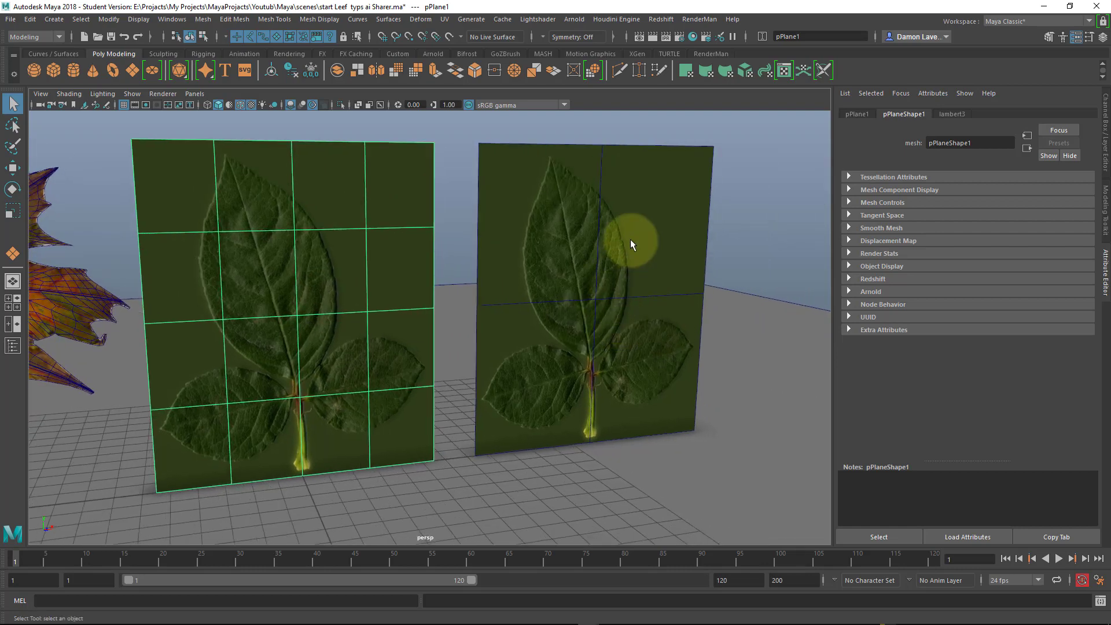
# - Select the leaf-textured plane divided into a two-by-two grid and look it over
pyautogui.click(523, 284)
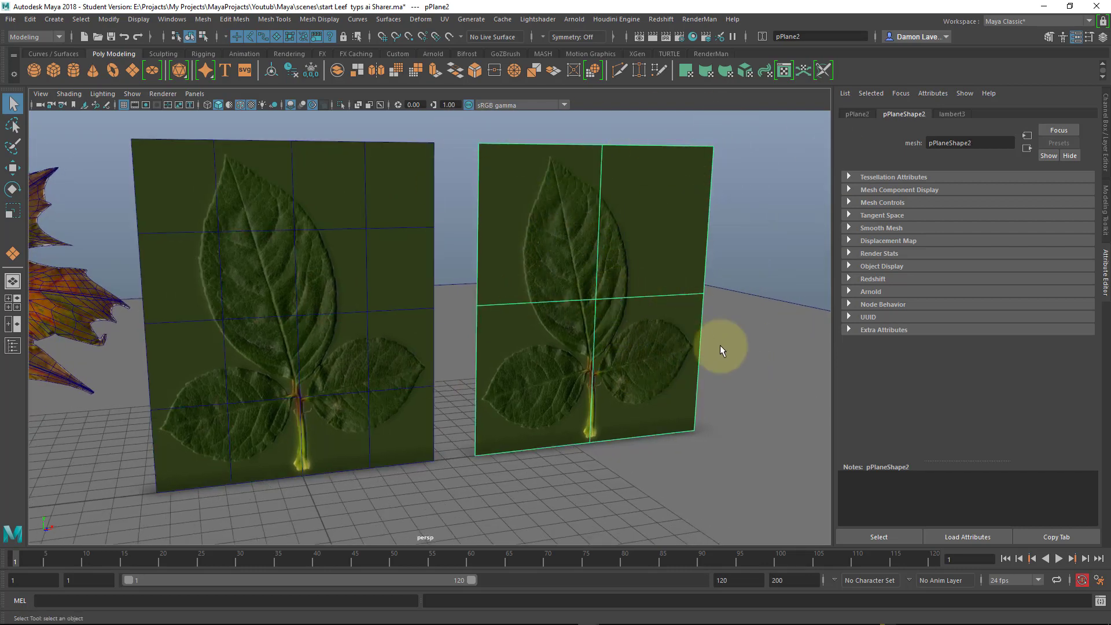
pyautogui.keyDown('alt'); pyautogui.moveTo(726, 311); pyautogui.dragTo(737, 275); pyautogui.keyUp('alt')
pyautogui.keyDown('alt'); pyautogui.moveTo(737, 275); pyautogui.dragTo(618, 273, button='middle'); pyautogui.keyUp('alt')
pyautogui.scroll(4, 759, 318)
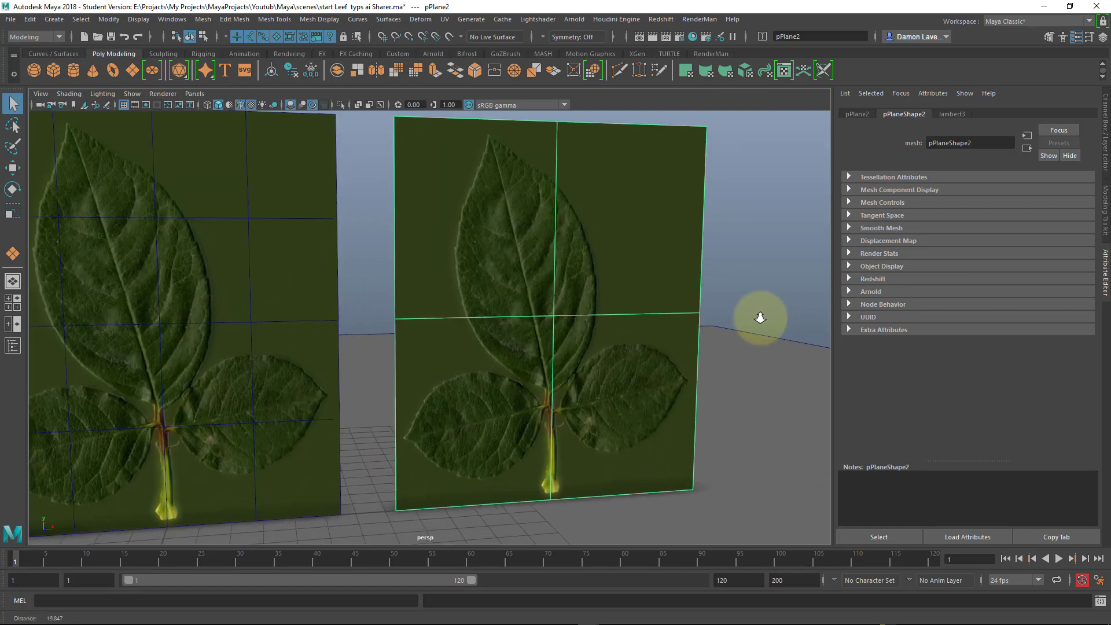
pyautogui.scroll(-6, 716, 243)
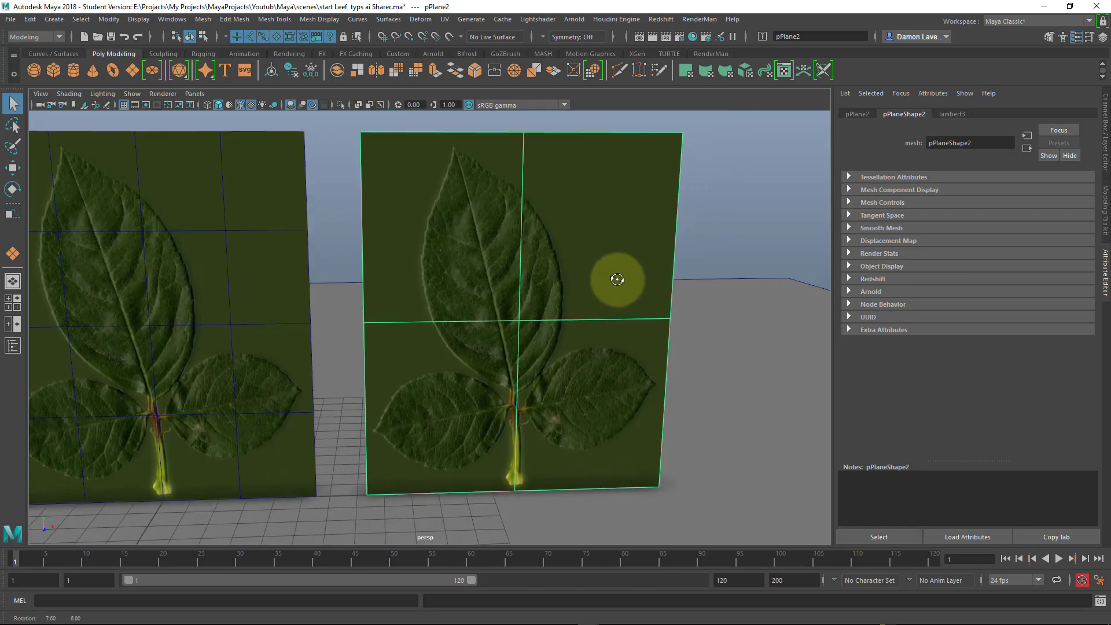
pyautogui.keyDown('alt'); pyautogui.moveTo(485, 196); pyautogui.dragTo(513, 133); pyautogui.keyUp('alt')
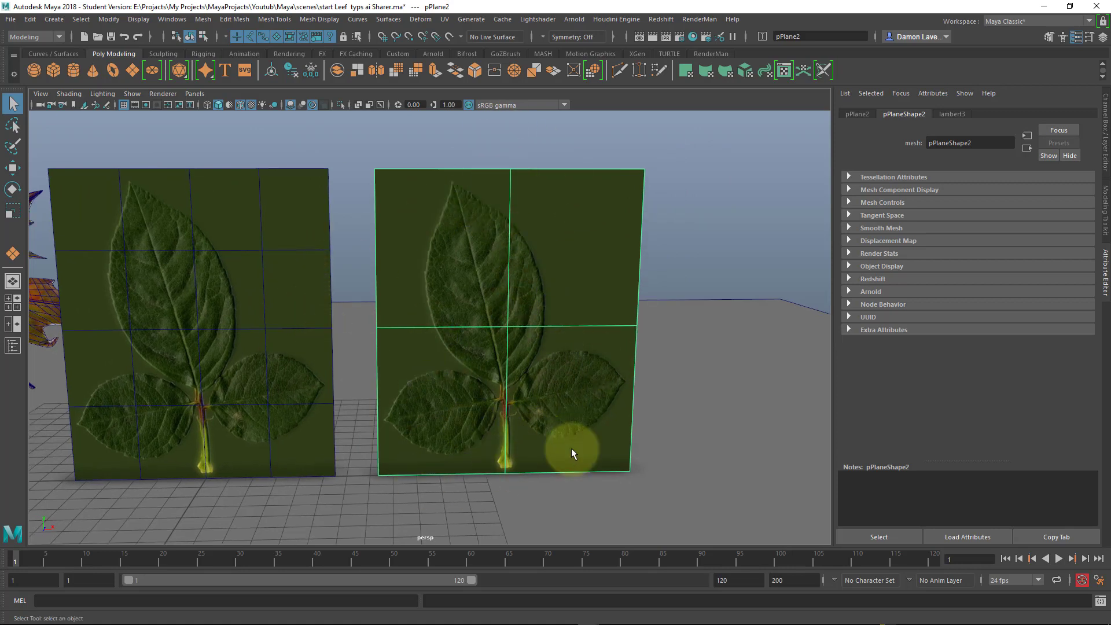
pyautogui.keyDown('alt'); pyautogui.moveTo(456, 415); pyautogui.dragTo(582, 254); pyautogui.keyUp('alt')
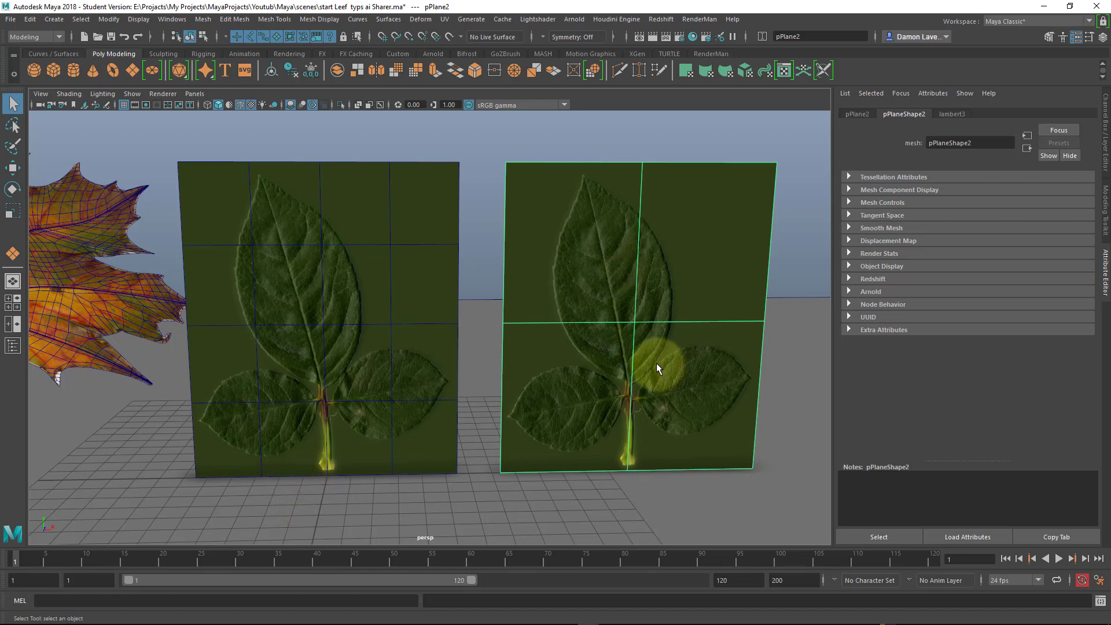
# - Open the Move tool's settings for the selected plane and enable Preserve UVs
pyautogui.click(18, 168)
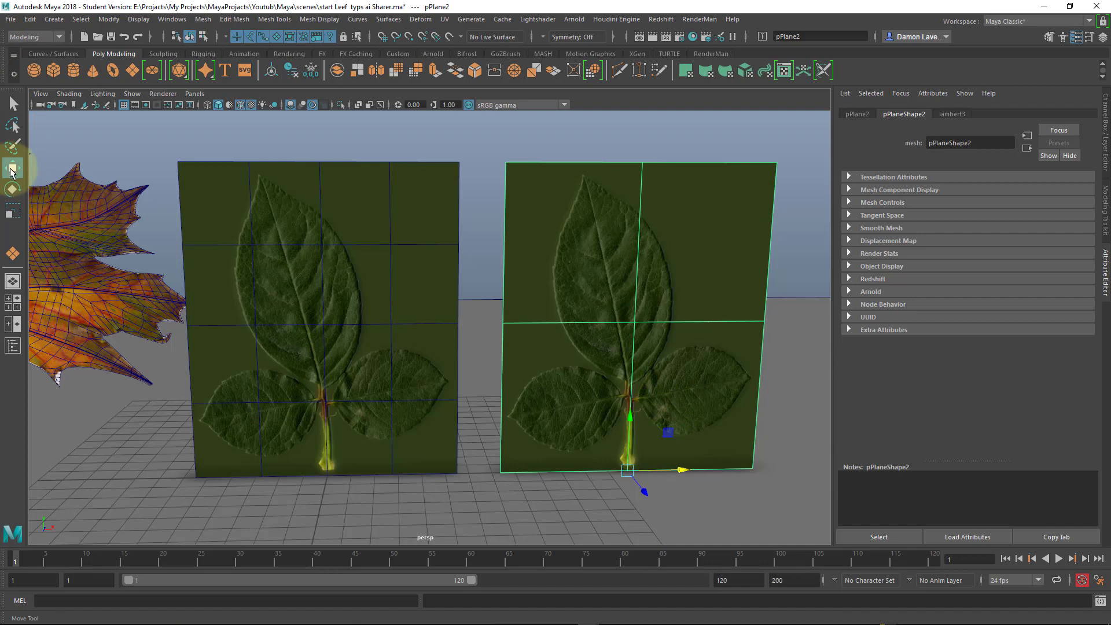
pyautogui.doubleClick(12, 169)
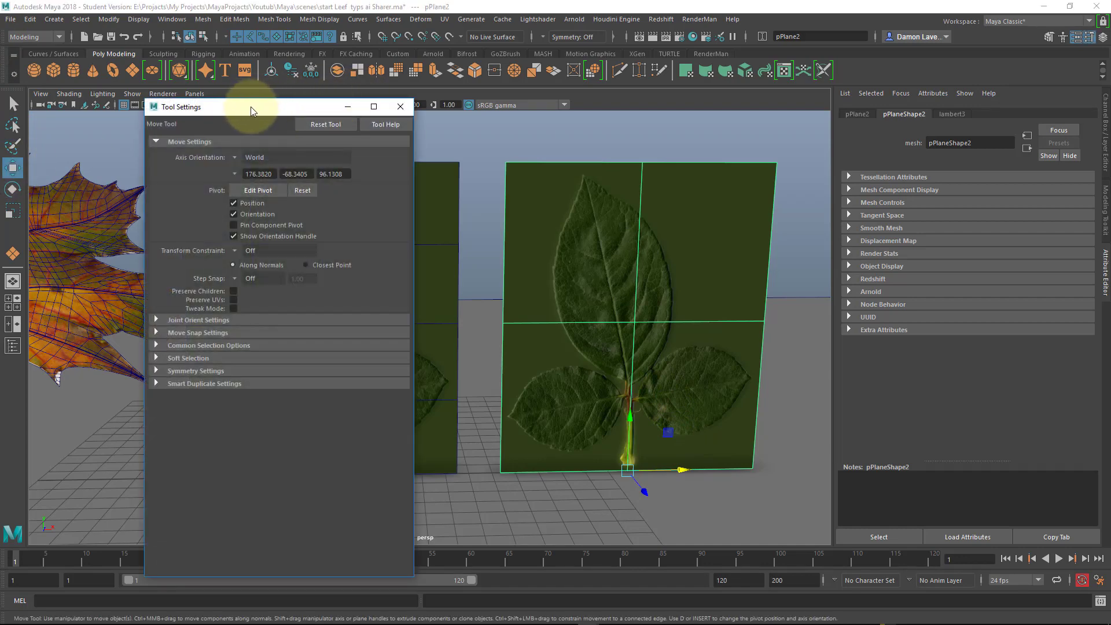
pyautogui.moveTo(251, 107); pyautogui.dragTo(173, 59)
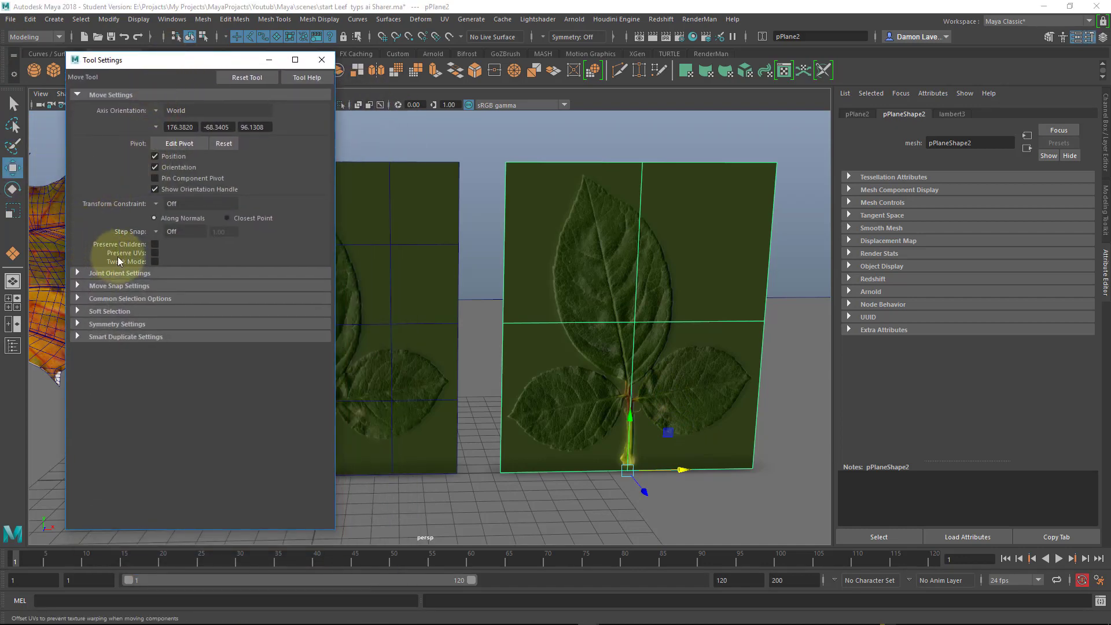
pyautogui.click(154, 253)
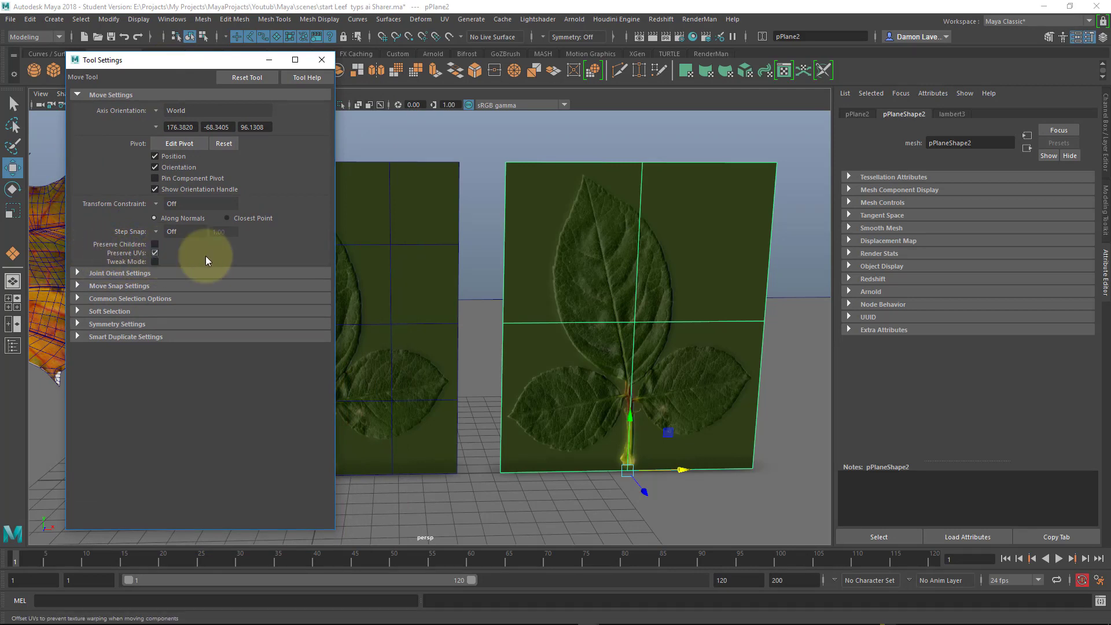
# - In vertex mode, move the plane's upper middle vertex above the large leaf's tip and the centre vertex onto its midrib
pyautogui.moveTo(635, 167); pyautogui.dragTo(579, 161, button='right')
pyautogui.click(642, 163)
pyautogui.moveTo(659, 173); pyautogui.dragTo(623, 297)
pyautogui.click(635, 321)
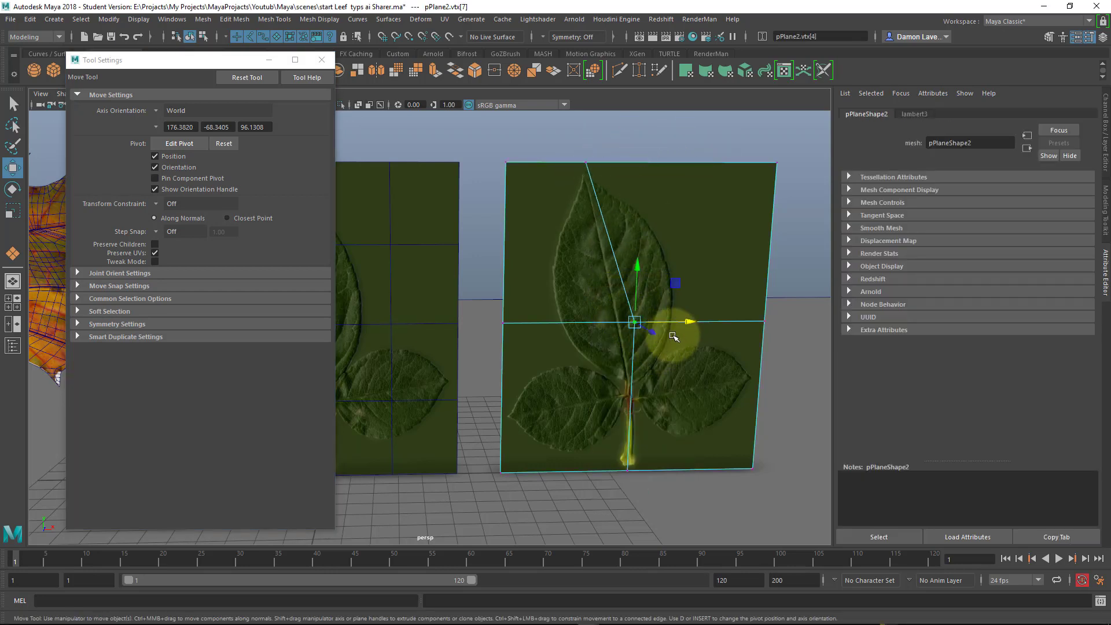
pyautogui.moveTo(695, 322); pyautogui.dragTo(675, 322)
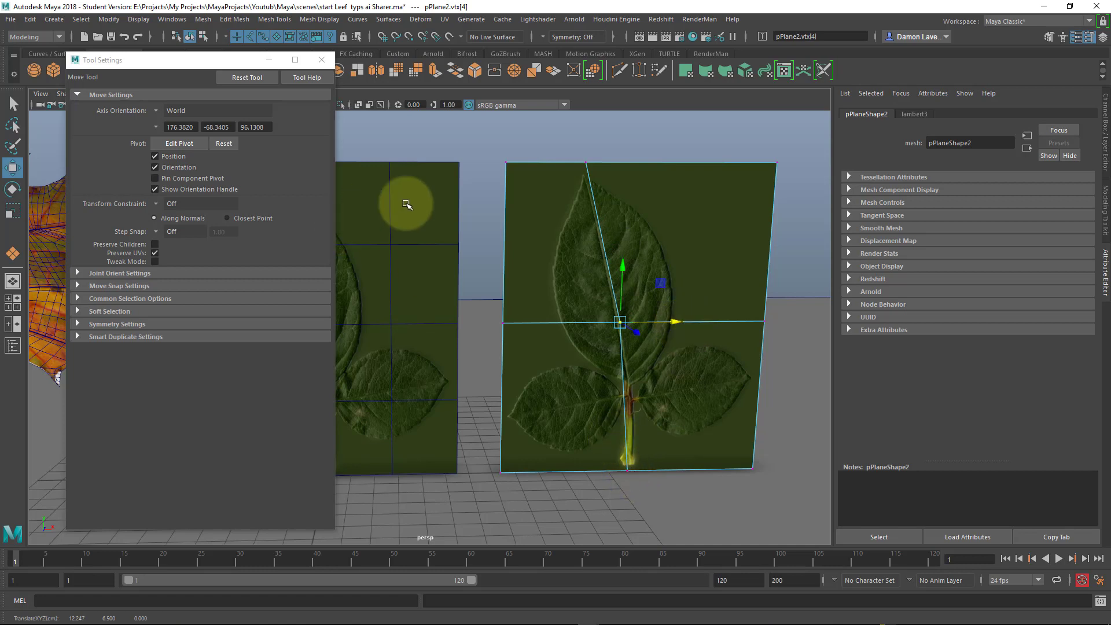
# - Pull the plane's two upper corner vertices inward toward the tip of the large leaf
pyautogui.click(510, 165)
pyautogui.moveTo(516, 170); pyautogui.dragTo(553, 198)
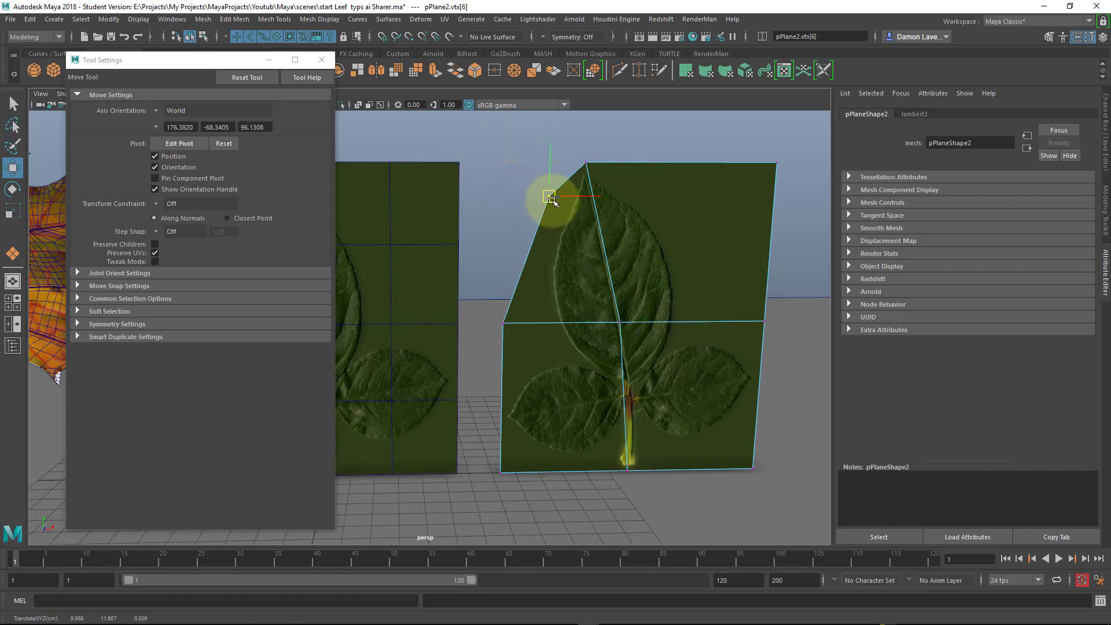
pyautogui.click(778, 168)
pyautogui.moveTo(778, 168); pyautogui.dragTo(645, 186)
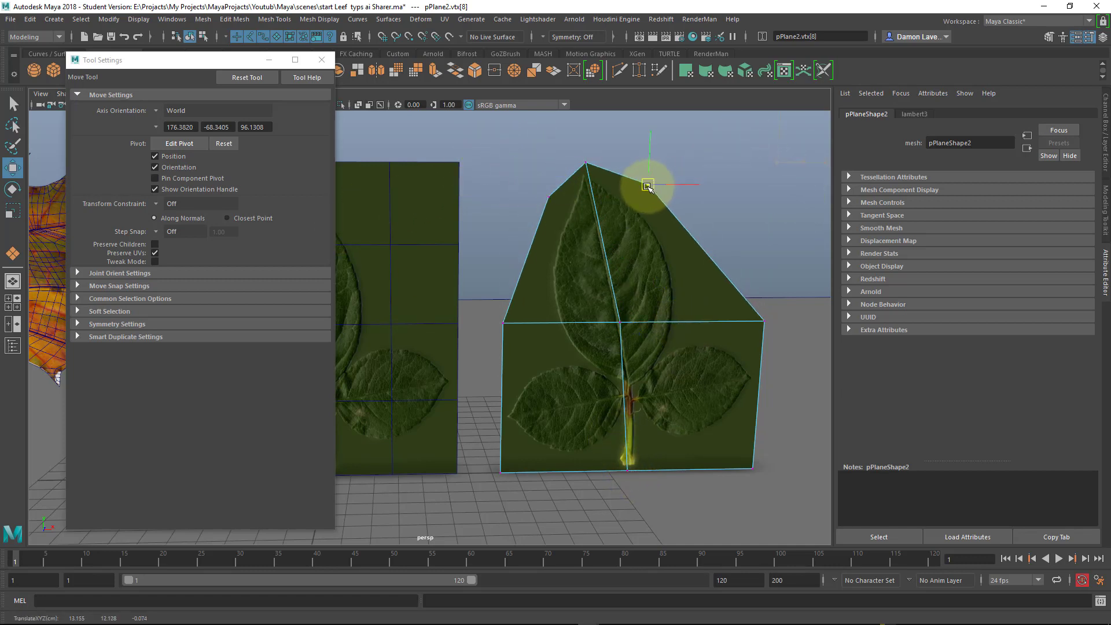
pyautogui.click(769, 320)
pyautogui.moveTo(788, 330); pyautogui.dragTo(749, 334)
pyautogui.hotkey('ctrl', 'z')
# - Use Multi-Cut to insert two horizontal edge loops, through the stem joint and upper leaf, and one vertical loop on each side of the midrib
pyautogui.click(680, 357)
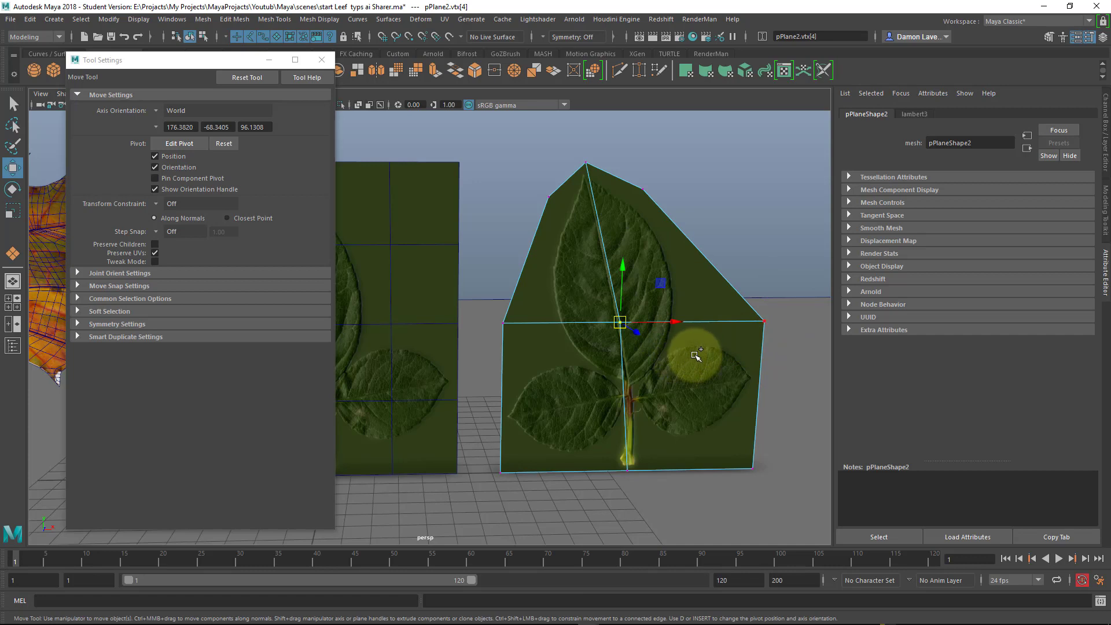
pyautogui.keyDown('shift'); pyautogui.moveTo(694, 355); pyautogui.dragTo(588, 349, button='right'); pyautogui.keyUp('shift')
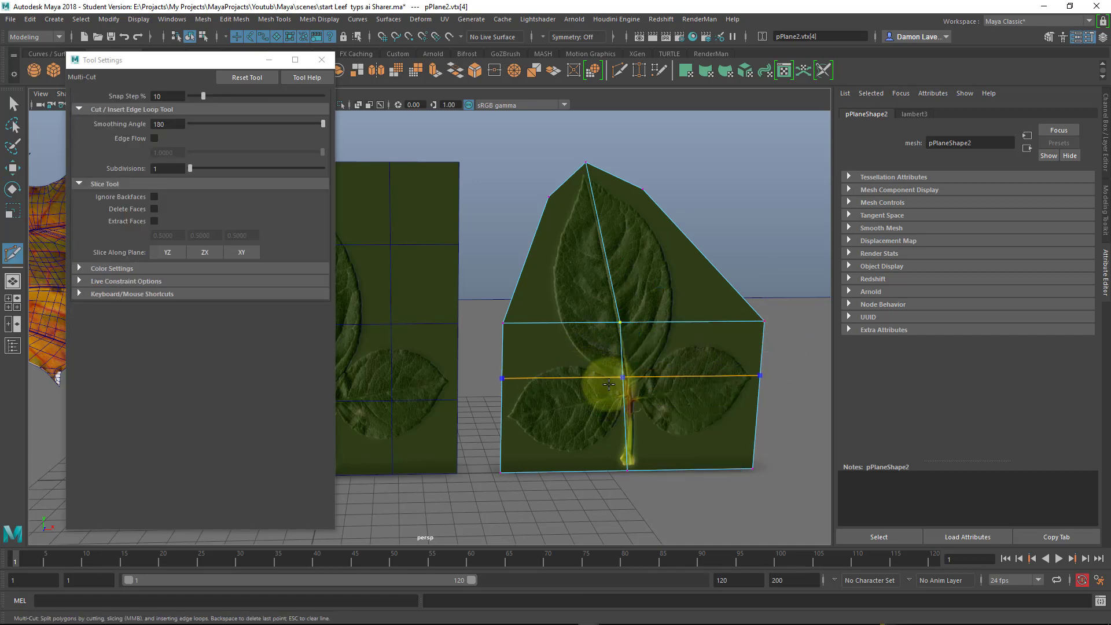
pyautogui.keyDown('ctrl'); pyautogui.click(602, 397); pyautogui.keyUp('ctrl')
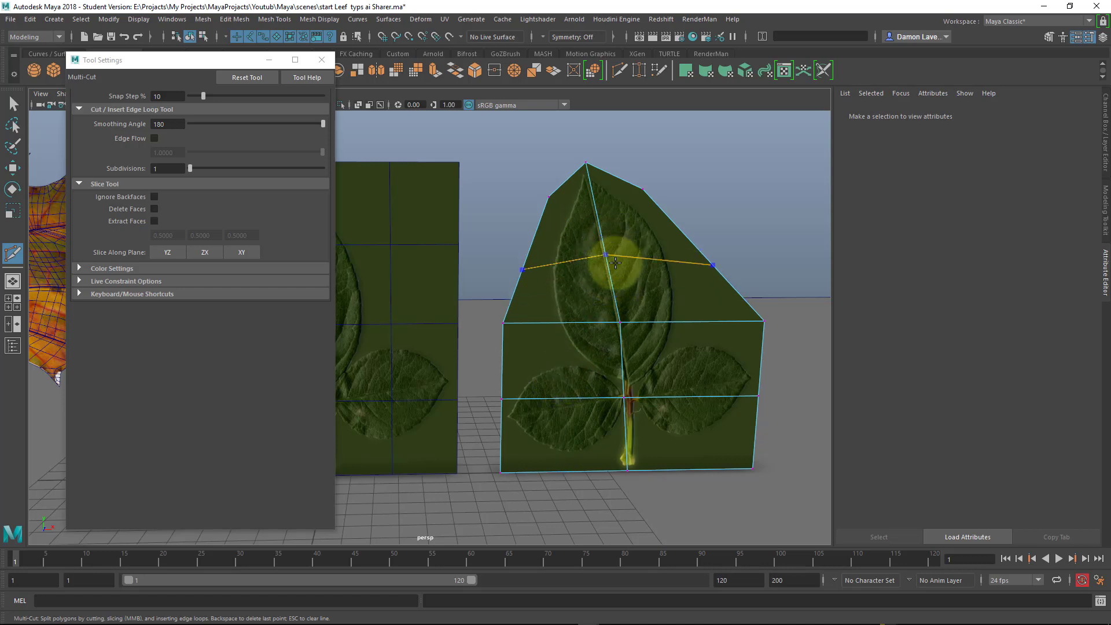
pyautogui.keyDown('ctrl'); pyautogui.click(608, 258); pyautogui.keyUp('ctrl')
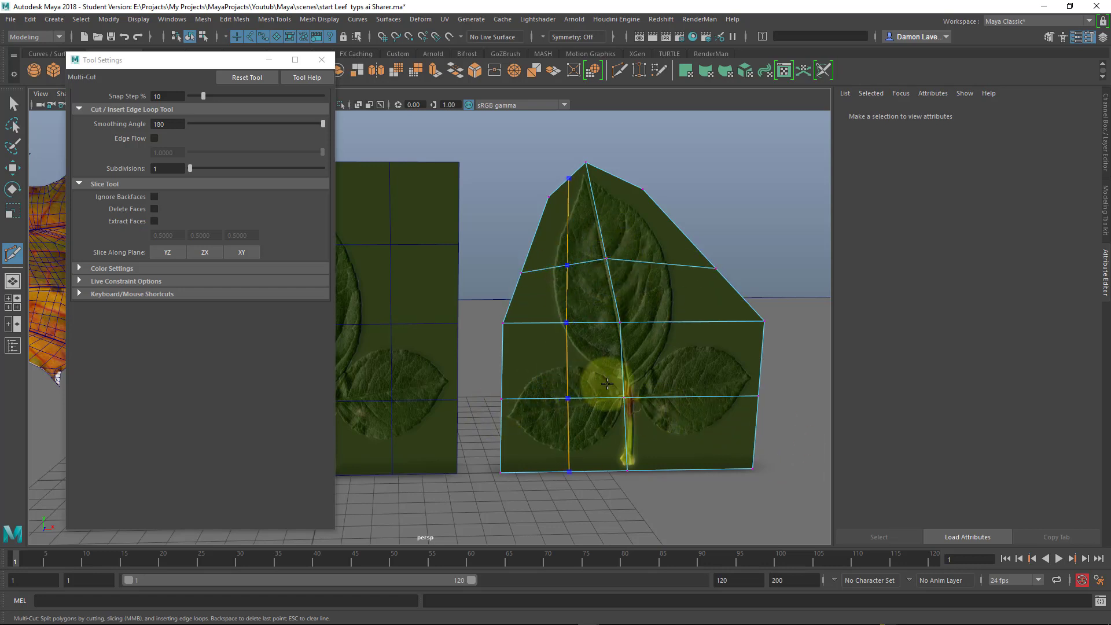
pyautogui.keyDown('ctrl'); pyautogui.click(567, 398); pyautogui.keyUp('ctrl')
pyautogui.keyDown('ctrl'); pyautogui.click(684, 359); pyautogui.keyUp('ctrl')
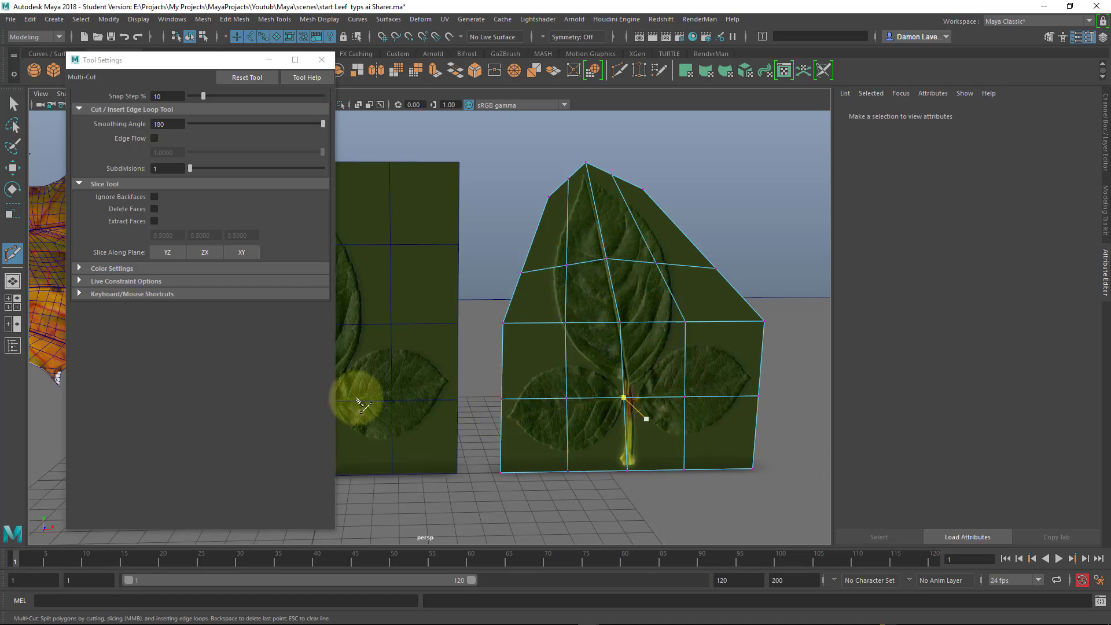
# - Move the three upper left border vertices inward to follow the left outline of the large leaf
pyautogui.click(13, 107)
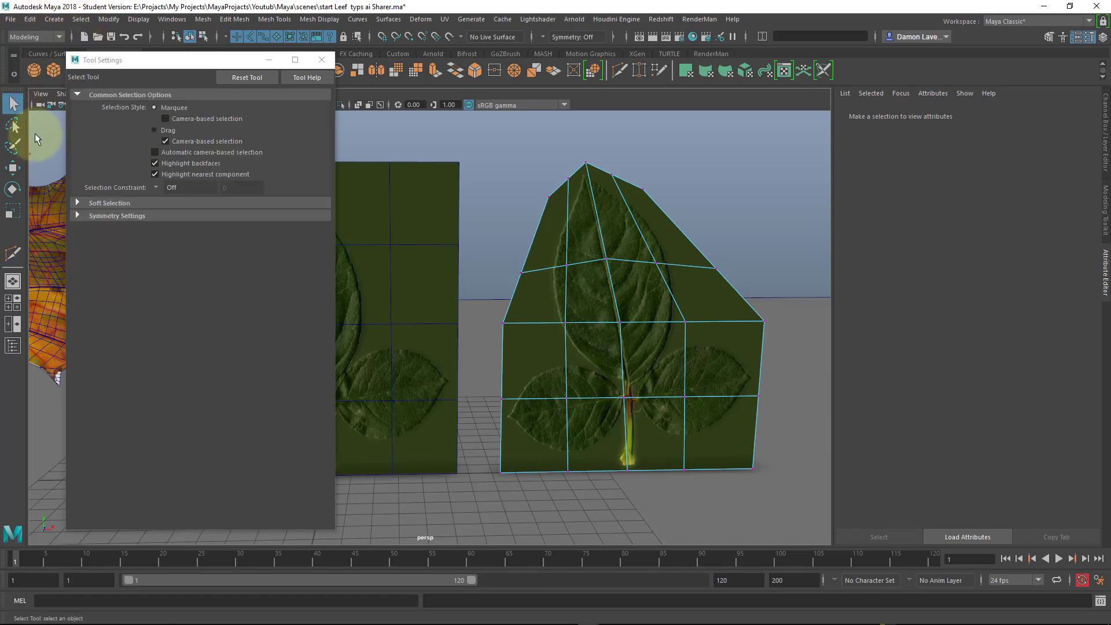
pyautogui.click(13, 167)
pyautogui.click(503, 323)
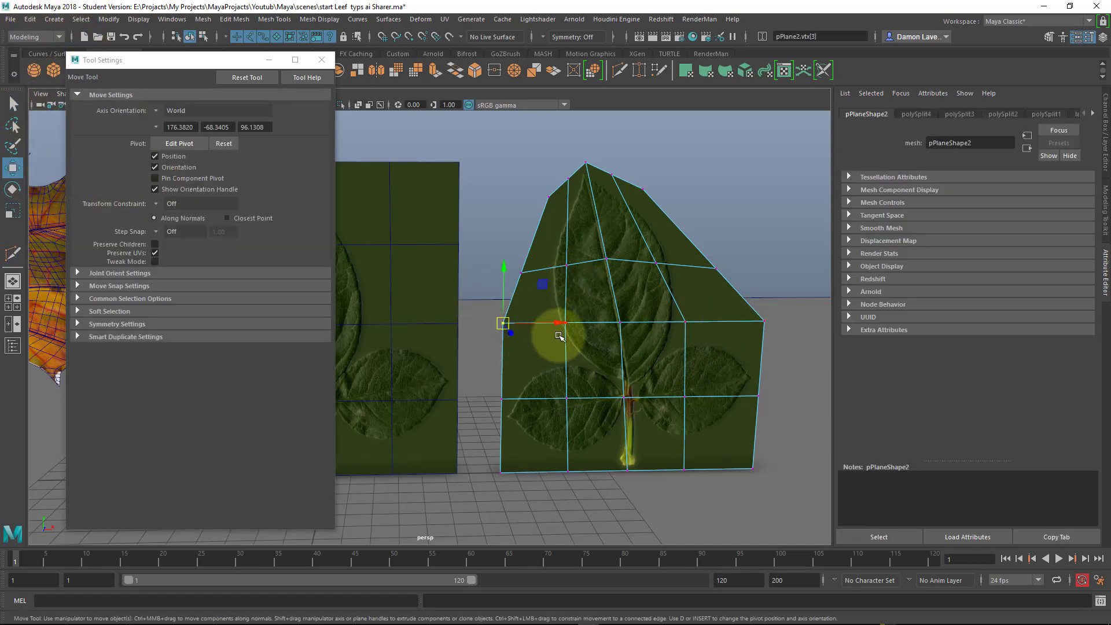
pyautogui.moveTo(503, 321); pyautogui.dragTo(546, 331)
pyautogui.moveTo(522, 263); pyautogui.dragTo(545, 270)
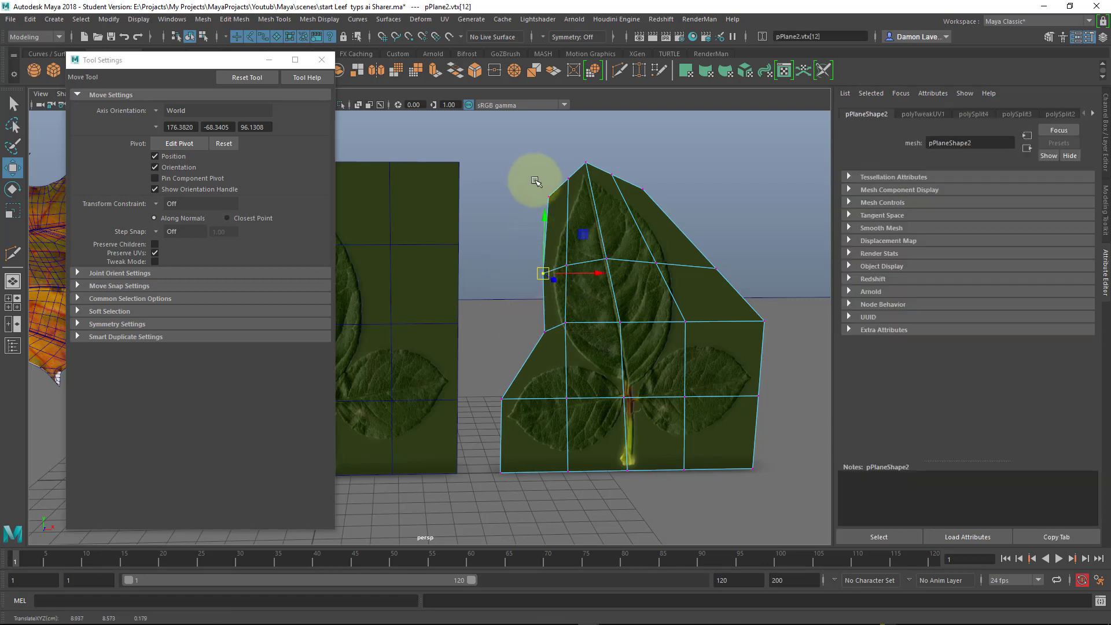
pyautogui.moveTo(535, 179); pyautogui.dragTo(553, 218)
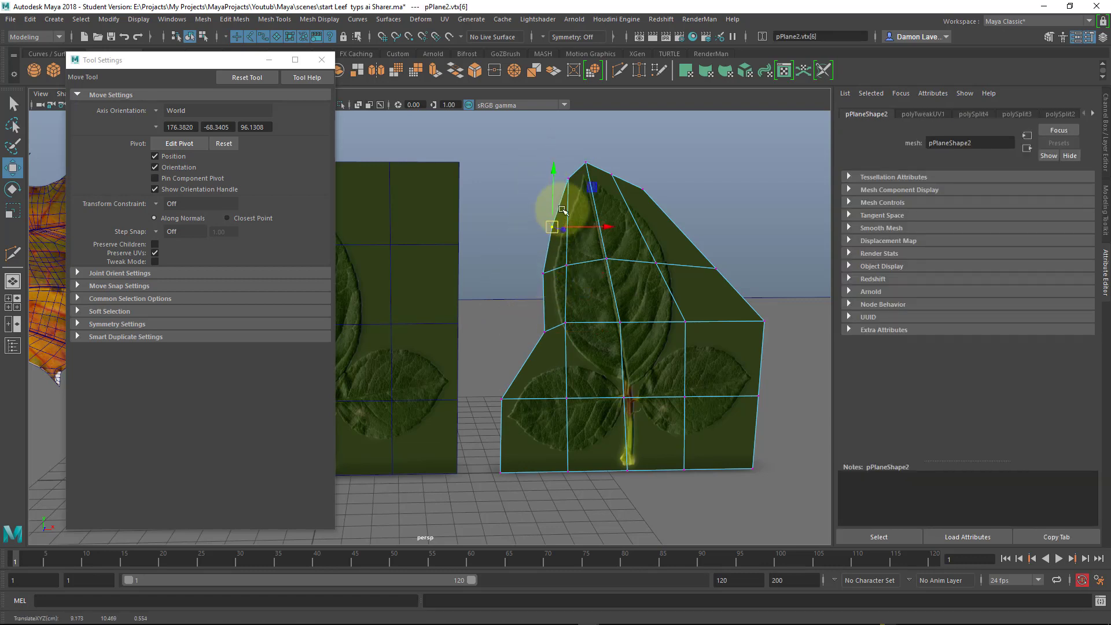
# - Nudge the border vertex left of the large leaf's tip and pull the lower left border vertices in to the left small leaf's outline
pyautogui.click(568, 175)
pyautogui.moveTo(562, 171)
pyautogui.mouseDown()
pyautogui.moveTo(578, 192)
pyautogui.moveTo(566, 182)
pyautogui.mouseUp()
pyautogui.keyDown('alt'); pyautogui.moveTo(692, 296); pyautogui.dragTo(699, 235, button='middle'); pyautogui.keyUp('alt')
pyautogui.keyDown('alt'); pyautogui.moveTo(700, 235); pyautogui.dragTo(819, 264, button='right'); pyautogui.keyUp('alt')
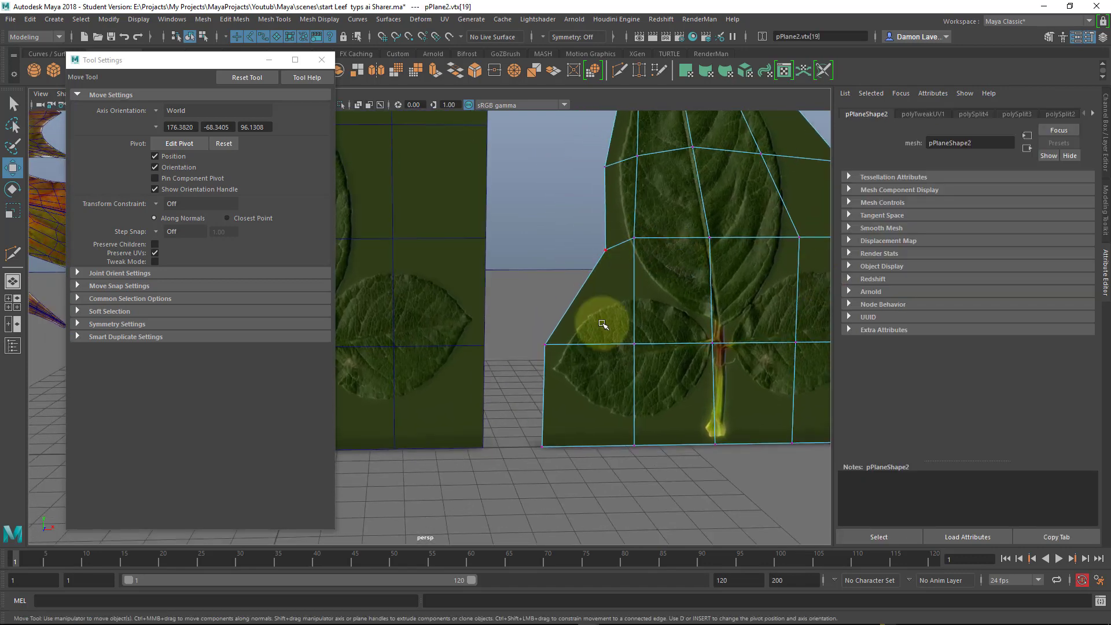
pyautogui.click(635, 345)
pyautogui.moveTo(637, 346)
pyautogui.mouseDown()
pyautogui.moveTo(657, 352)
pyautogui.moveTo(639, 347)
pyautogui.mouseUp()
pyautogui.click(542, 447)
pyautogui.moveTo(544, 447); pyautogui.dragTo(571, 411)
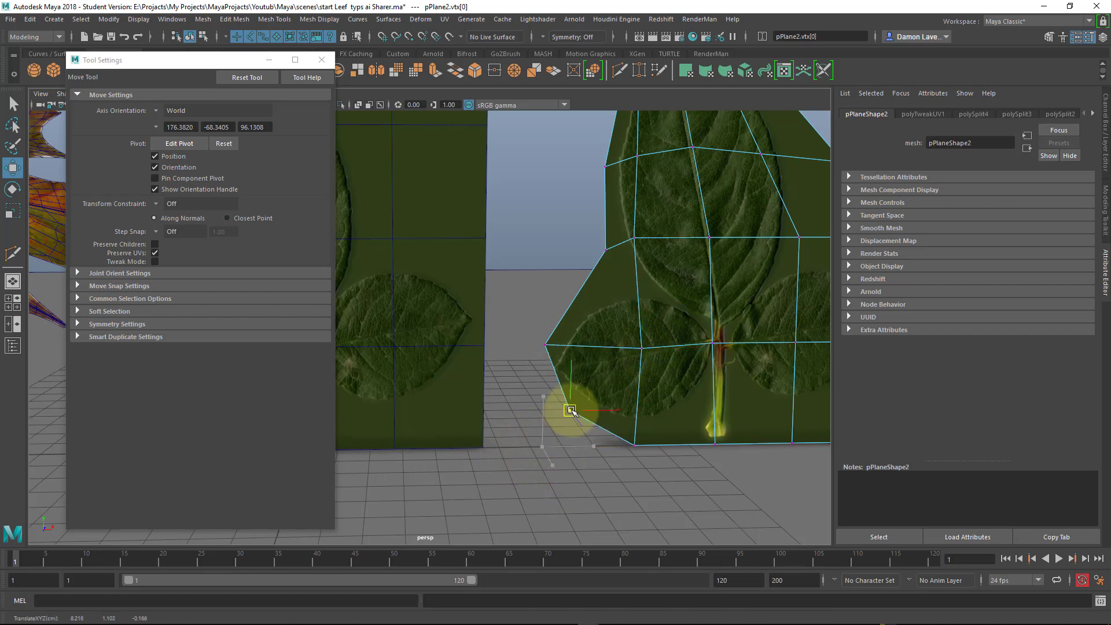
pyautogui.click(635, 445)
pyautogui.moveTo(636, 445); pyautogui.dragTo(644, 440)
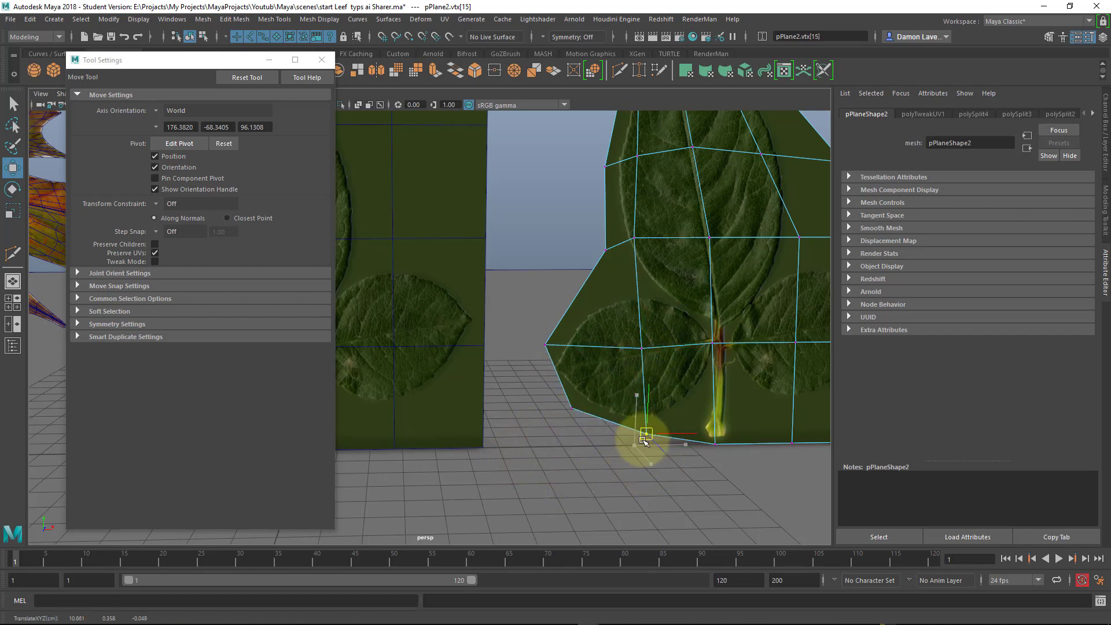
# - Move the inner vertex left of the midrib down into the notch between the large leaf and the left small leaf
pyautogui.click(637, 251)
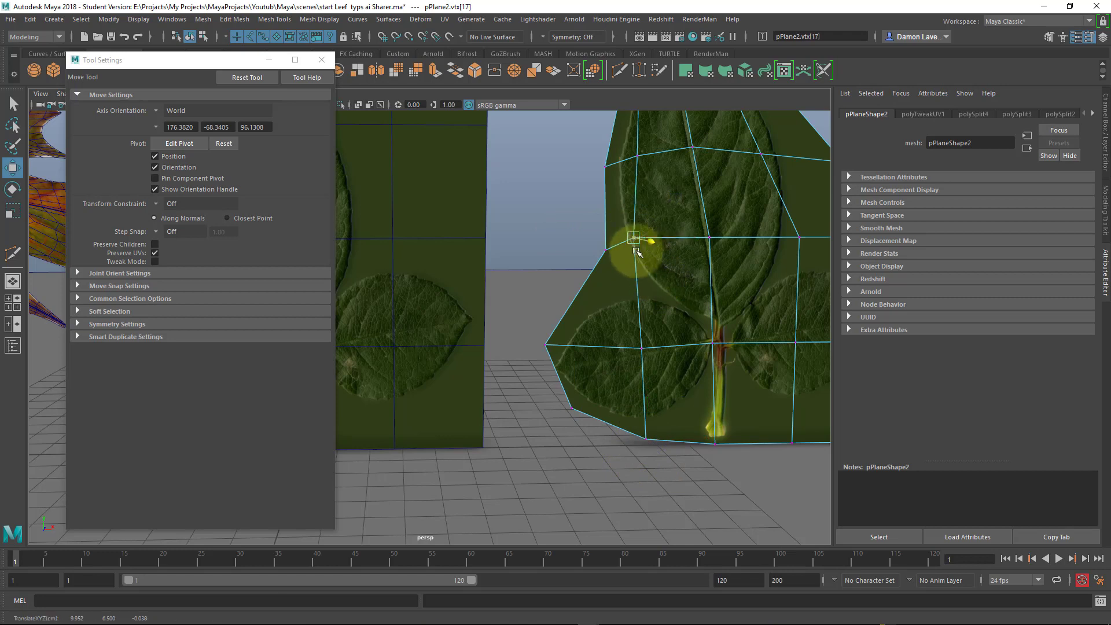
pyautogui.moveTo(637, 251); pyautogui.dragTo(633, 280)
pyautogui.hotkey('ctrl', 'z')
pyautogui.moveTo(638, 187); pyautogui.dragTo(706, 240)
# - Move the two upper right border vertices down along the large leaf's right outline
pyautogui.keyDown('alt'); pyautogui.moveTo(792, 307); pyautogui.dragTo(660, 299); pyautogui.keyUp('alt')
pyautogui.keyDown('alt'); pyautogui.moveTo(686, 298); pyautogui.dragTo(746, 295, button='middle'); pyautogui.keyUp('alt')
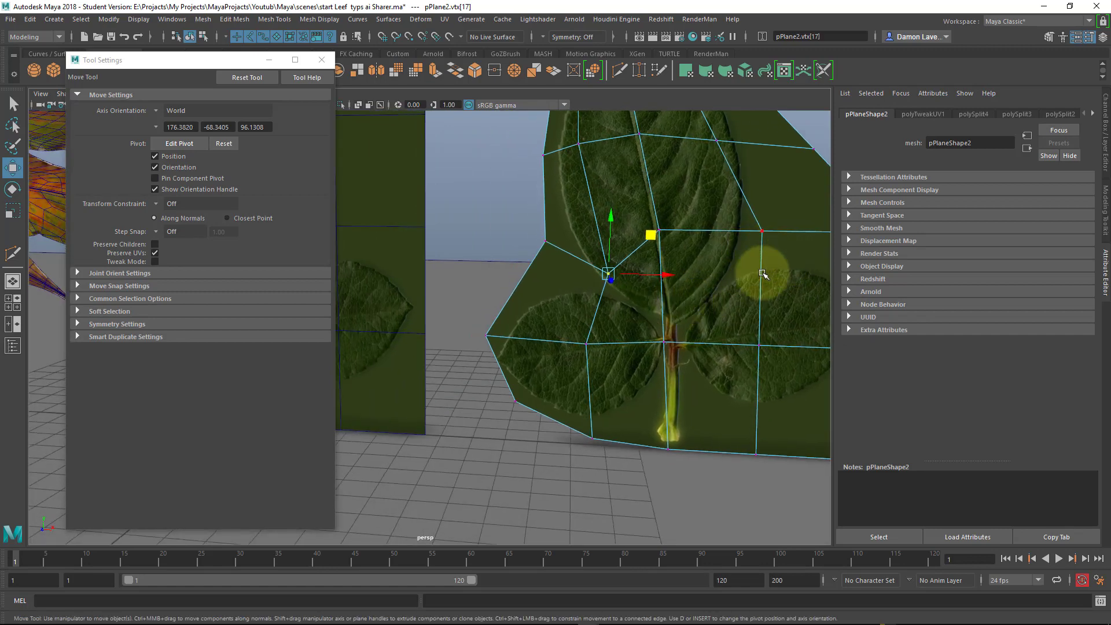
pyautogui.keyDown('alt'); pyautogui.moveTo(762, 272); pyautogui.dragTo(587, 322, button='middle'); pyautogui.keyUp('alt')
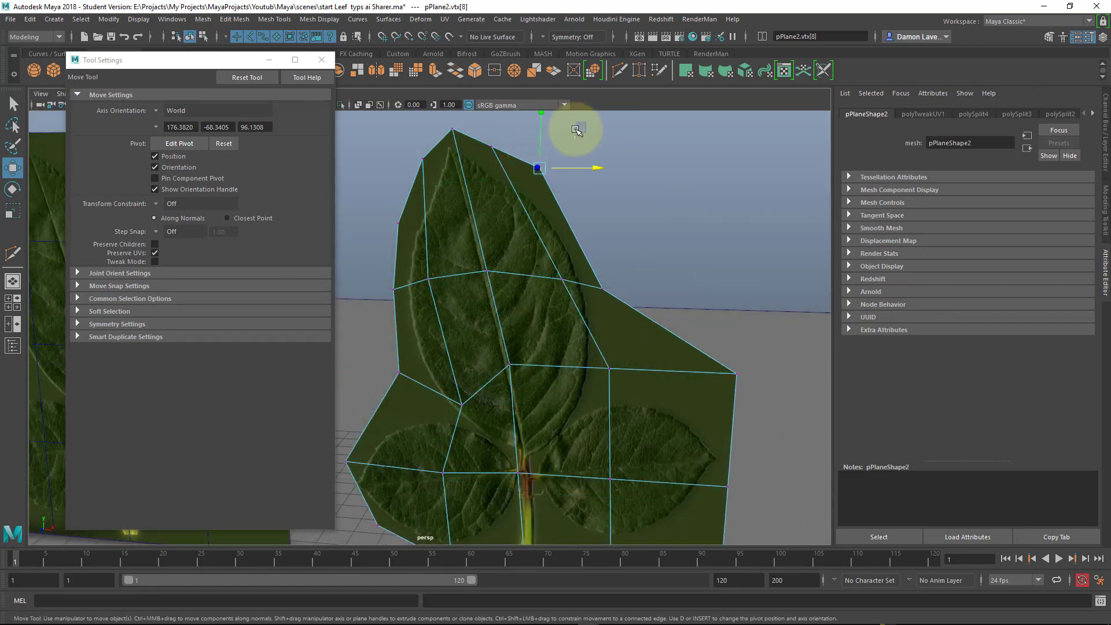
pyautogui.moveTo(576, 130); pyautogui.dragTo(613, 194)
pyautogui.click(492, 146)
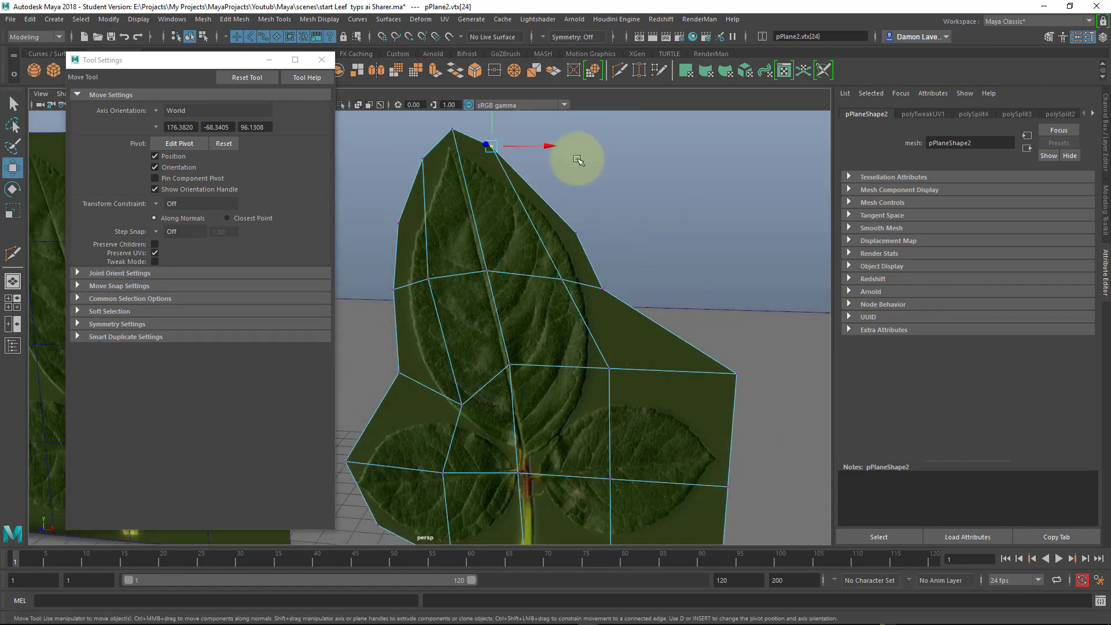
pyautogui.keyDown('alt'); pyautogui.moveTo(578, 158); pyautogui.dragTo(588, 210, button='middle'); pyautogui.keyUp('alt')
pyautogui.moveTo(546, 159); pyautogui.dragTo(579, 198)
# - Lower the midrib vertex toward the large leaf's base and pull the right border vertex above the right small leaf inward
pyautogui.keyDown('alt'); pyautogui.moveTo(653, 370); pyautogui.dragTo(623, 278, button='middle'); pyautogui.keyUp('alt')
pyautogui.click(490, 324)
pyautogui.moveTo(527, 291); pyautogui.dragTo(530, 335)
pyautogui.moveTo(796, 358); pyautogui.dragTo(702, 317)
pyautogui.moveTo(758, 296); pyautogui.dragTo(686, 298)
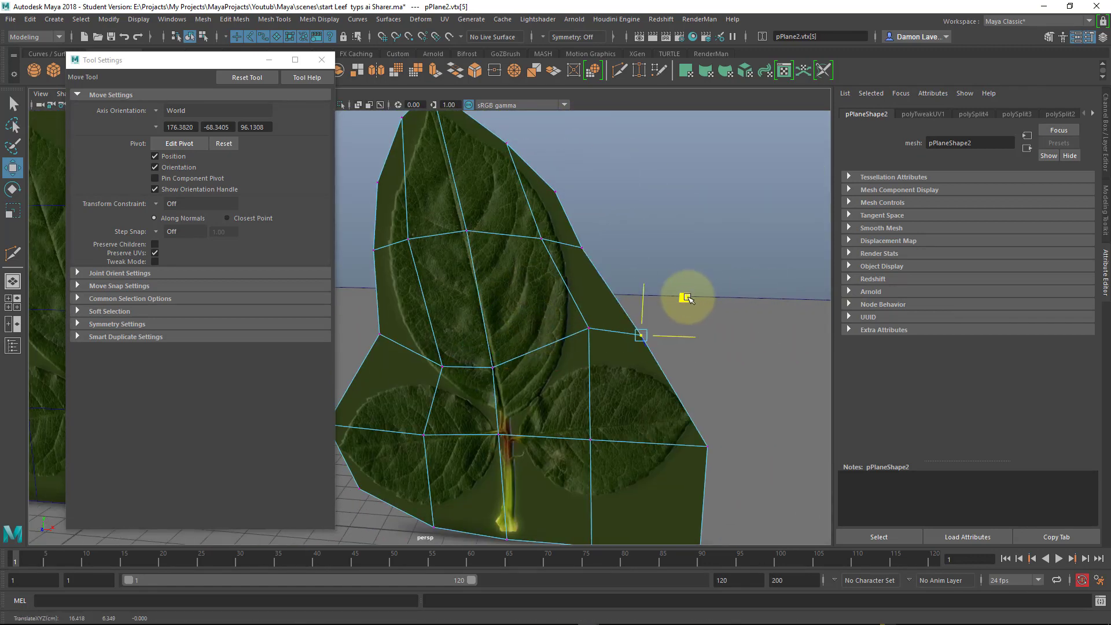
# - Pull the two lower right border vertices in to the tip and underside of the right small leaf
pyautogui.moveTo(740, 470); pyautogui.dragTo(686, 427)
pyautogui.moveTo(750, 410); pyautogui.dragTo(744, 381)
pyautogui.keyDown('alt'); pyautogui.moveTo(761, 472); pyautogui.dragTo(750, 355, button='middle'); pyautogui.keyUp('alt')
pyautogui.moveTo(717, 464); pyautogui.dragTo(668, 421)
pyautogui.moveTo(732, 405); pyautogui.dragTo(700, 333)
# - Raise the bottom edge vertices to follow the undersides of the small leaves and the stem's end
pyautogui.moveTo(605, 453); pyautogui.dragTo(563, 418)
pyautogui.moveTo(625, 399); pyautogui.dragTo(604, 377)
pyautogui.moveTo(521, 452); pyautogui.dragTo(448, 426)
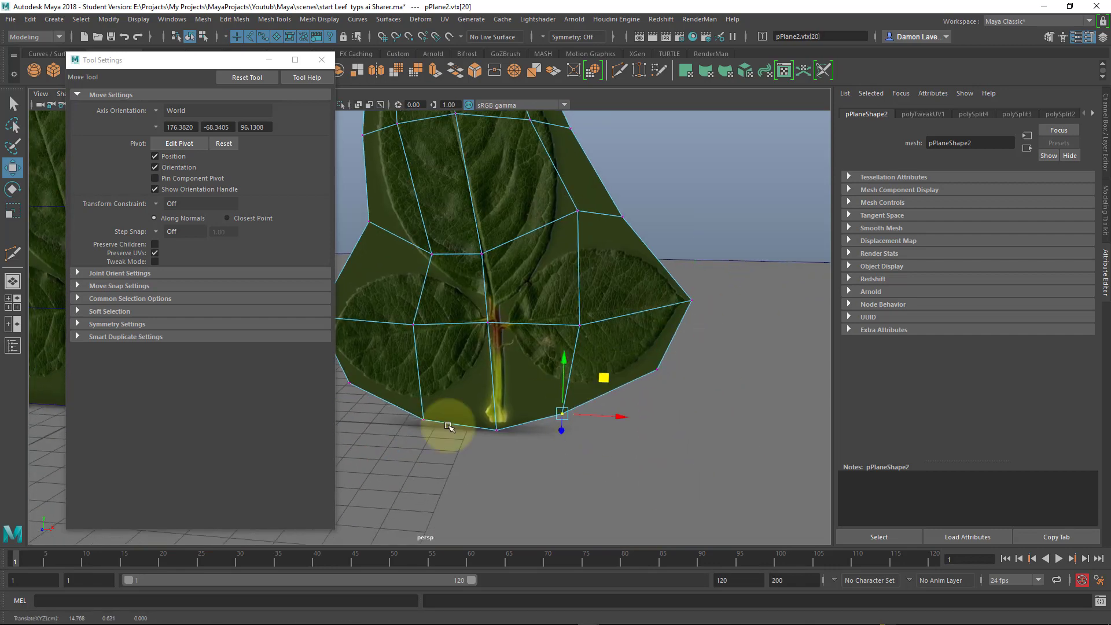
pyautogui.moveTo(499, 377); pyautogui.dragTo(499, 367)
pyautogui.moveTo(447, 442); pyautogui.dragTo(401, 416)
pyautogui.moveTo(425, 367); pyautogui.dragTo(422, 362)
# - Lower the large leaf's upper midrib vertex and push the upper right border vertices slightly outward around its outline
pyautogui.scroll(-4, 451, 347)
pyautogui.keyDown('alt'); pyautogui.moveTo(485, 329); pyautogui.dragTo(532, 361, button='middle'); pyautogui.keyUp('alt')
pyautogui.click(490, 232)
pyautogui.moveTo(494, 180); pyautogui.dragTo(494, 198)
pyautogui.click(518, 188)
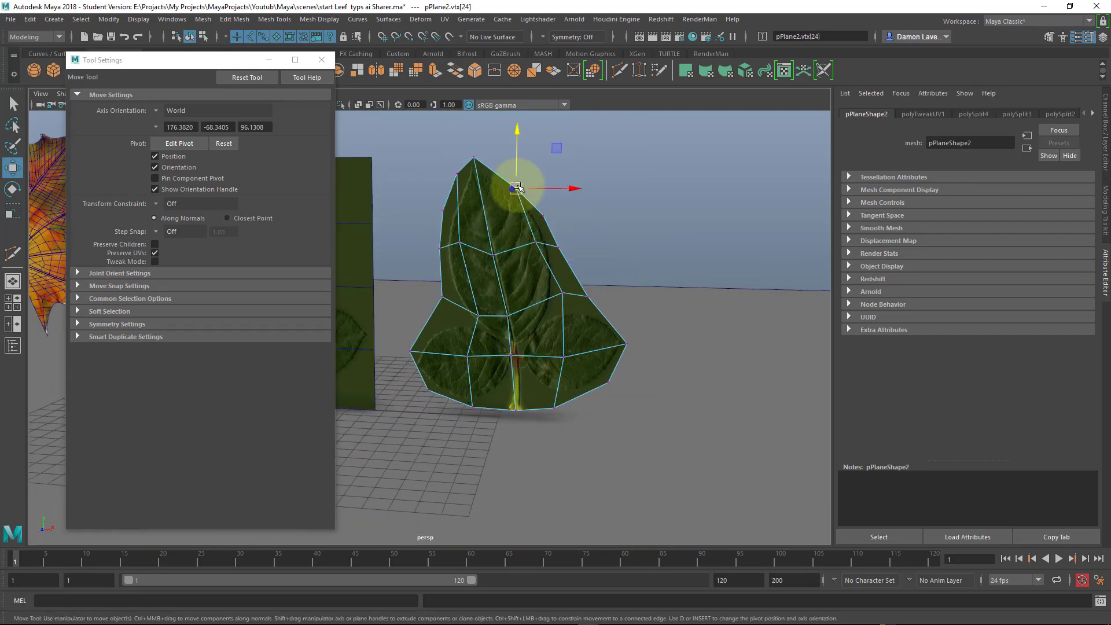
pyautogui.moveTo(519, 128); pyautogui.dragTo(519, 122)
pyautogui.click(547, 217)
pyautogui.moveTo(545, 217); pyautogui.dragTo(569, 222)
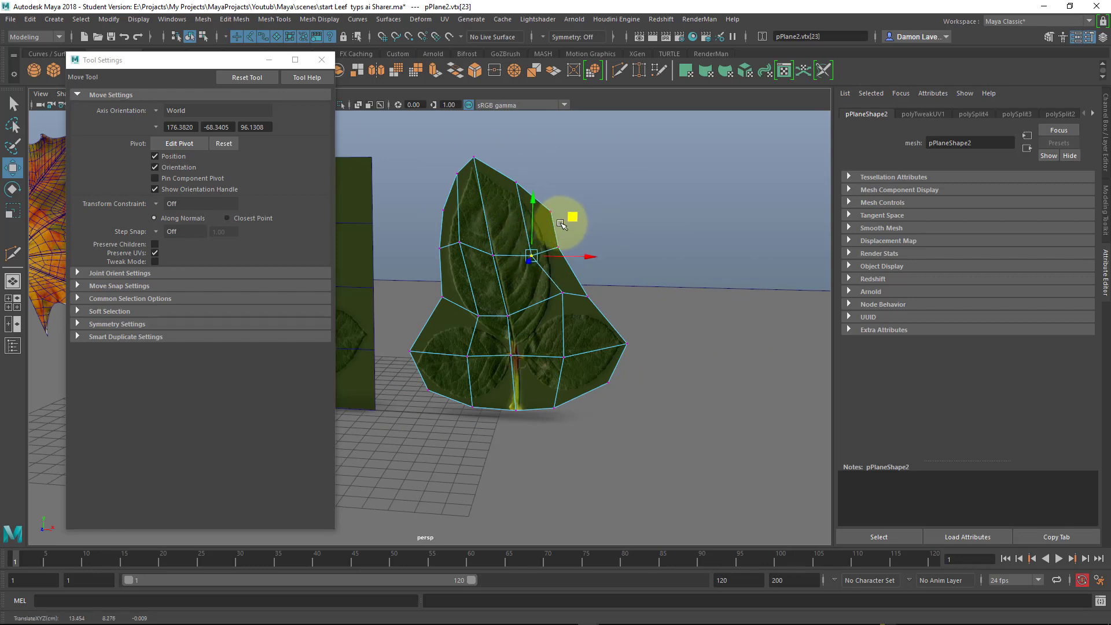
# - Lower the large leaf's inner left vertex, move the lower inner right vertex toward the leaf's base, and return to object mode
pyautogui.click(457, 241)
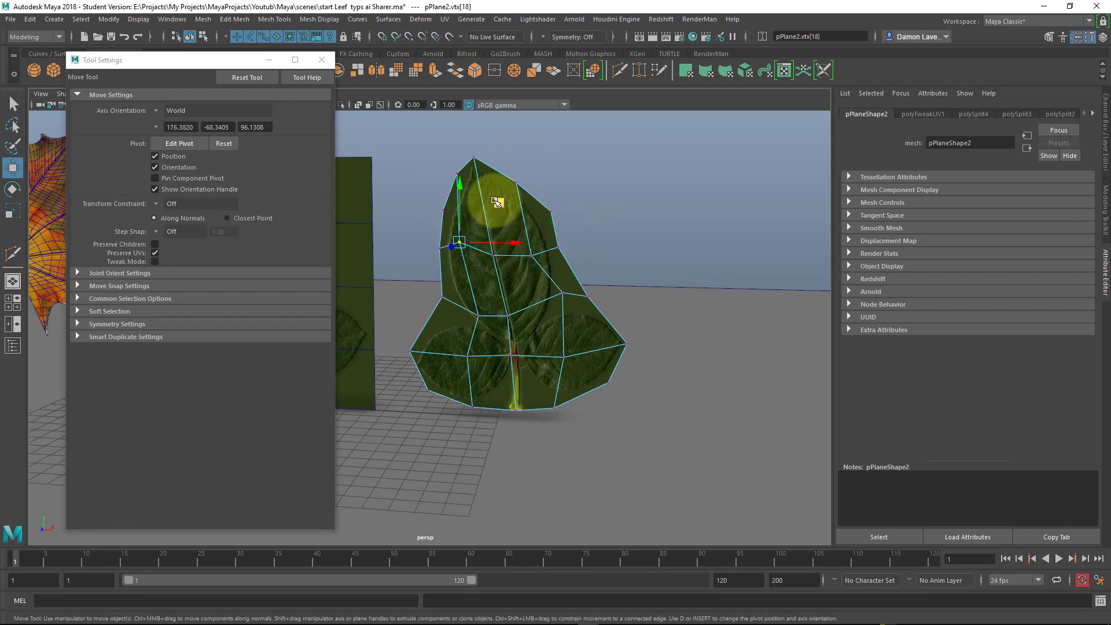
pyautogui.moveTo(497, 202); pyautogui.dragTo(495, 218, button='middle')
pyautogui.click(697, 224)
pyautogui.keyDown('alt'); pyautogui.moveTo(637, 295); pyautogui.dragTo(680, 304, button='middle'); pyautogui.keyUp('alt')
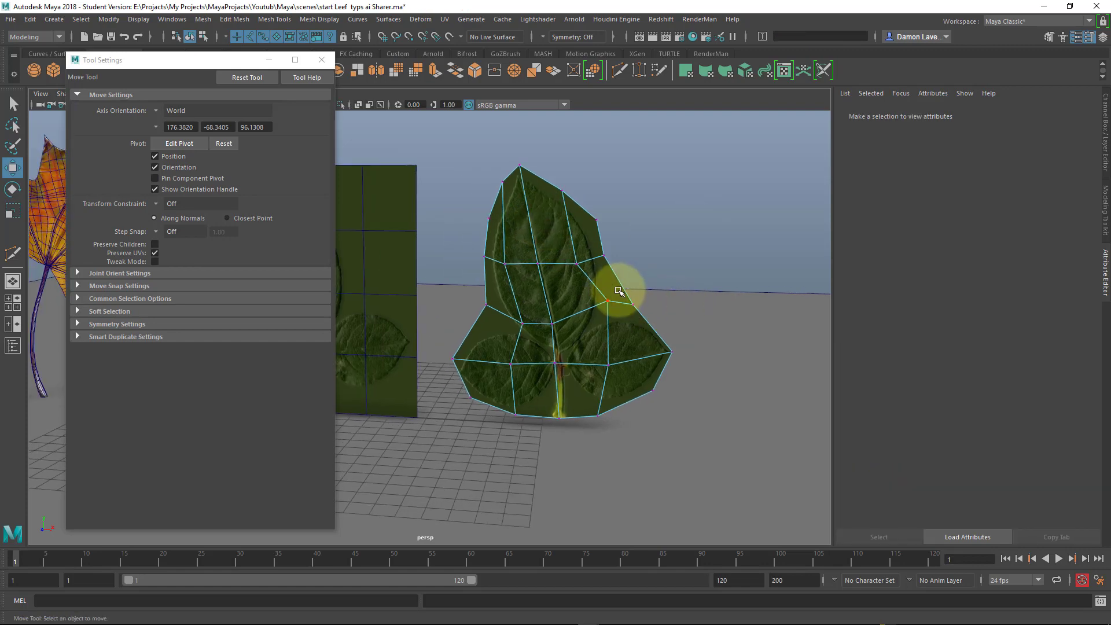
pyautogui.click(611, 303)
pyautogui.moveTo(647, 264); pyautogui.dragTo(637, 283, button='middle')
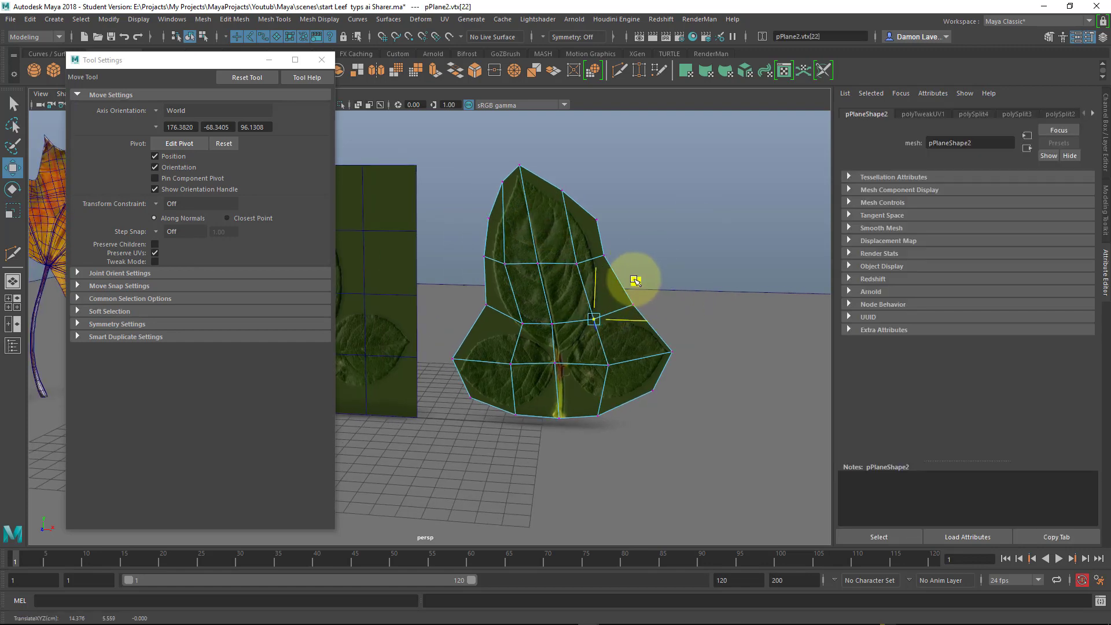
pyautogui.click(675, 231)
pyautogui.moveTo(550, 218); pyautogui.dragTo(620, 174, button='right')
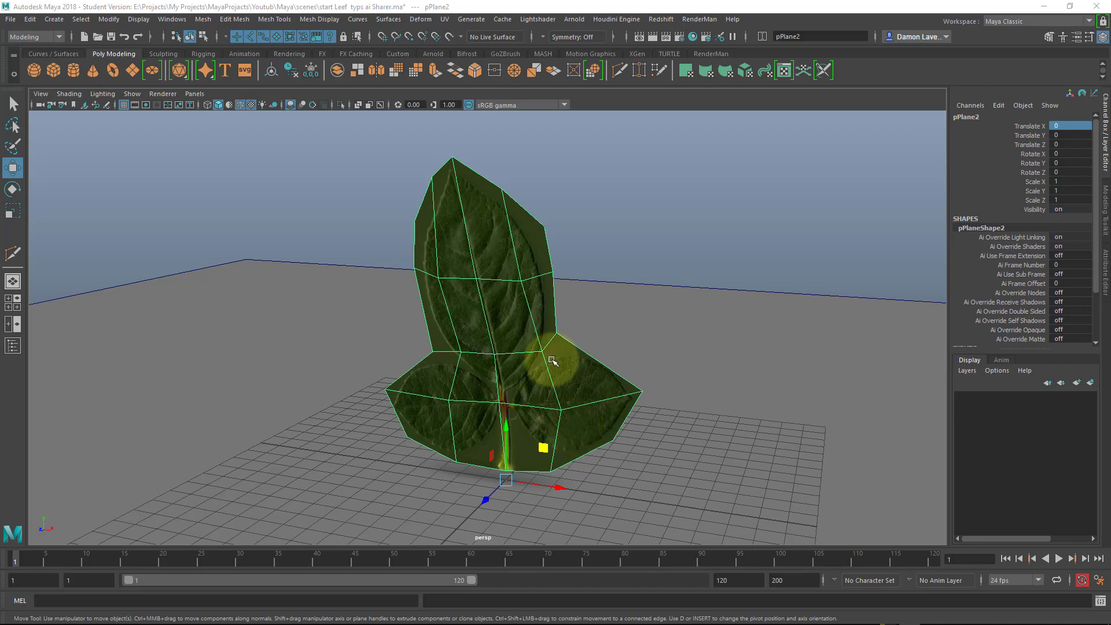
# - Hide the time slider, range slider and help line from the interface
pyautogui.keyDown('alt'); pyautogui.moveTo(550, 272); pyautogui.dragTo(644, 302); pyautogui.keyUp('alt')
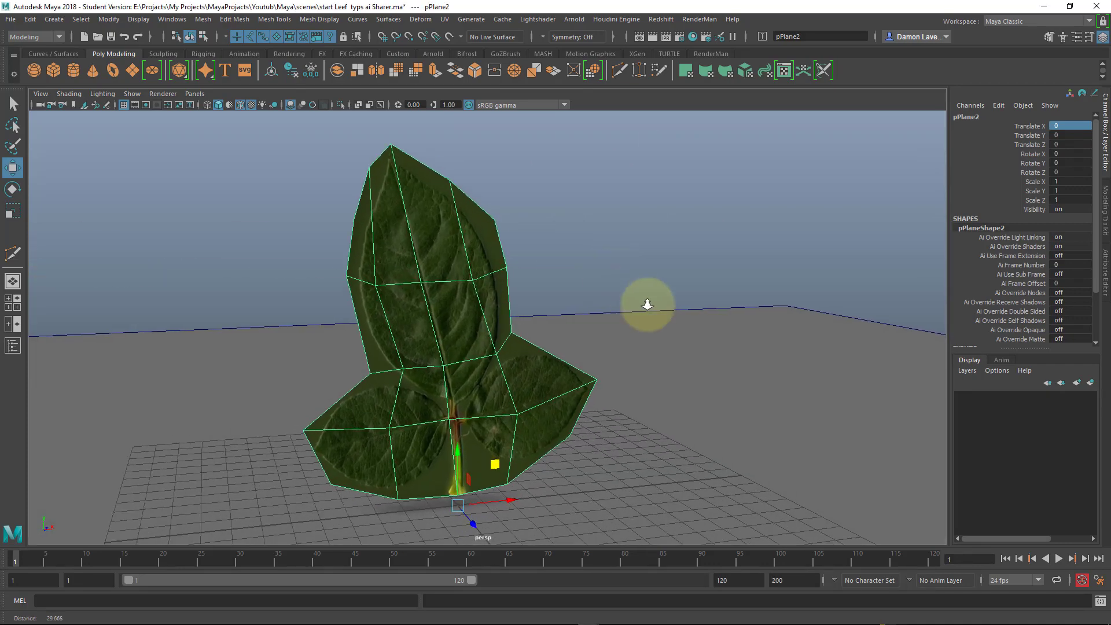
pyautogui.keyDown('alt'); pyautogui.moveTo(644, 303); pyautogui.dragTo(575, 261, button='right'); pyautogui.keyUp('alt')
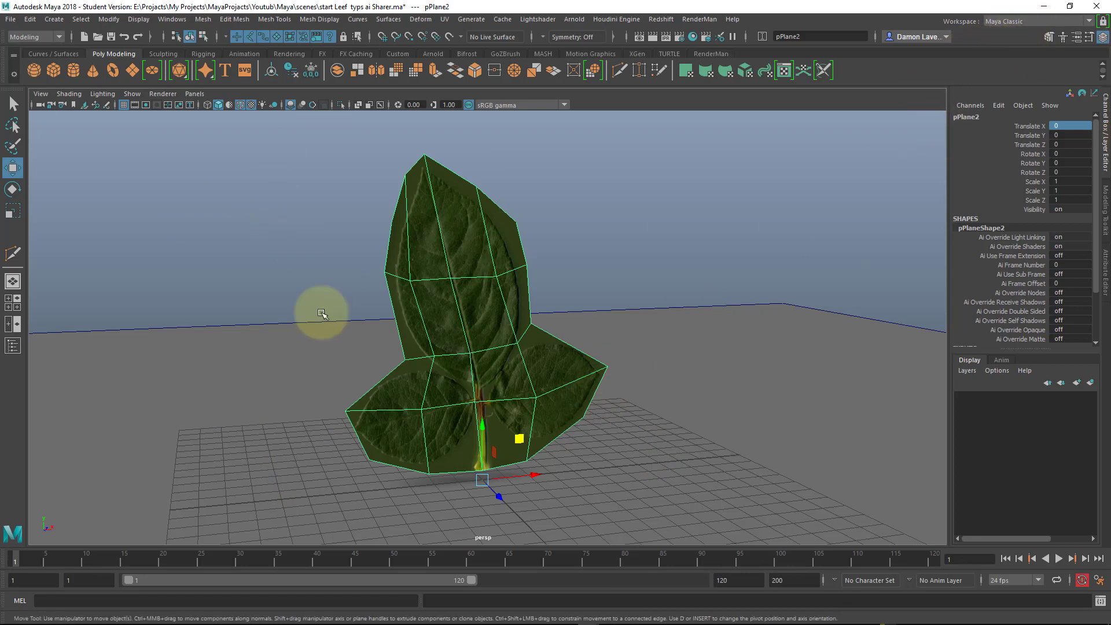
pyautogui.press('space')
pyautogui.click(692, 227)
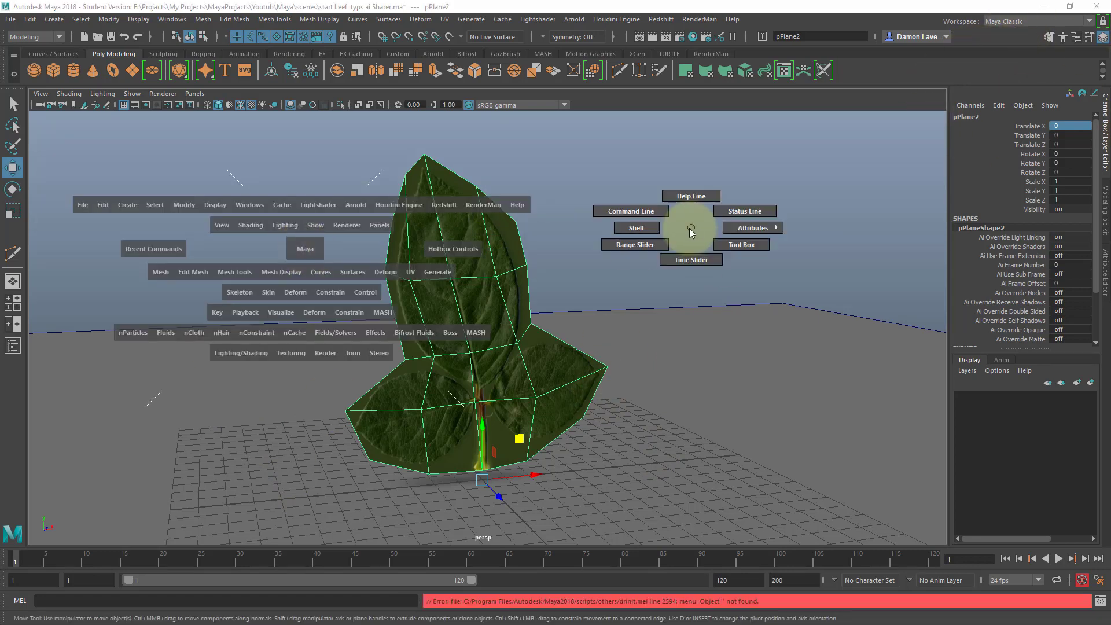
pyautogui.moveTo(690, 229); pyautogui.dragTo(681, 300)
pyautogui.click(699, 201)
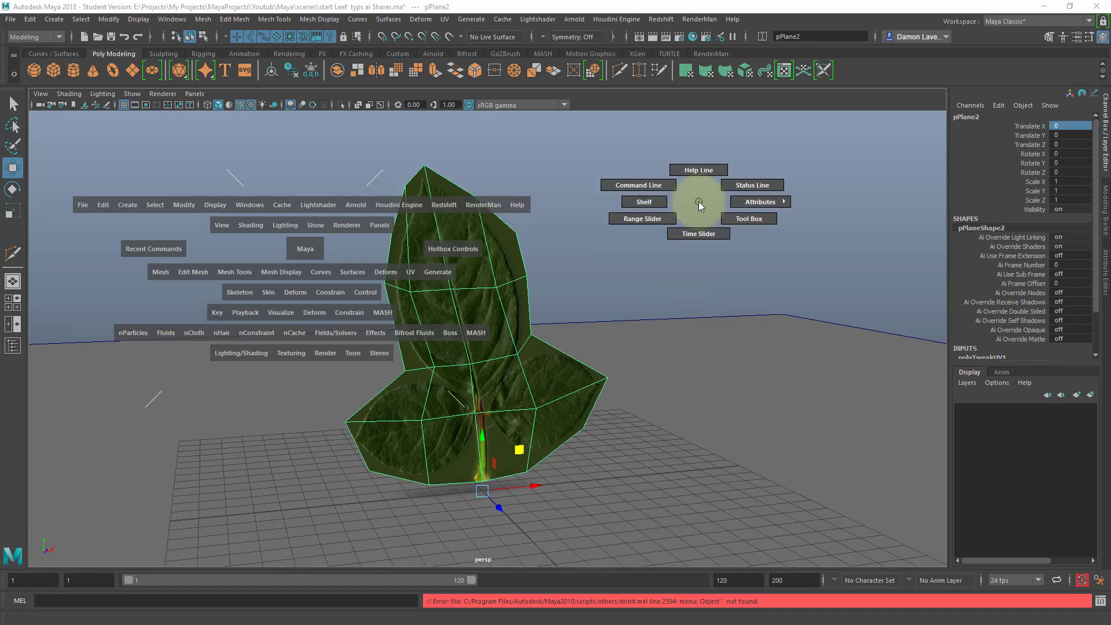
pyautogui.moveTo(699, 201); pyautogui.dragTo(617, 251)
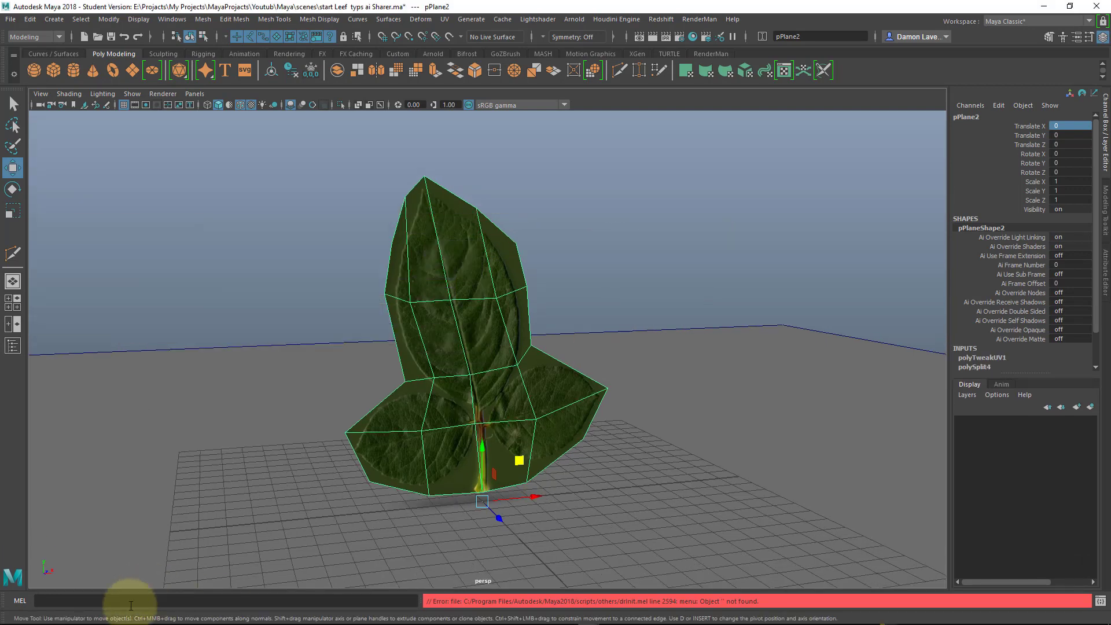
pyautogui.press('space')
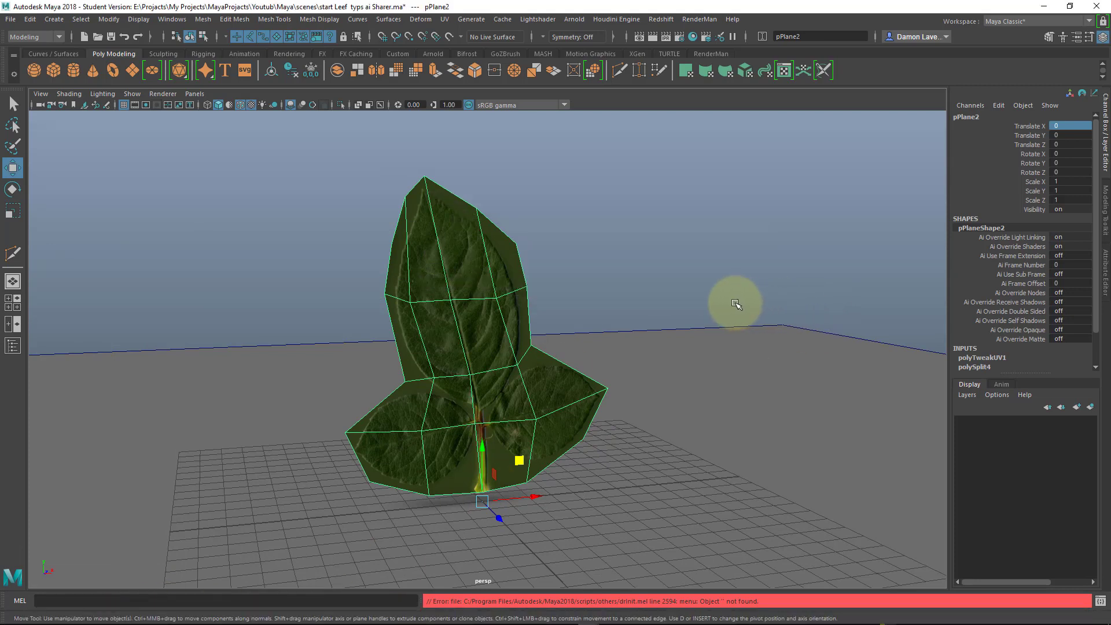
pyautogui.press('space')
pyautogui.press('space')
pyautogui.moveTo(692, 230); pyautogui.dragTo(694, 209)
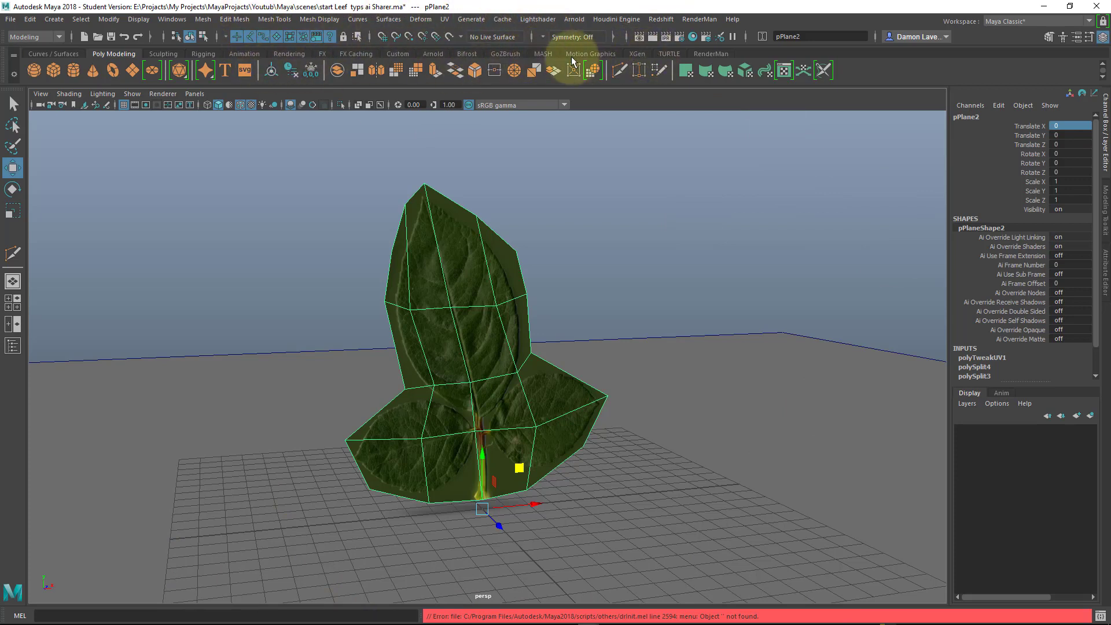
# - Open the Arnold RenderView, dock it beside the viewport and narrow it to give the viewport more room
pyautogui.click(433, 53)
pyautogui.click(403, 70)
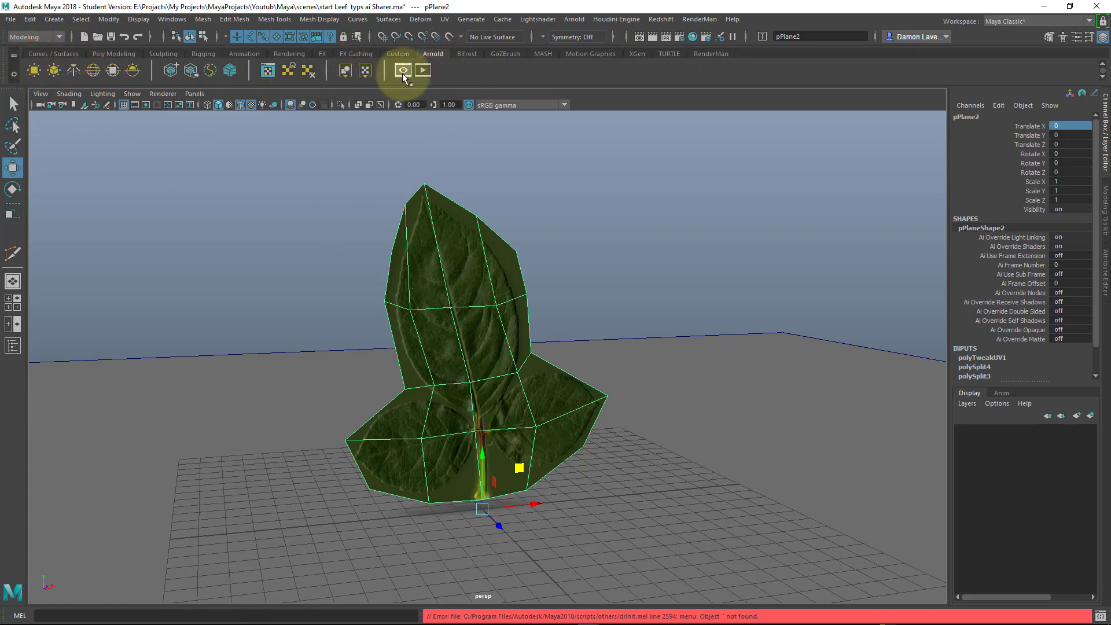
pyautogui.moveTo(341, 108); pyautogui.dragTo(27, 246)
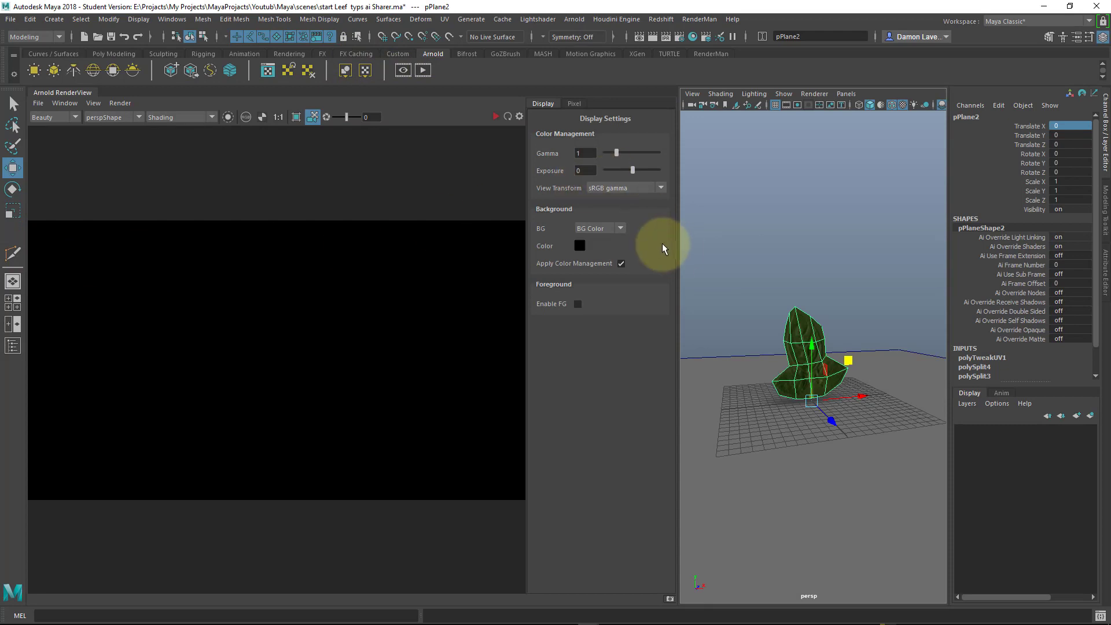
pyautogui.moveTo(677, 250); pyautogui.dragTo(425, 251)
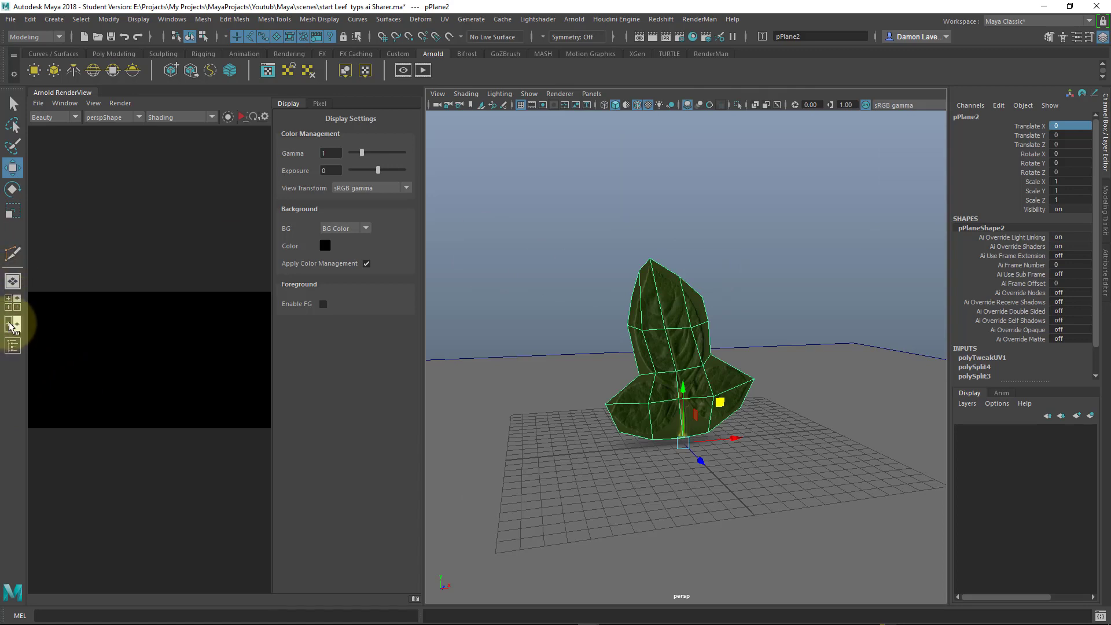
# - Open the Hypershade, dock it above the perspective viewport and increase its height
pyautogui.click(693, 37)
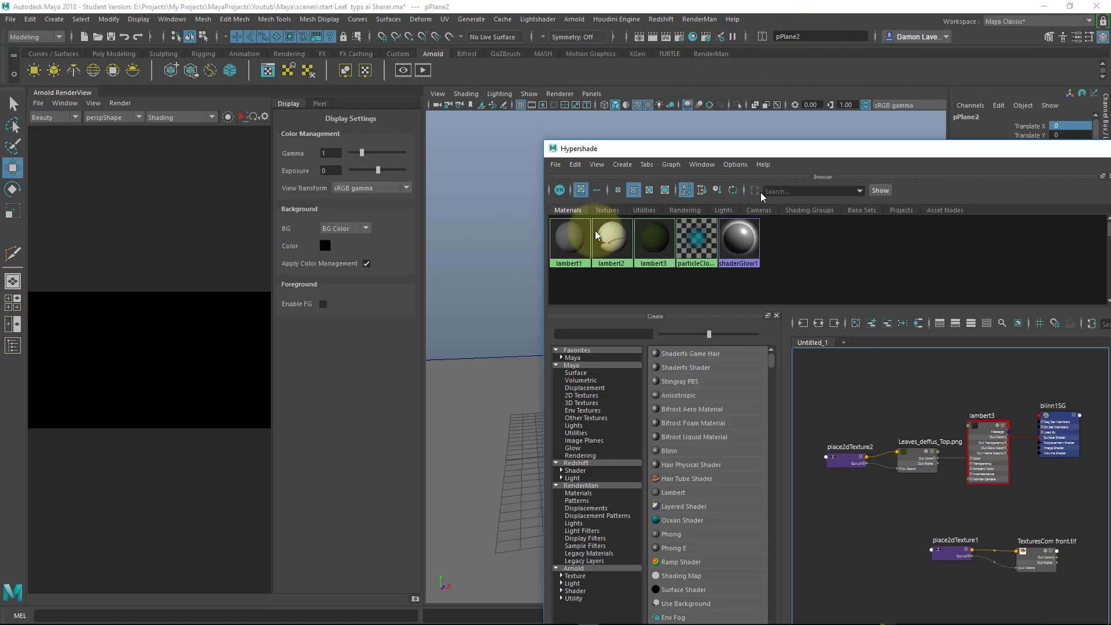
pyautogui.moveTo(961, 149); pyautogui.dragTo(723, 93)
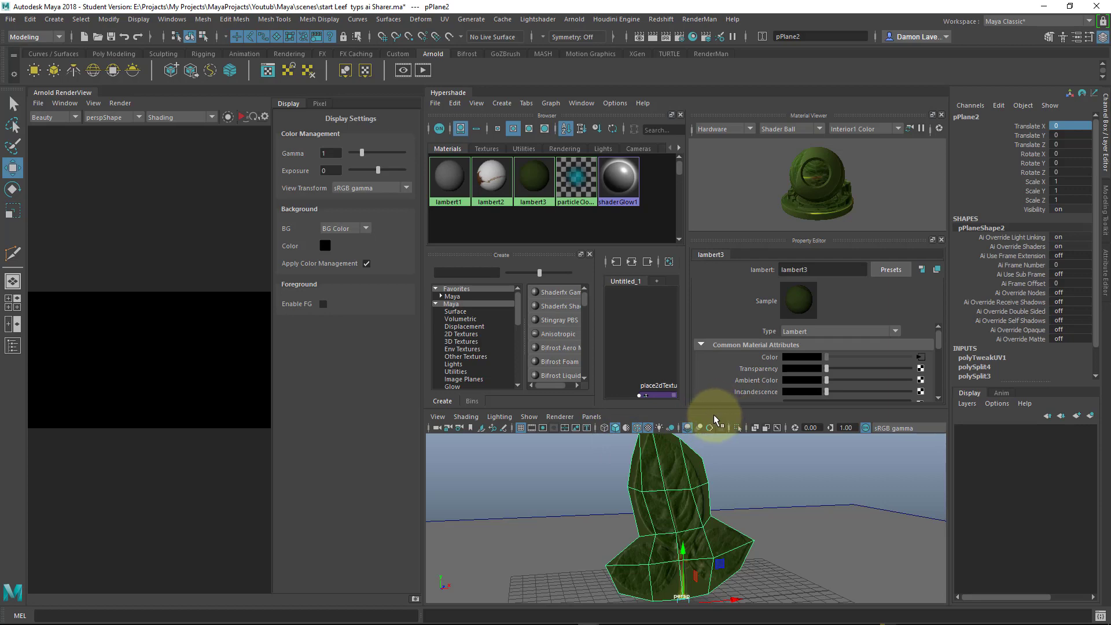
pyautogui.moveTo(714, 411); pyautogui.dragTo(695, 544)
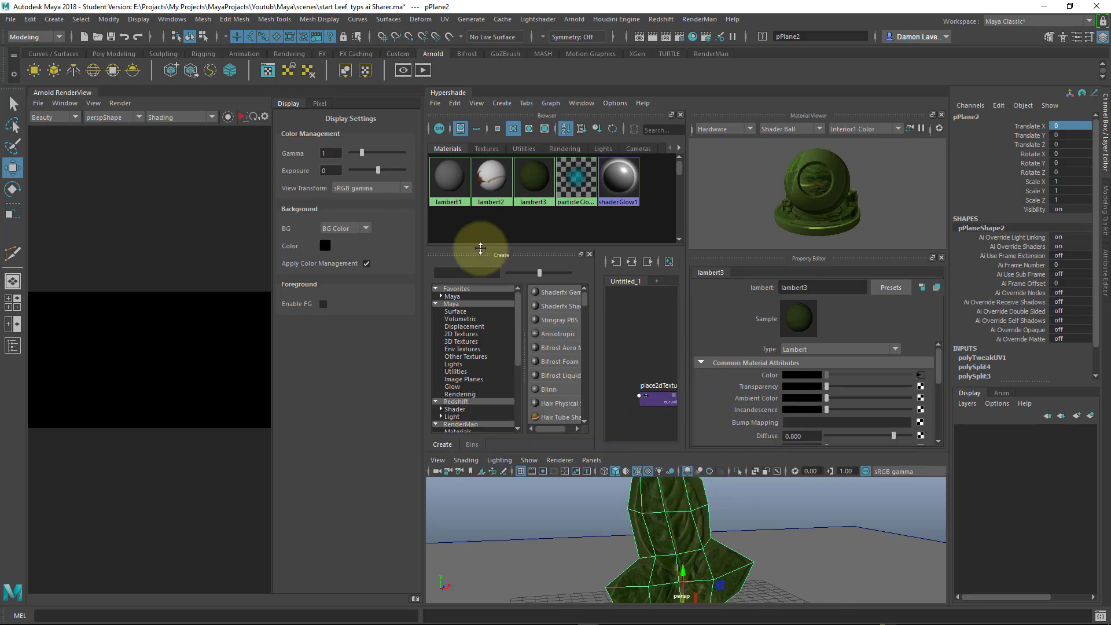
# - Group the Arnold RenderView with the Hypershade as tabs, dock both beside the viewport and widen the Hypershade
pyautogui.moveTo(82, 95); pyautogui.dragTo(120, 95)
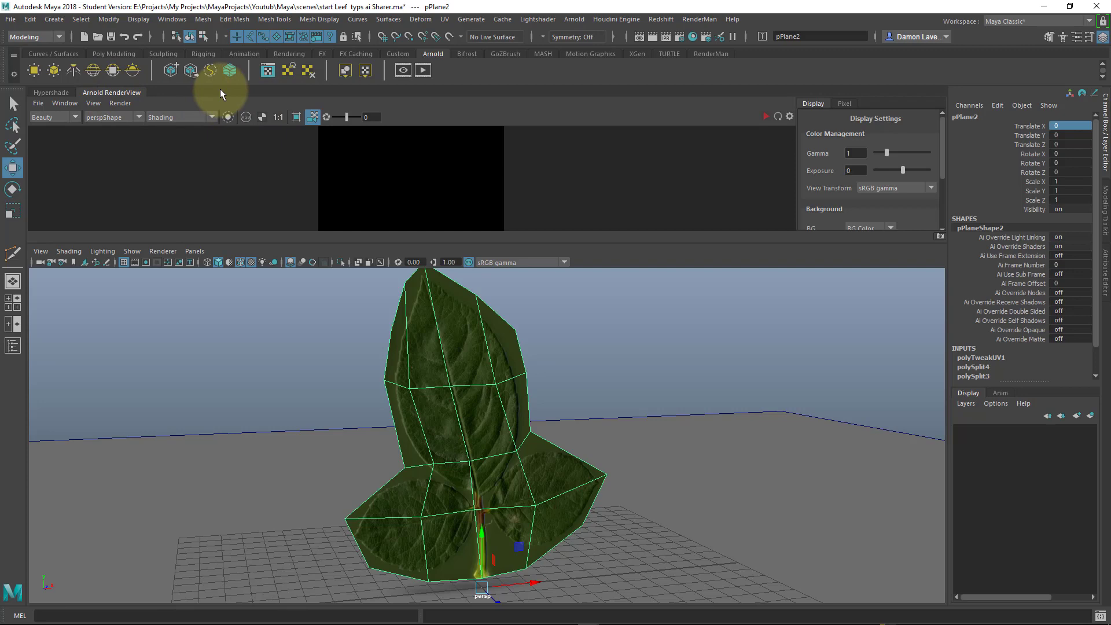
pyautogui.moveTo(220, 88); pyautogui.dragTo(27, 283)
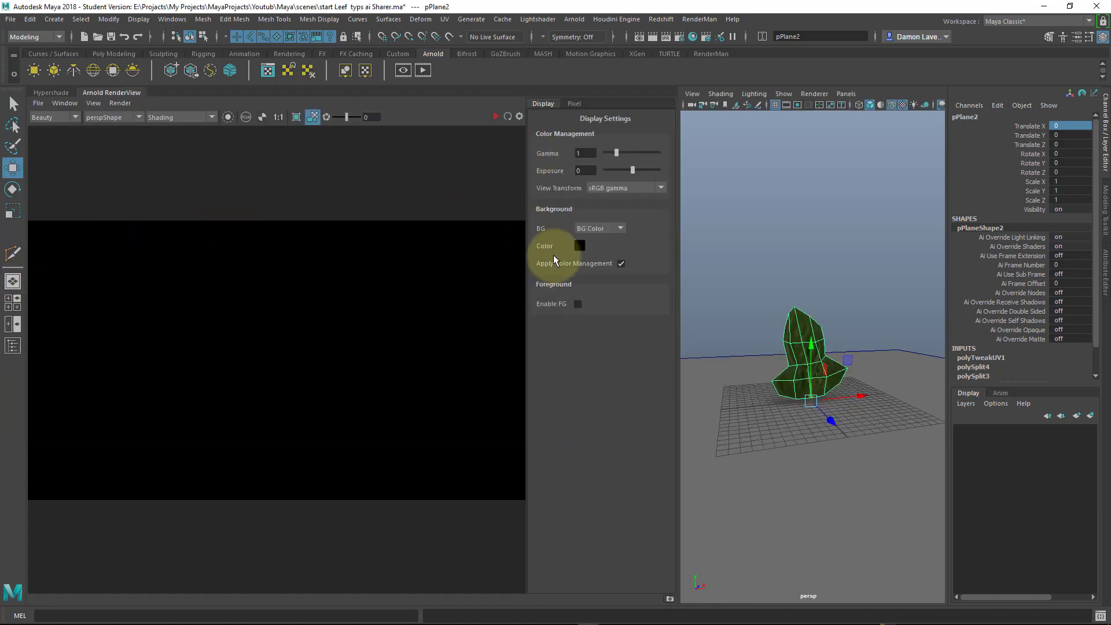
pyautogui.click(51, 92)
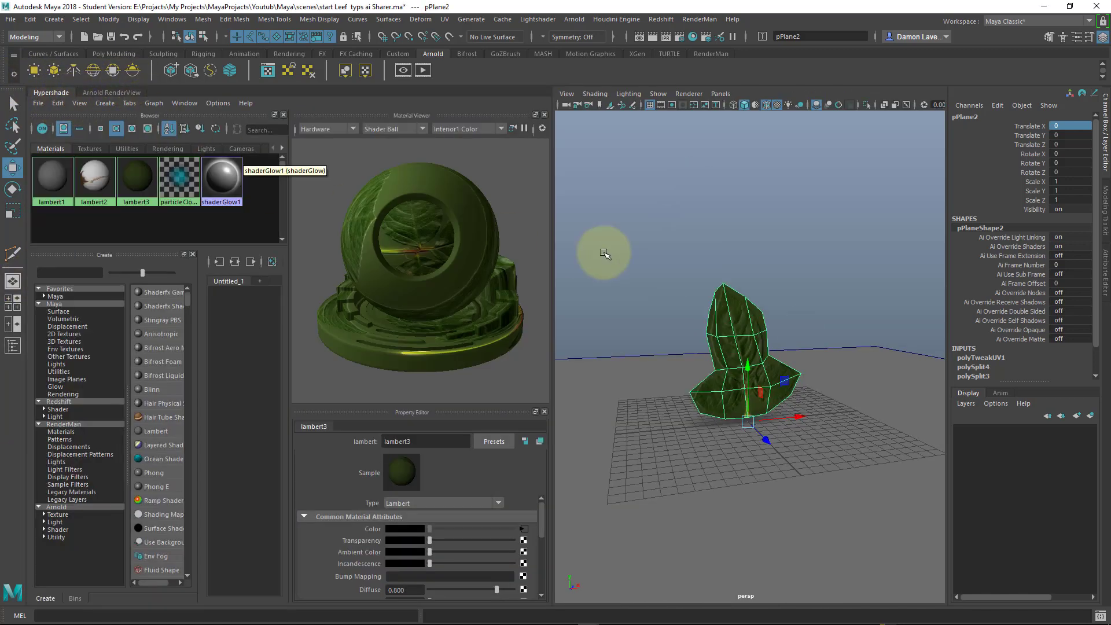
pyautogui.moveTo(552, 263); pyautogui.dragTo(676, 277)
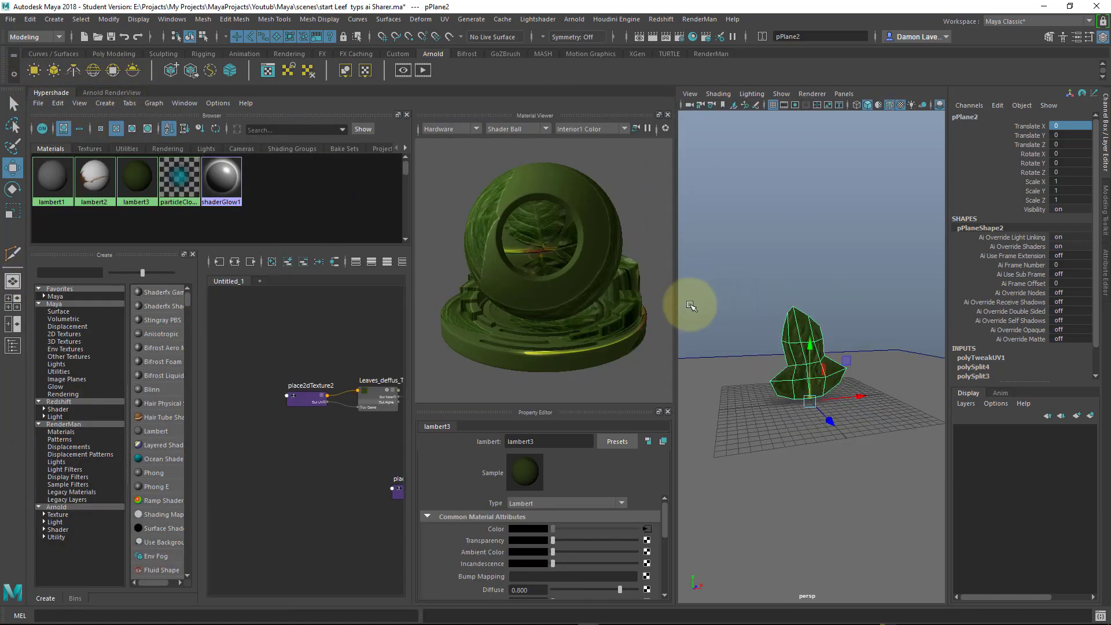
# - Add a new empty graph tab in the Hypershade and close the Material Viewer
pyautogui.keyDown('alt'); pyautogui.moveTo(307, 445); pyautogui.dragTo(203, 443, button='middle'); pyautogui.keyUp('alt')
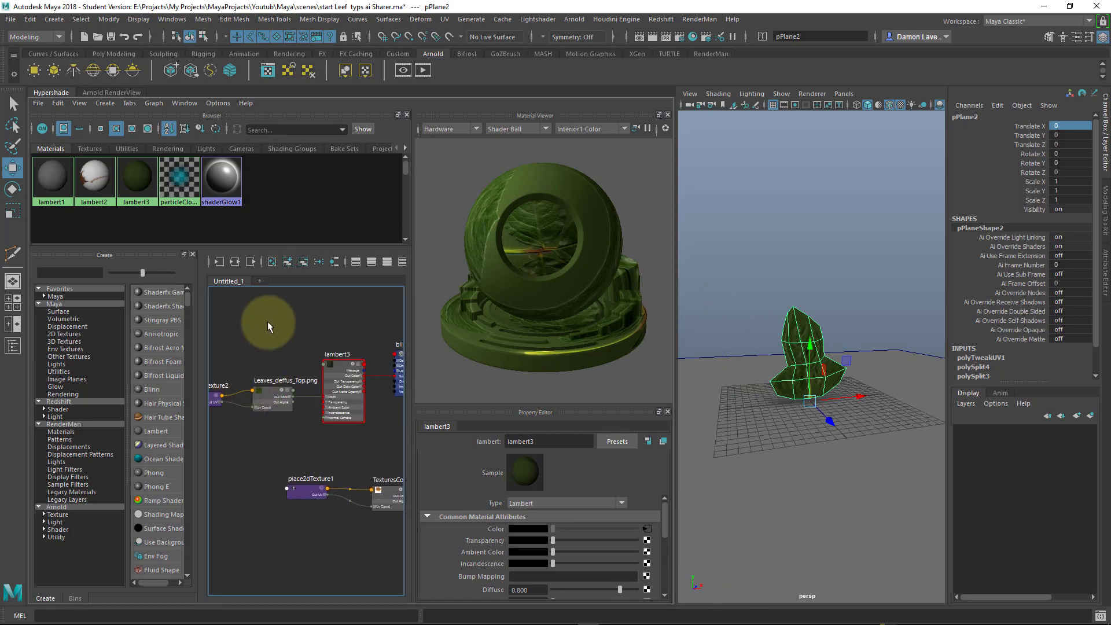
pyautogui.click(260, 281)
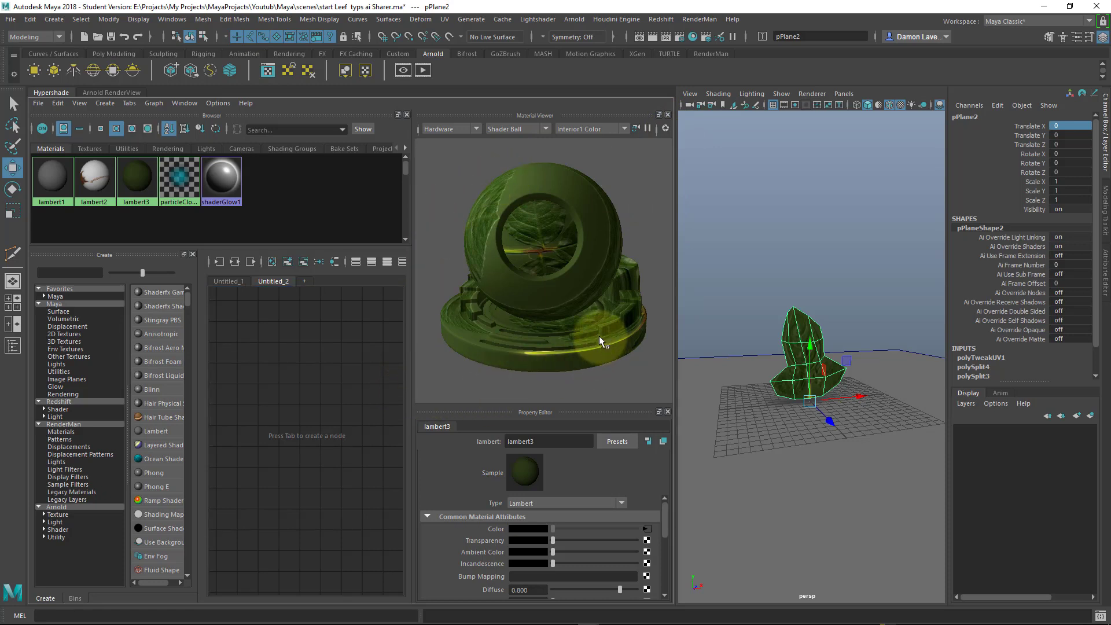
pyautogui.click(668, 115)
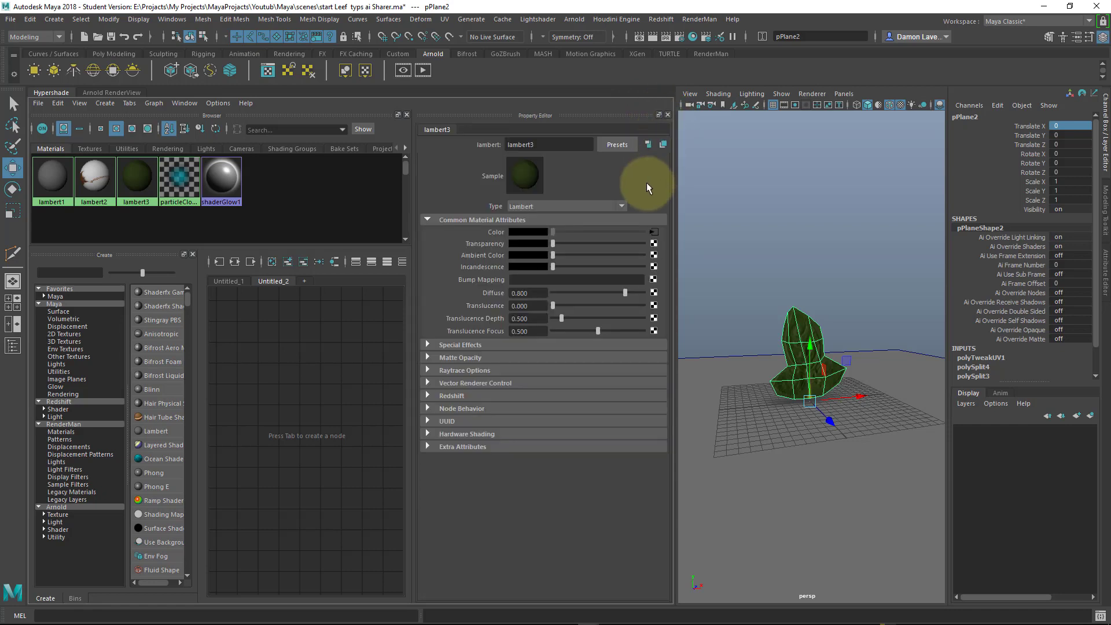
# - Close the Hypershade's Property Editor and display the Attribute Editor beside the viewport
pyautogui.click(668, 115)
pyautogui.hotkey('ctrl', 'a')
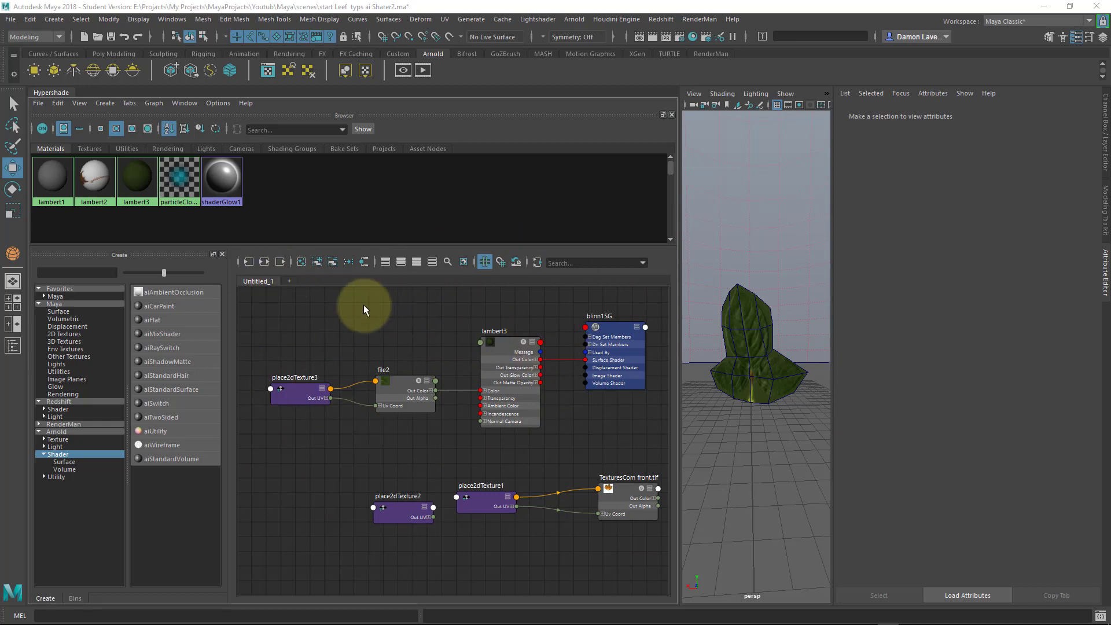
# - Add an empty graph tab and create an aiStandardSurface material in it
pyautogui.click(289, 282)
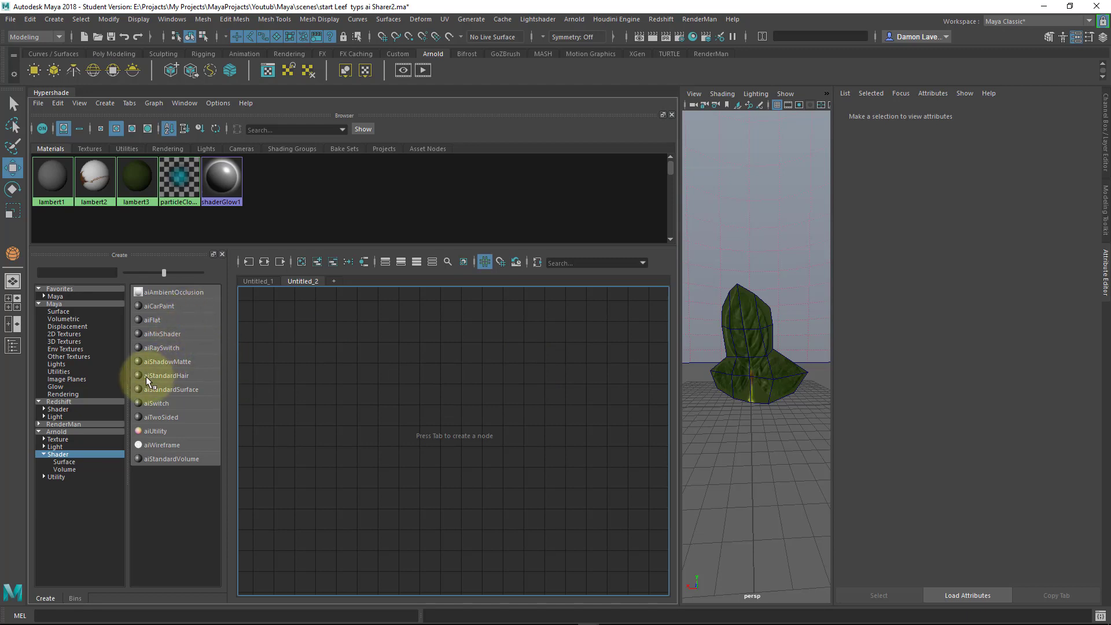
pyautogui.click(160, 389)
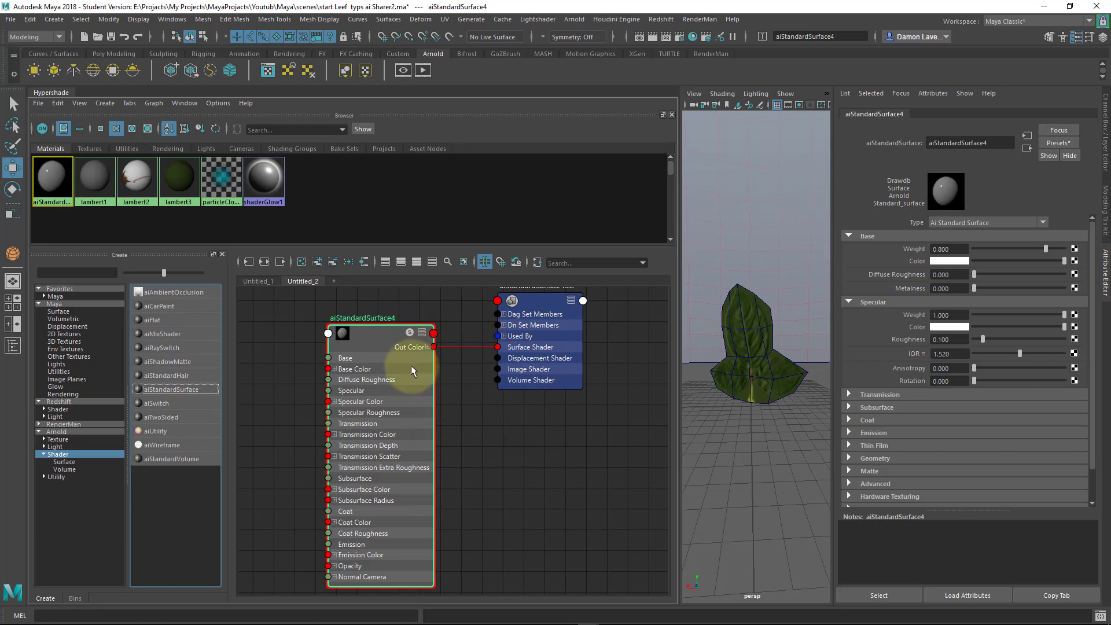
pyautogui.moveTo(363, 335); pyautogui.dragTo(350, 331)
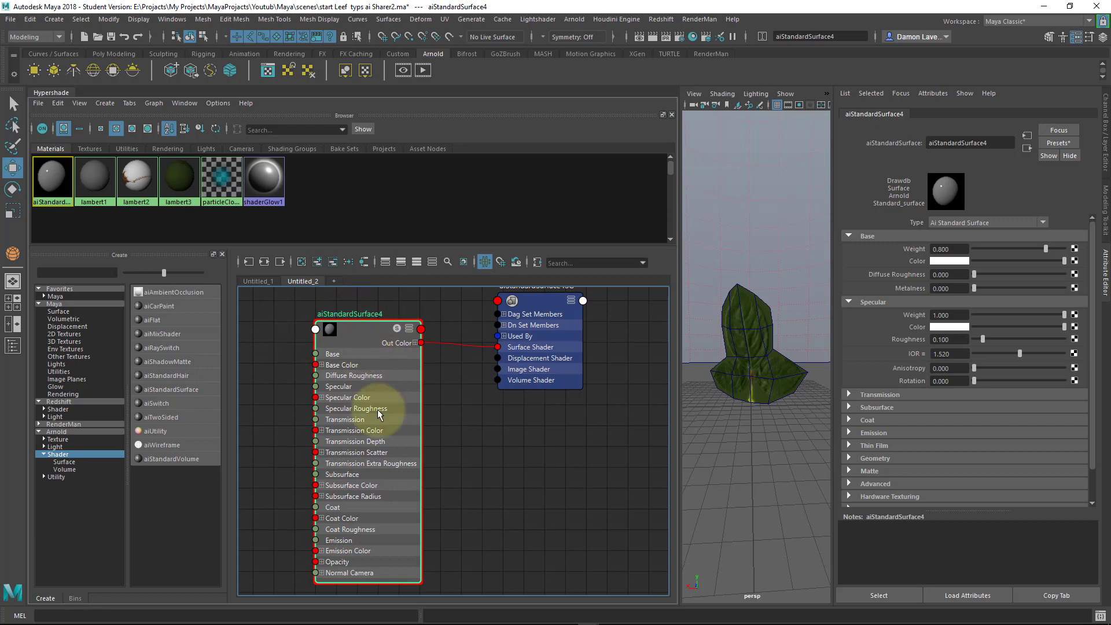
# - Rename the new aiStandardSurface material as ai_leef_top_mat
pyautogui.doubleClick(980, 154)
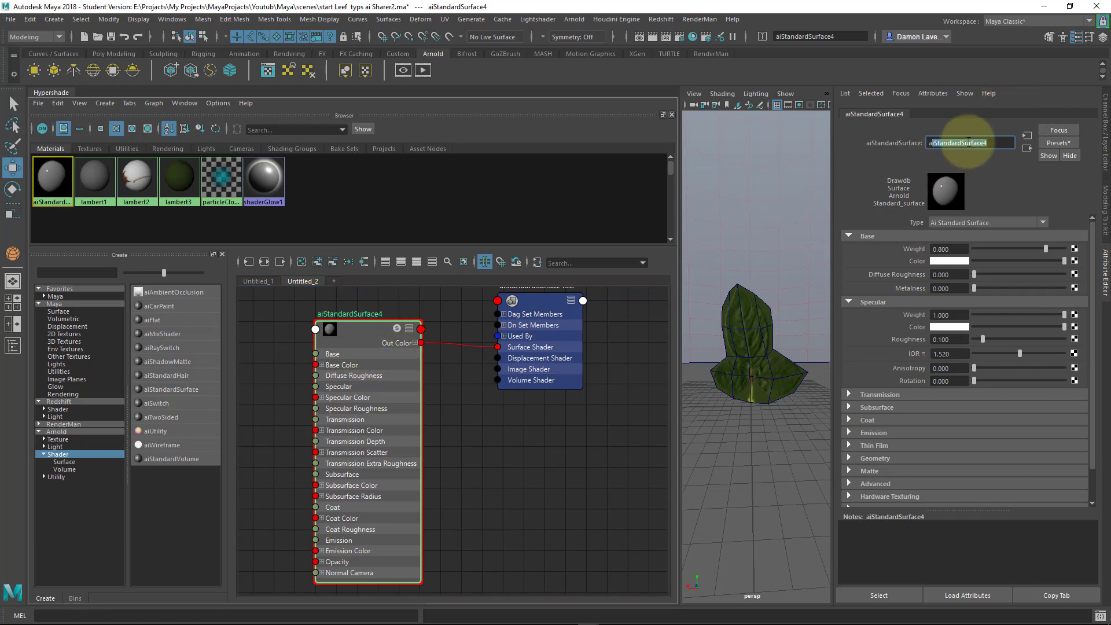
pyautogui.write('i_leef_top_mat')
pyautogui.press('Return')
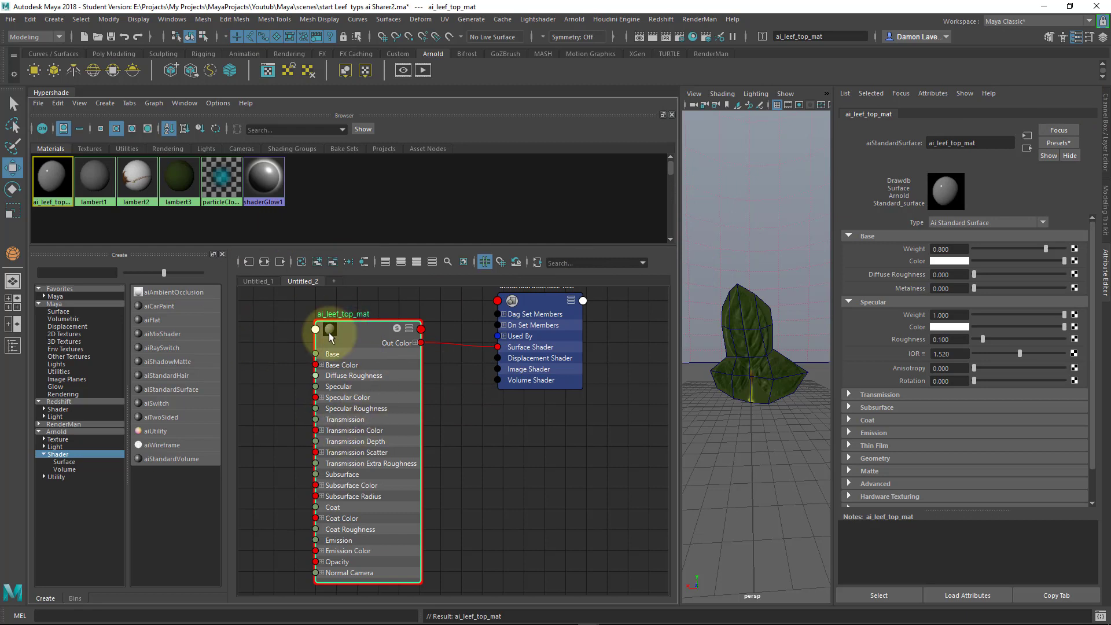
pyautogui.moveTo(355, 334)
pyautogui.mouseDown()
pyautogui.moveTo(338, 325)
pyautogui.moveTo(349, 335)
pyautogui.mouseUp()
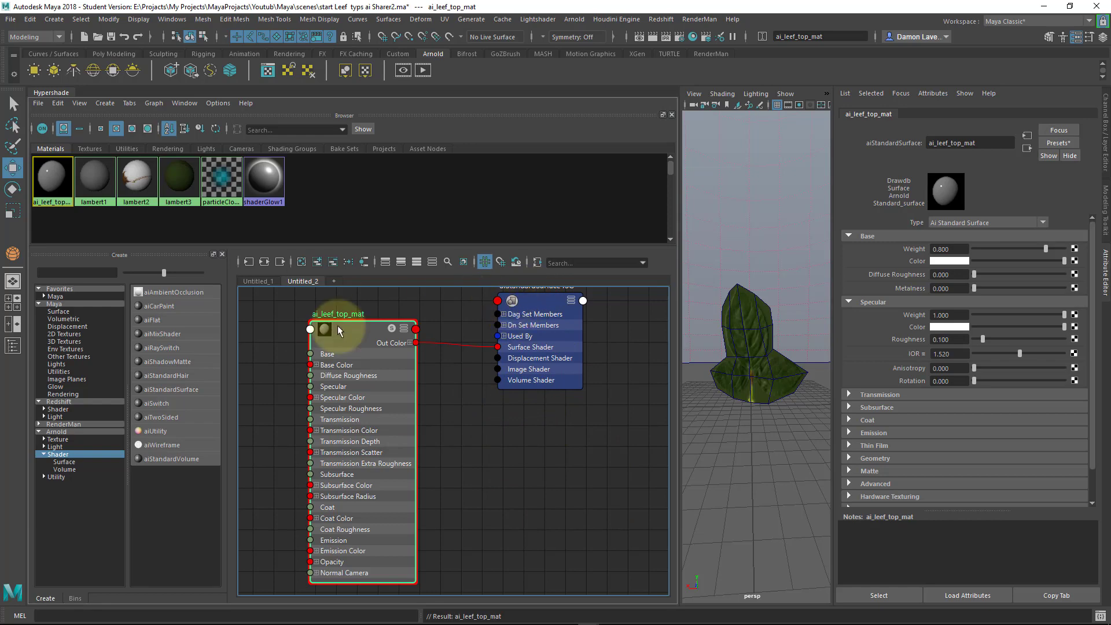
# - Arrange the ai_leef_top_mat node and its shading group node side by side in the graph
pyautogui.scroll(-2, 542, 464)
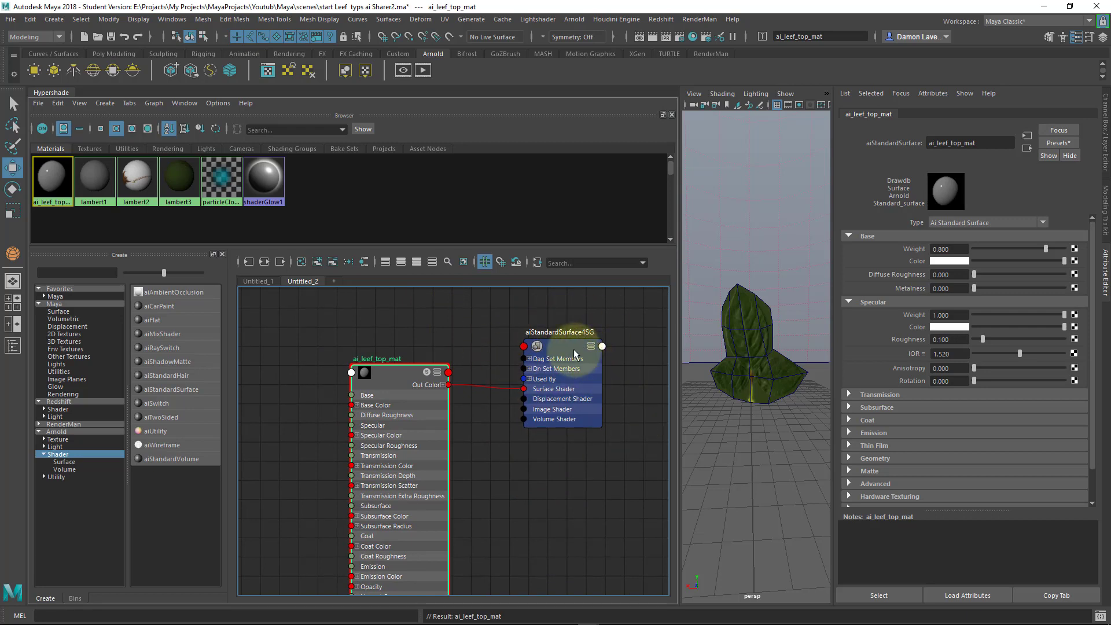
pyautogui.moveTo(574, 349)
pyautogui.mouseDown()
pyautogui.moveTo(565, 360)
pyautogui.moveTo(564, 344)
pyautogui.moveTo(578, 344)
pyautogui.mouseUp()
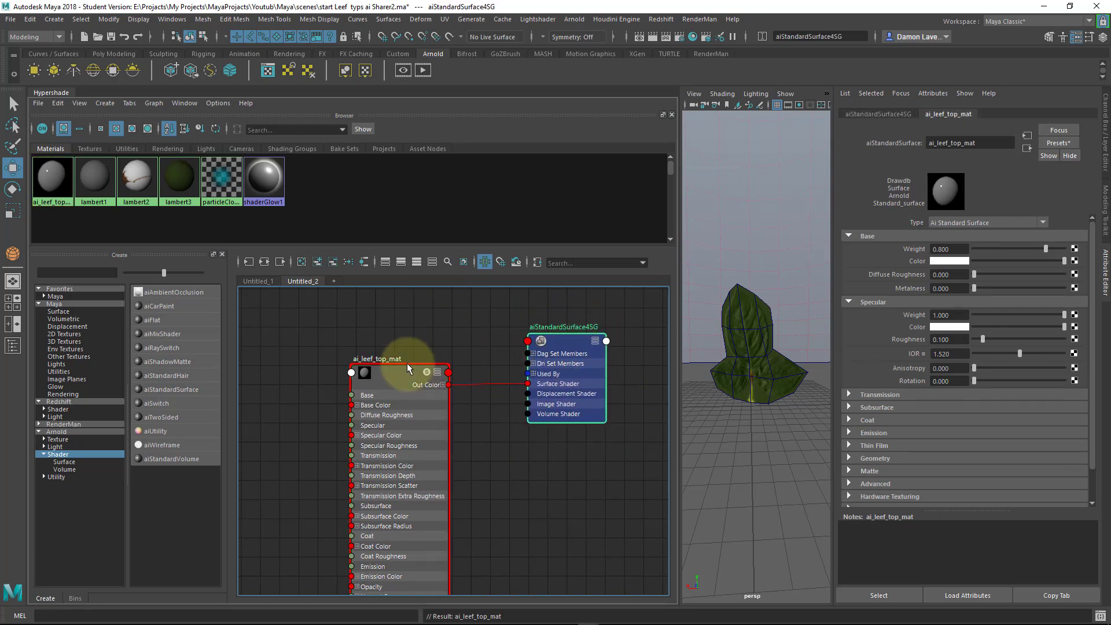
pyautogui.moveTo(408, 363); pyautogui.dragTo(428, 332)
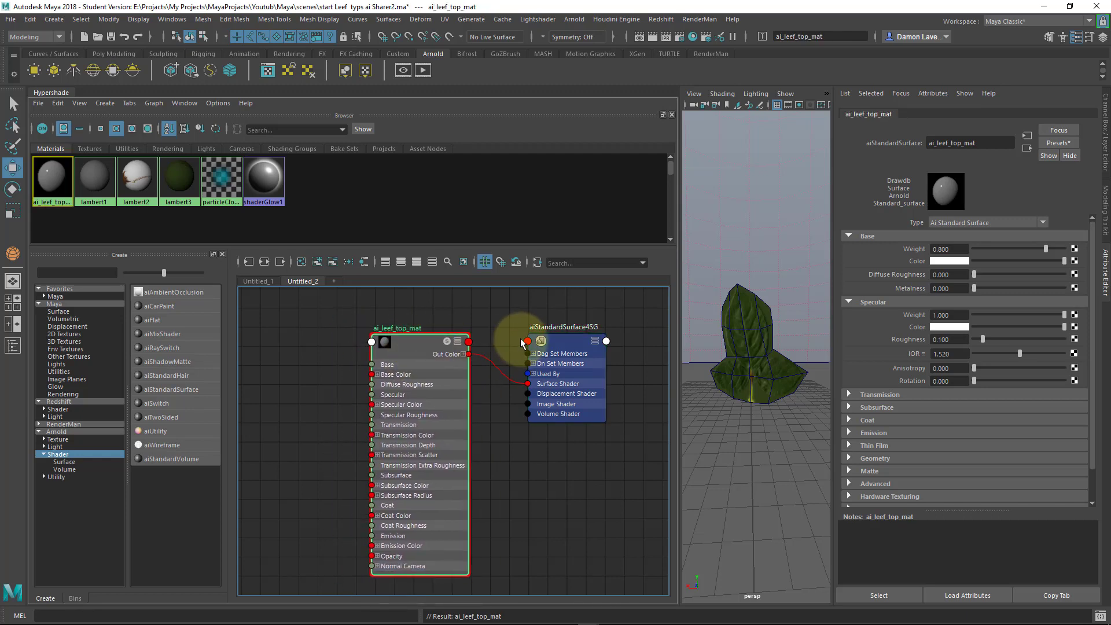
pyautogui.click(558, 340)
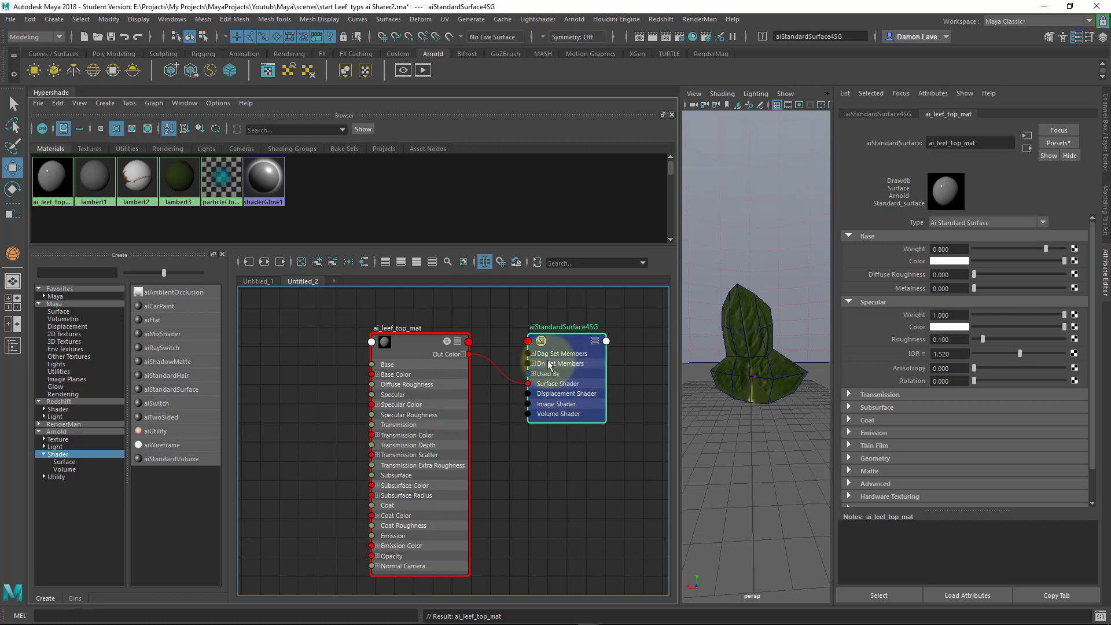
pyautogui.moveTo(420, 360); pyautogui.dragTo(394, 329)
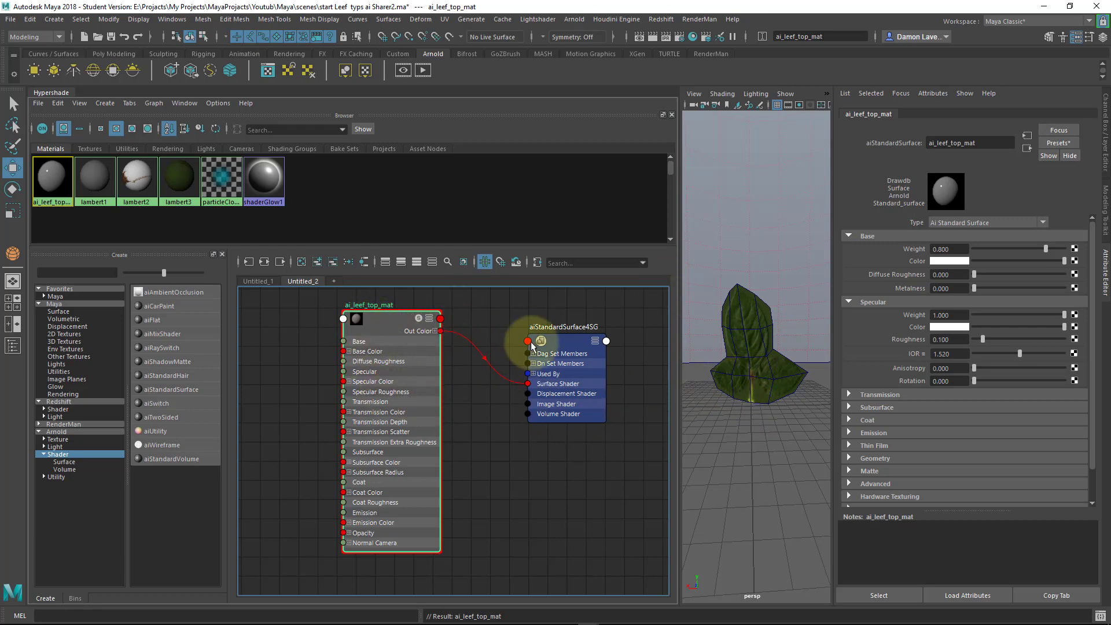
pyautogui.moveTo(375, 325)
pyautogui.mouseDown()
pyautogui.moveTo(399, 324)
pyautogui.moveTo(381, 312)
pyautogui.moveTo(392, 332)
pyautogui.mouseUp()
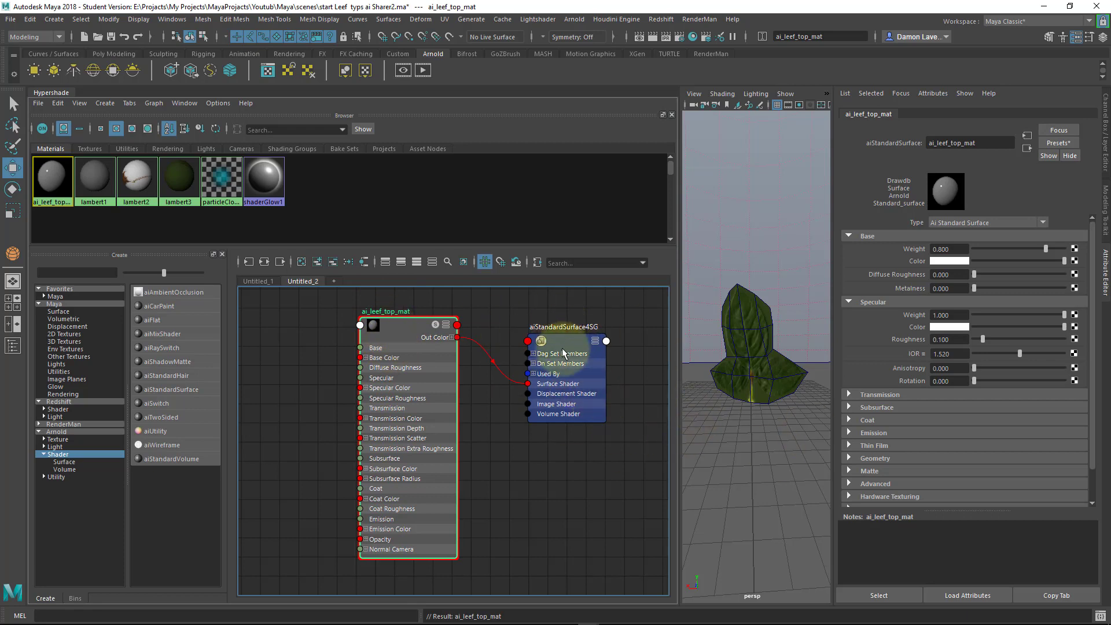
# - Map a File texture to the displacement material of the aiStandardSurface4SG shading group
pyautogui.moveTo(540, 343)
pyautogui.mouseDown()
pyautogui.moveTo(559, 346)
pyautogui.moveTo(542, 343)
pyautogui.mouseUp()
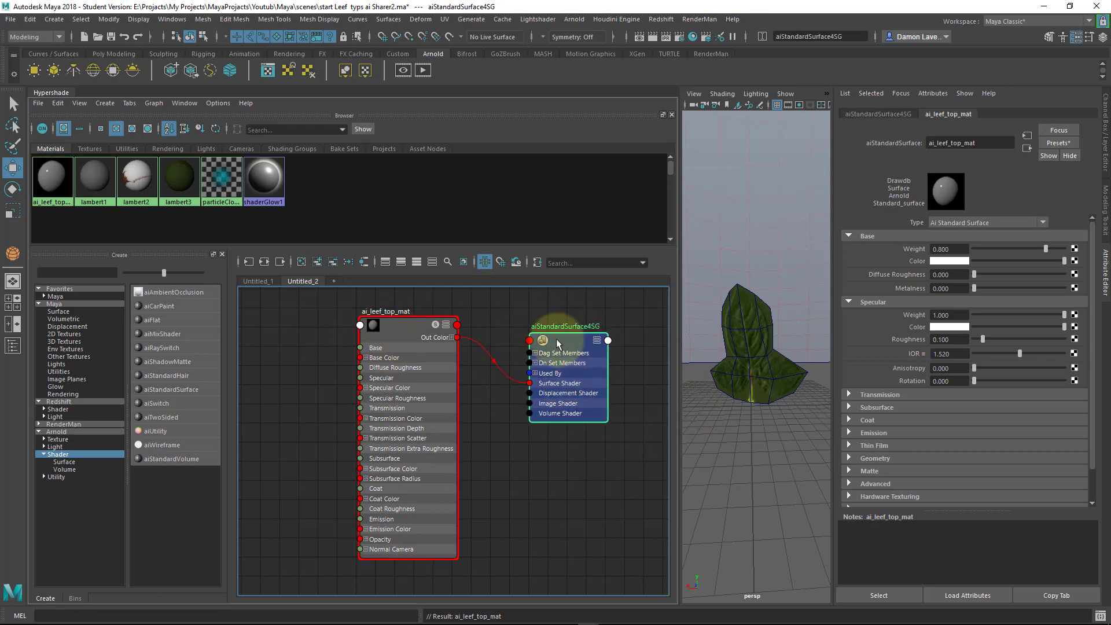
pyautogui.click(897, 114)
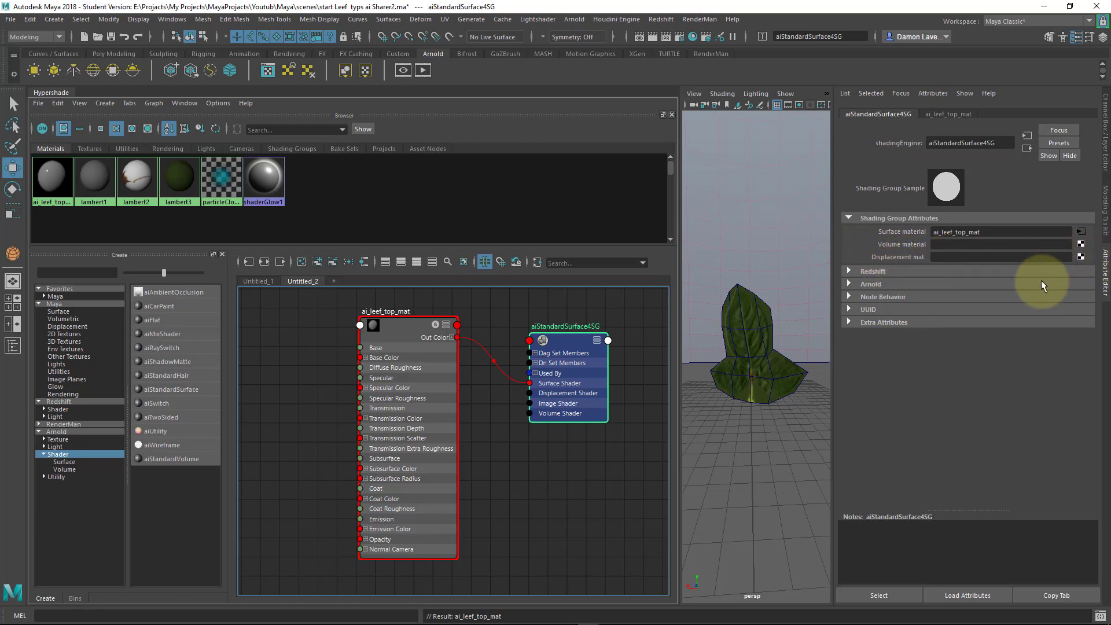
pyautogui.click(1081, 257)
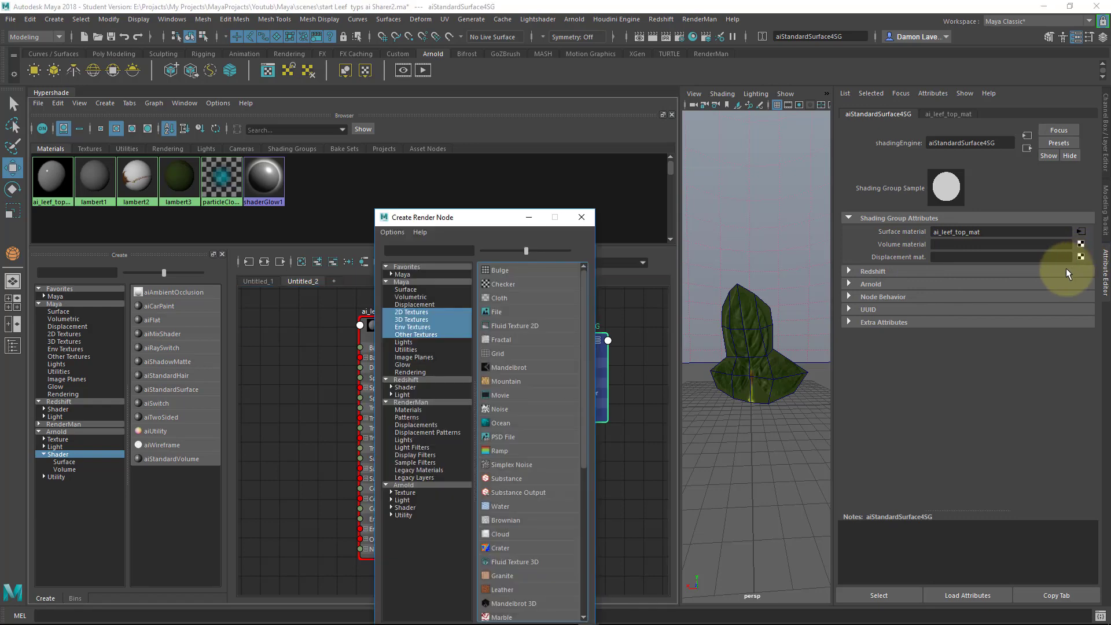
pyautogui.moveTo(502, 219); pyautogui.dragTo(484, 143)
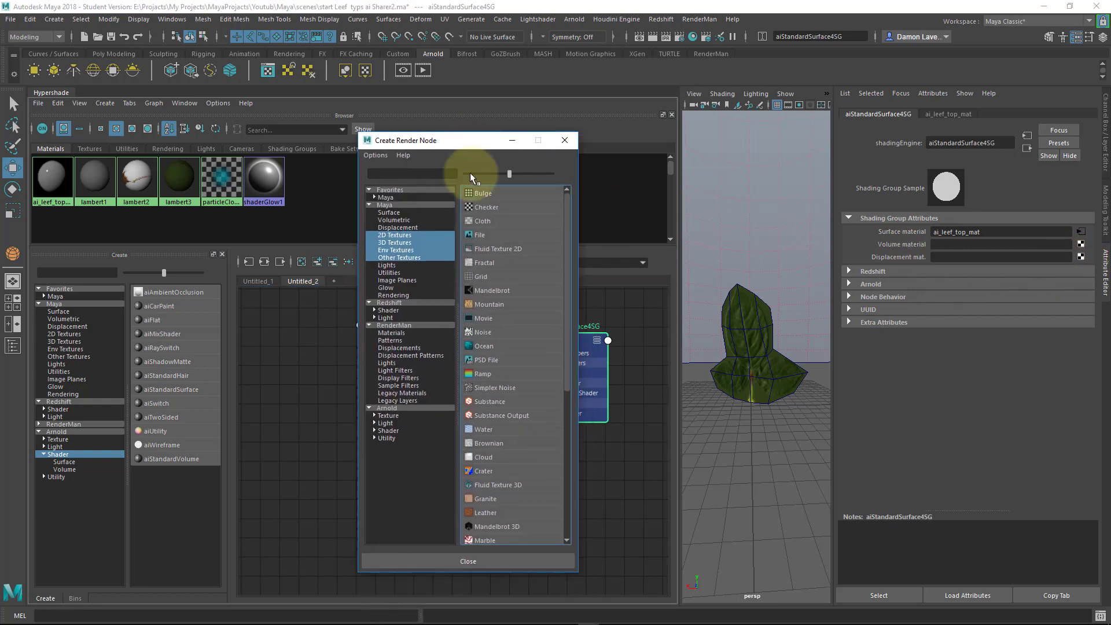
pyautogui.click(470, 230)
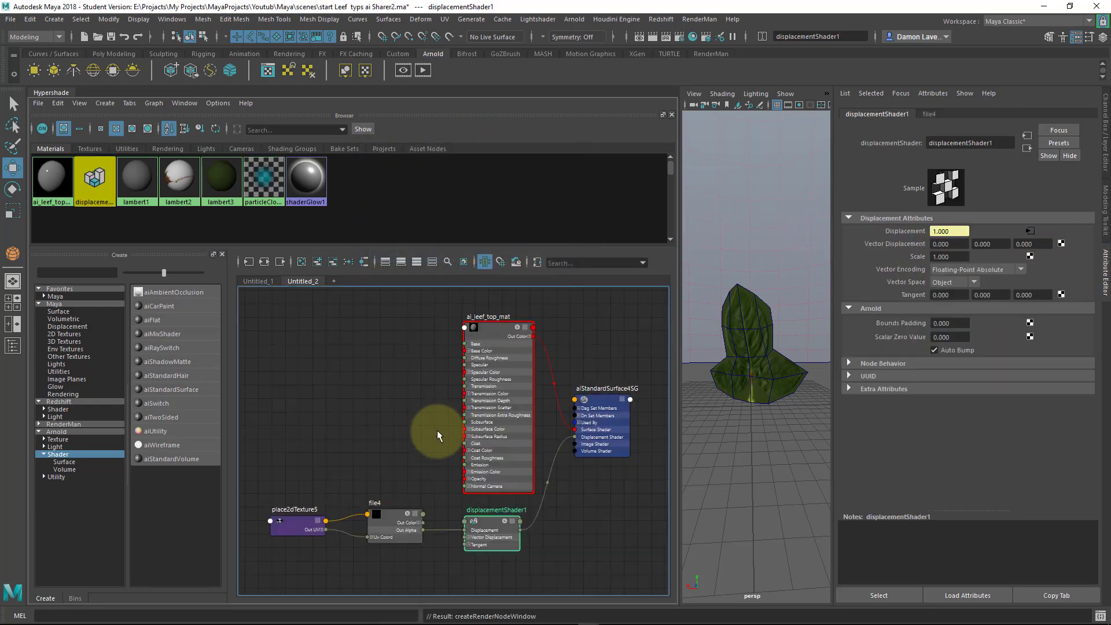
# - Expand the displacementShader1 node in the graph to list all of its attributes
pyautogui.keyDown('alt'); pyautogui.moveTo(395, 454); pyautogui.dragTo(420, 393, button='middle'); pyautogui.keyUp('alt')
pyautogui.scroll(2, 435, 402)
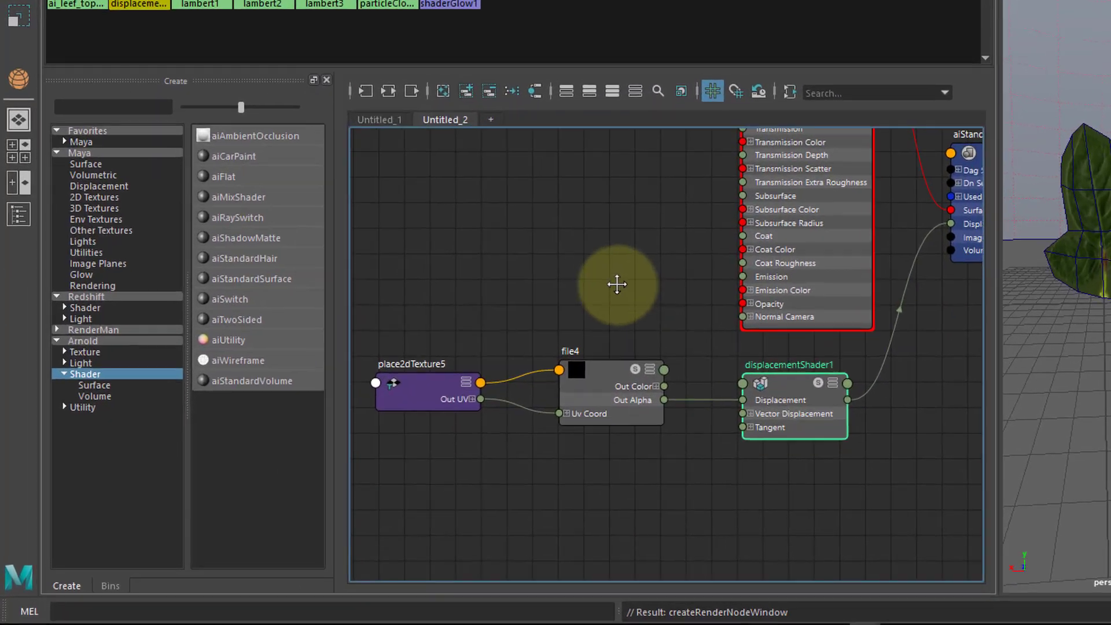
pyautogui.scroll(1, 633, 298)
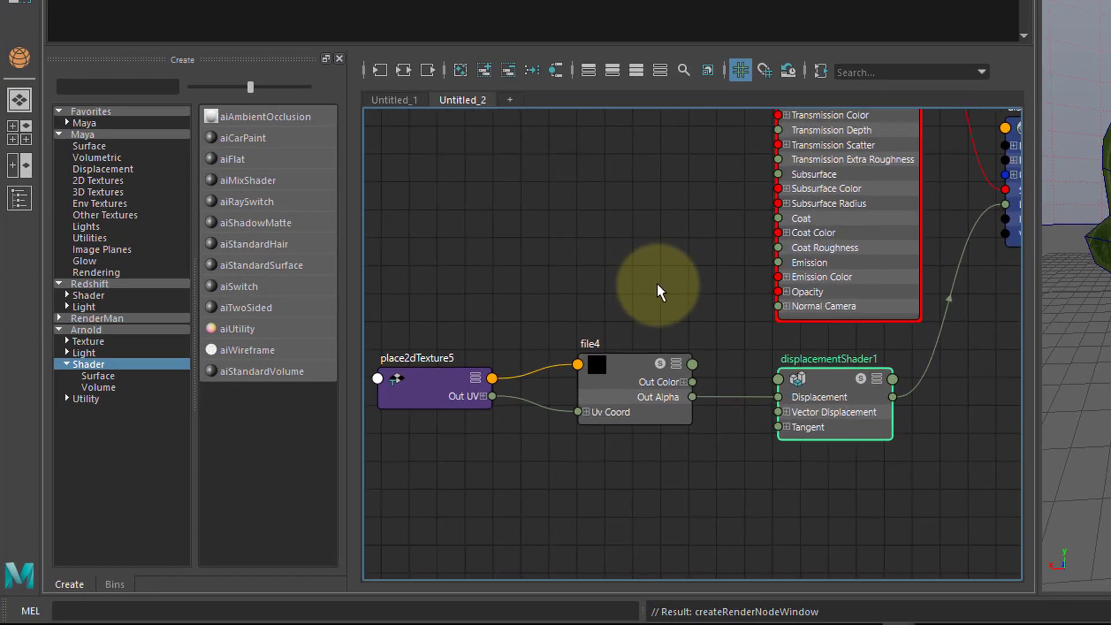
pyautogui.click(877, 379)
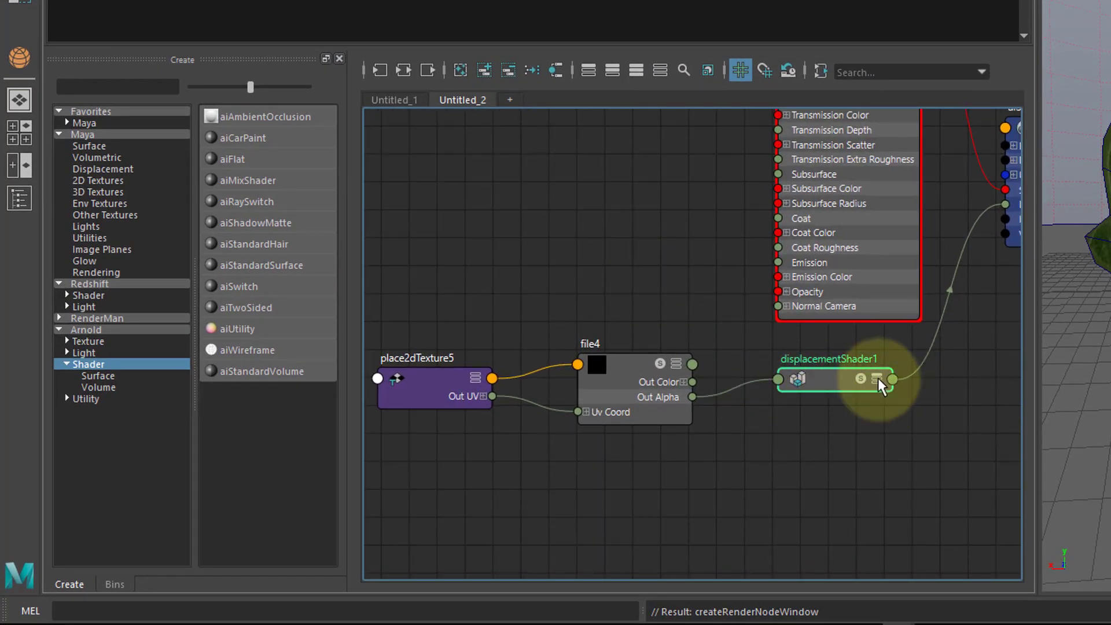
pyautogui.click(877, 380)
pyautogui.click(877, 380)
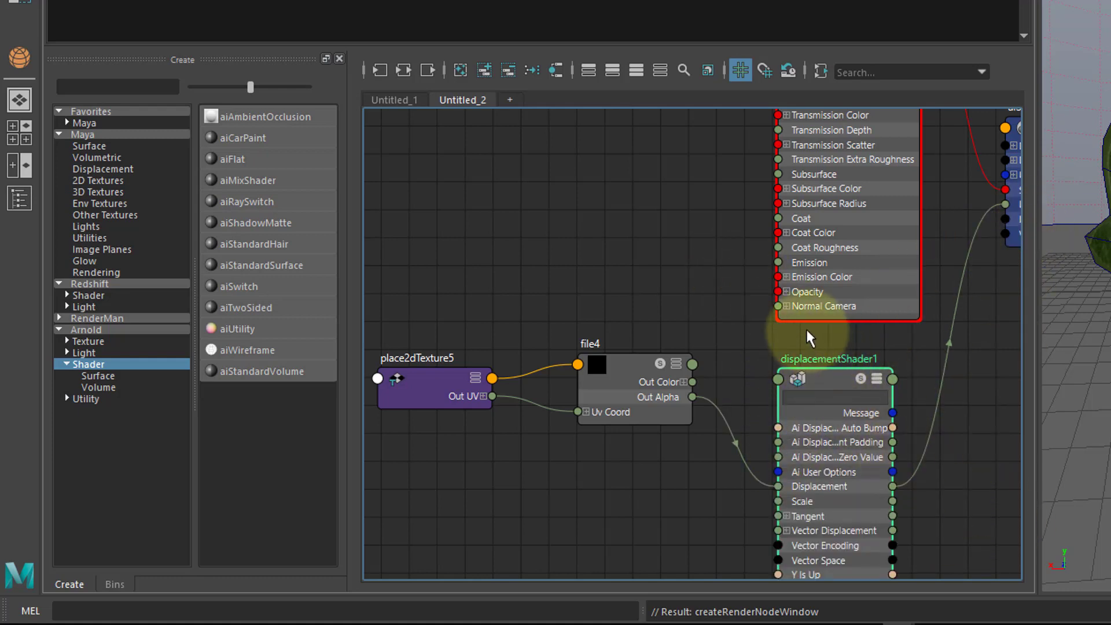
# - Create a second displacement shader in the graph by searching the node list for "disp"
pyautogui.press('Tab')
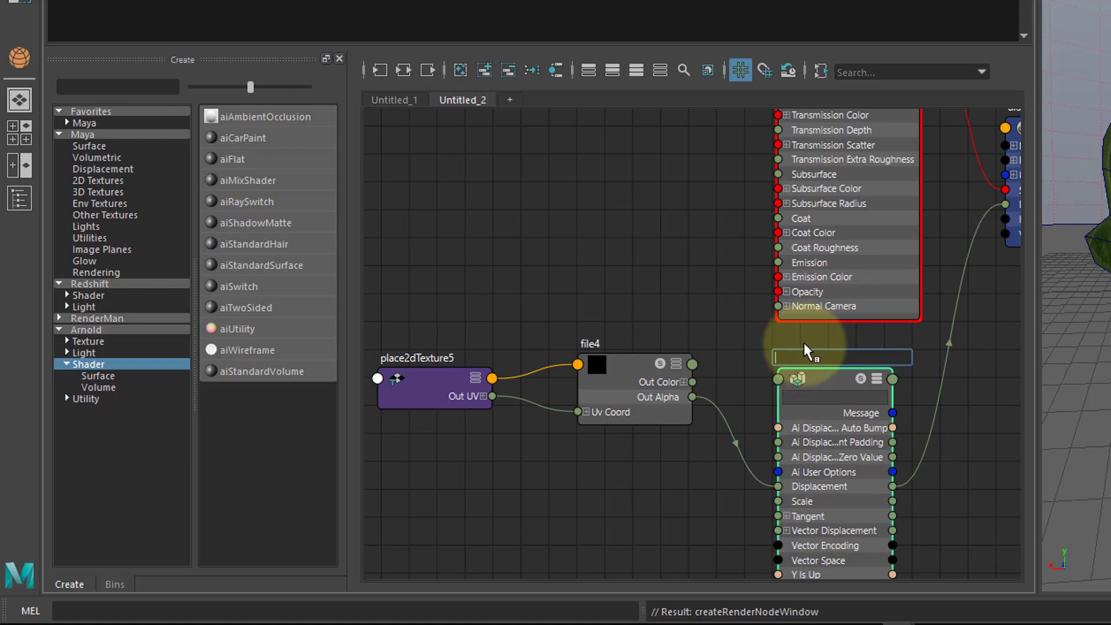
pyautogui.write('dic')
pyautogui.press('BackSpace')
pyautogui.write('s')
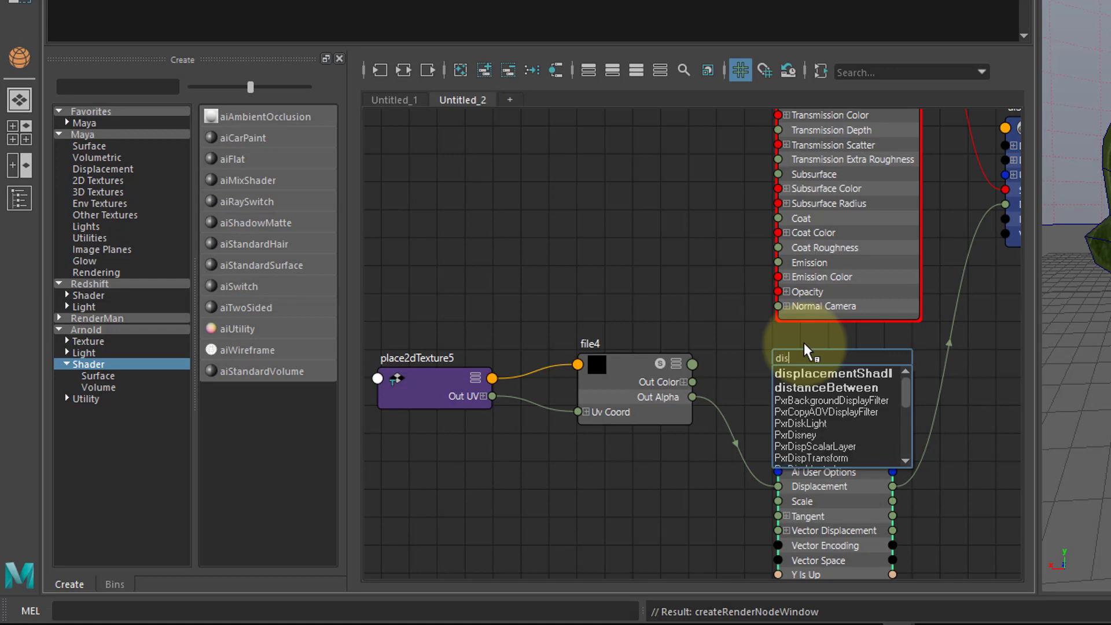
pyautogui.write('p')
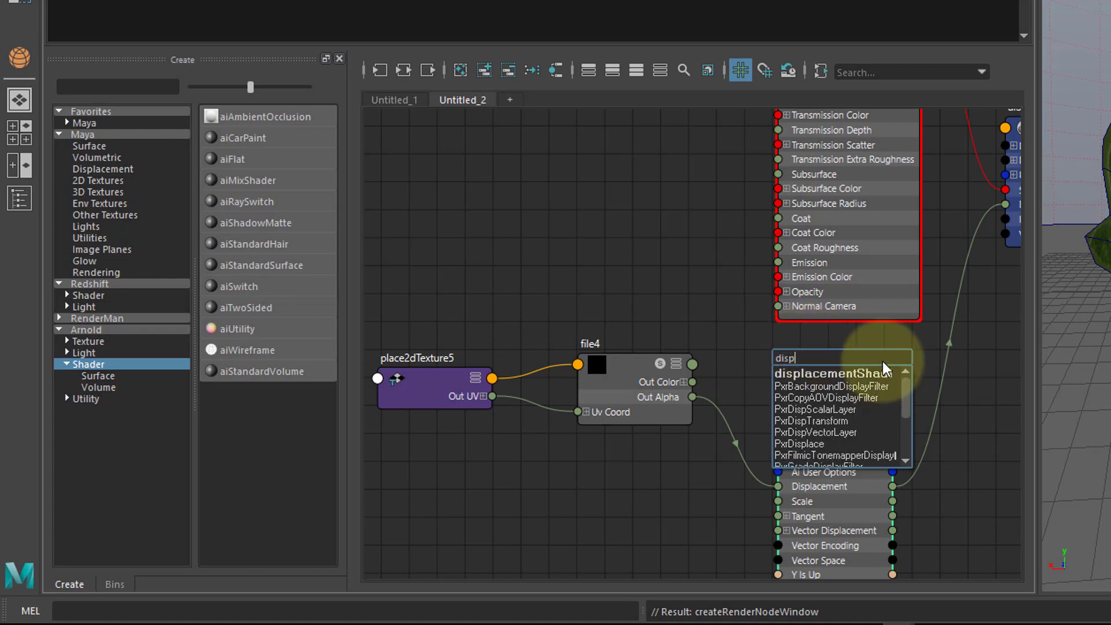
pyautogui.press('Return')
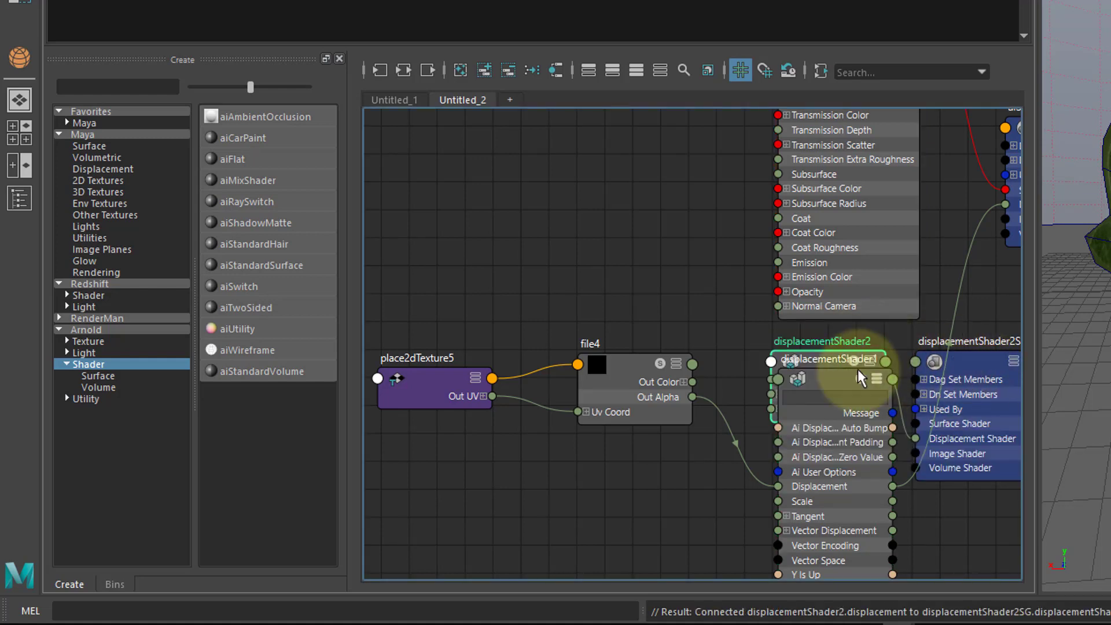
# - Separate the two displacement shader nodes, expand displacementShader2 to all its attributes and delete its own shading group
pyautogui.moveTo(859, 398); pyautogui.dragTo(704, 452)
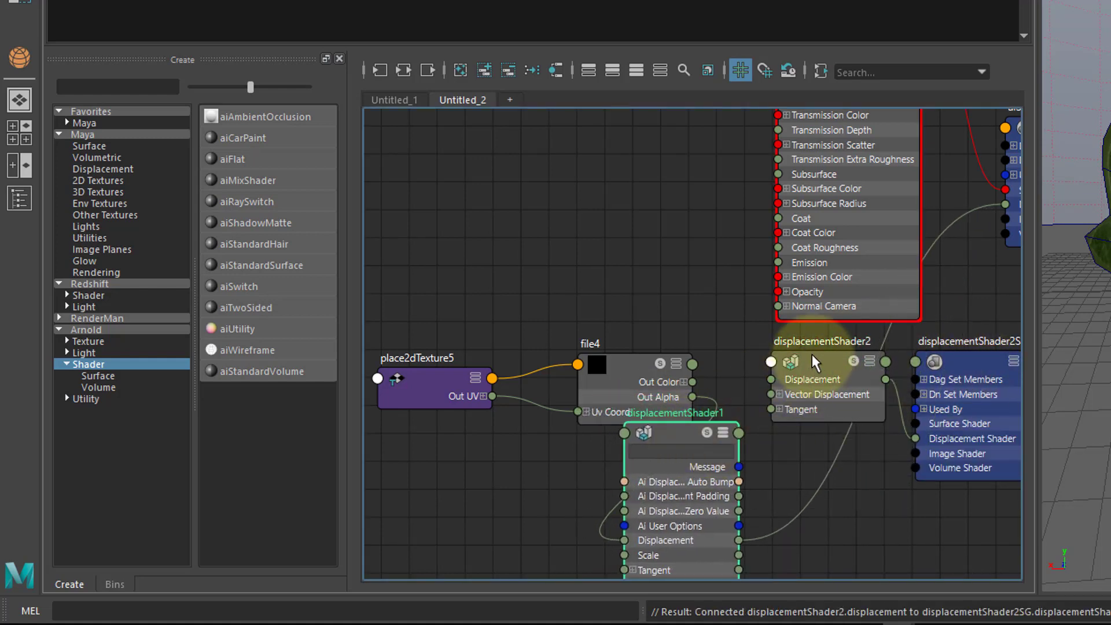
pyautogui.moveTo(811, 354); pyautogui.dragTo(606, 186)
pyautogui.click(666, 192)
pyautogui.click(666, 192)
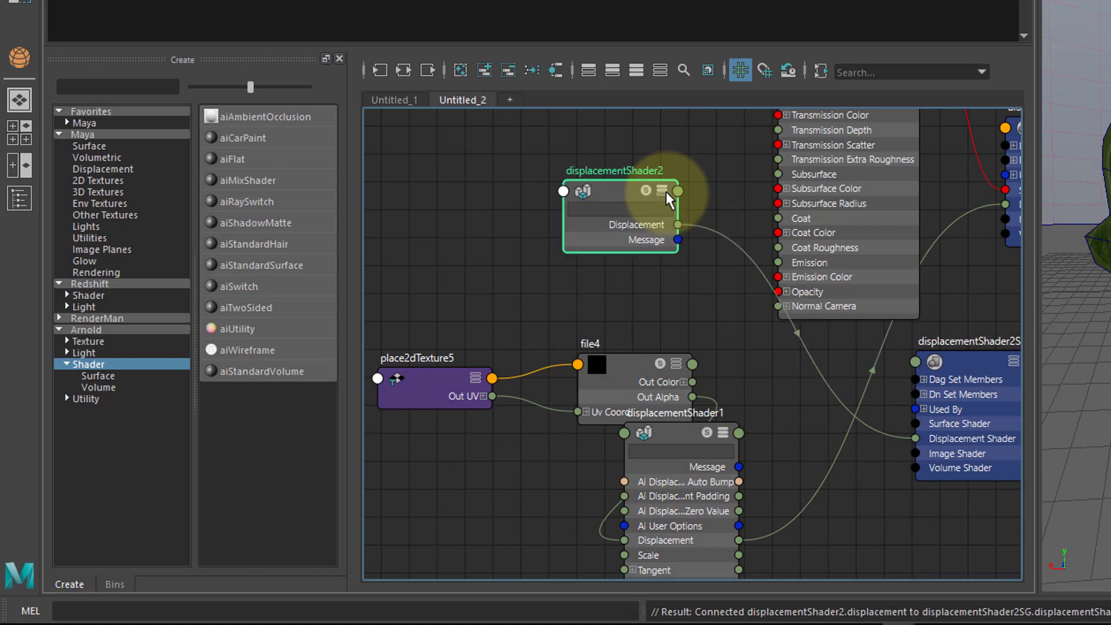
pyautogui.click(963, 360)
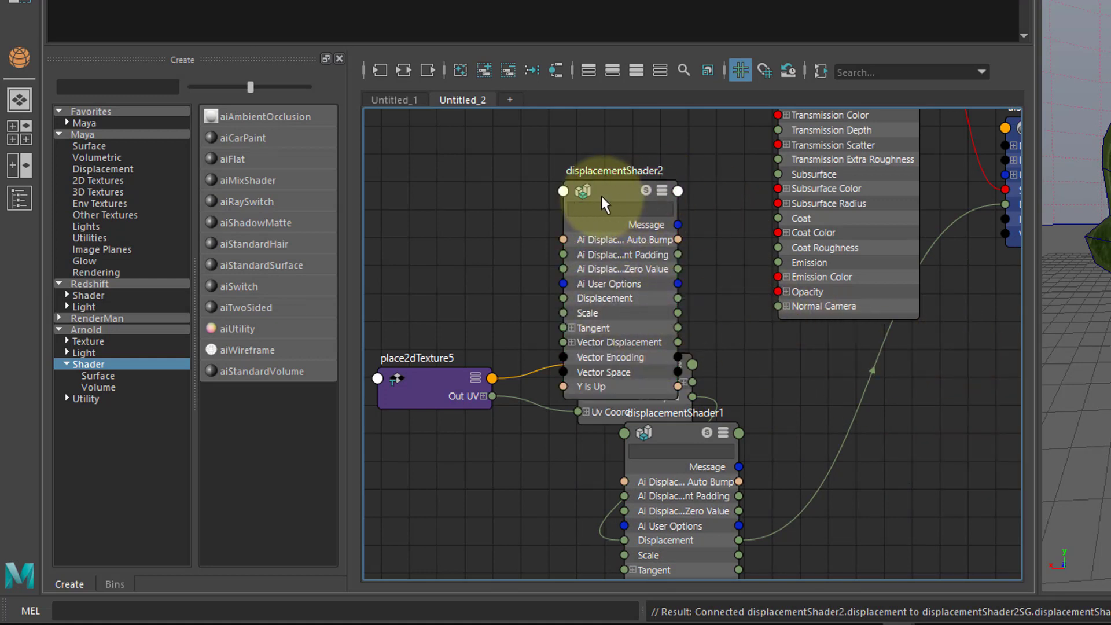
# - Connect displacementShader2's Displacement output to the Displacement Shader input of aiStandardSurface4SG and spread out the displacement nodes
pyautogui.moveTo(602, 195); pyautogui.dragTo(863, 355)
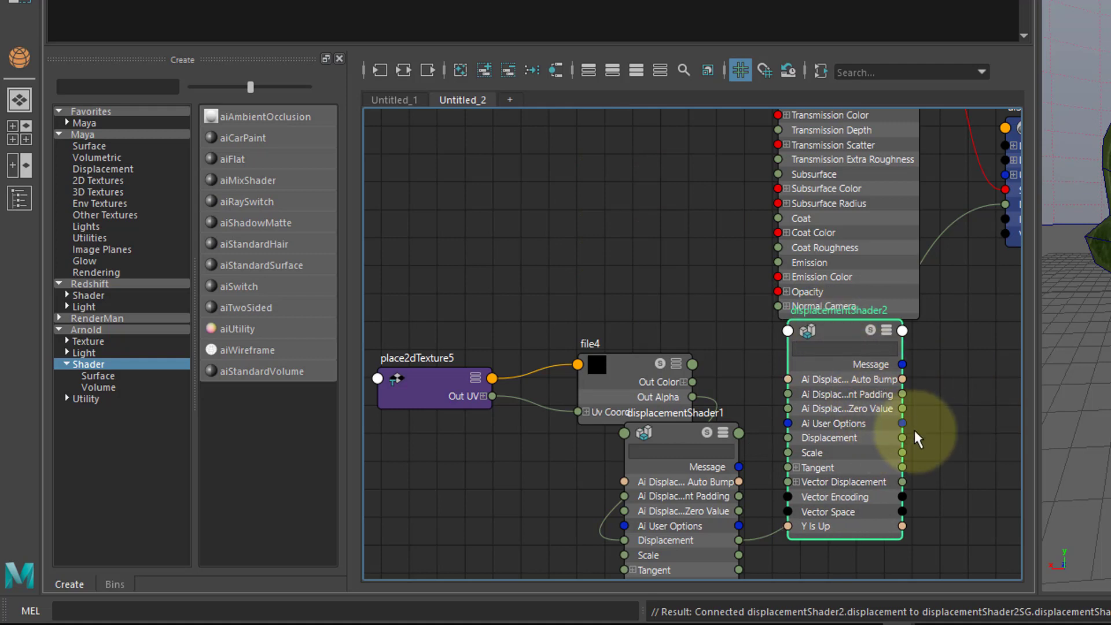
pyautogui.moveTo(903, 437); pyautogui.dragTo(1006, 206)
pyautogui.moveTo(844, 332); pyautogui.dragTo(866, 400)
pyautogui.moveTo(681, 444); pyautogui.dragTo(709, 523)
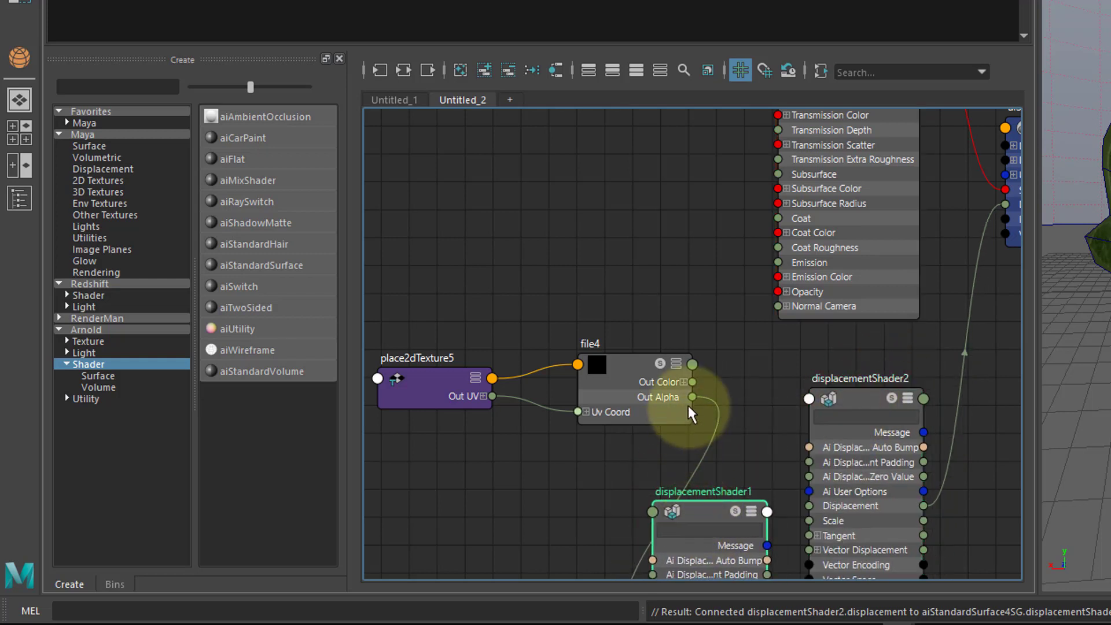
pyautogui.moveTo(853, 399); pyautogui.dragTo(847, 266)
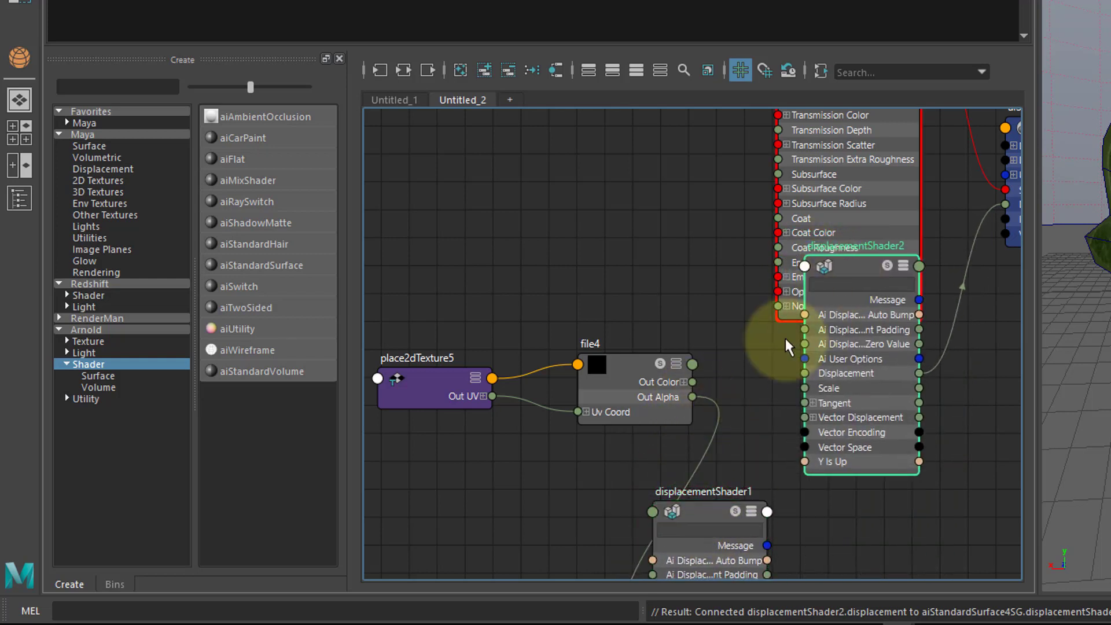
# - Undo the displacementShader2 connection and delete the displacementShader2 node
pyautogui.hotkey('ctrl', 'z')
pyautogui.hotkey('ctrl', 'z')
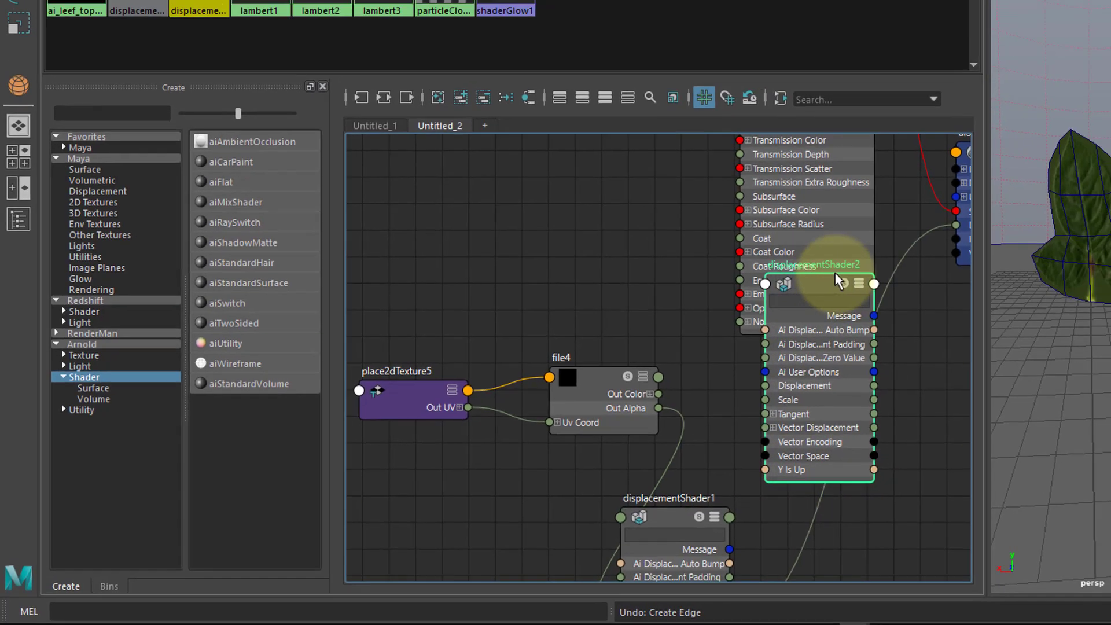
pyautogui.press('Delete')
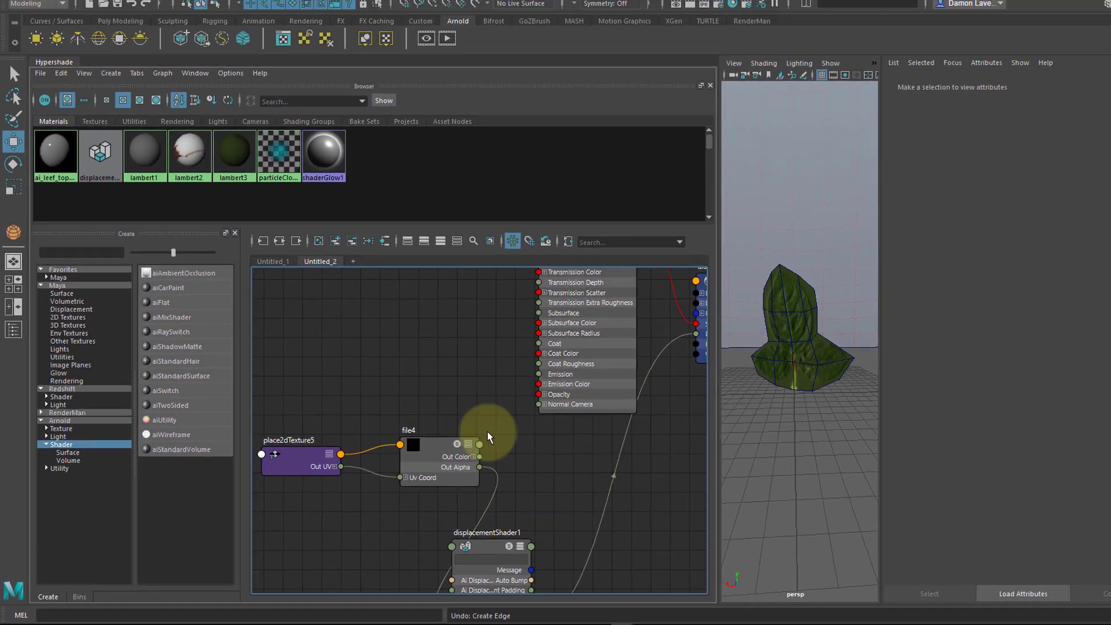
# - Move the displacementShader1 node back beside the file4 node, beneath ai_leef_top_mat
pyautogui.moveTo(701, 510); pyautogui.dragTo(858, 353)
pyautogui.moveTo(562, 444); pyautogui.dragTo(549, 439)
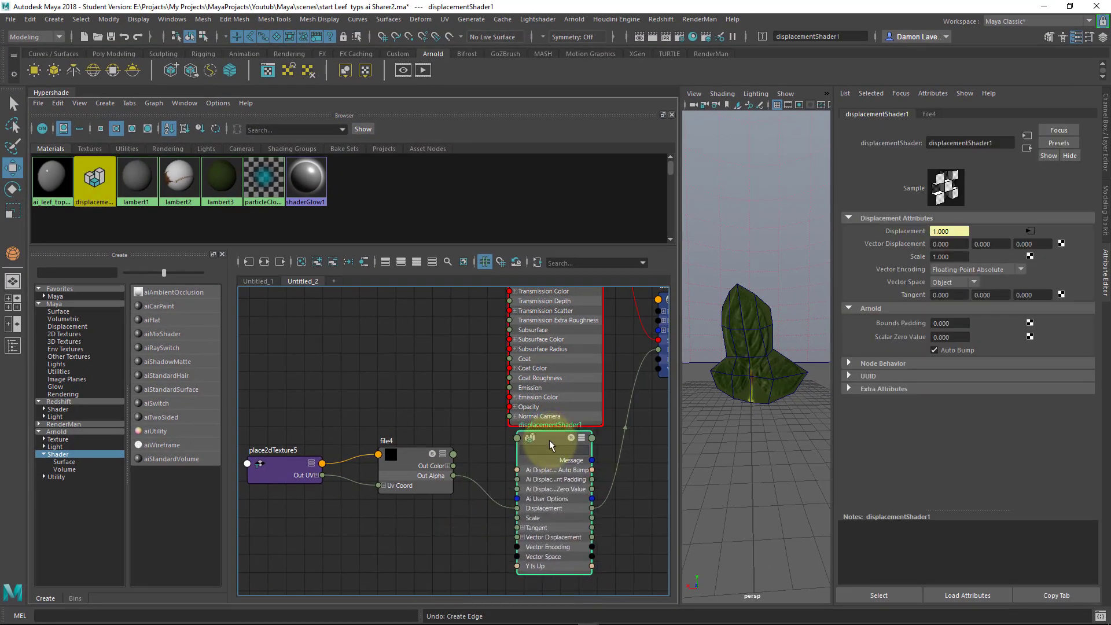
# - Reduce displacementShader1 to its primary attributes and move the node closer to file4
pyautogui.click(581, 443)
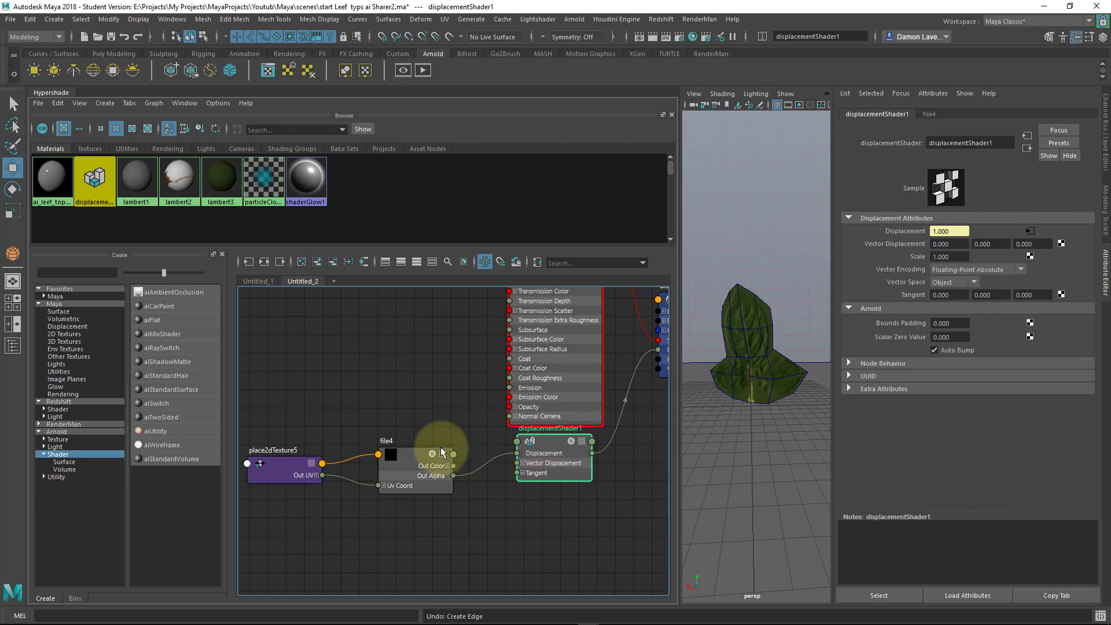
pyautogui.press('Tab')
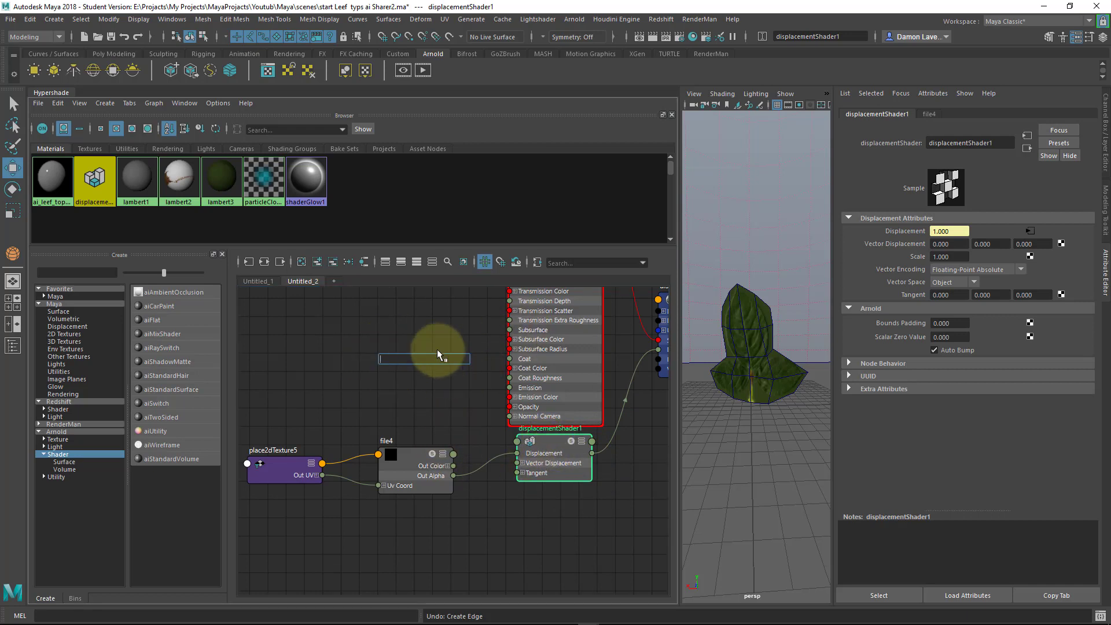
pyautogui.click(430, 405)
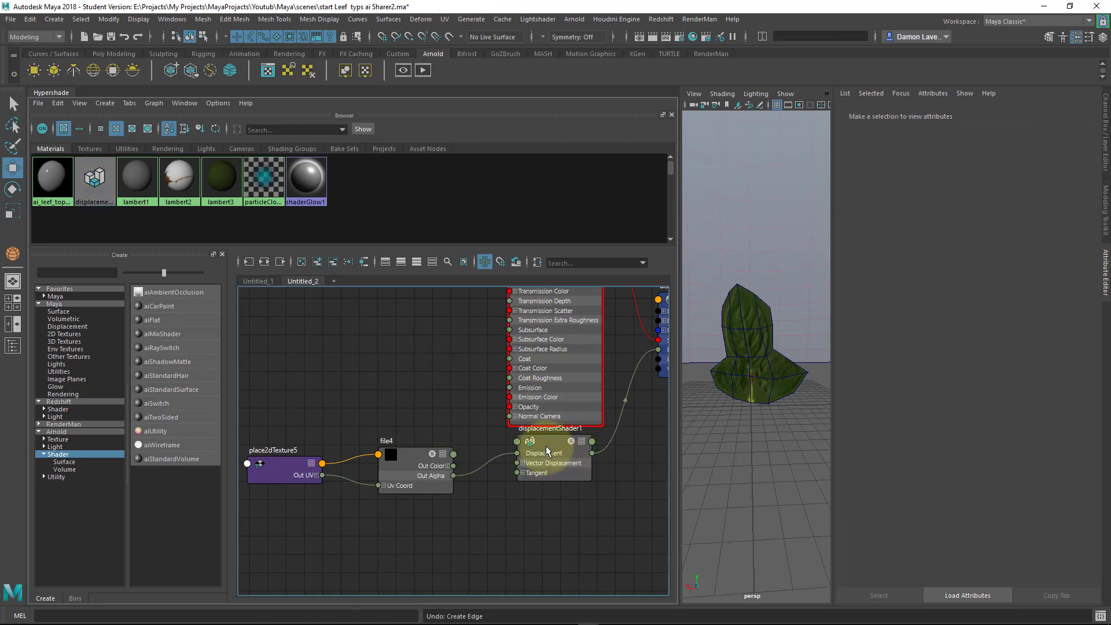
pyautogui.moveTo(546, 445); pyautogui.dragTo(525, 455)
# - Load the image Leaves_Dce_Top.png from sourceimages into the file4 texture node
pyautogui.click(419, 469)
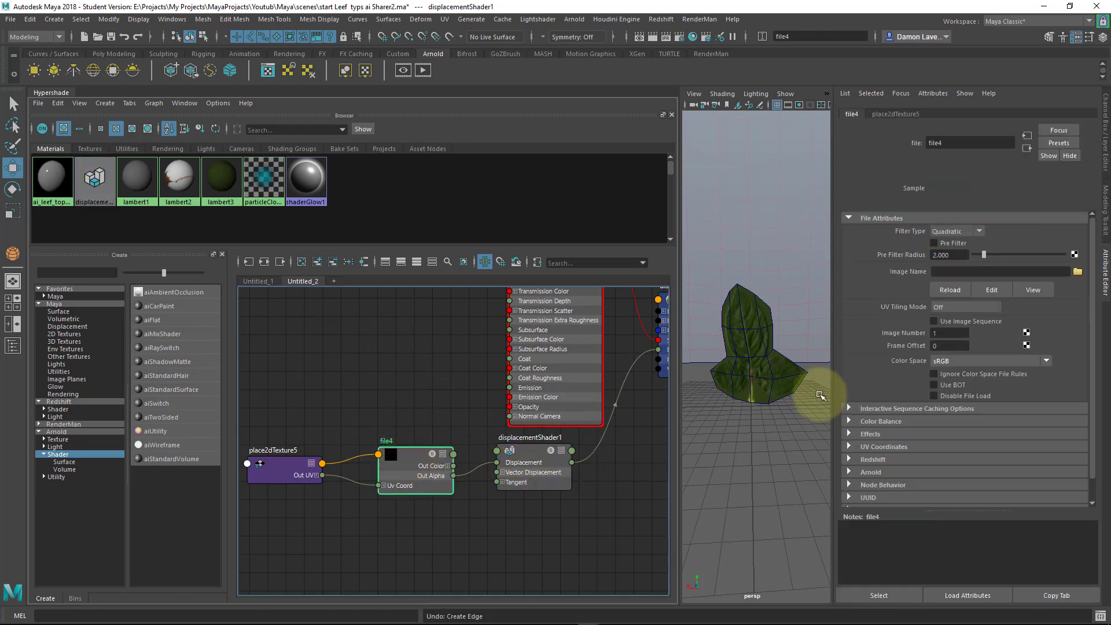
pyautogui.click(1078, 271)
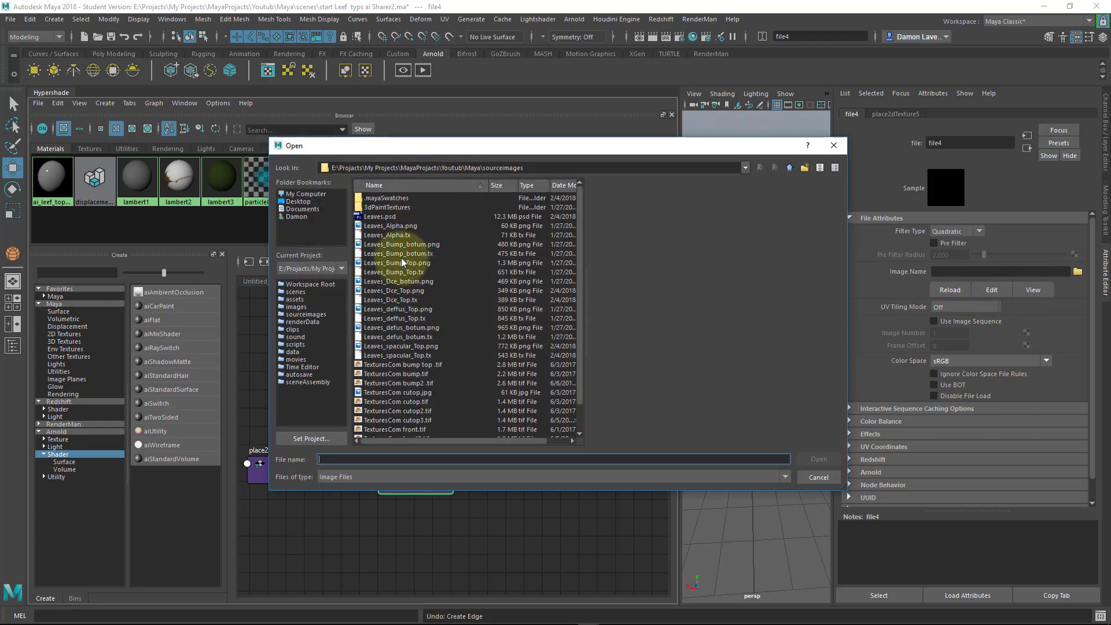
pyautogui.click(398, 291)
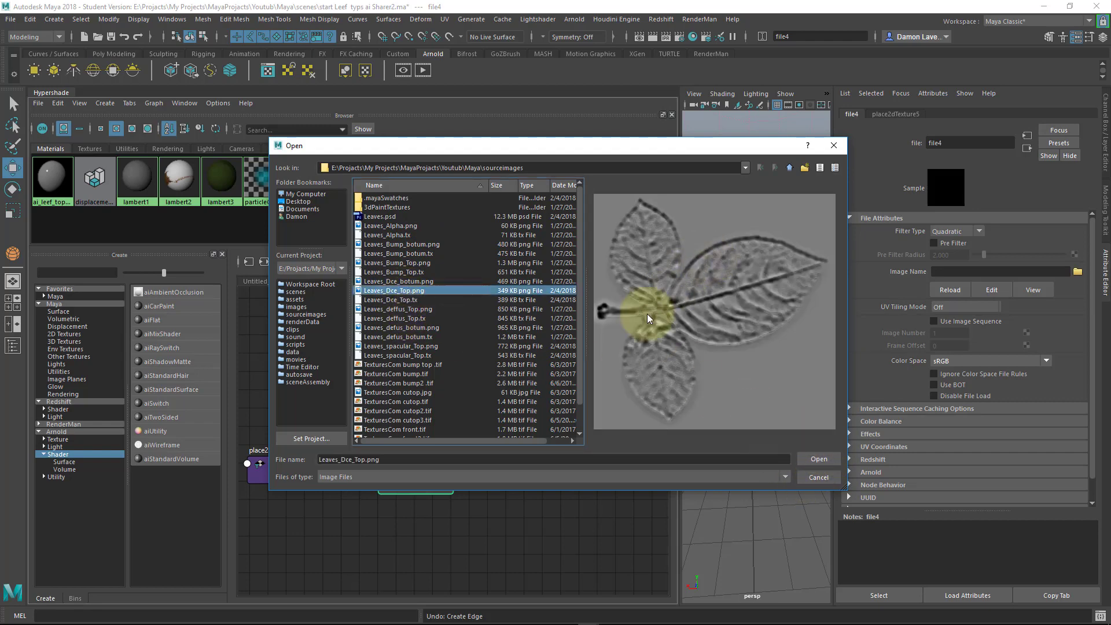
pyautogui.click(819, 458)
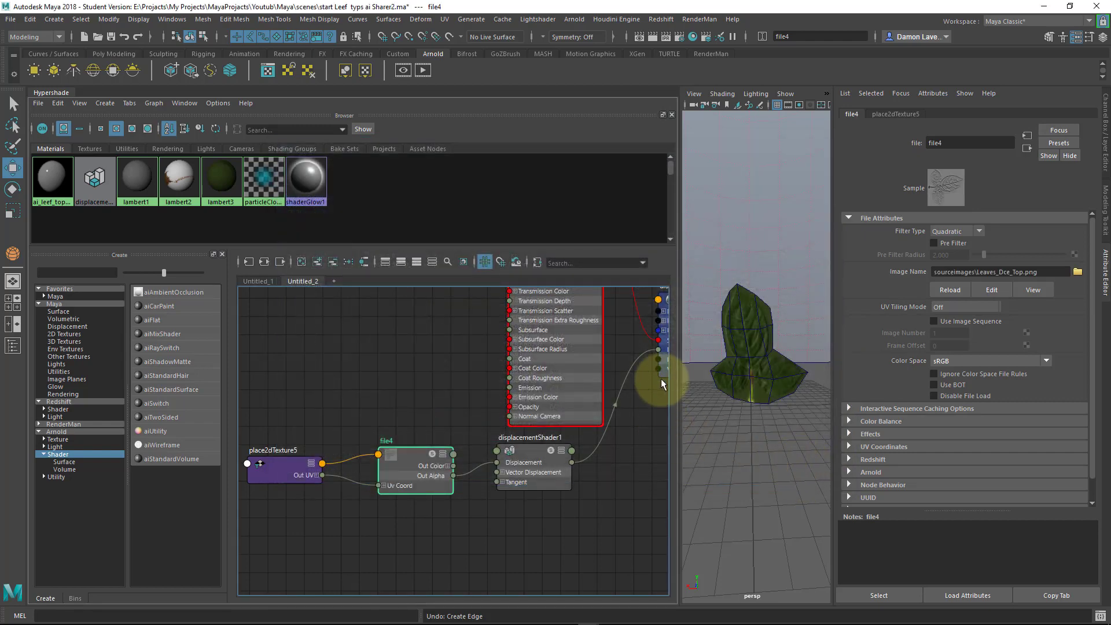
# - Assign the ai_leef_top_mat material to the leaf plane in the perspective view
pyautogui.keyDown('alt'); pyautogui.moveTo(550, 366); pyautogui.dragTo(317, 452, button='middle'); pyautogui.keyUp('alt')
pyautogui.keyDown('alt'); pyautogui.moveTo(504, 328); pyautogui.dragTo(511, 355, button='middle'); pyautogui.keyUp('alt')
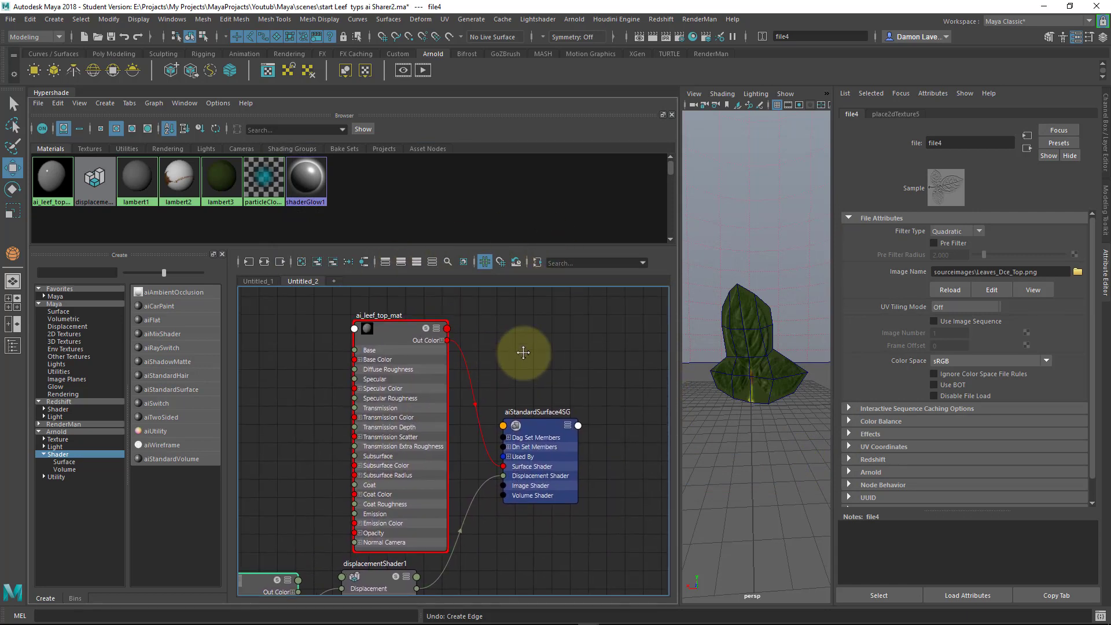
pyautogui.moveTo(386, 329); pyautogui.dragTo(749, 328, button='middle')
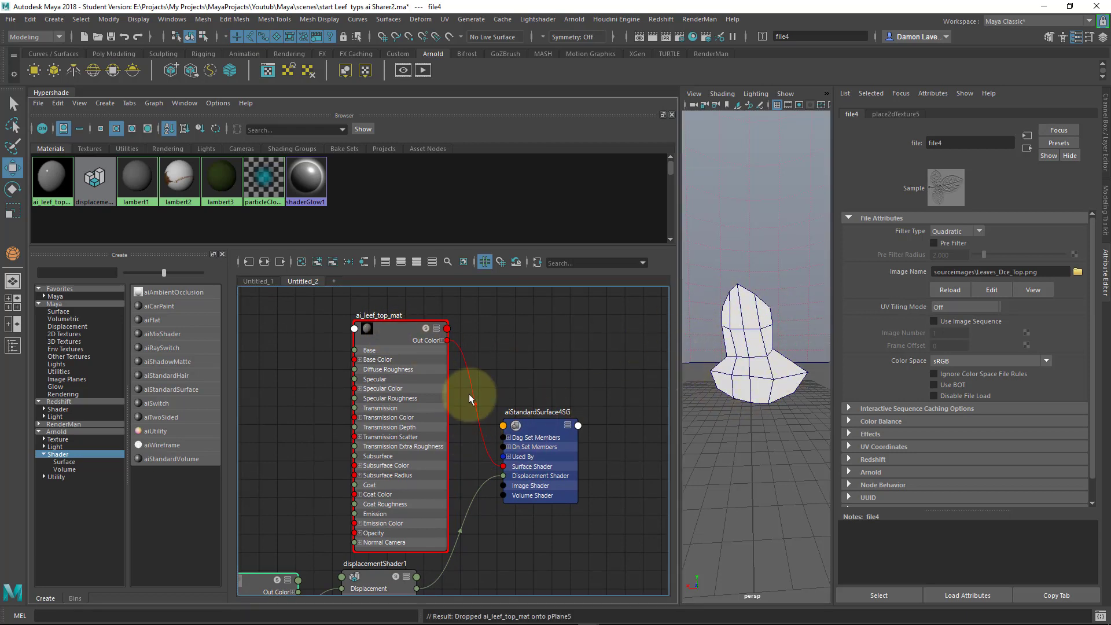
pyautogui.keyDown('alt'); pyautogui.moveTo(506, 403); pyautogui.dragTo(580, 350, button='middle'); pyautogui.keyUp('alt')
pyautogui.keyDown('alt'); pyautogui.moveTo(580, 350); pyautogui.dragTo(523, 349, button='right'); pyautogui.keyUp('alt')
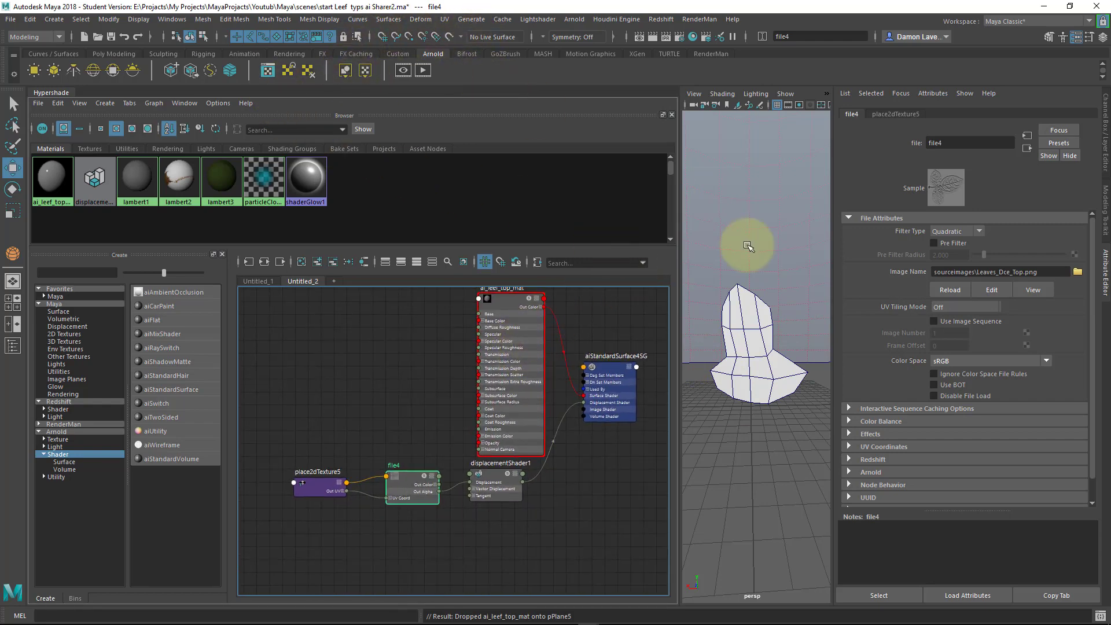
# - Replace the existing sky dome light with a new Arnold SkyDome light
pyautogui.moveTo(728, 207); pyautogui.dragTo(770, 253)
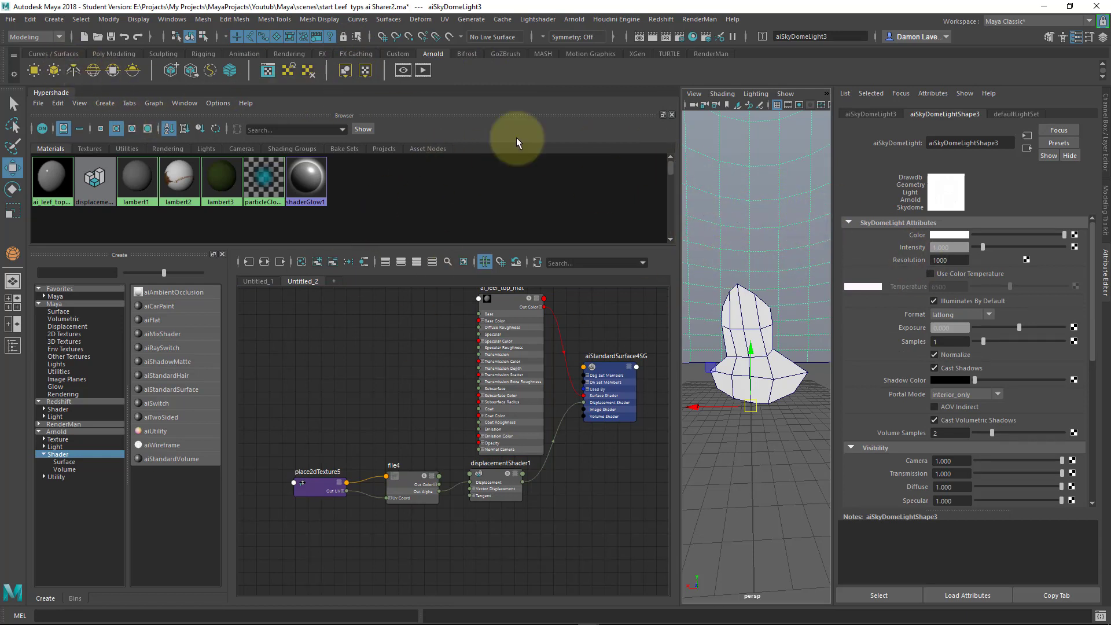
pyautogui.click(748, 223)
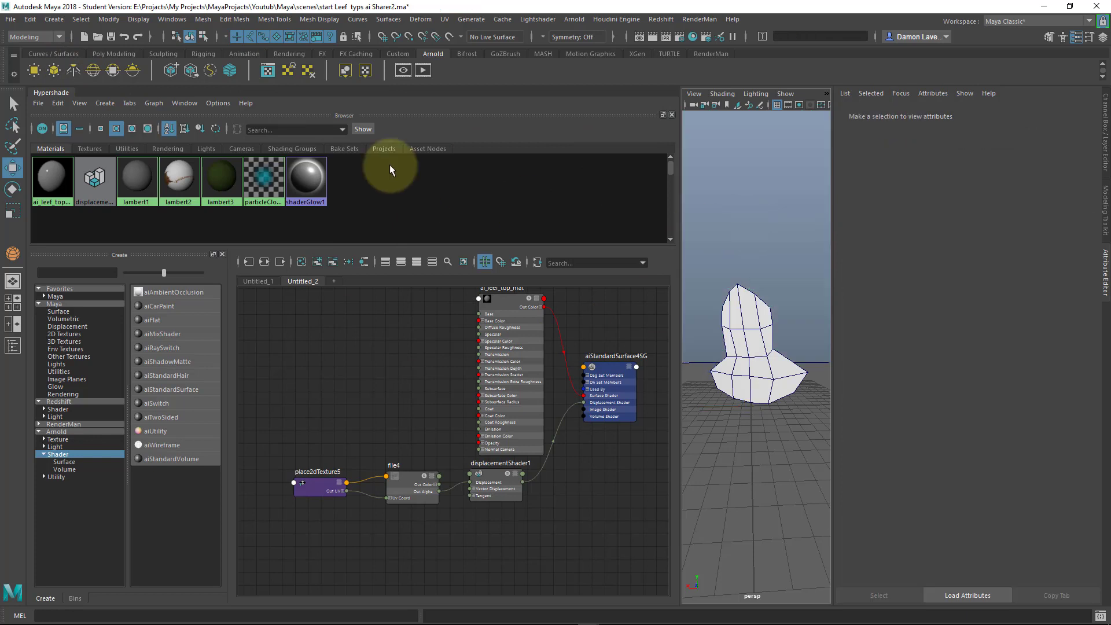
pyautogui.click(94, 75)
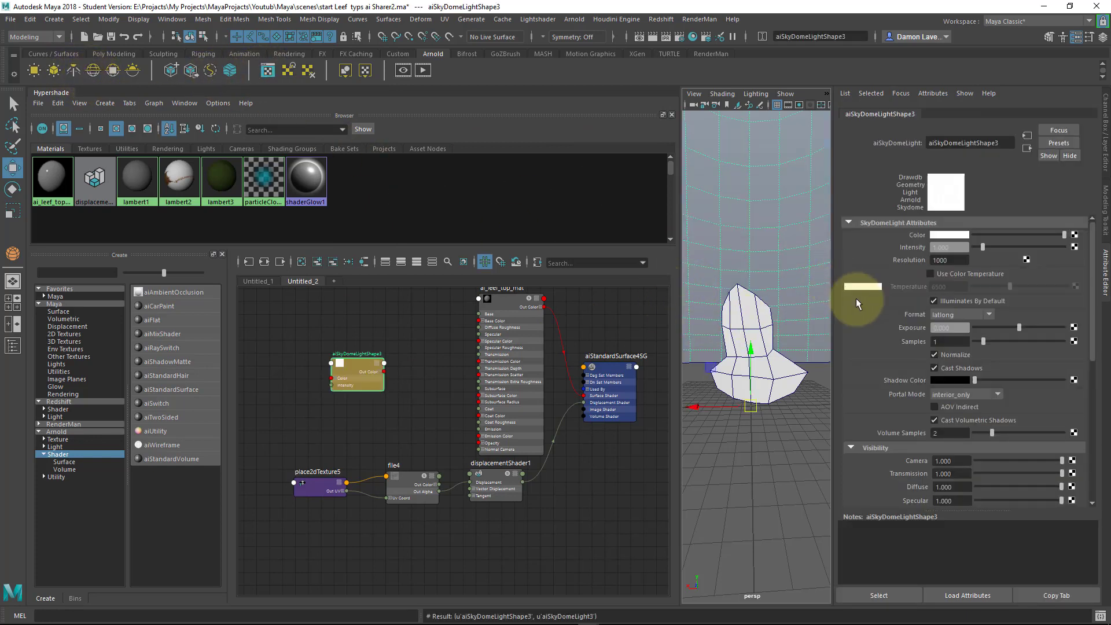
# - Render the displaced leaf in the Arnold RenderView, reposition the render window and minimize it
pyautogui.click(422, 71)
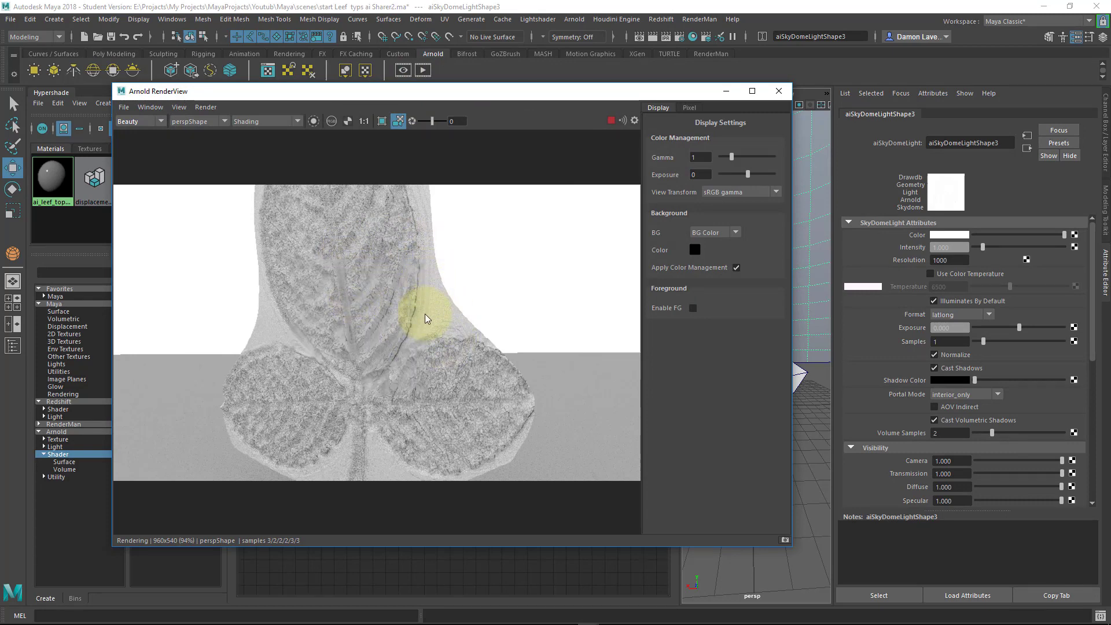
pyautogui.moveTo(460, 97); pyautogui.dragTo(390, 52)
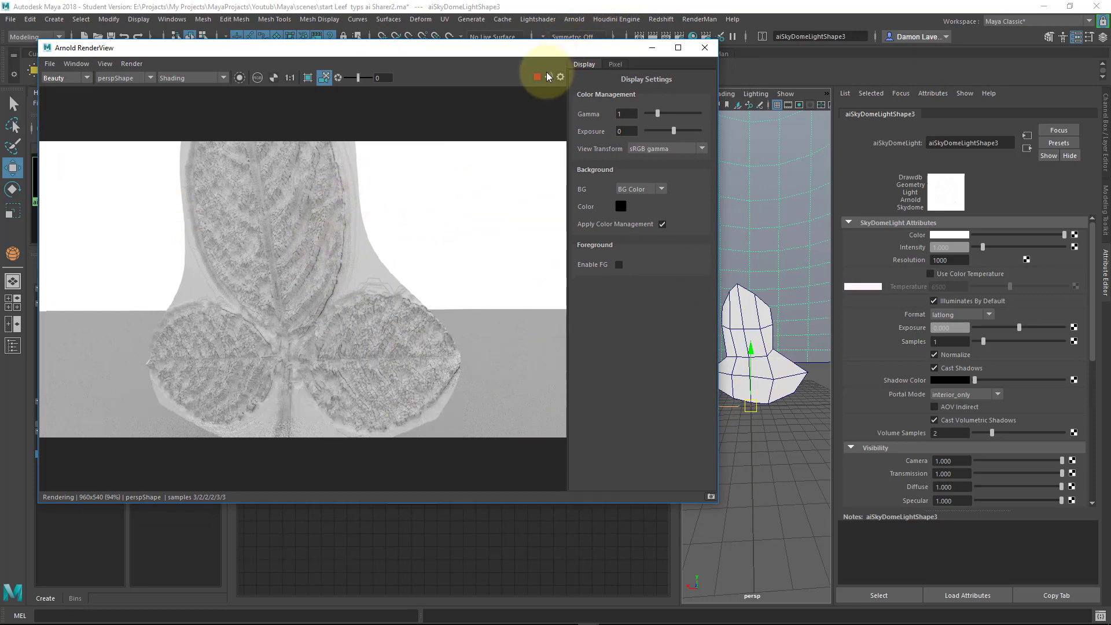
pyautogui.click(652, 47)
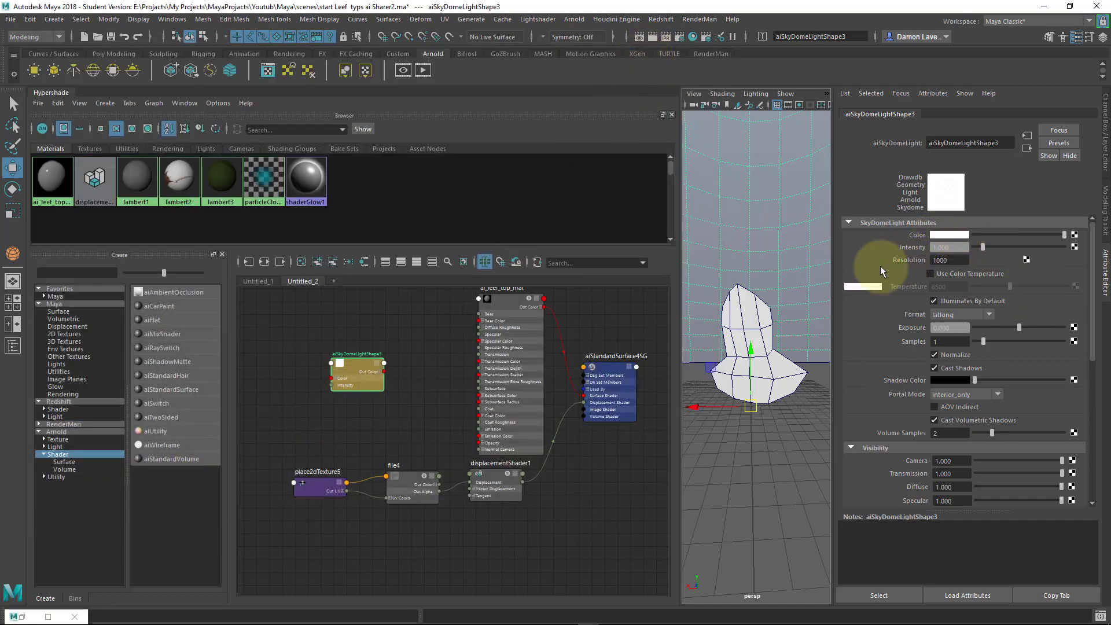
# - Select the leaf plane, review its Arnold subdivision settings and collapse the Subdivision and Arnold attribute sections
pyautogui.click(750, 320)
pyautogui.scroll(-4, 978, 329)
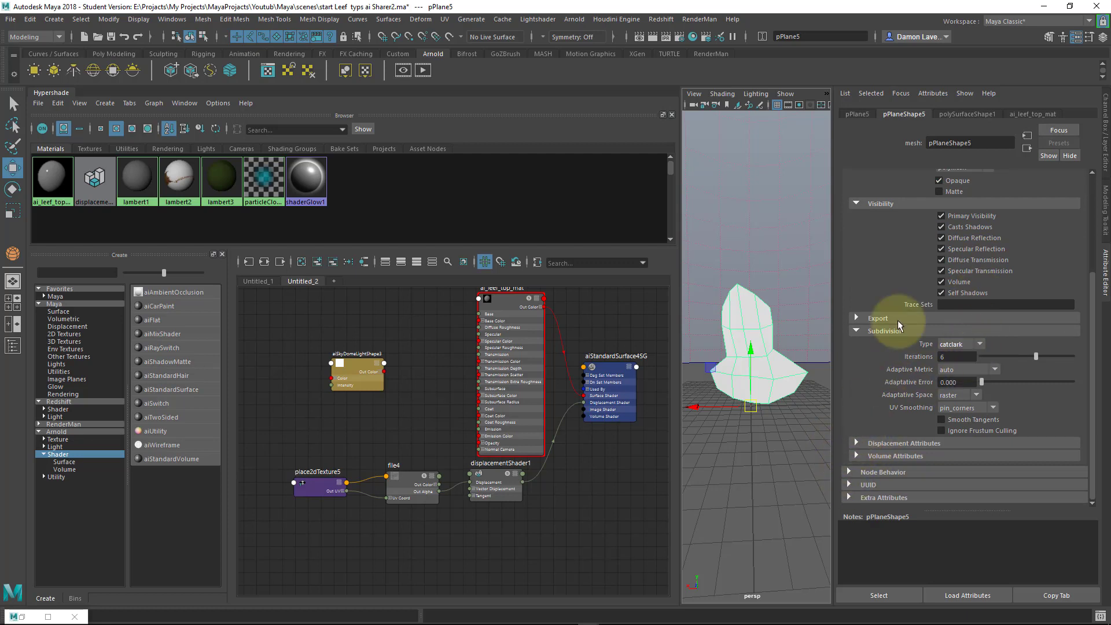
pyautogui.scroll(5, 874, 348)
pyautogui.scroll(-2, 874, 347)
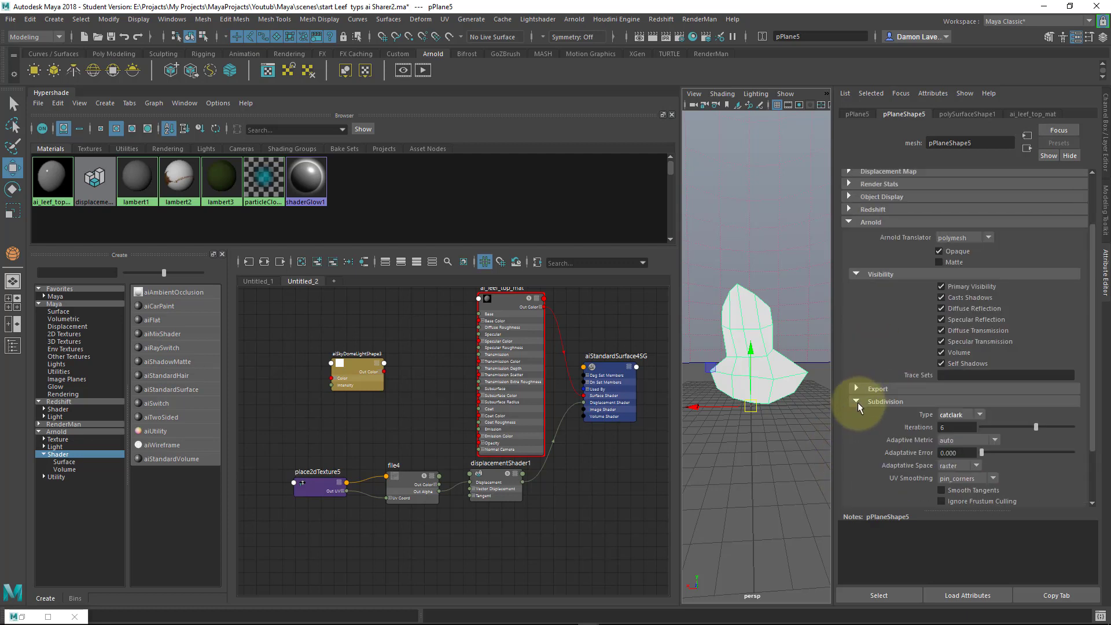
pyautogui.click(856, 402)
pyautogui.click(857, 263)
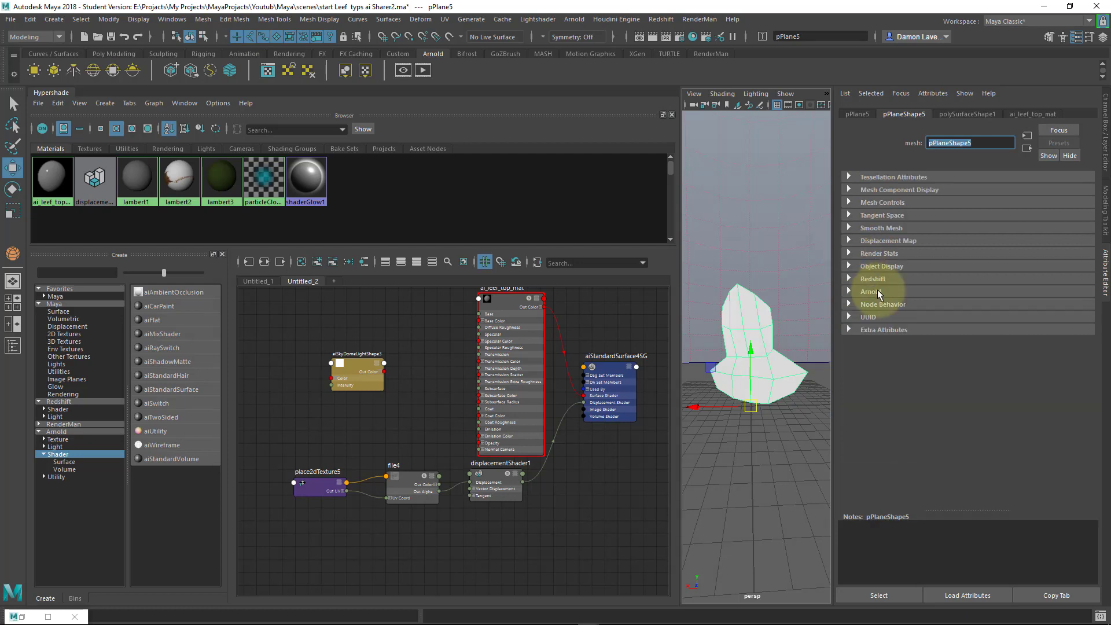
# - Rename the leaf plane's transform node as leef_geo
pyautogui.click(851, 114)
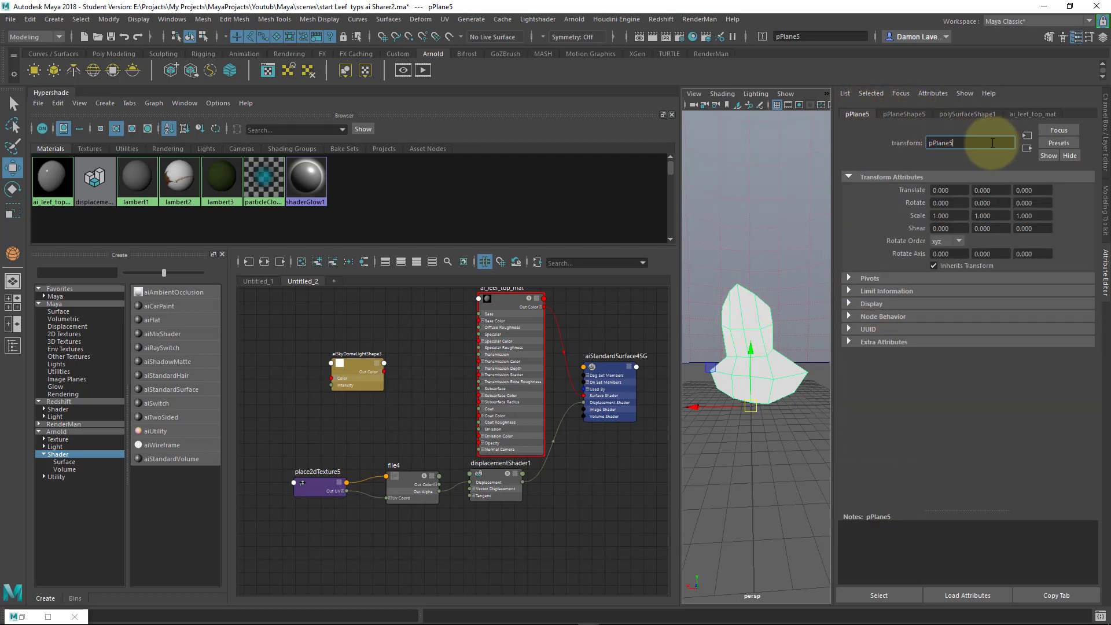
pyautogui.press('BackSpace')
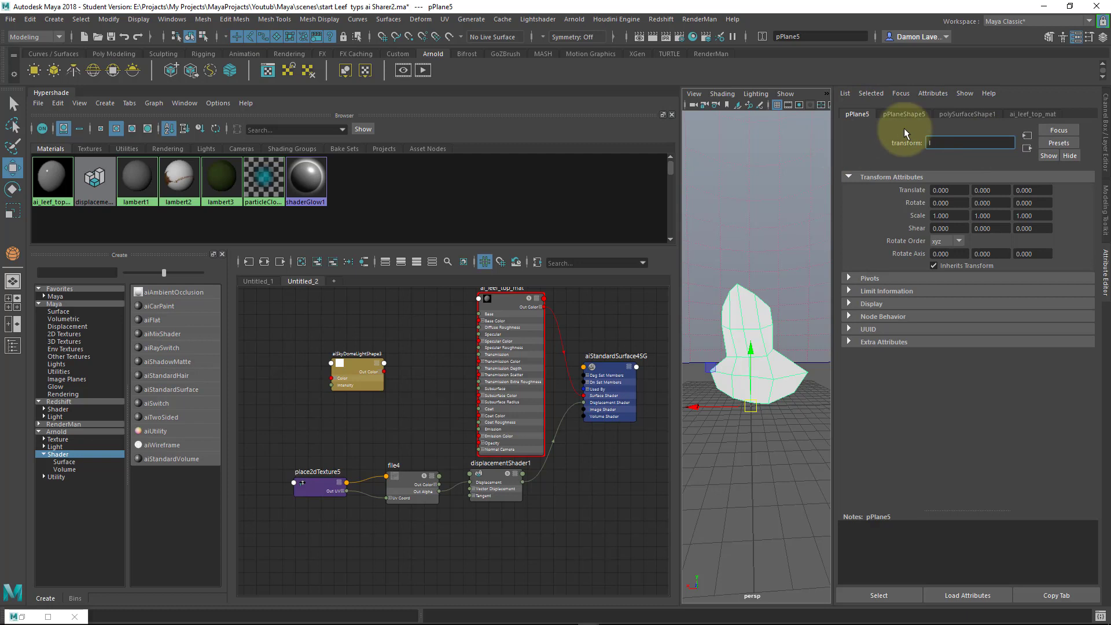
pyautogui.write('leef')
pyautogui.press('Return')
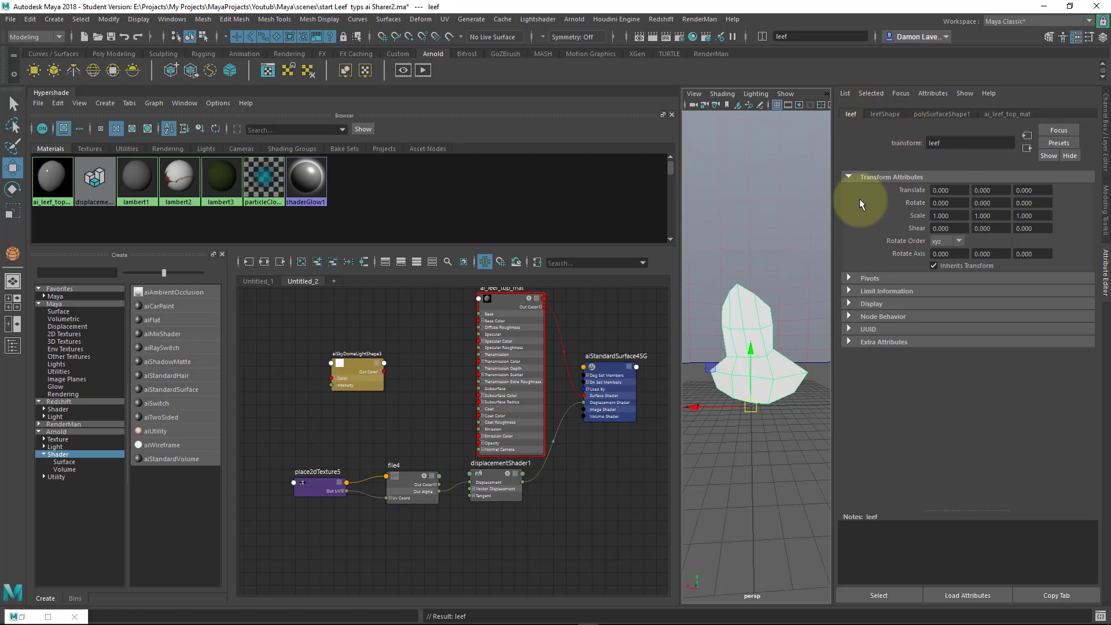
pyautogui.click(949, 142)
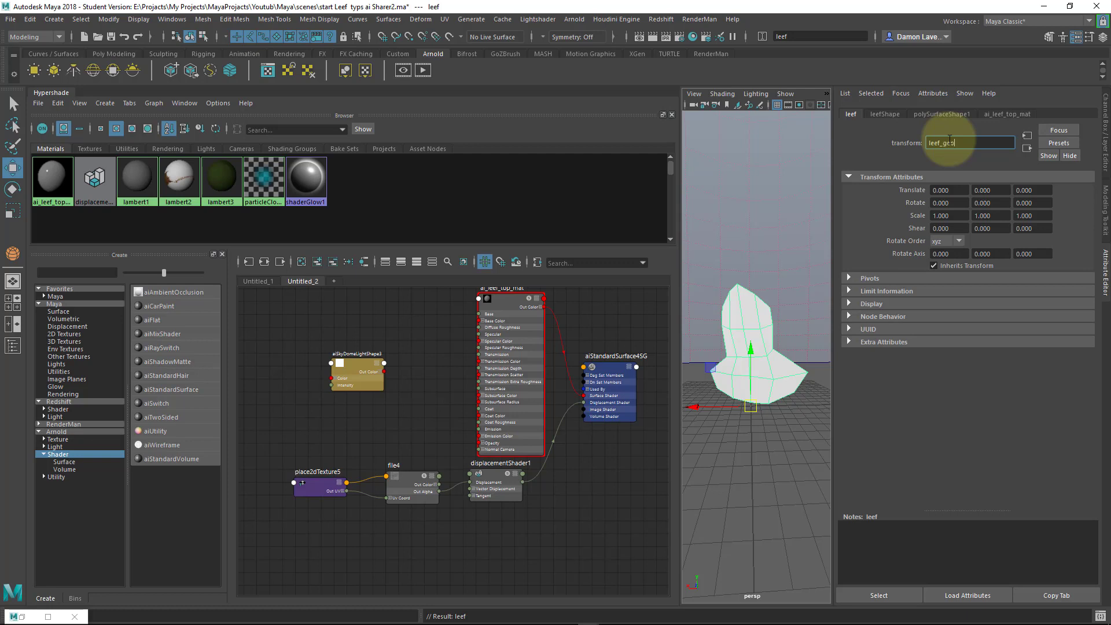
pyautogui.press('Return')
# - Set the Arnold subdivision iterations of leef_geoShape to 0, keeping the catclark type
pyautogui.click(921, 116)
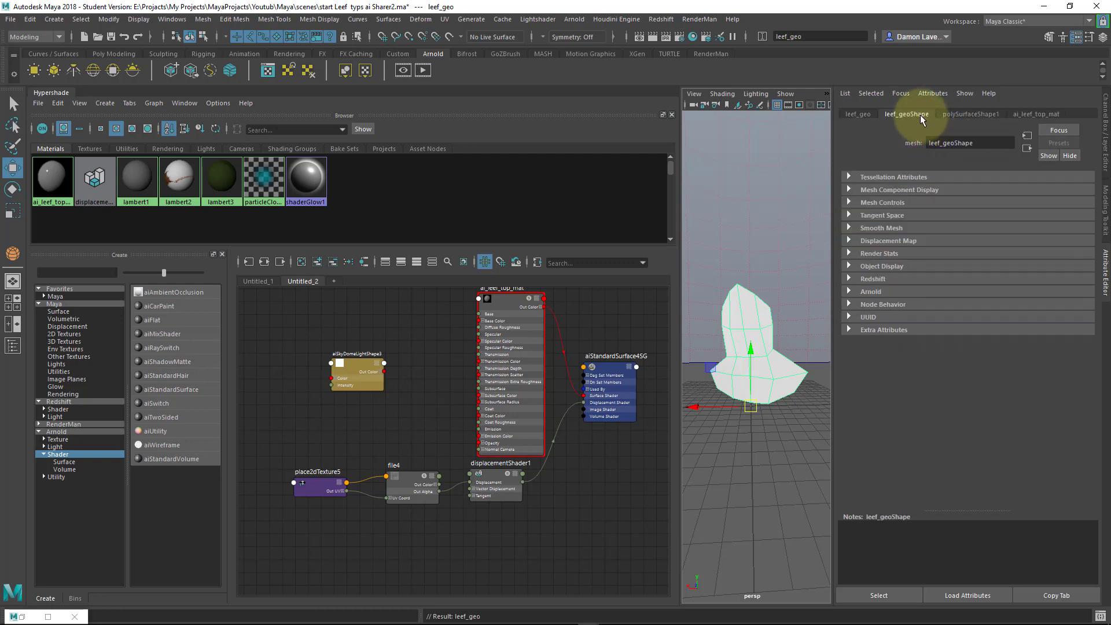
pyautogui.click(851, 292)
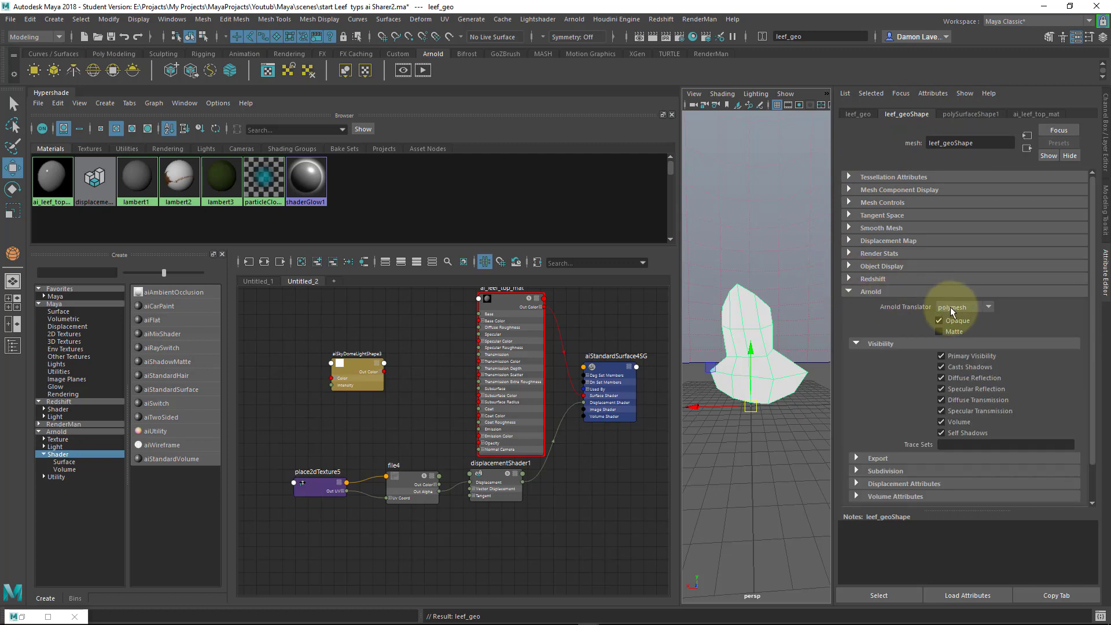
pyautogui.click(857, 470)
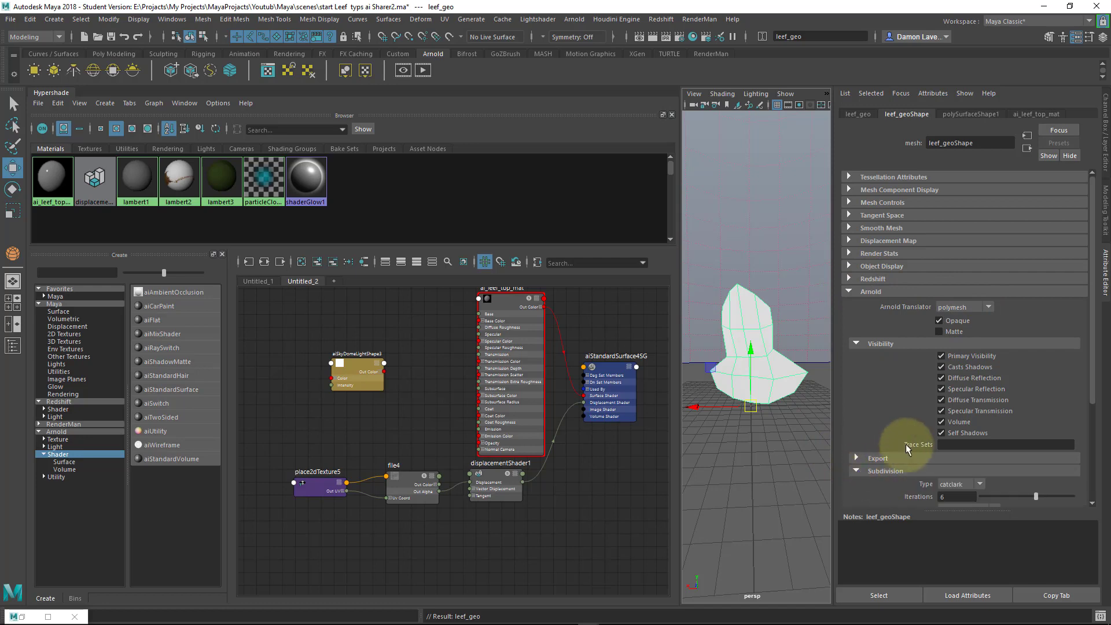
pyautogui.scroll(-4, 909, 439)
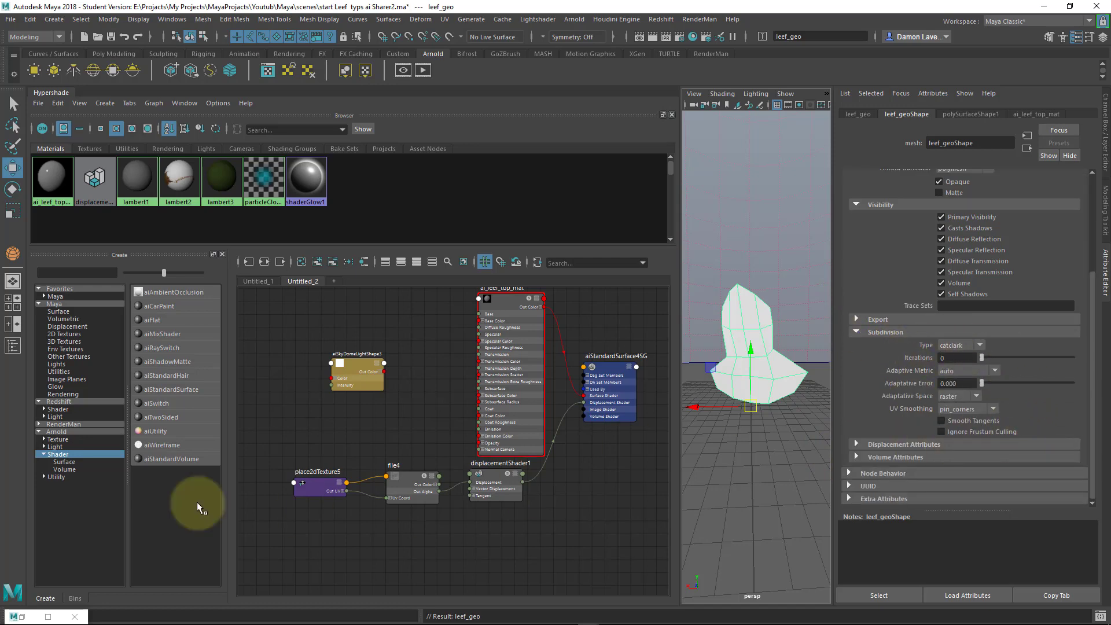
# - Bring back the Arnold RenderView, restart the render of the unsubdivided leaf and reduce the window from full screen
pyautogui.click(22, 616)
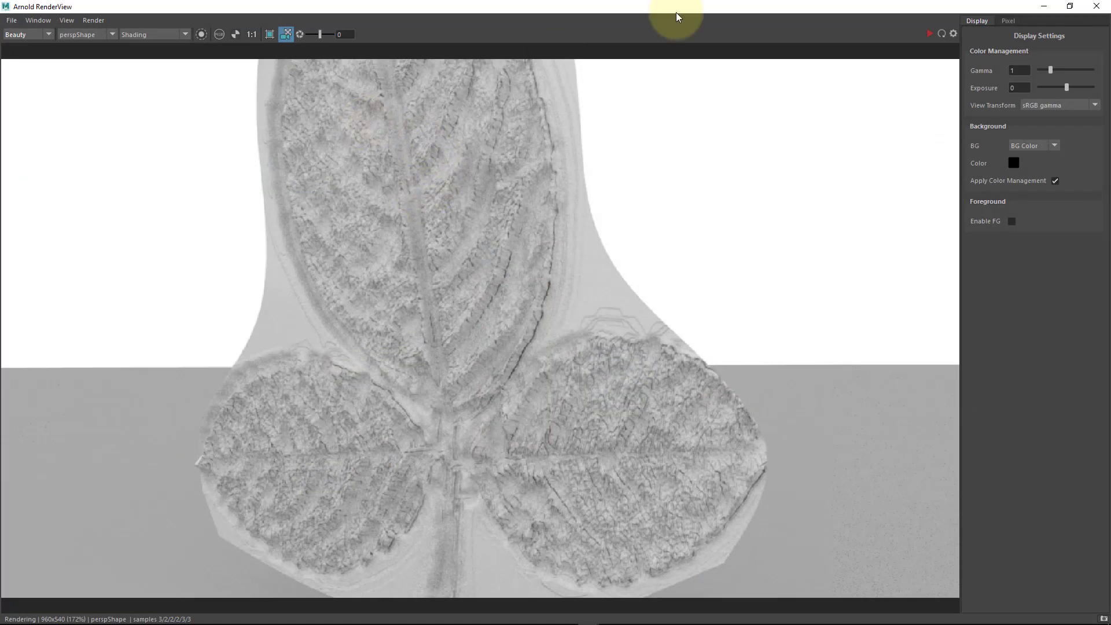
pyautogui.click(928, 34)
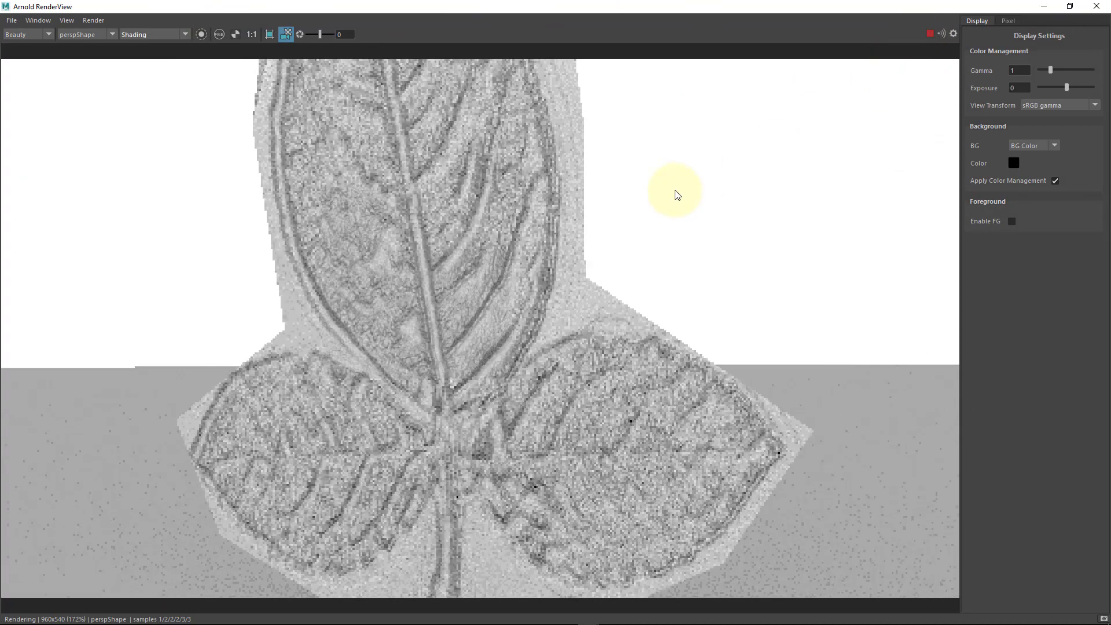
pyautogui.doubleClick(754, 6)
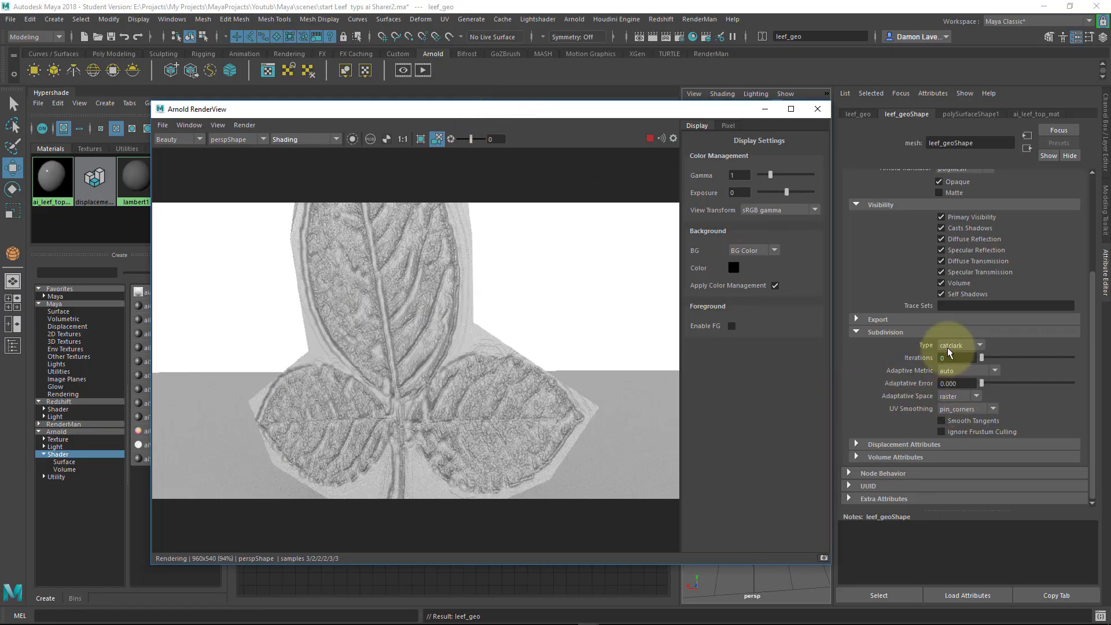
# - Move the render window out of the way and turn off Auto Bump on displacementShader1
pyautogui.moveTo(652, 110); pyautogui.dragTo(773, 525)
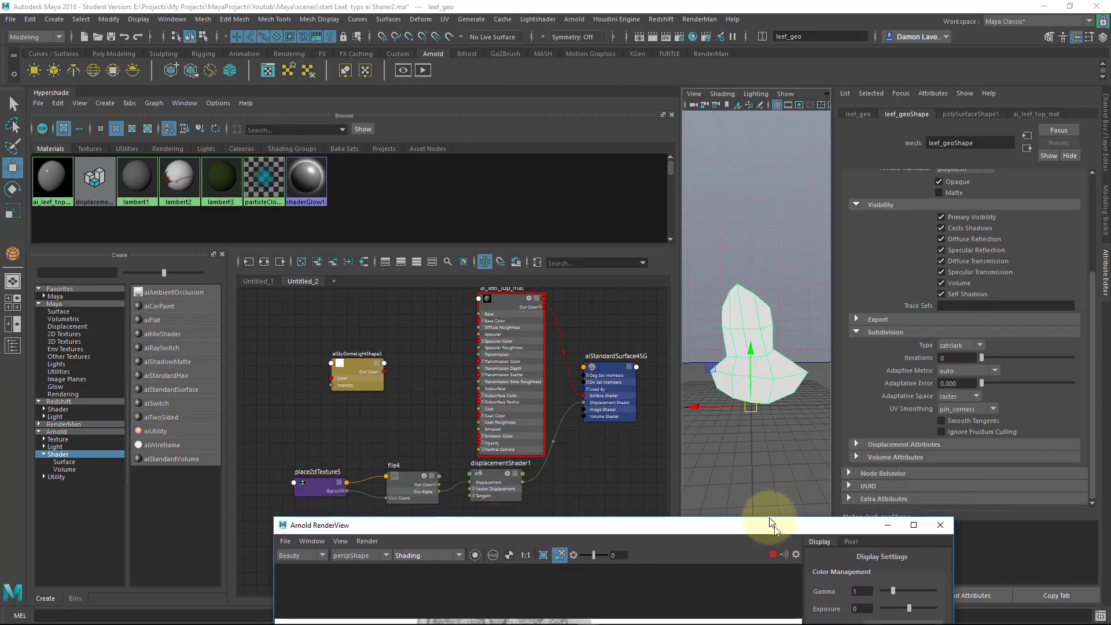
pyautogui.click(486, 472)
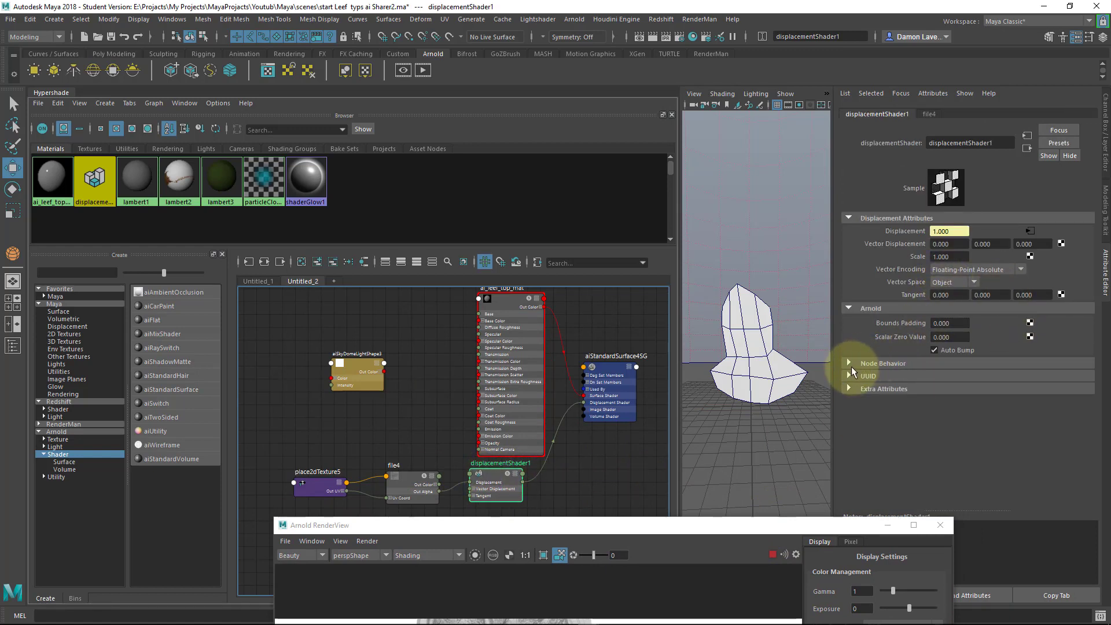
pyautogui.click(934, 351)
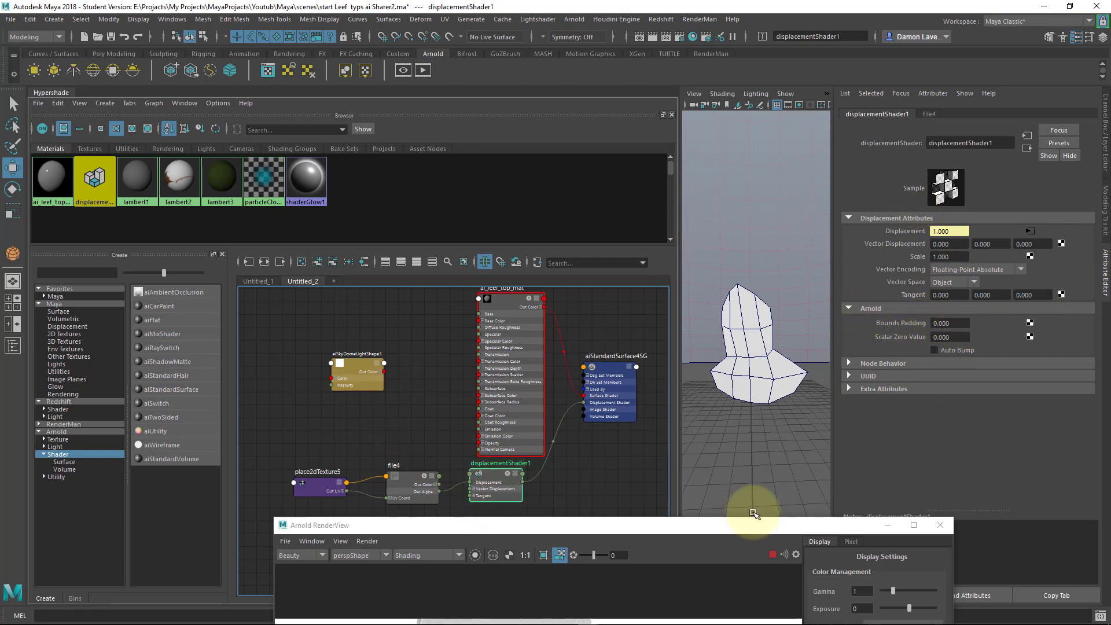
# - Bring the render window fully into view and switch its debug shading mode to Wireframe
pyautogui.moveTo(766, 524); pyautogui.dragTo(713, 81)
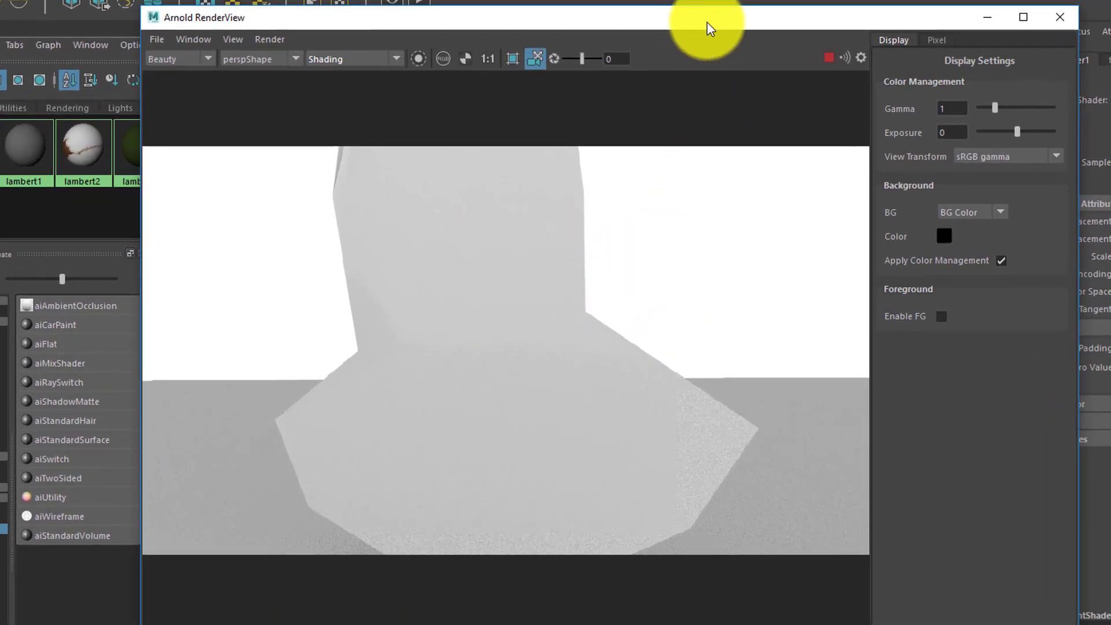
pyautogui.click(357, 57)
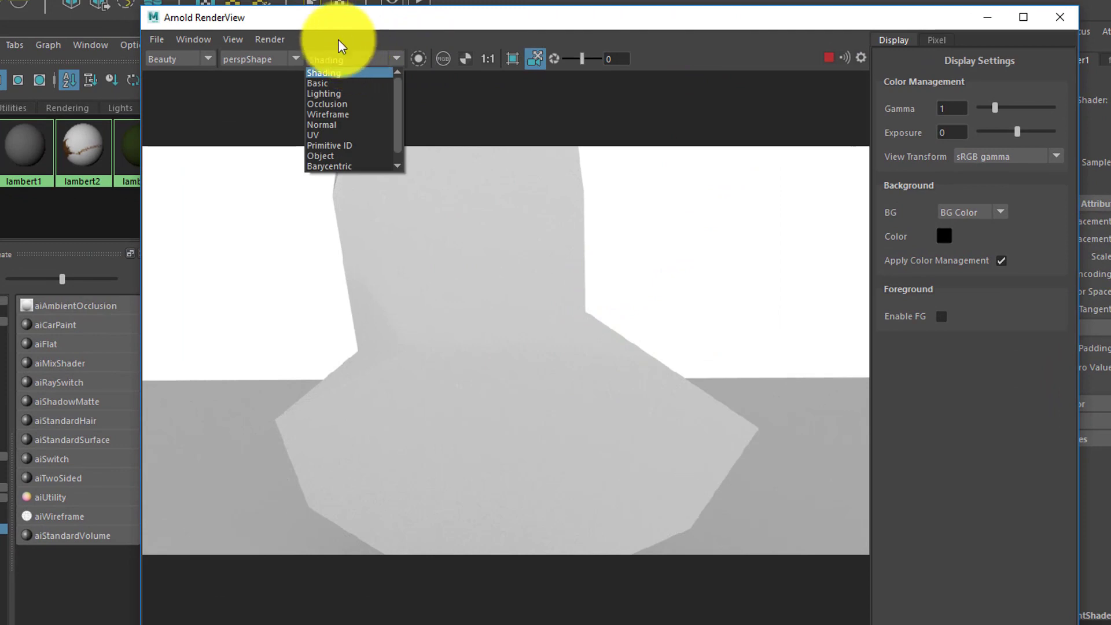
pyautogui.click(347, 114)
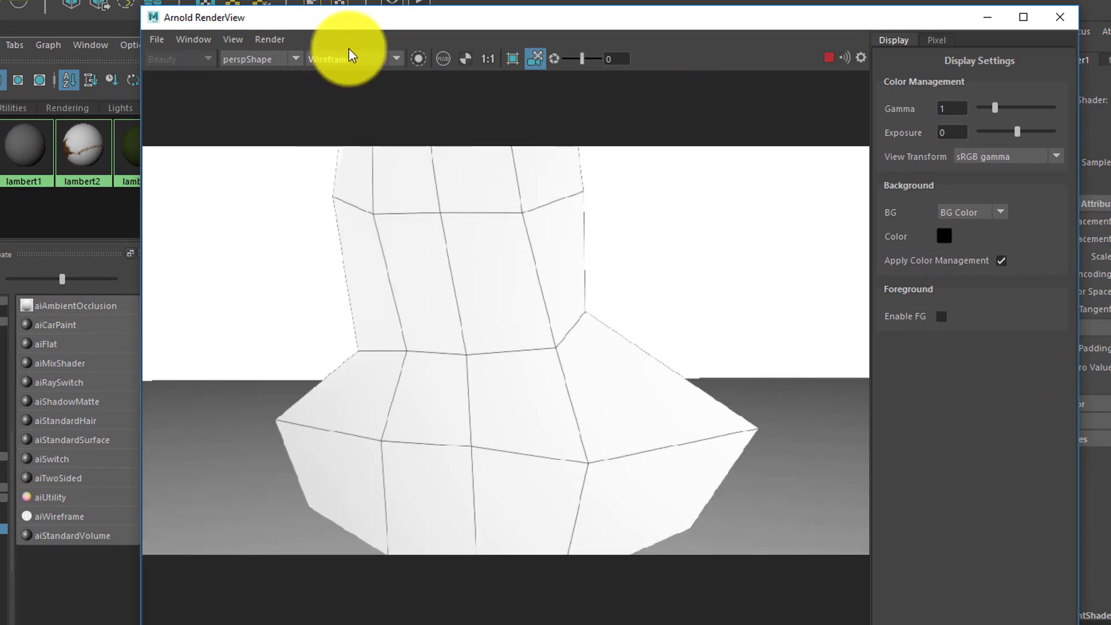
pyautogui.click(192, 39)
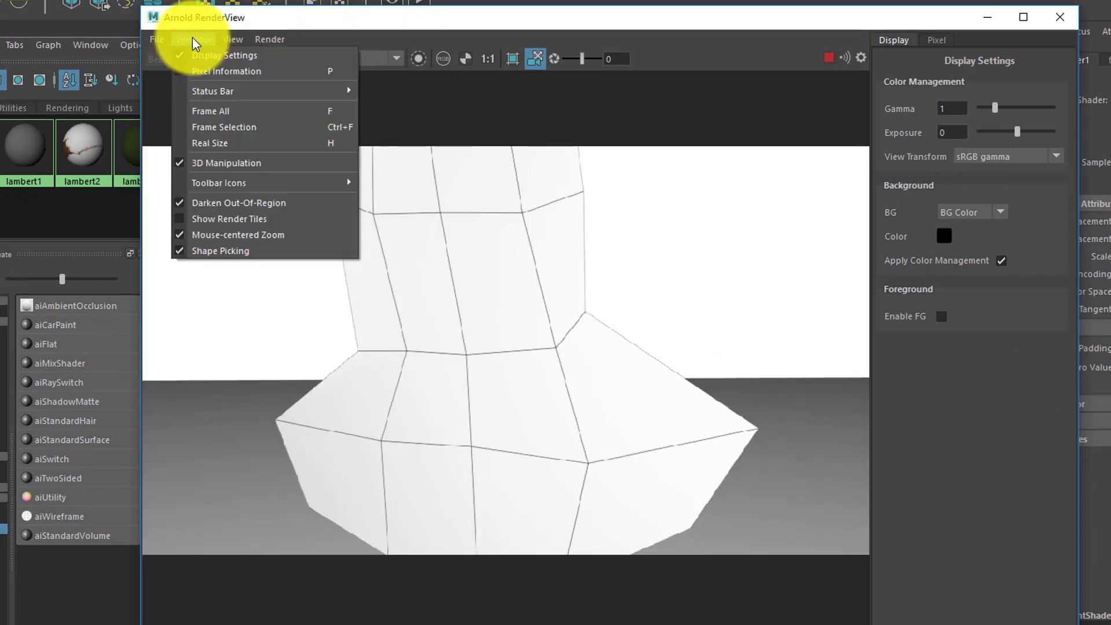
pyautogui.moveTo(220, 184)
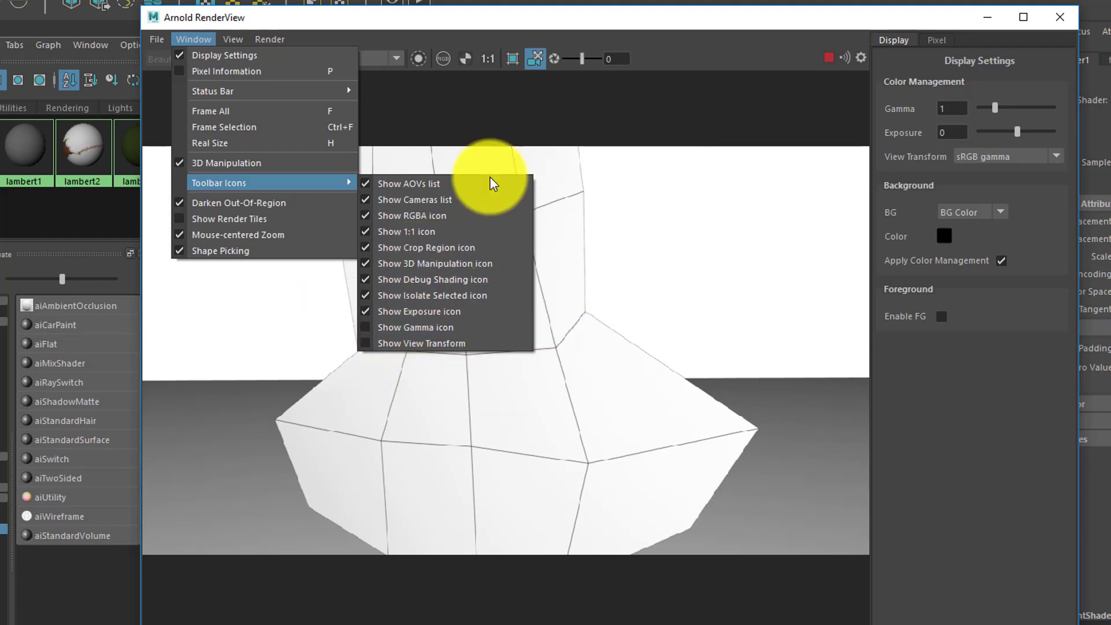
pyautogui.press('Escape')
pyautogui.press('Escape')
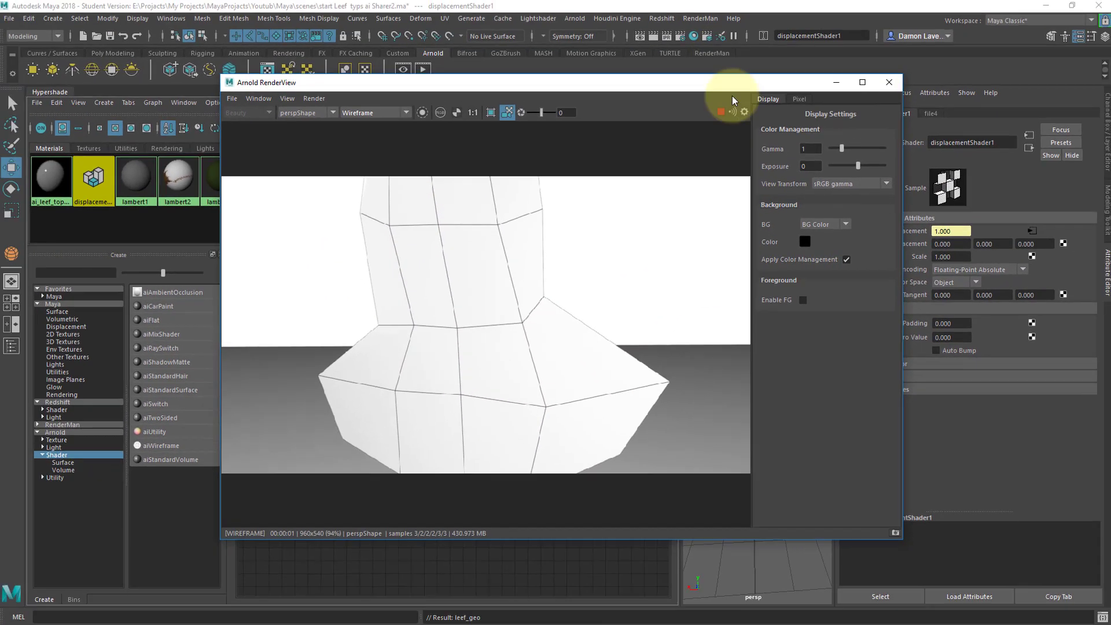
# - Move the render window off the viewport, select the leaf and raise its Arnold subdivision iterations to 6 with the catclark type
pyautogui.moveTo(720, 85); pyautogui.dragTo(533, 103)
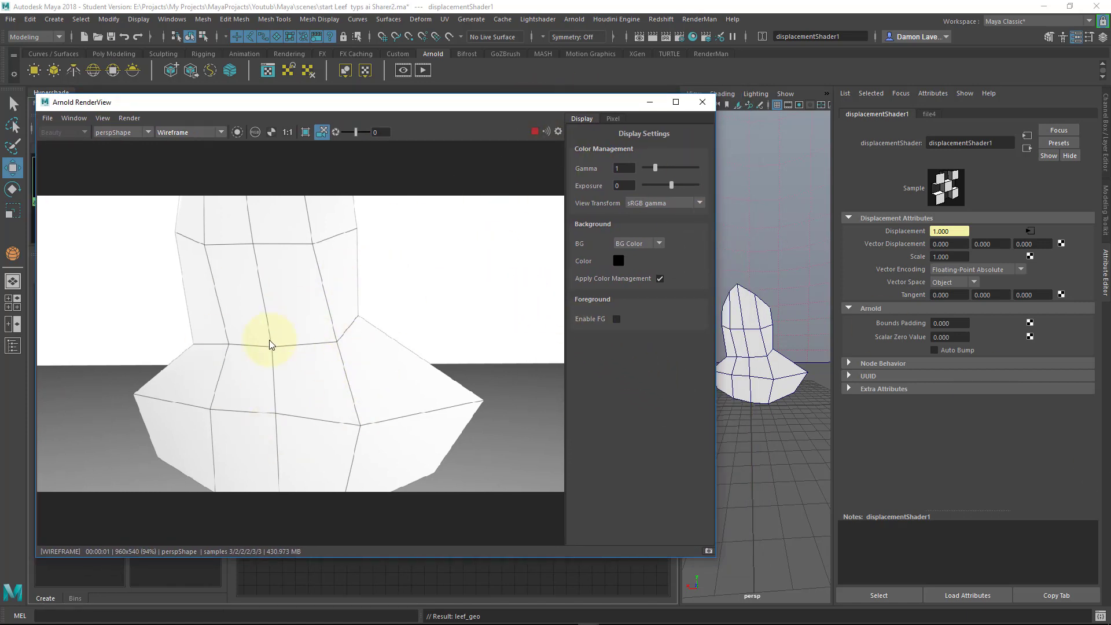
pyautogui.moveTo(355, 108); pyautogui.dragTo(293, 80)
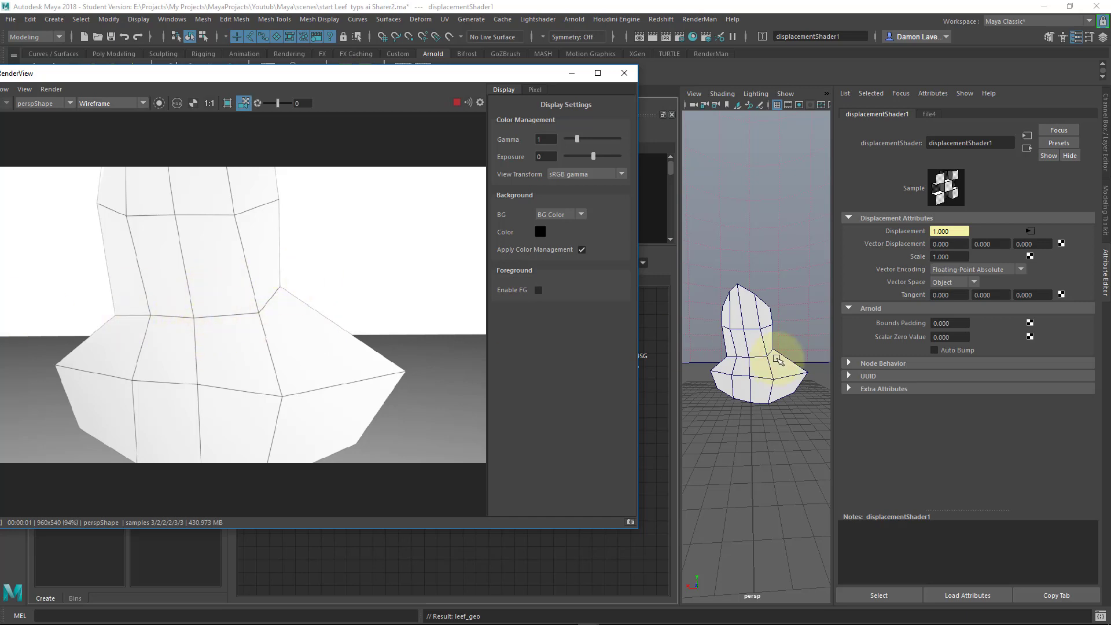
pyautogui.click(726, 347)
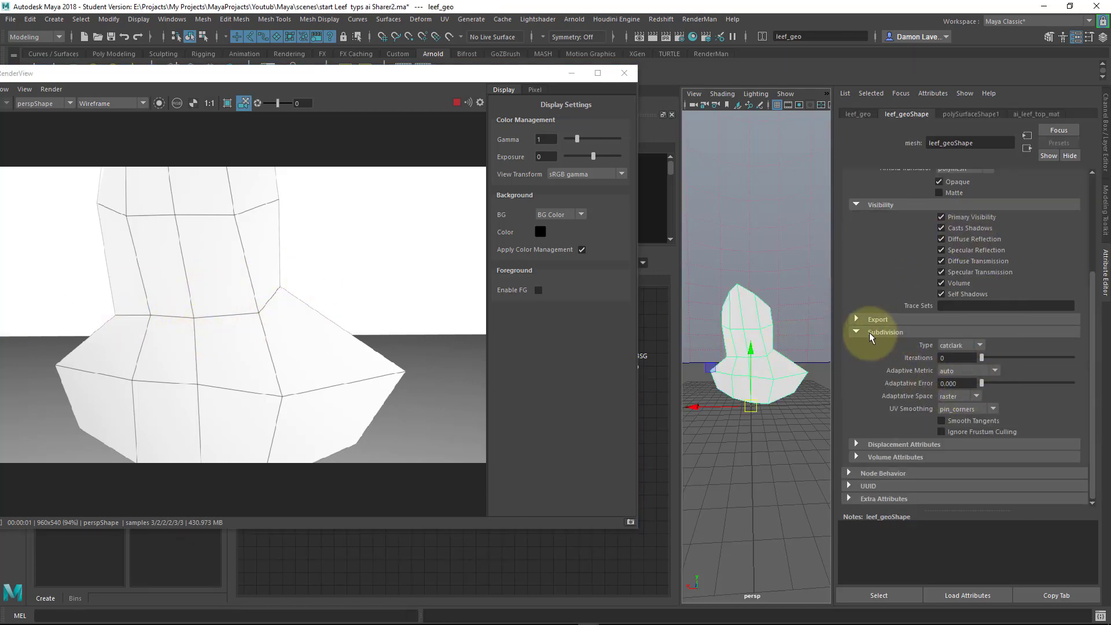
pyautogui.click(958, 346)
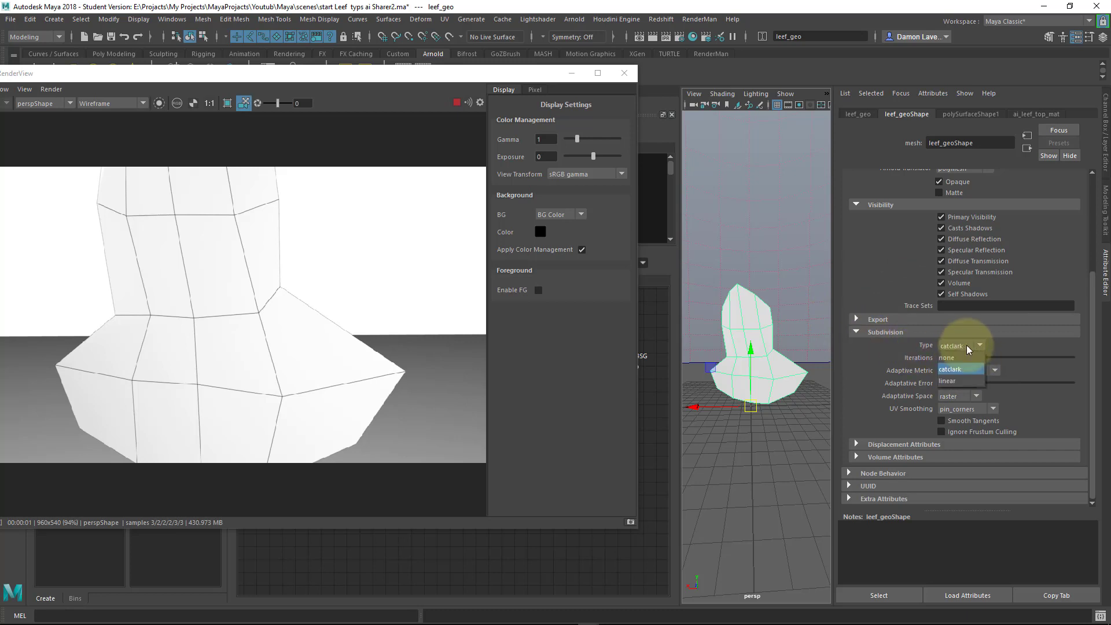
pyautogui.click(951, 369)
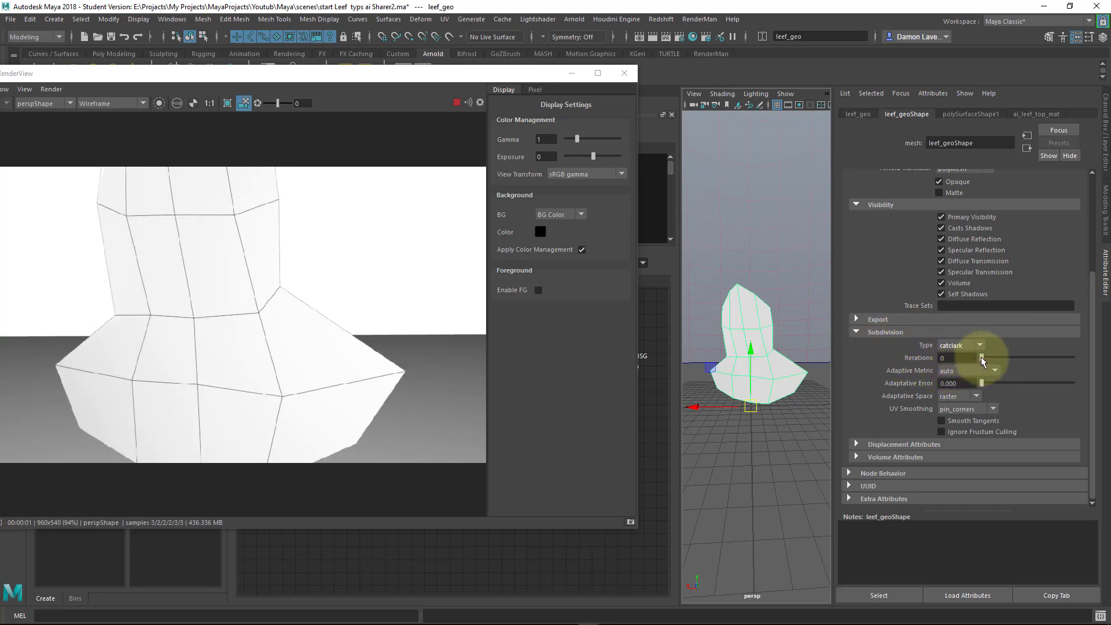
pyautogui.moveTo(982, 357); pyautogui.dragTo(1023, 359)
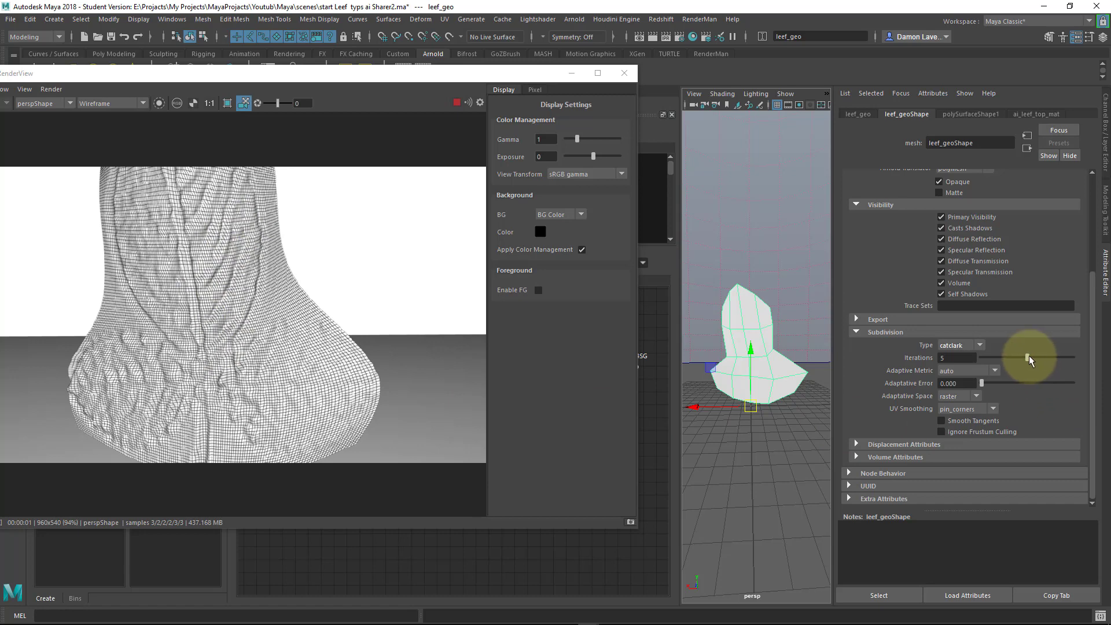
pyautogui.moveTo(1028, 357); pyautogui.dragTo(1035, 357)
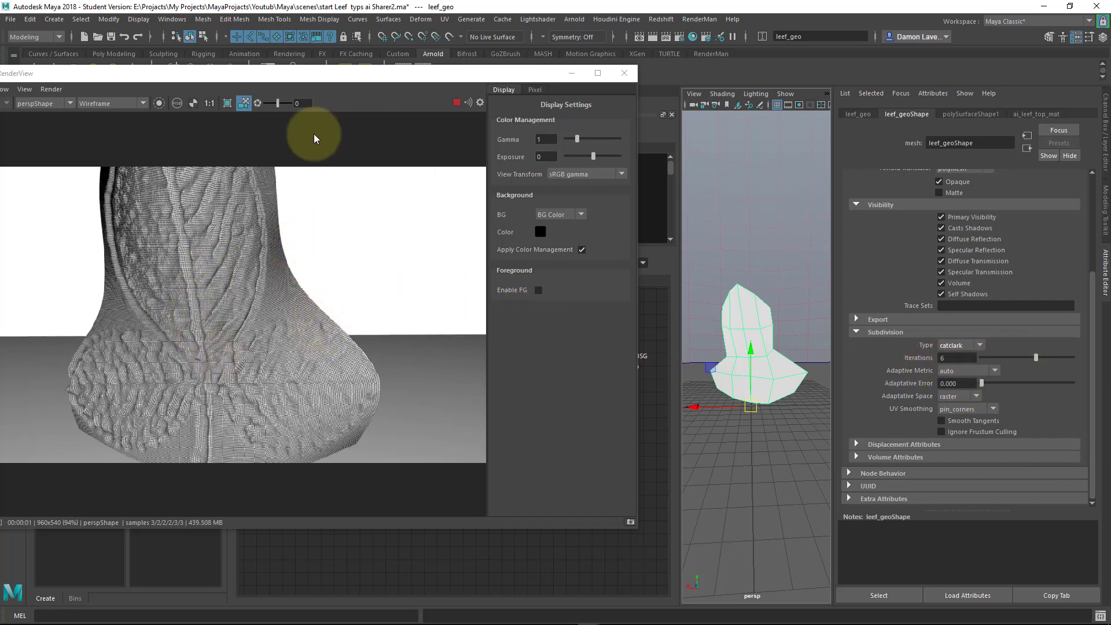
# - Reposition the render window and switch its debug shading mode from Wireframe back to Shading
pyautogui.moveTo(332, 75); pyautogui.dragTo(659, 76)
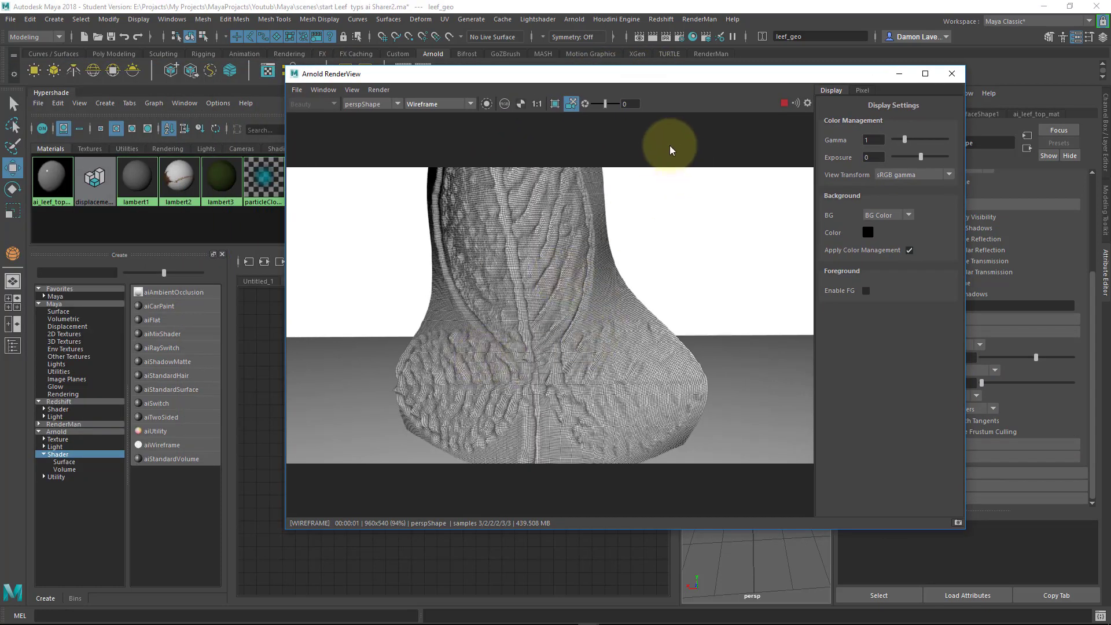
pyautogui.moveTo(824, 73); pyautogui.dragTo(515, 148)
pyautogui.click(119, 177)
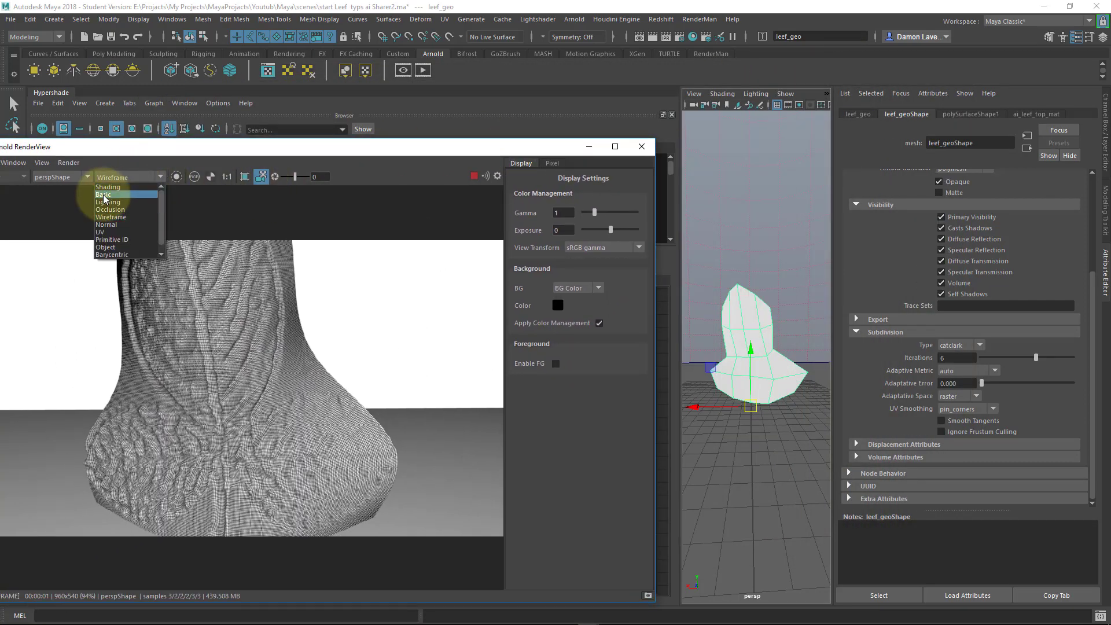
pyautogui.click(107, 187)
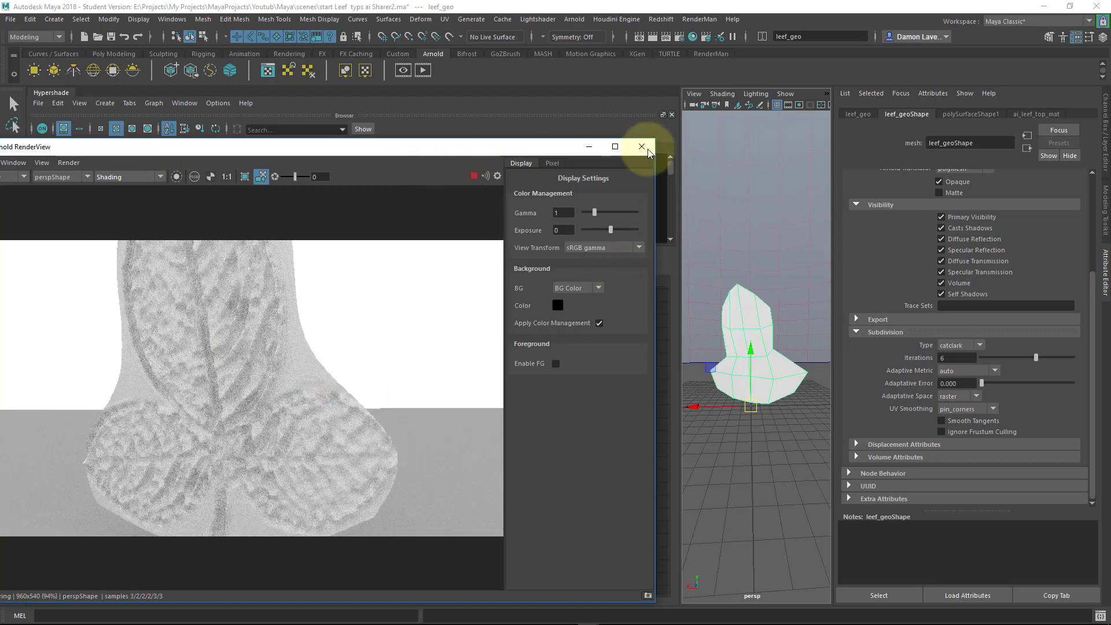
pyautogui.moveTo(525, 148); pyautogui.dragTo(943, 126)
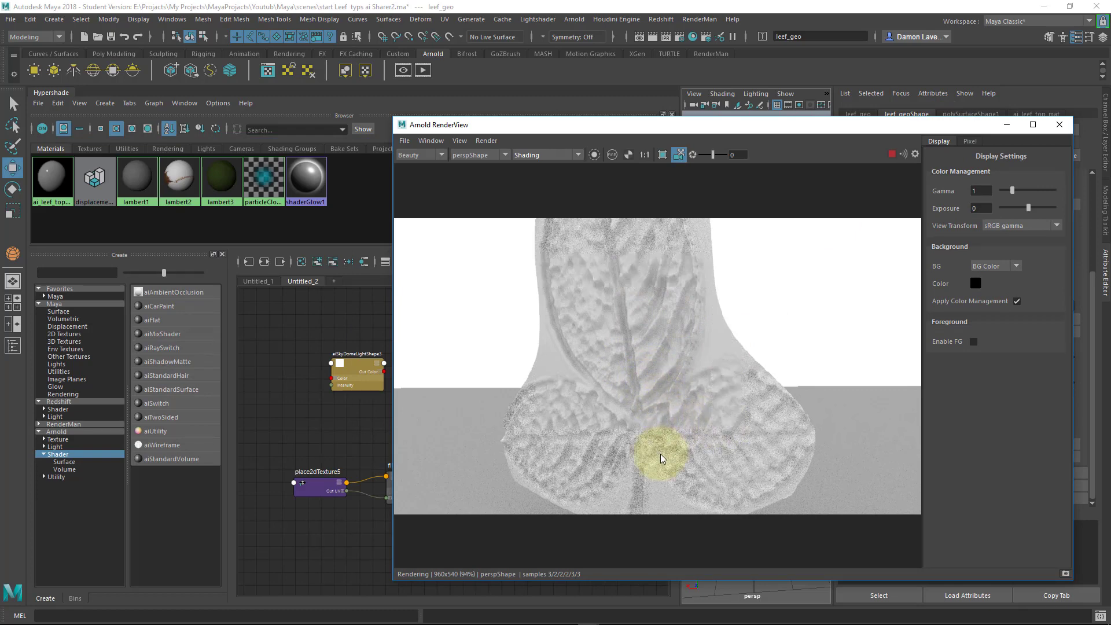
# - Uncover the node graph, select displacementShader1 and set its Scalar Zero Value to 0.1
pyautogui.click(796, 94)
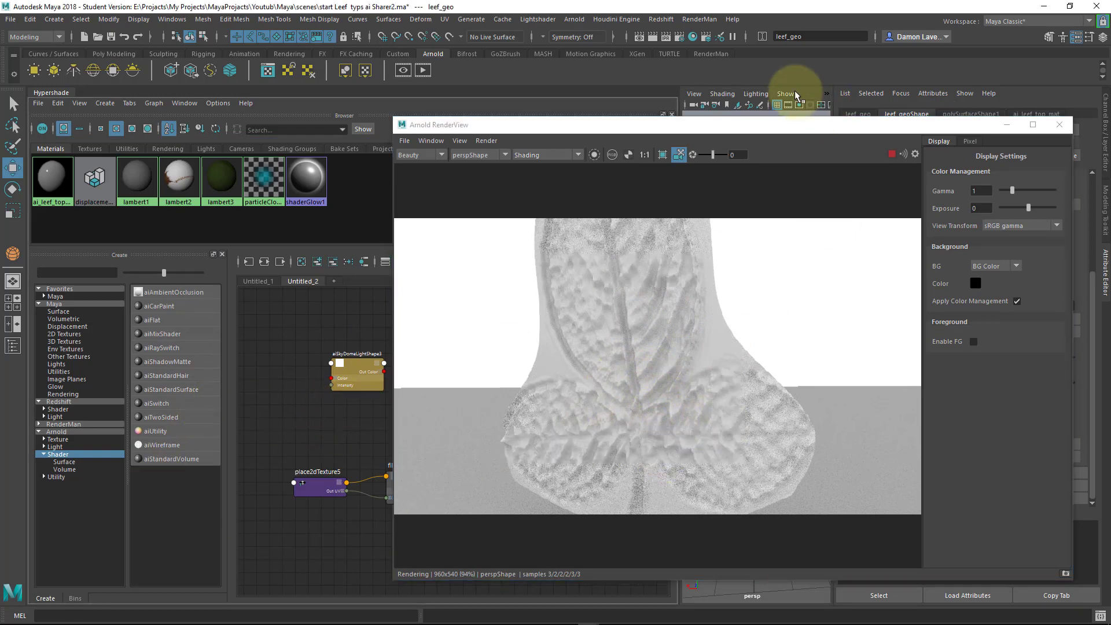
pyautogui.moveTo(743, 128); pyautogui.dragTo(908, 194)
pyautogui.click(489, 475)
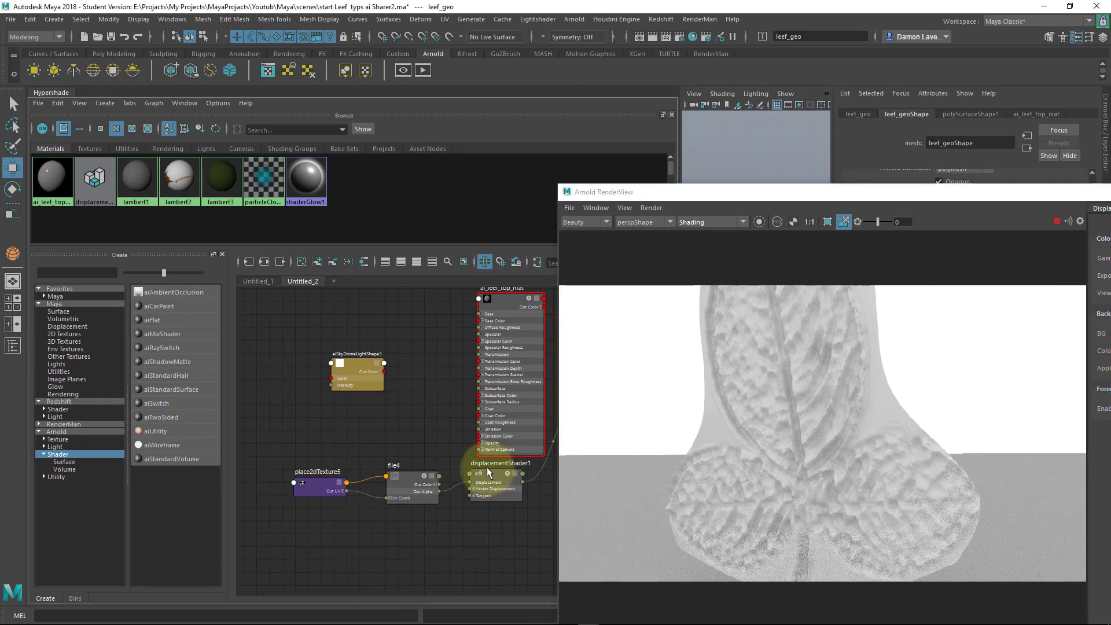
pyautogui.moveTo(816, 196); pyautogui.dragTo(351, 104)
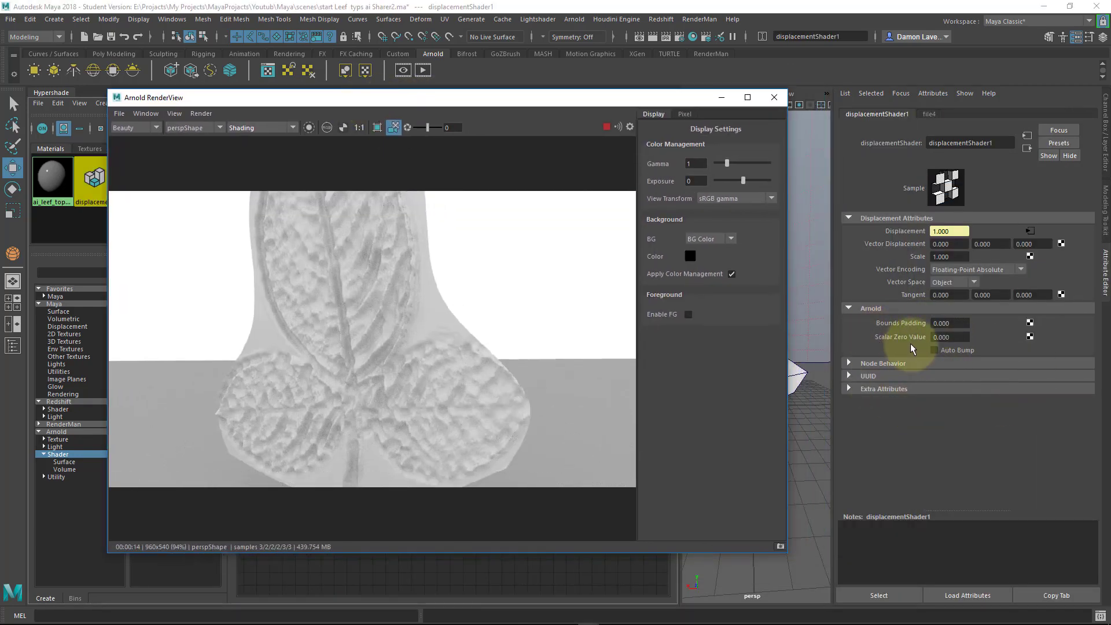
pyautogui.click(949, 335)
pyautogui.write('0.')
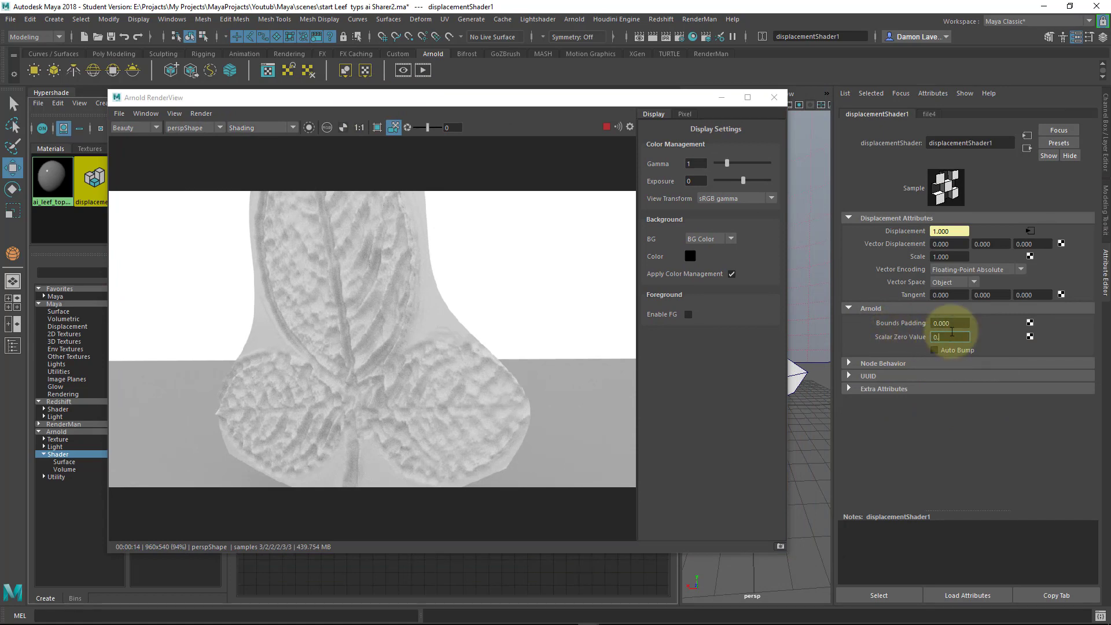
pyautogui.write('1')
pyautogui.press('Return')
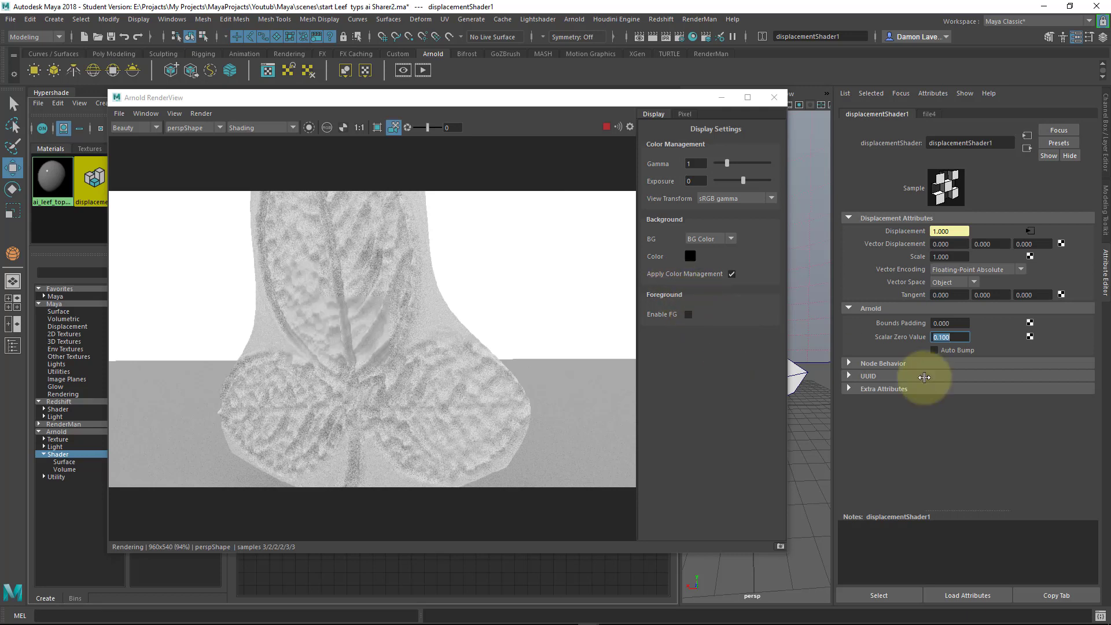
# - Set the Scale of displacementShader1 to 0.5 after trying 0.1, and turn Auto Bump back on
pyautogui.click(957, 256)
pyautogui.write('1')
pyautogui.press('Return')
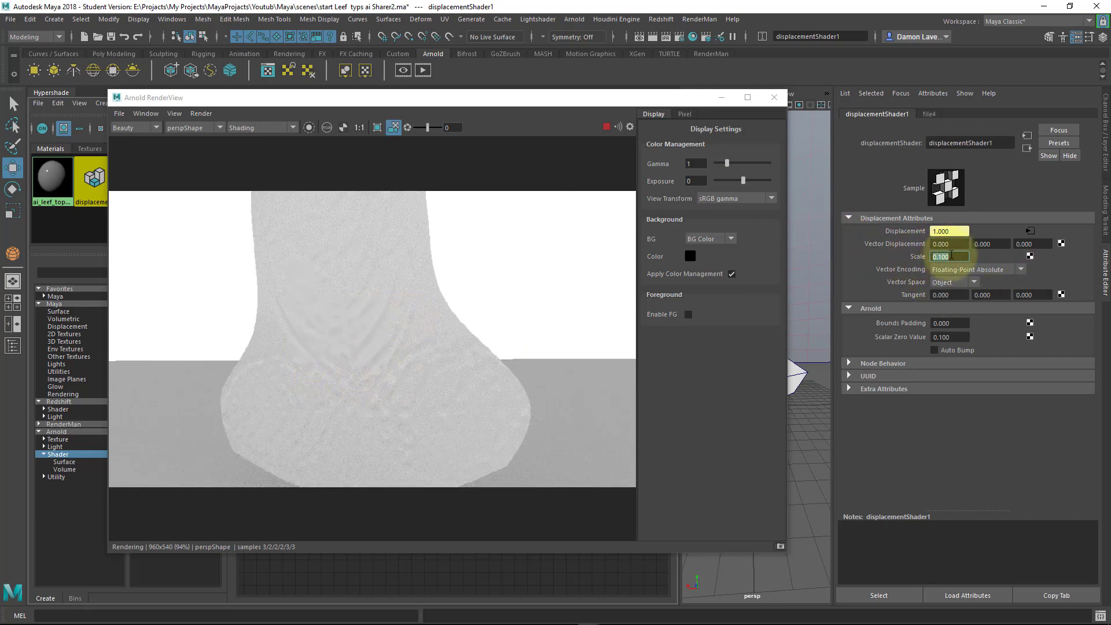
pyautogui.write('0.5')
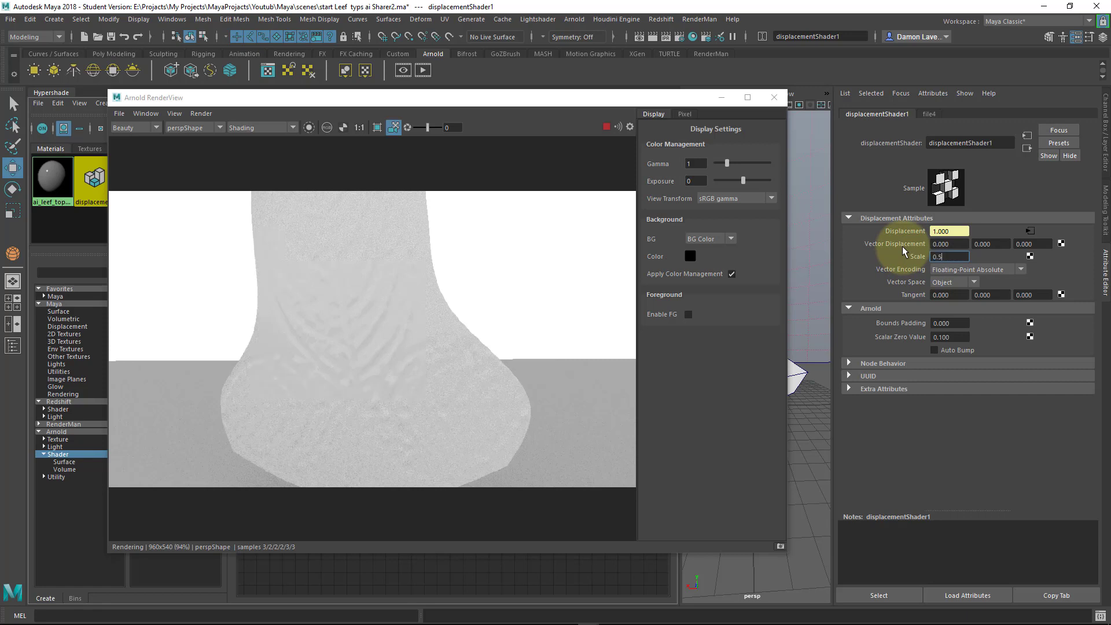
pyautogui.press('Return')
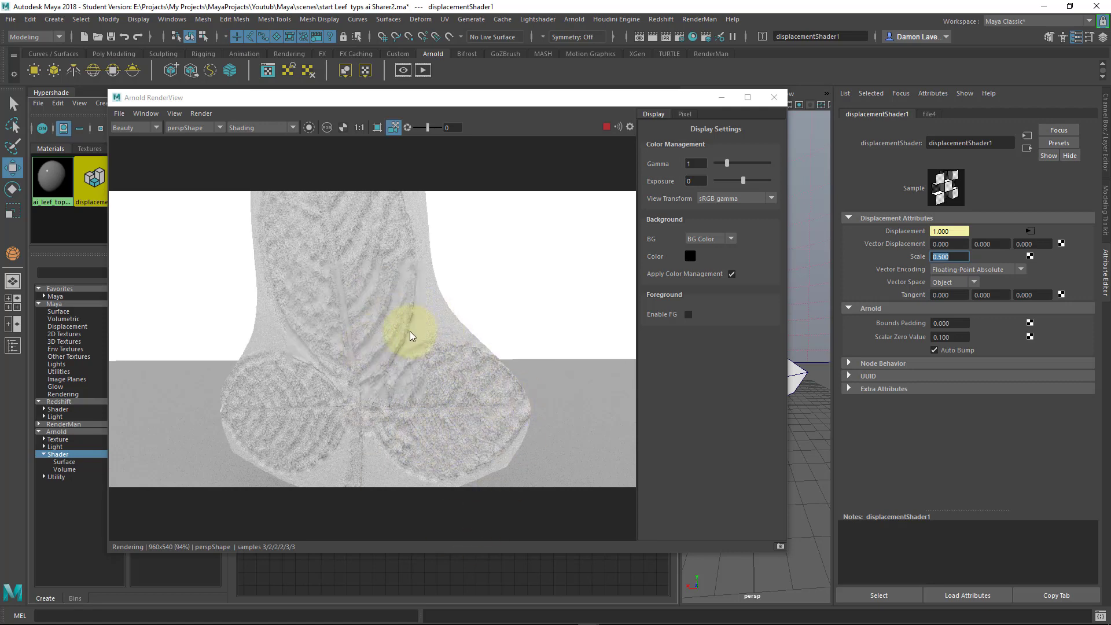
# - Examine the displaced leaf's surface detail in the render up close and from a wider, rotated angle
pyautogui.scroll(5, 397, 349)
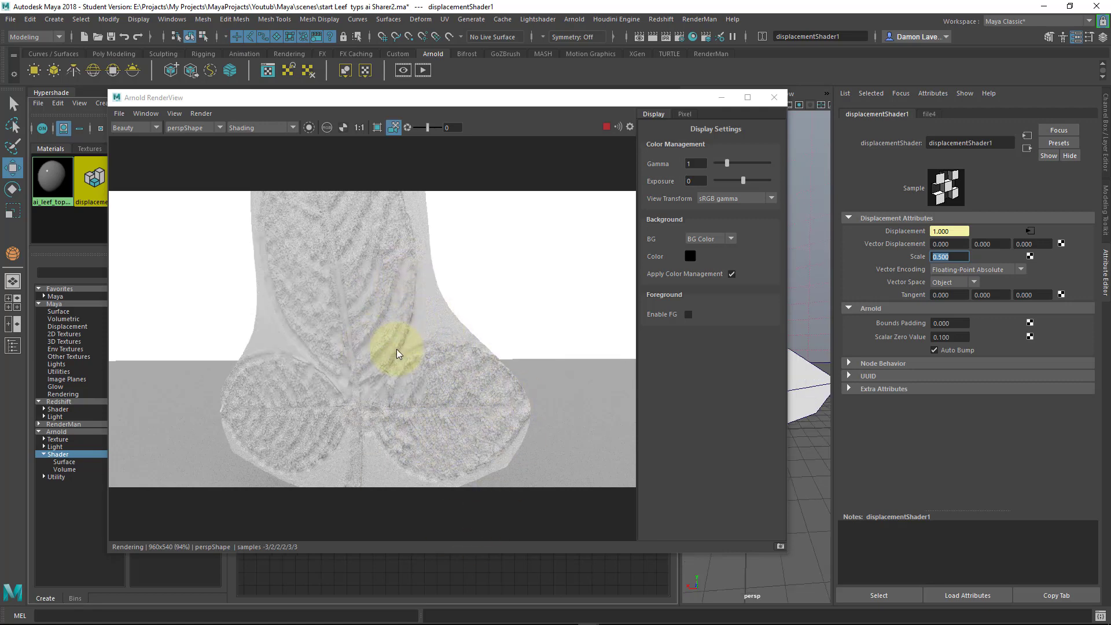
pyautogui.scroll(4, 400, 342)
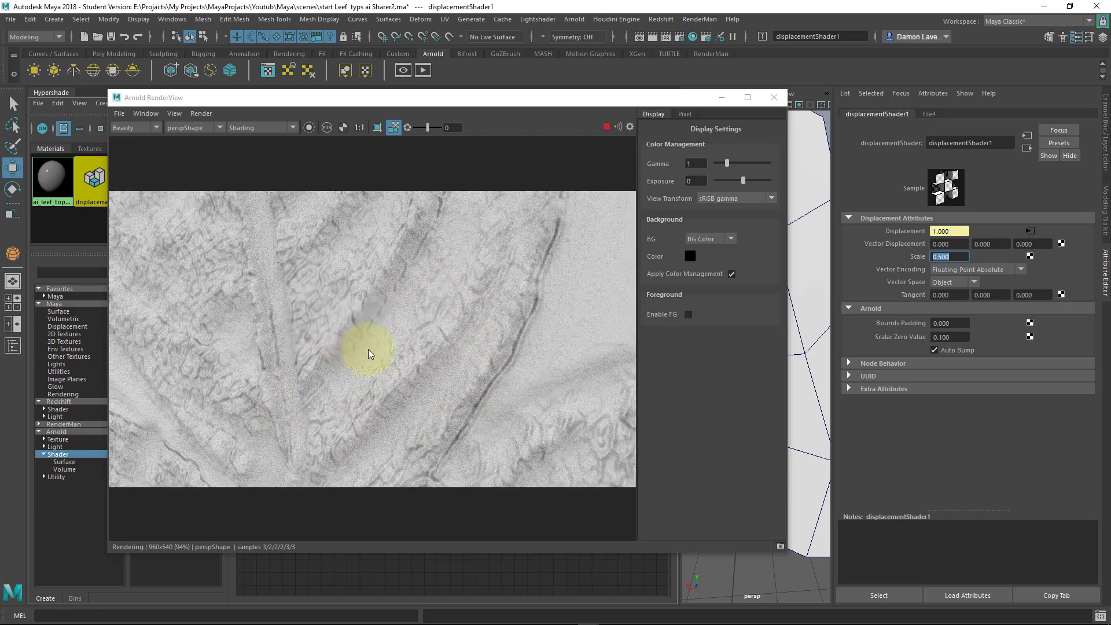
pyautogui.scroll(-5, 390, 287)
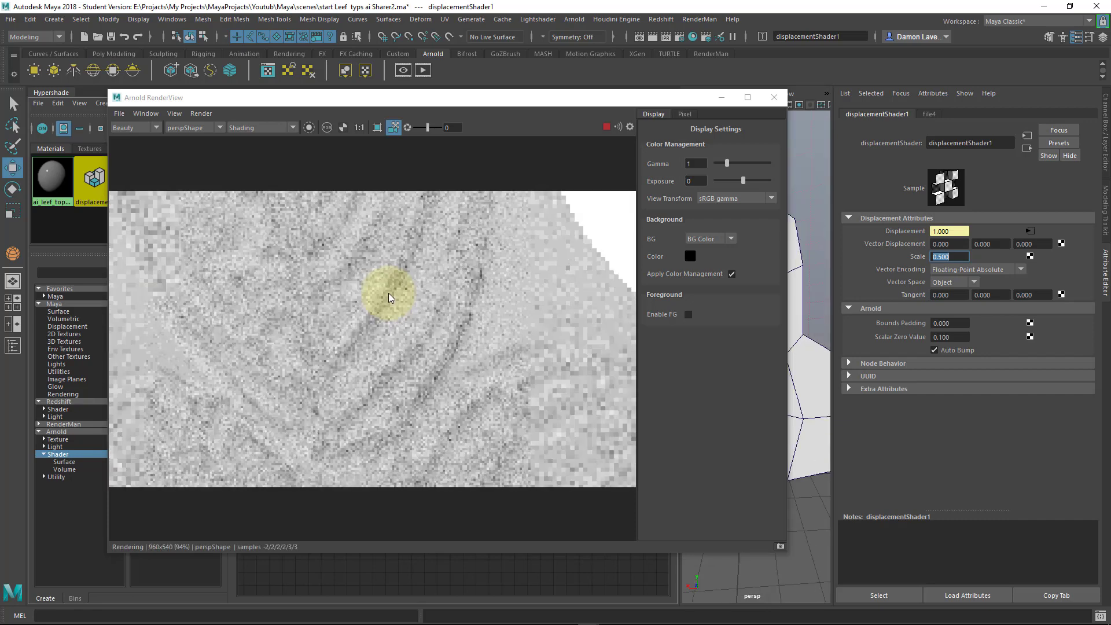
pyautogui.scroll(-3, 387, 301)
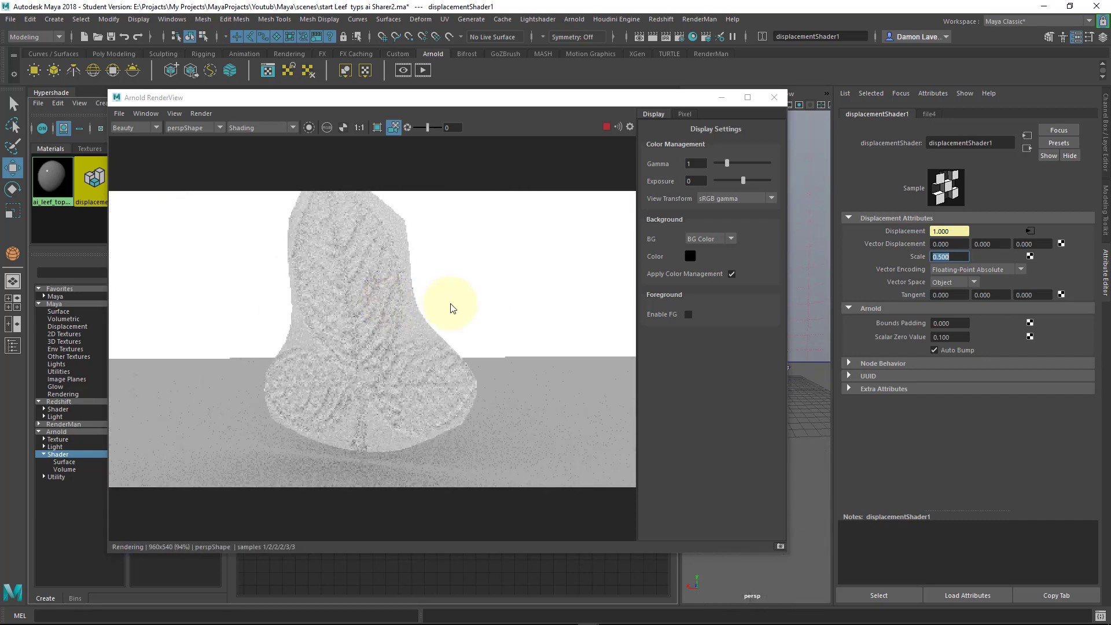
pyautogui.keyDown('alt'); pyautogui.moveTo(418, 320); pyautogui.dragTo(424, 311); pyautogui.keyUp('alt')
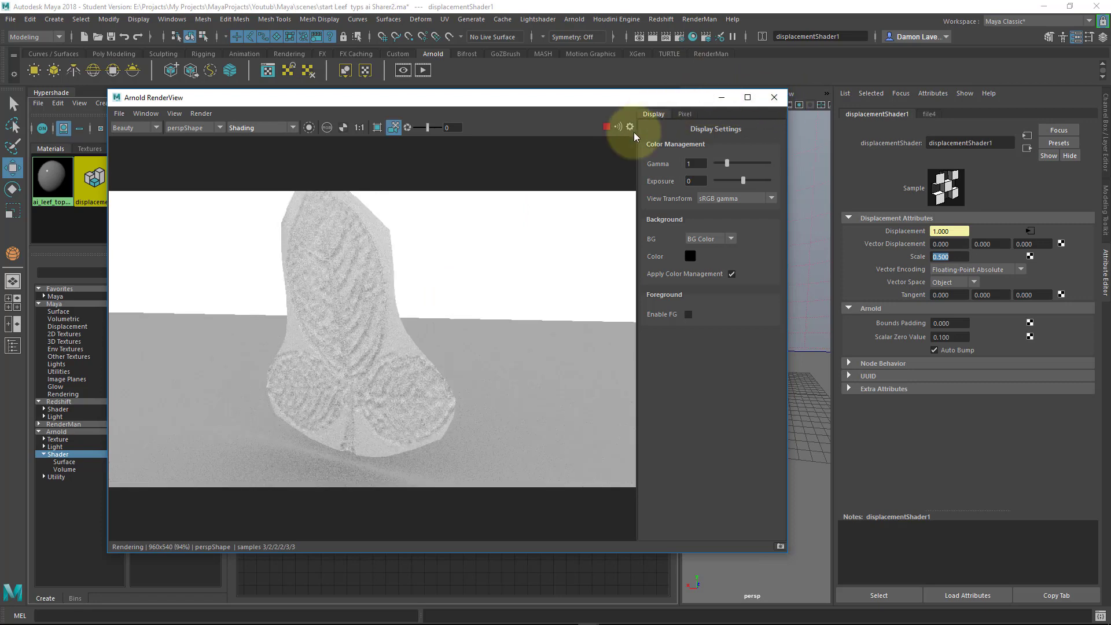
# - Minimise the render window and move the sky dome light and ai_leef_top_mat nodes higher in the node graph
pyautogui.click(721, 98)
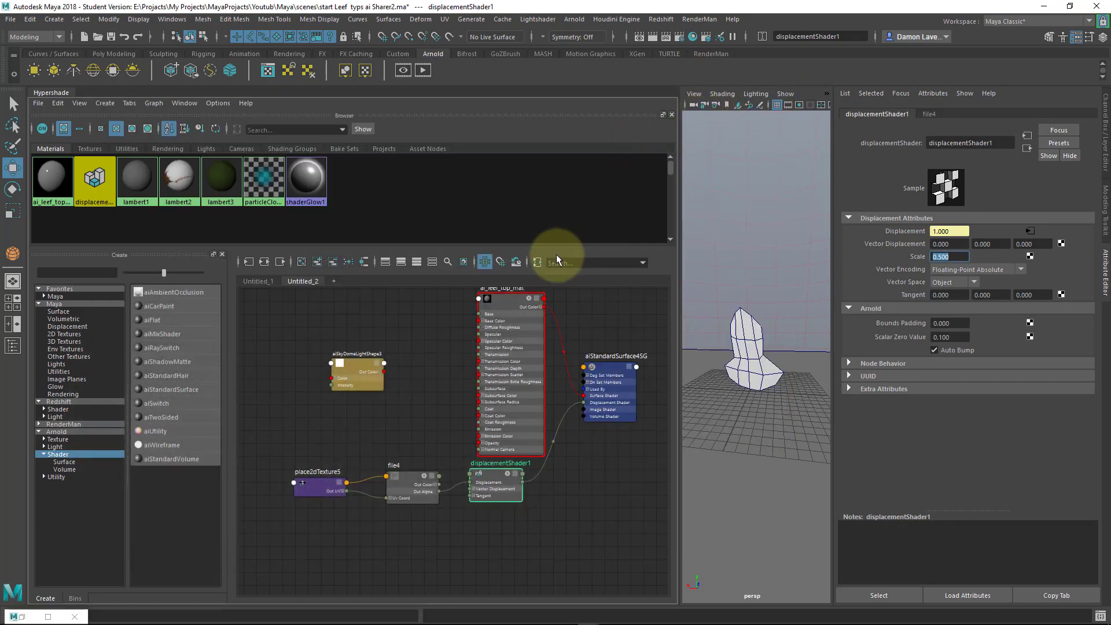
pyautogui.press('a')
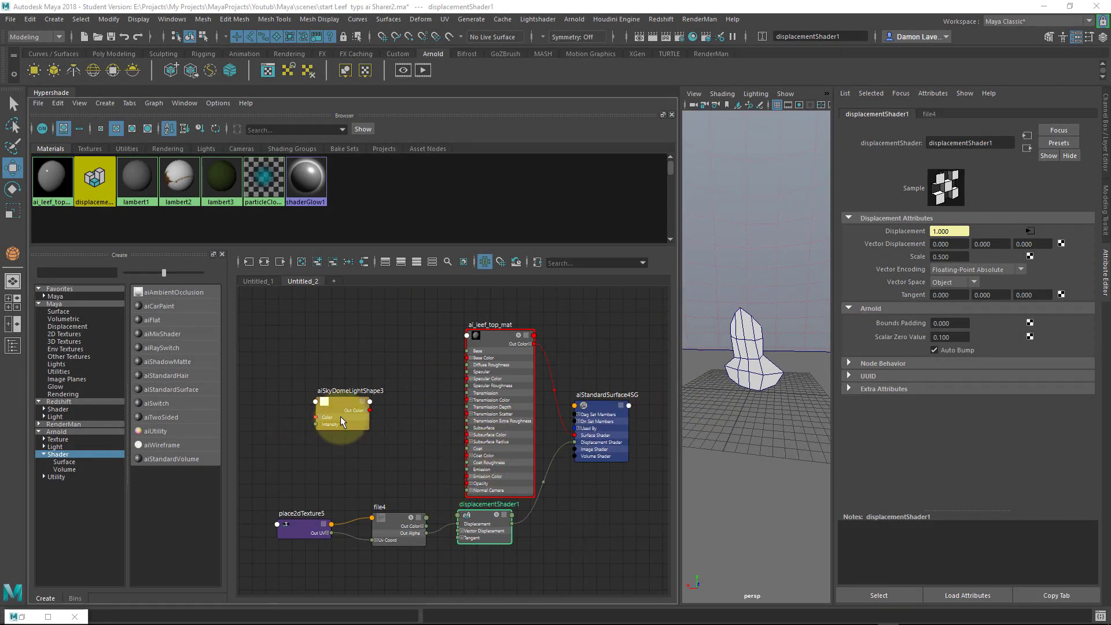
pyautogui.moveTo(551, 524)
pyautogui.keyDown('alt'); pyautogui.mouseDown(button='middle')
pyautogui.moveTo(607, 504)
pyautogui.moveTo(571, 490)
pyautogui.mouseUp(button='middle'); pyautogui.keyUp('alt')
pyautogui.keyDown('alt'); pyautogui.moveTo(571, 490); pyautogui.dragTo(590, 524, button='right'); pyautogui.keyUp('alt')
pyautogui.keyDown('alt'); pyautogui.moveTo(547, 446); pyautogui.dragTo(543, 464, button='middle'); pyautogui.keyUp('alt')
pyautogui.keyDown('alt'); pyautogui.moveTo(543, 464); pyautogui.dragTo(577, 500, button='right'); pyautogui.keyUp('alt')
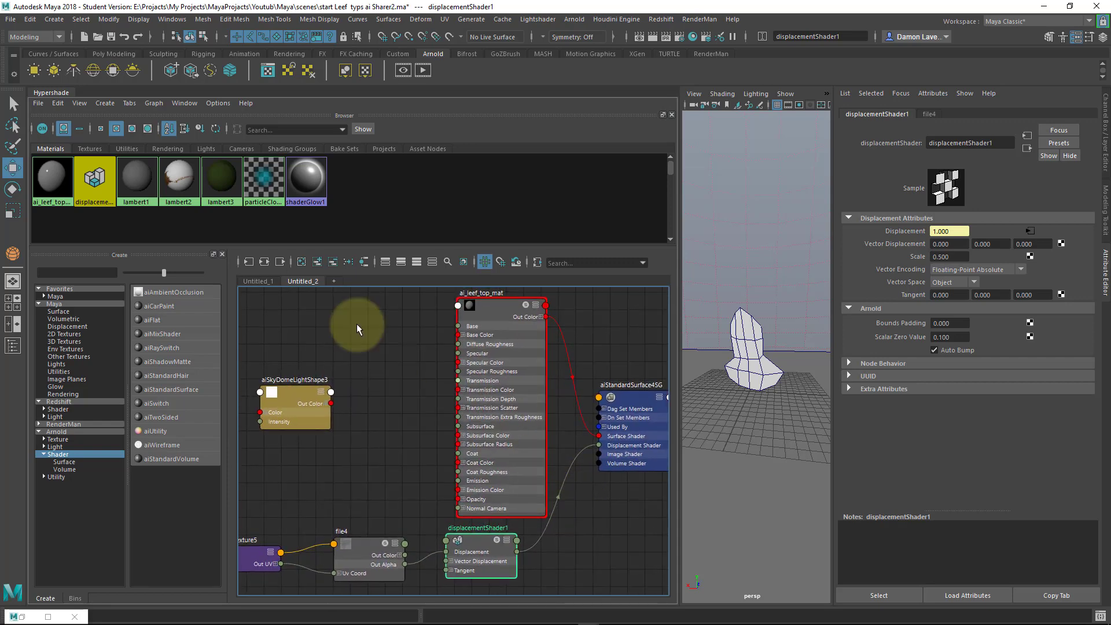
pyautogui.moveTo(267, 398); pyautogui.dragTo(250, 290)
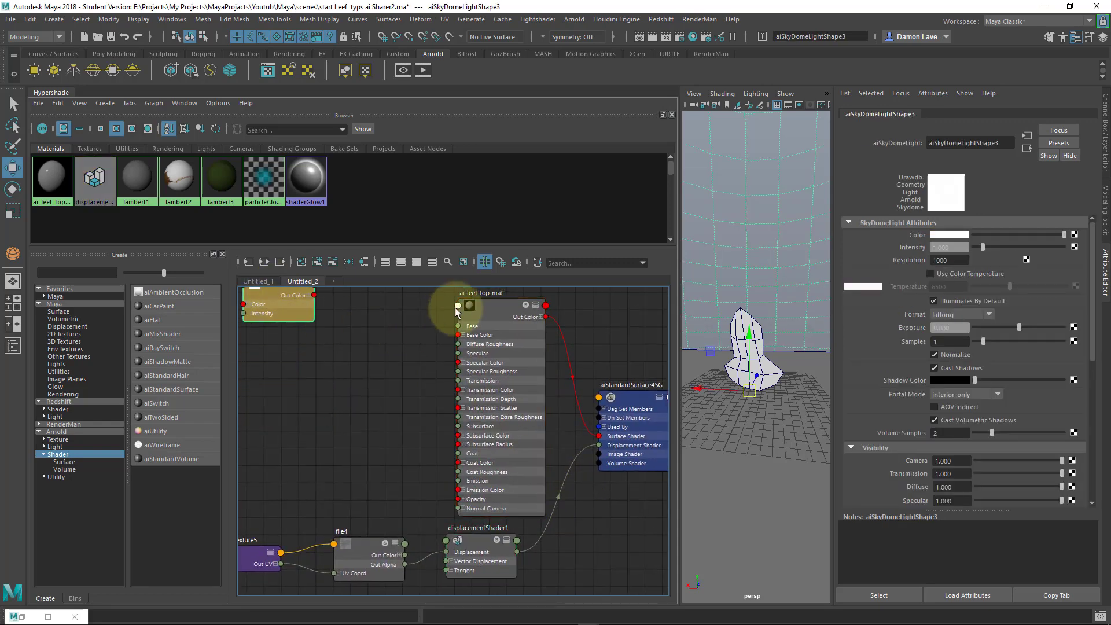
pyautogui.moveTo(467, 306); pyautogui.dragTo(454, 295)
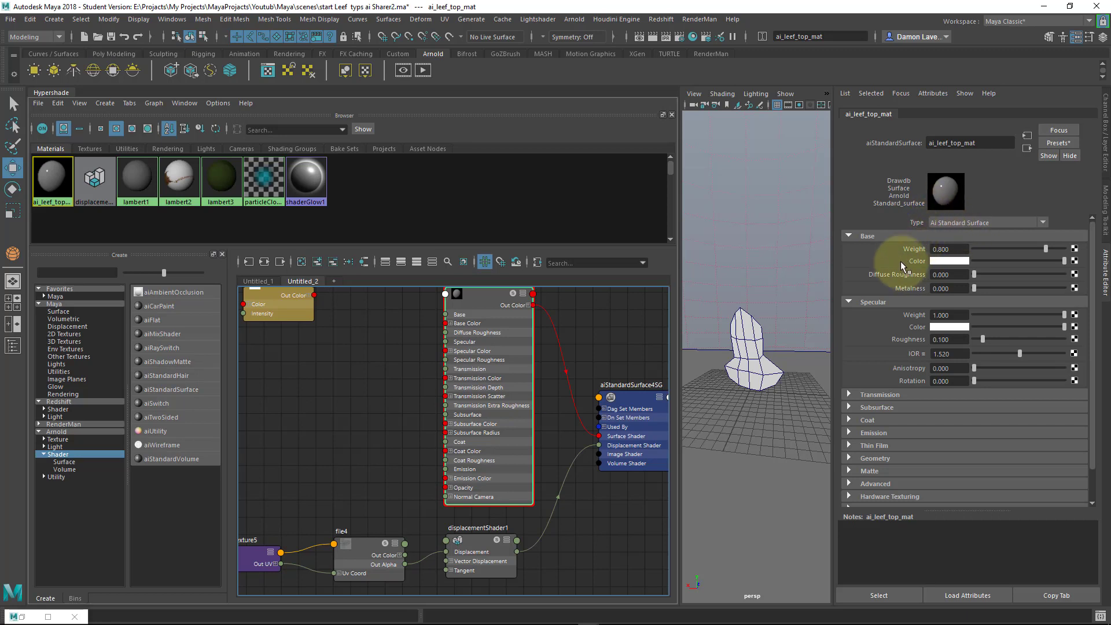
# - Collapse the Specular and Base attribute groups of ai_leef_top_mat and check its Geometry settings
pyautogui.click(849, 302)
pyautogui.click(850, 233)
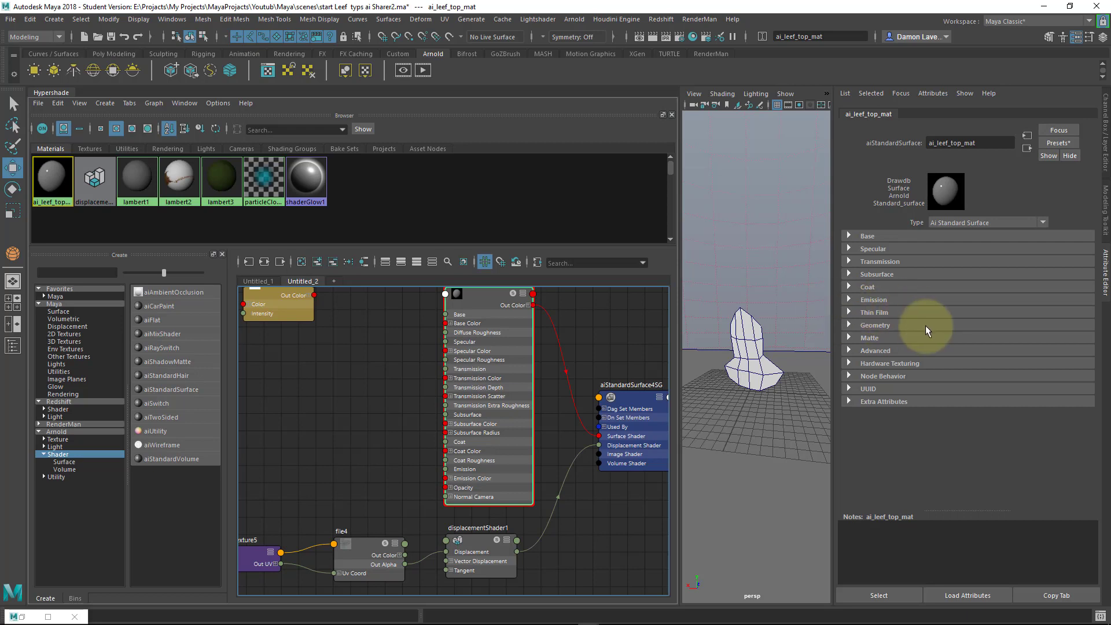
pyautogui.click(852, 326)
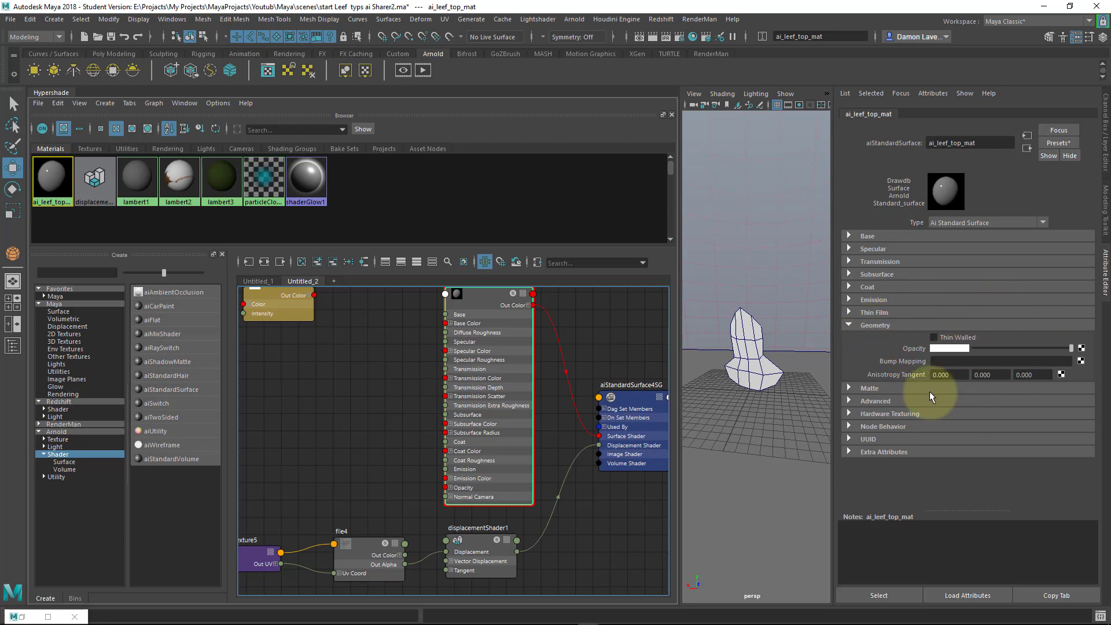
pyautogui.click(859, 324)
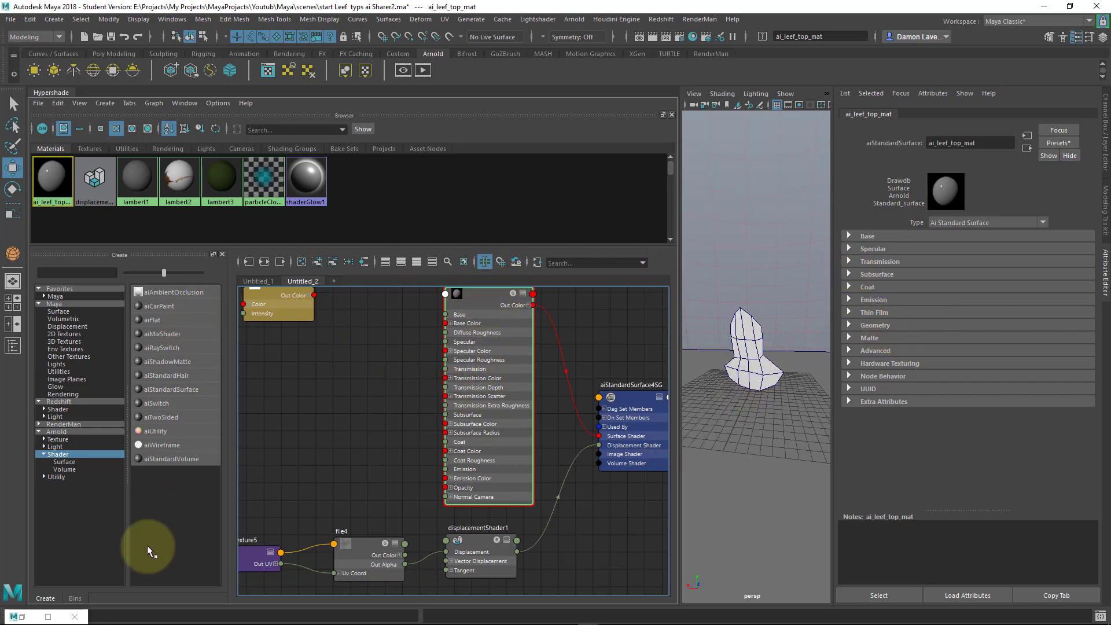
# - Restore the minimised render window and move it off the main screen, clear of the Hypershade and attributes
pyautogui.click(49, 614)
pyautogui.moveTo(356, 16); pyautogui.dragTo(675, 136)
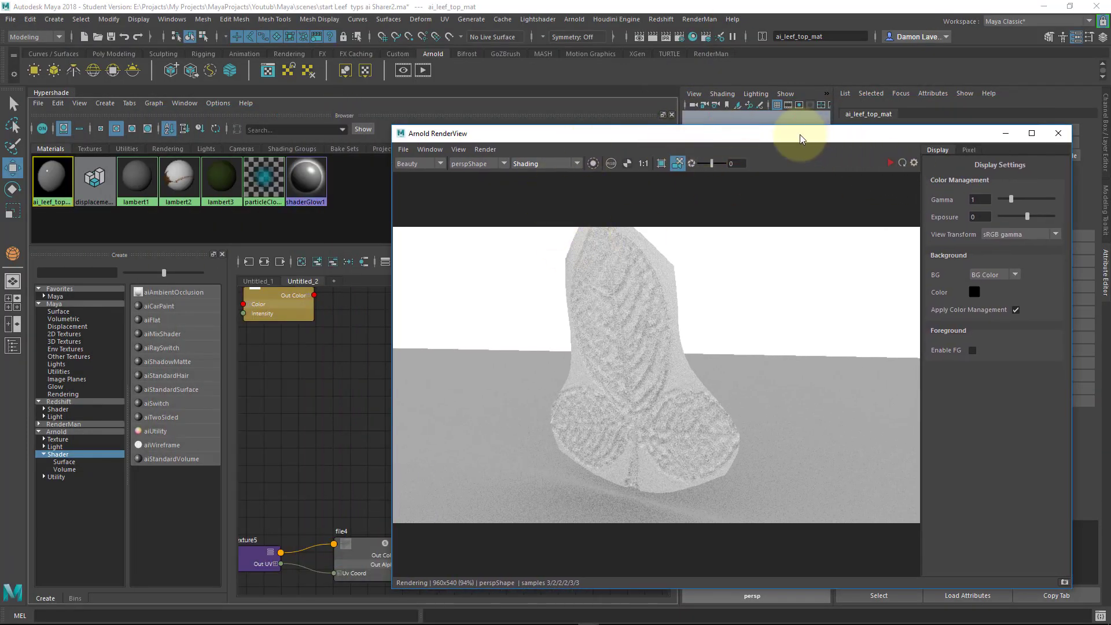
pyautogui.moveTo(800, 135); pyautogui.dragTo(1110, 81)
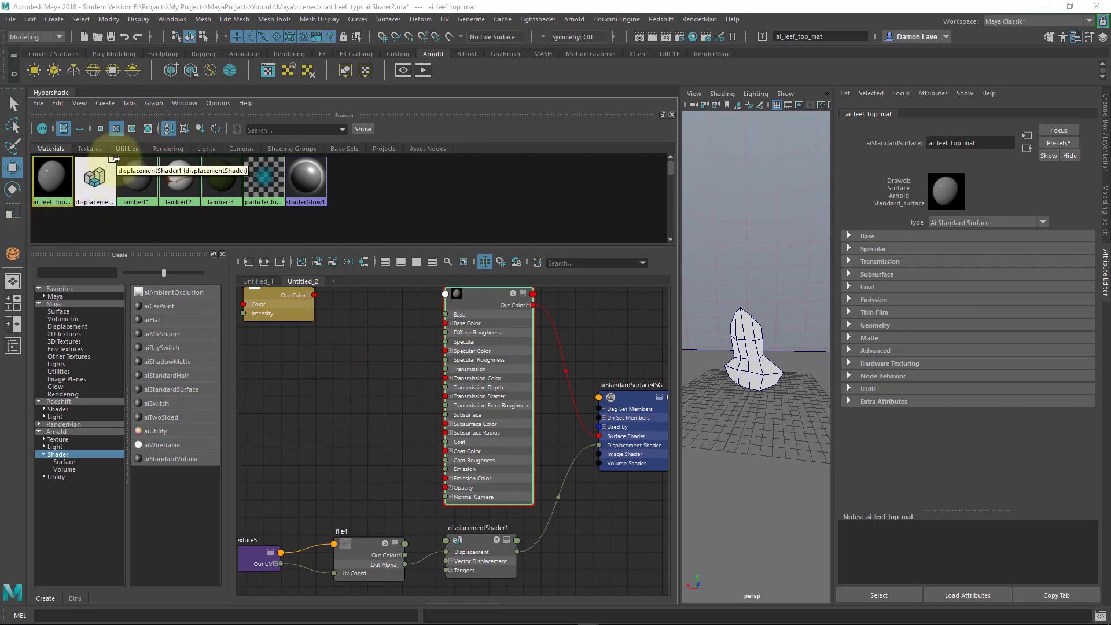
# - Add the existing file2 leaf colour texture to the node graph and connect its Out Color to the Base Color of ai_leef_top_mat
pyautogui.click(217, 177)
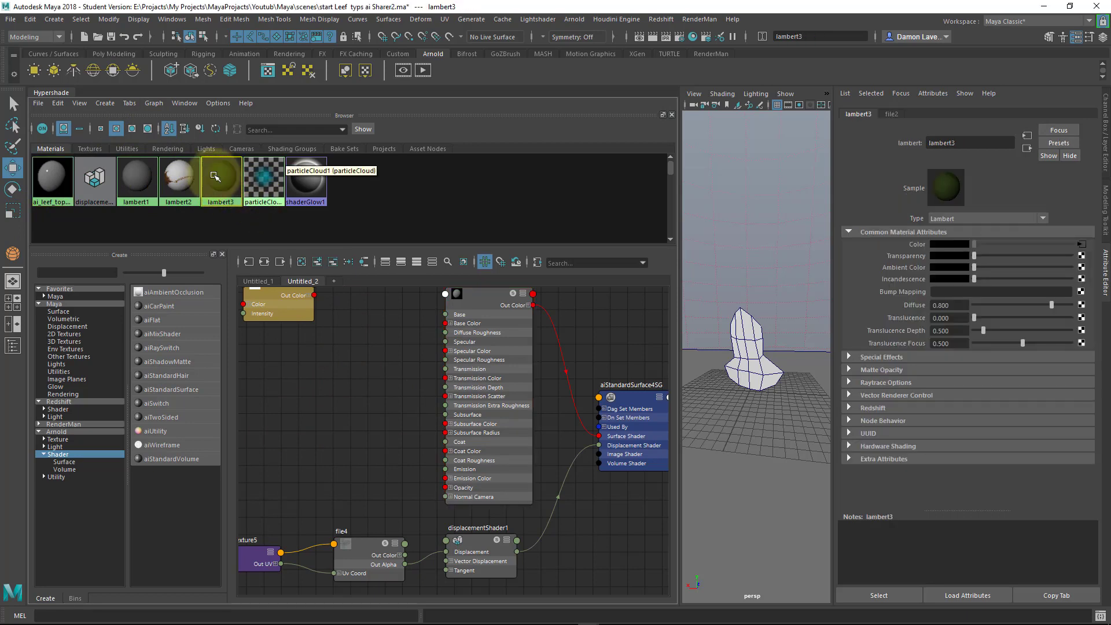
pyautogui.click(95, 148)
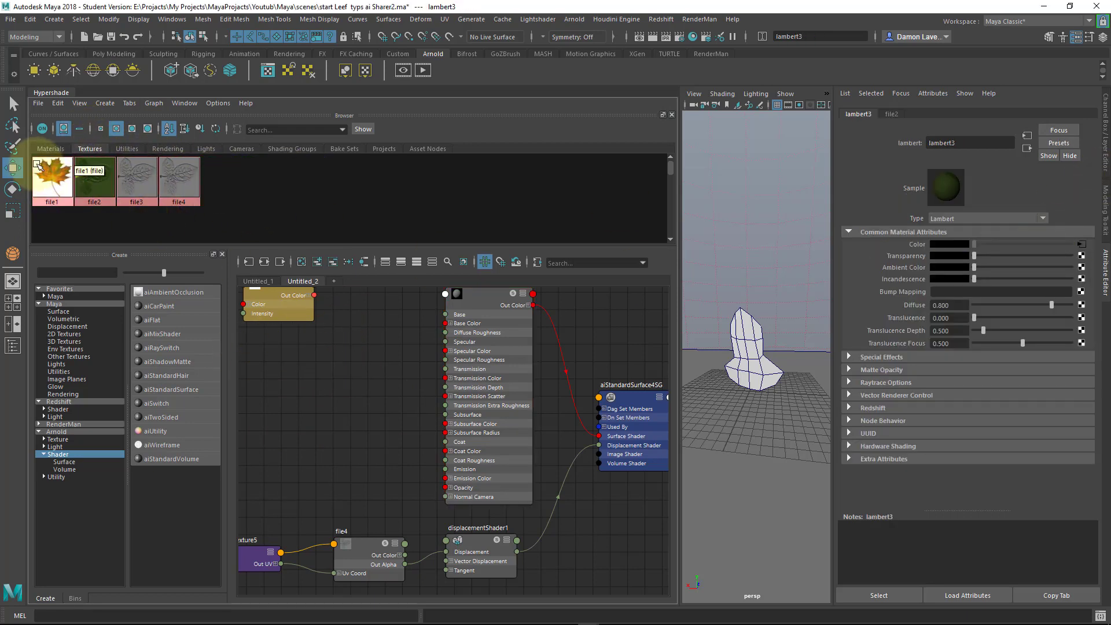
pyautogui.moveTo(107, 186); pyautogui.dragTo(312, 357, button='middle')
pyautogui.moveTo(334, 369); pyautogui.dragTo(396, 360)
pyautogui.moveTo(419, 323); pyautogui.dragTo(446, 323)
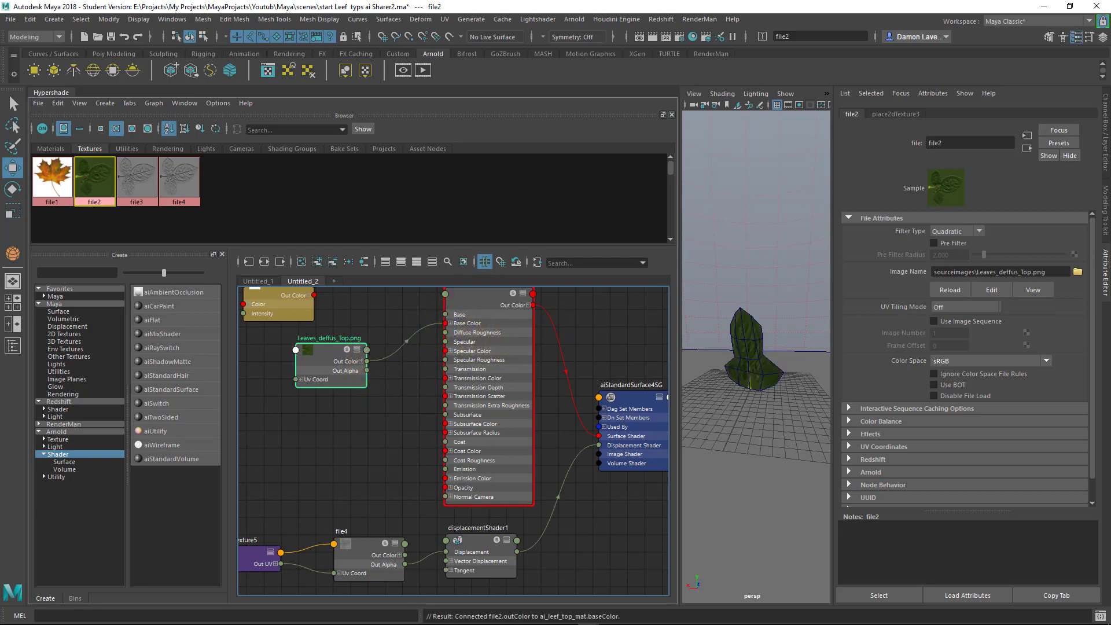
# - Render the colour-textured leaf, examine it from a more frontal angle, and move the render window aside
pyautogui.moveTo(401, 203); pyautogui.dragTo(361, 73)
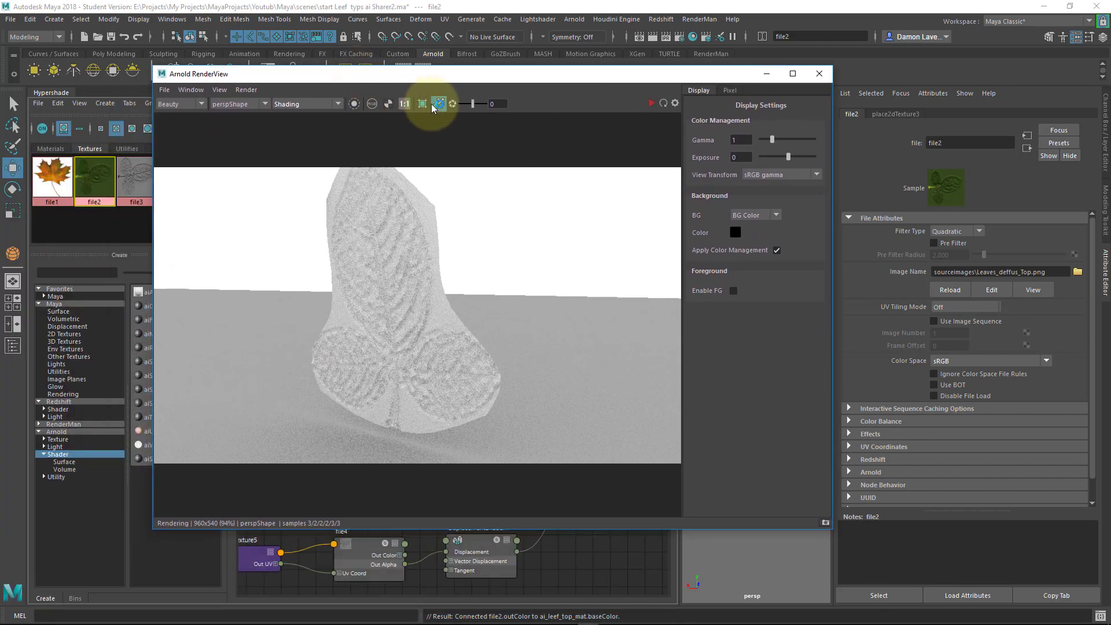
pyautogui.click(650, 103)
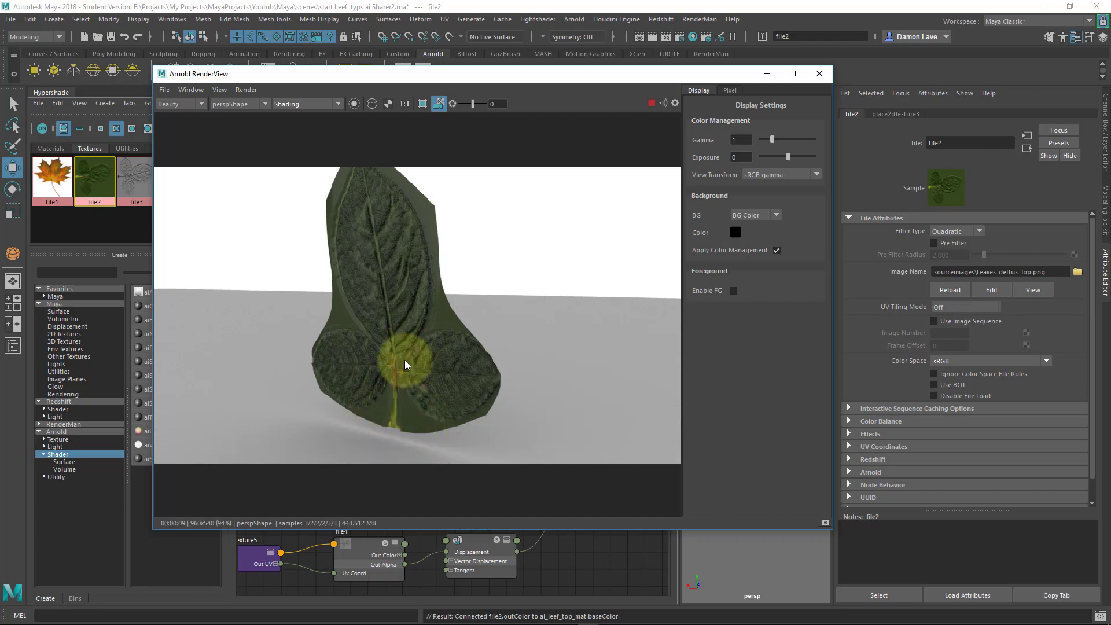
pyautogui.keyDown('alt'); pyautogui.moveTo(373, 334); pyautogui.dragTo(356, 246); pyautogui.keyUp('alt')
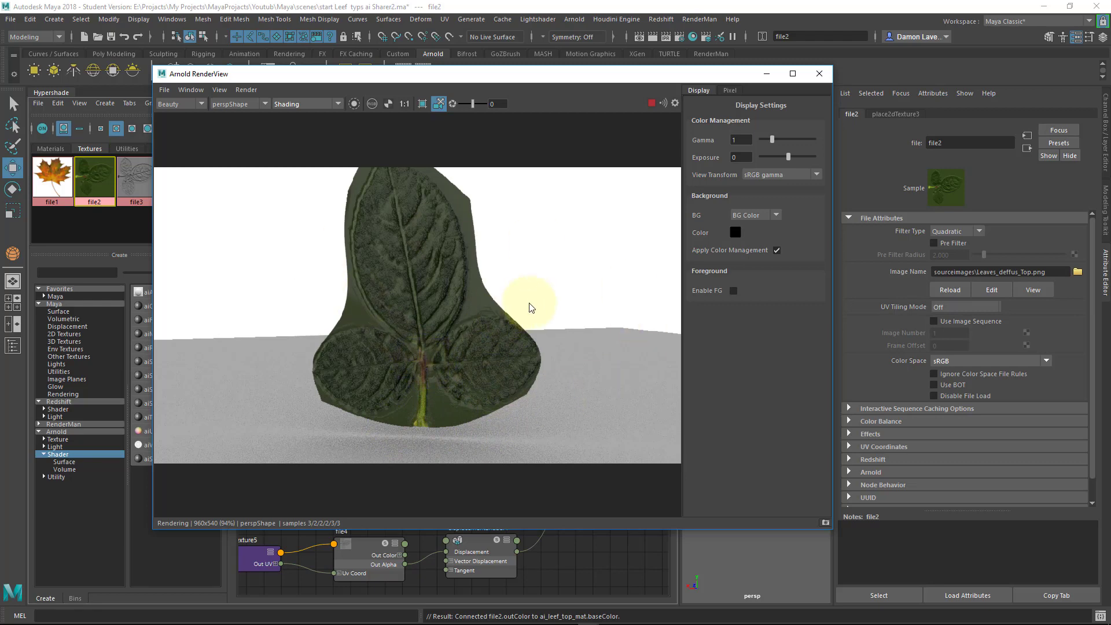
pyautogui.moveTo(570, 78); pyautogui.dragTo(654, 97)
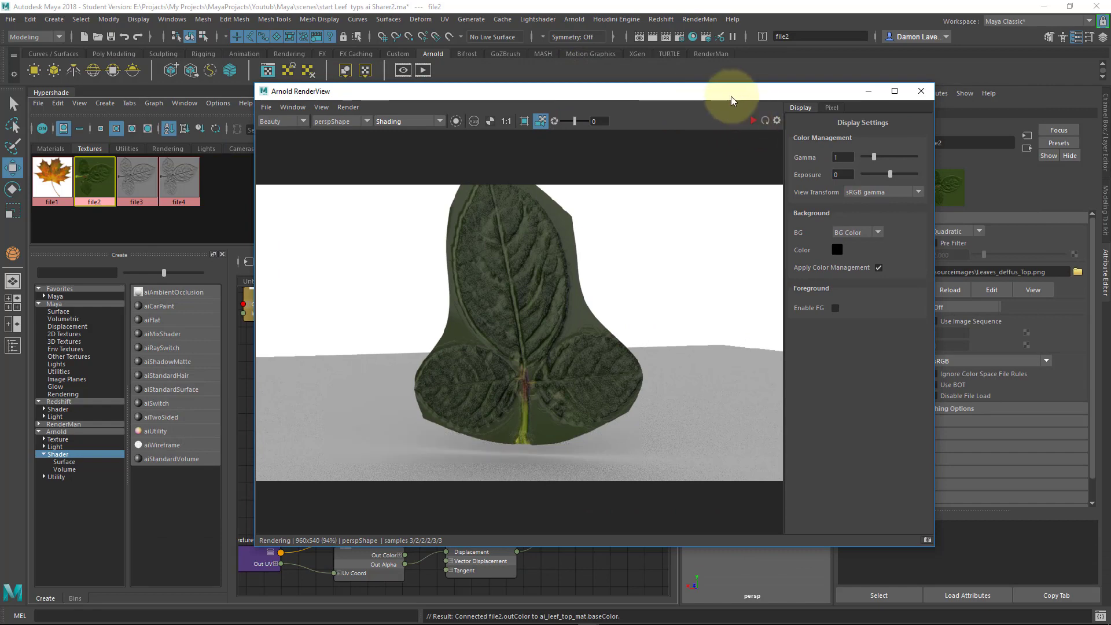
pyautogui.moveTo(732, 98); pyautogui.dragTo(1110, 87)
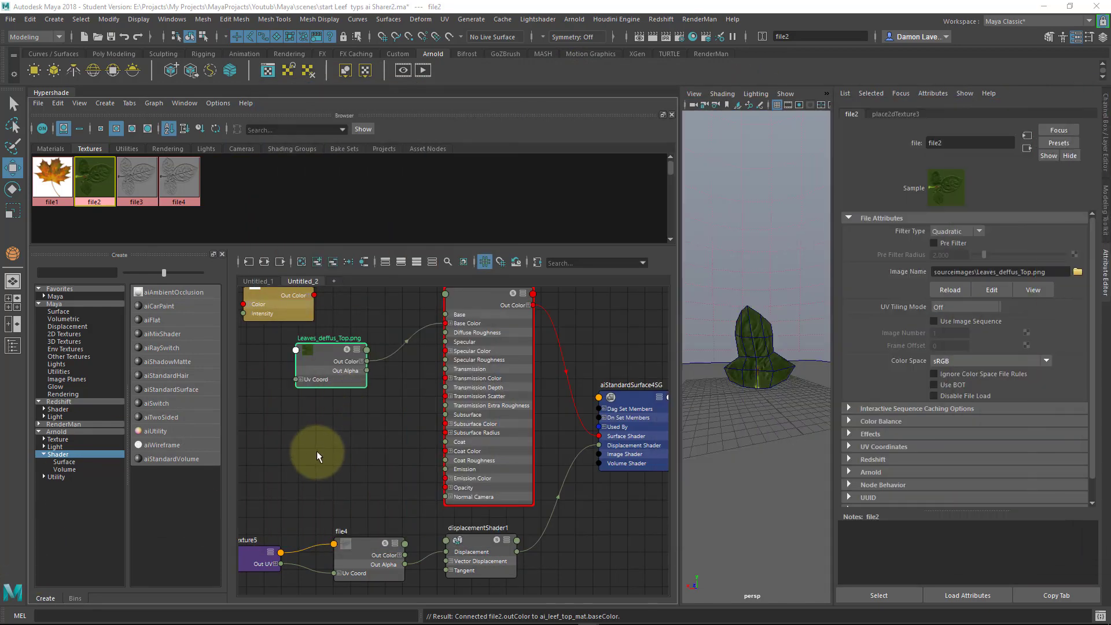
# - Set the Transmission Weight of ai_leef_top_mat to 1 and map its Transmission Color with a File texture using Leaves_Alpha.png
pyautogui.click(377, 439)
pyautogui.click(480, 302)
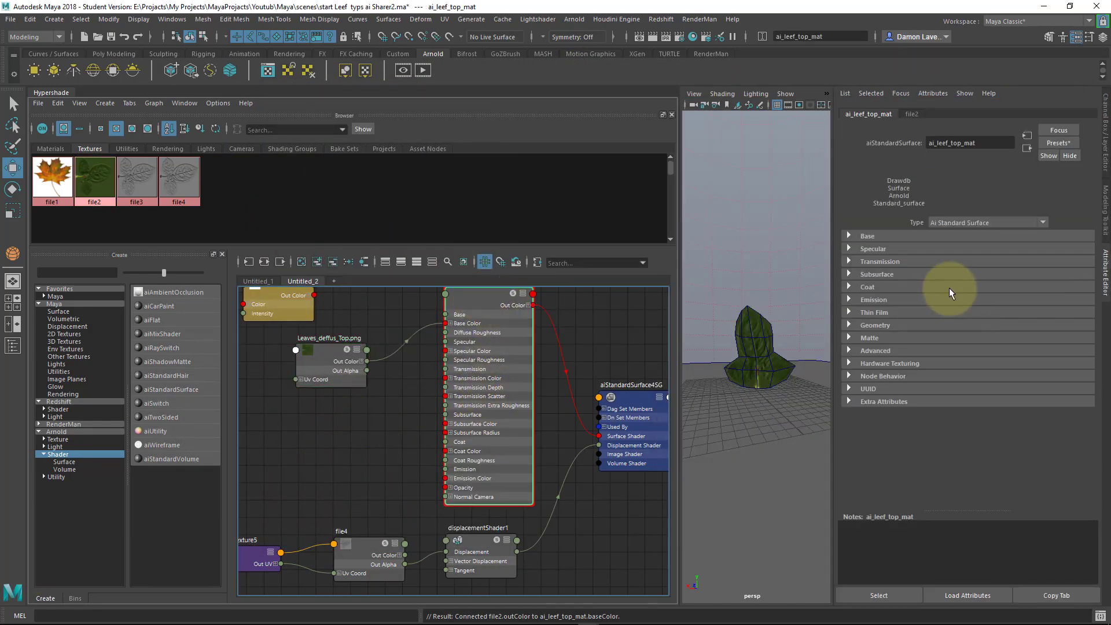
pyautogui.click(902, 261)
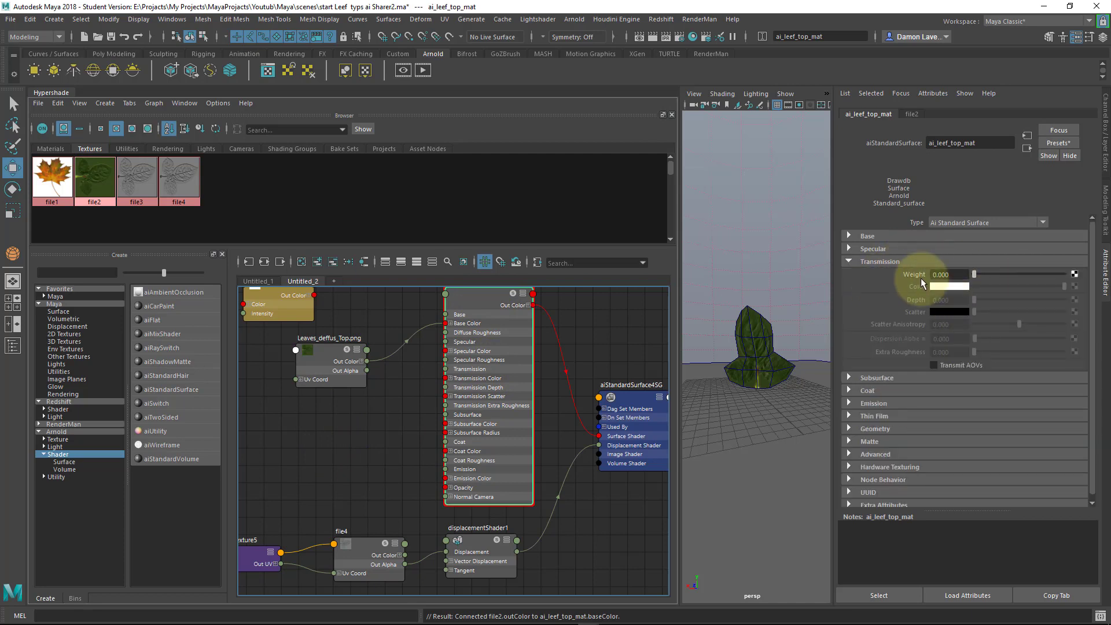
pyautogui.click(1075, 286)
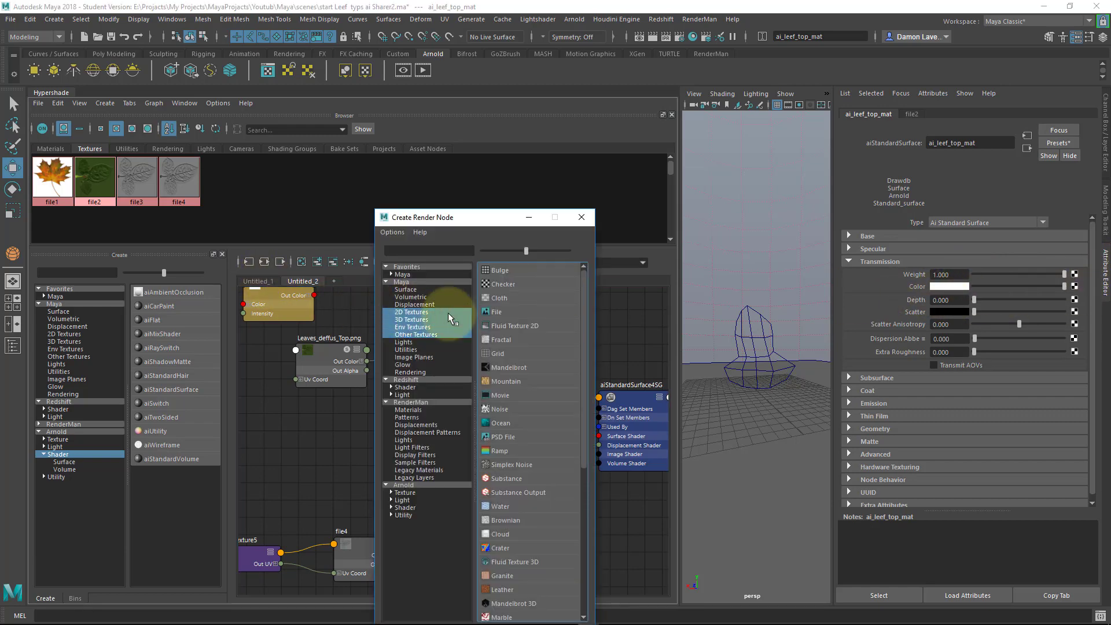
pyautogui.click(496, 311)
pyautogui.click(1077, 273)
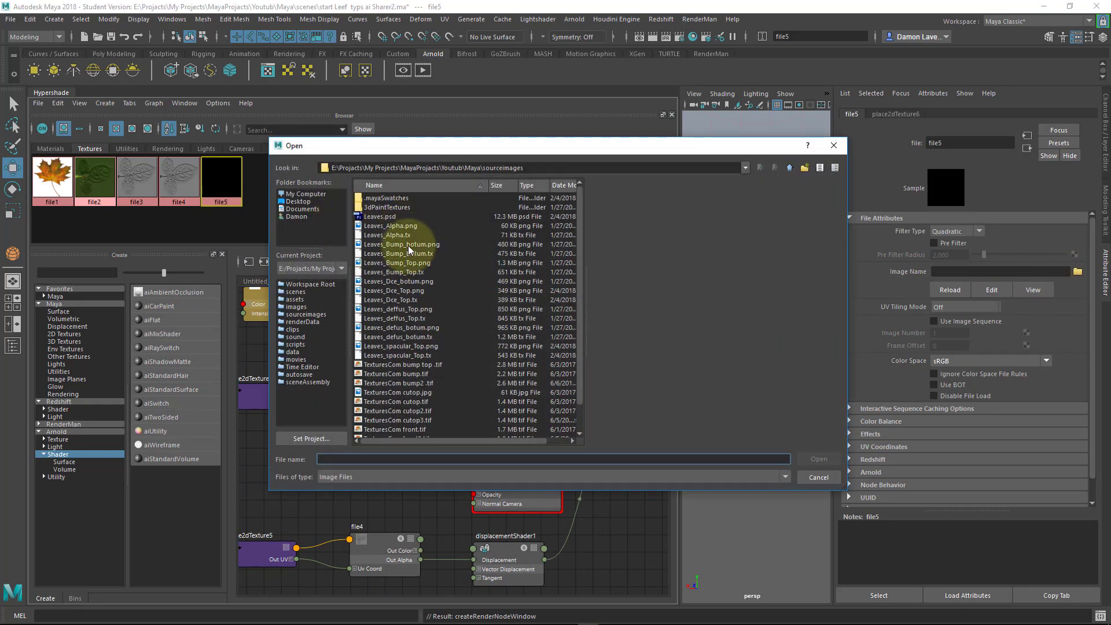
pyautogui.click(399, 226)
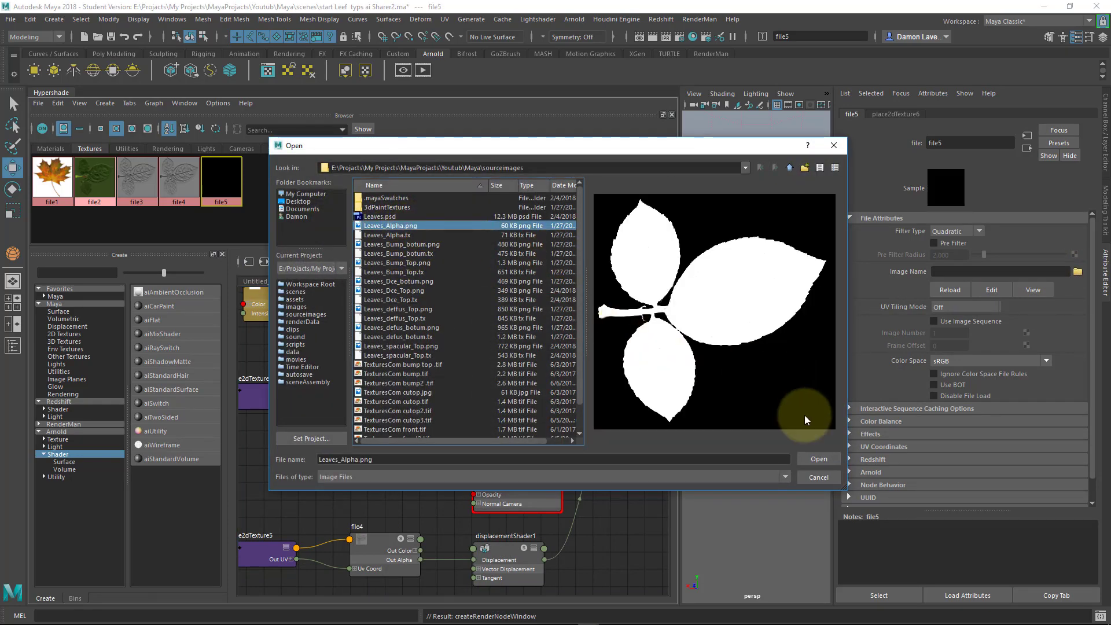
pyautogui.click(819, 459)
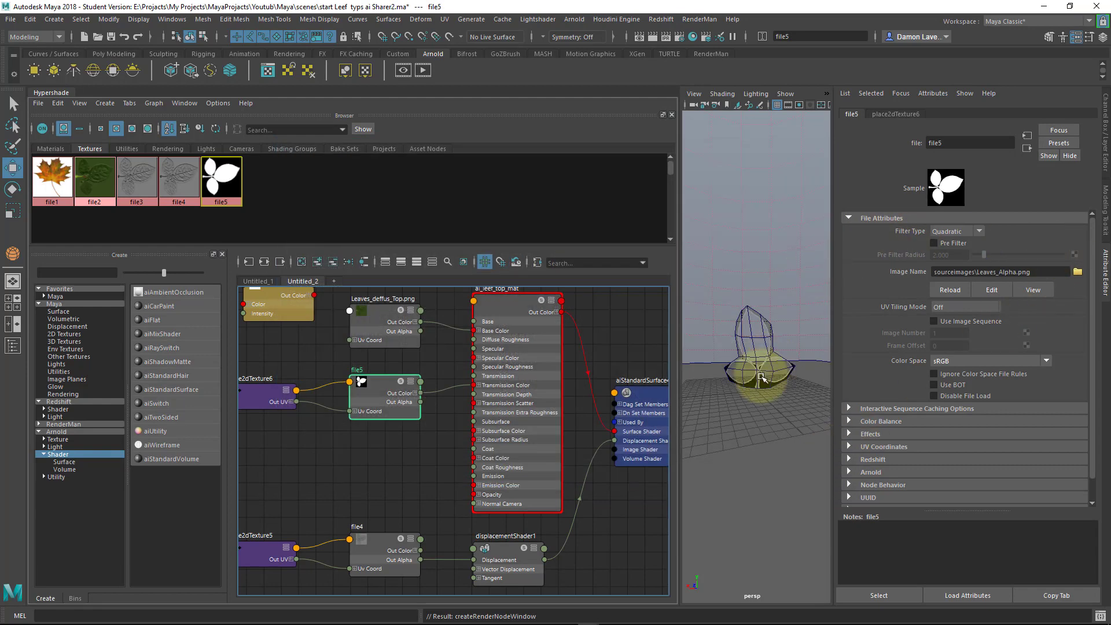
# - Examine the alpha-mapped leaf's transparency in the perspective viewport up close and from several angles
pyautogui.scroll(6, 750, 363)
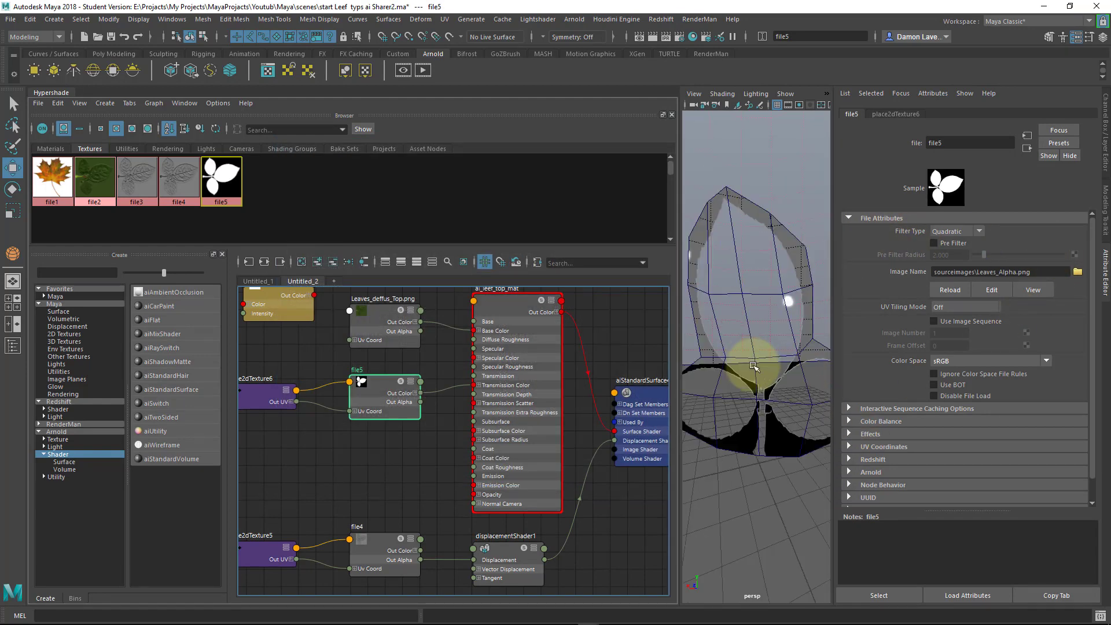
pyautogui.keyDown('alt'); pyautogui.moveTo(734, 388); pyautogui.dragTo(753, 373); pyautogui.keyUp('alt')
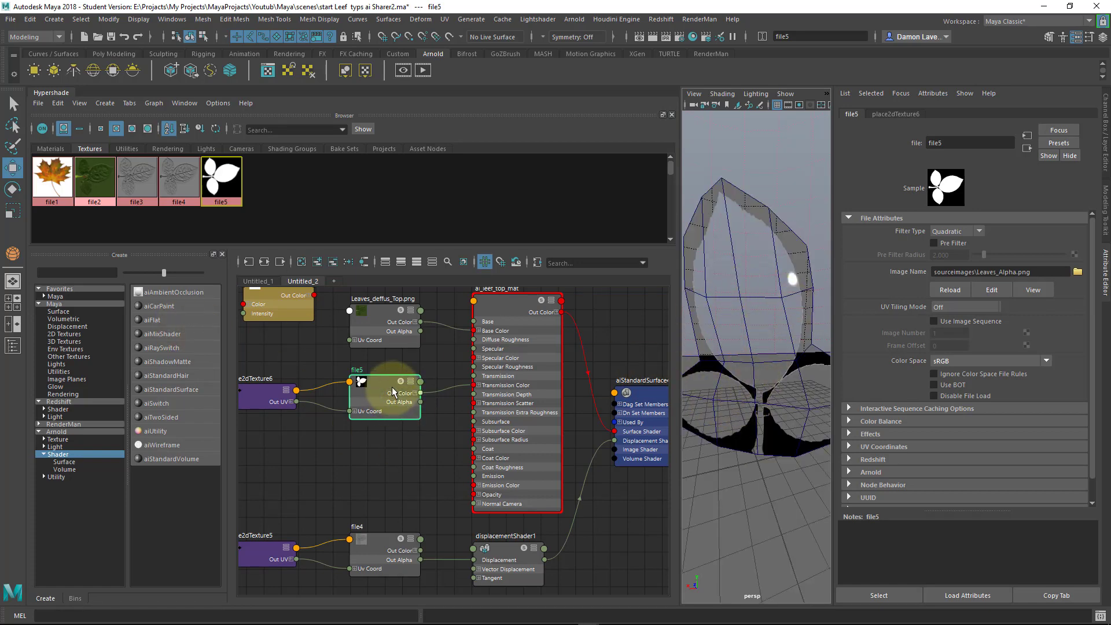
pyautogui.moveTo(754, 335)
pyautogui.keyDown('alt'); pyautogui.mouseDown()
pyautogui.moveTo(751, 350)
pyautogui.moveTo(744, 342)
pyautogui.mouseUp(); pyautogui.keyUp('alt')
pyautogui.keyDown('alt'); pyautogui.moveTo(773, 268); pyautogui.dragTo(729, 279); pyautogui.keyUp('alt')
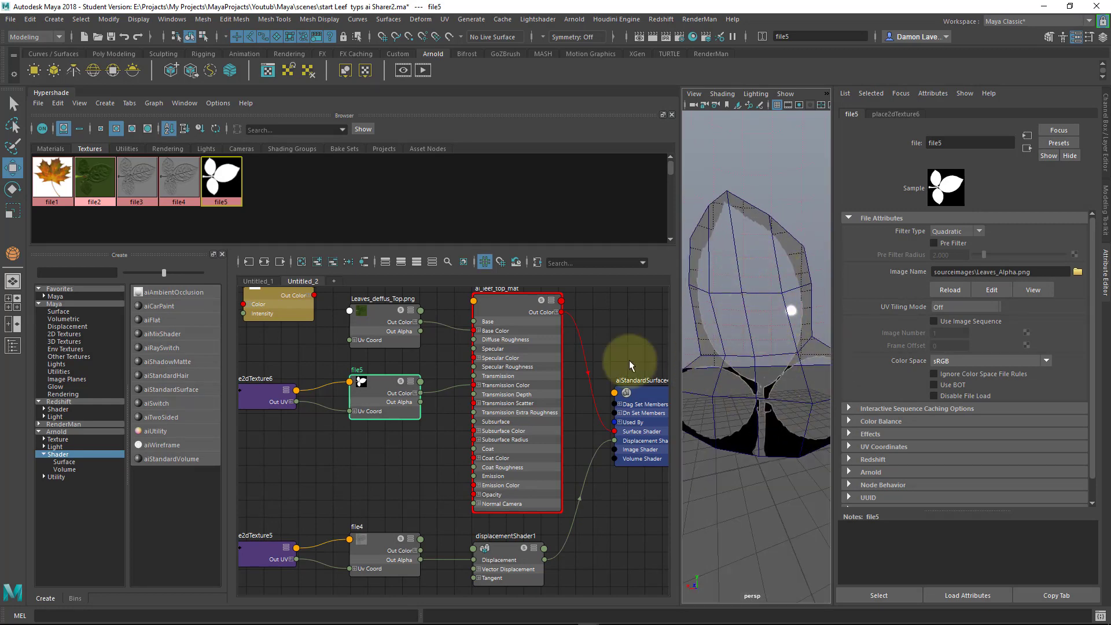
pyautogui.click(440, 376)
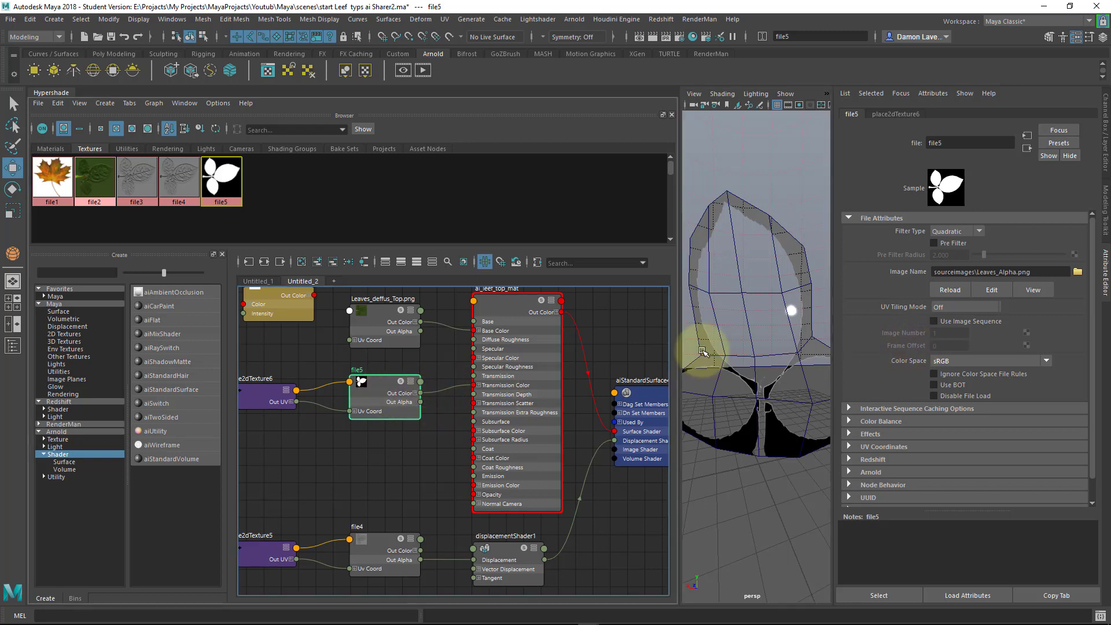
# - Reselect ai_leef_top_mat and review its Specular settings alongside the Transmission settings
pyautogui.click(502, 324)
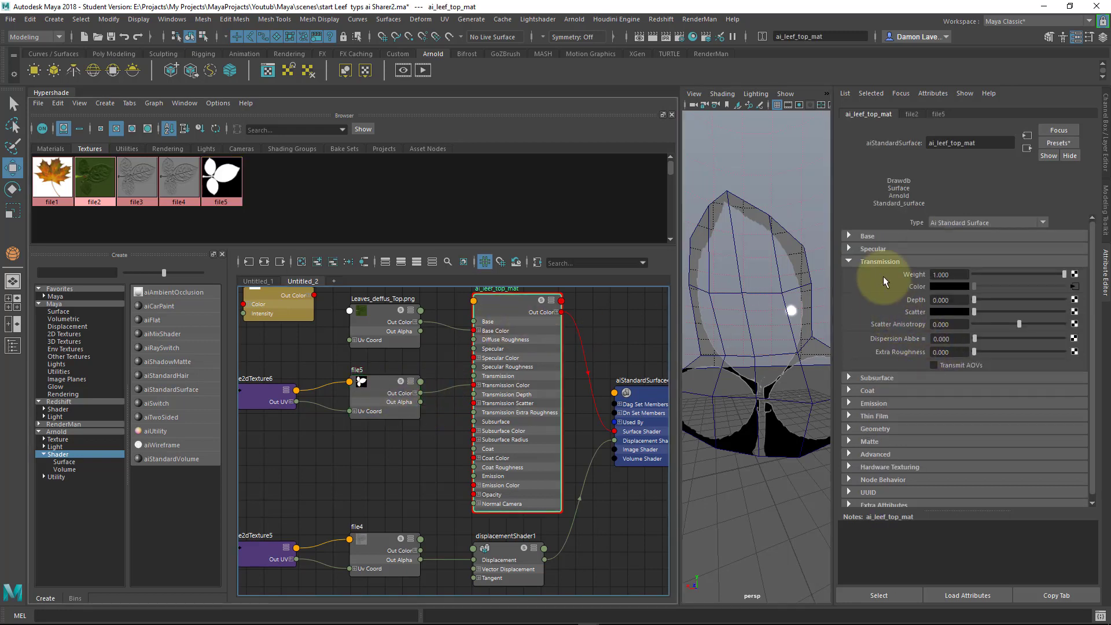
pyautogui.click(893, 248)
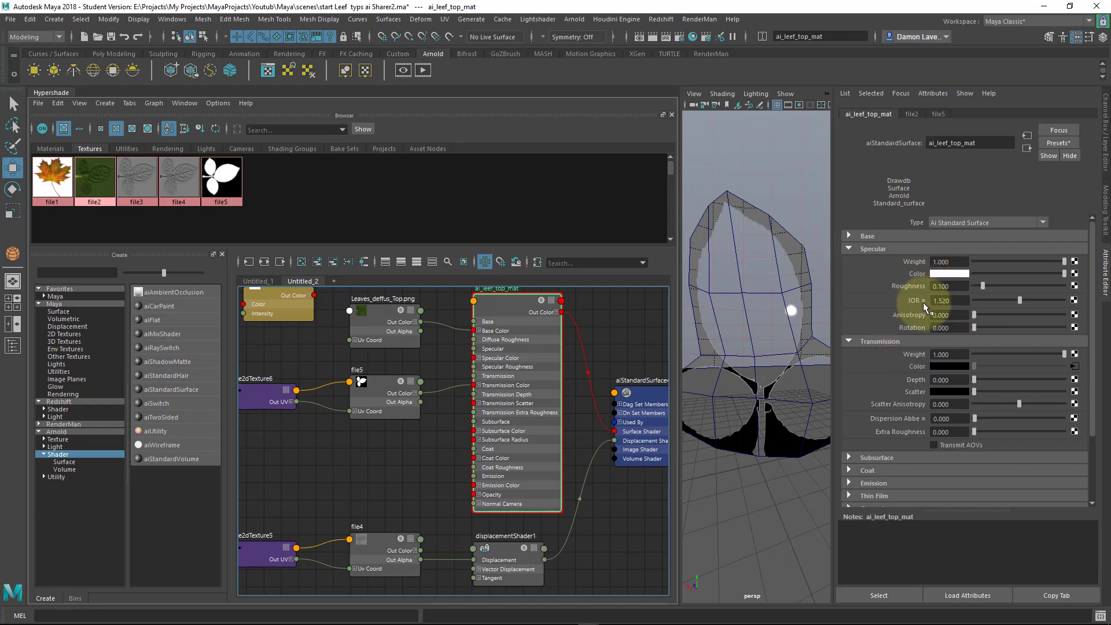
pyautogui.moveTo(776, 302)
pyautogui.keyDown('alt'); pyautogui.mouseDown()
pyautogui.moveTo(763, 315)
pyautogui.moveTo(790, 304)
pyautogui.mouseUp(); pyautogui.keyUp('alt')
# - Render the leaf with the transmission map, examine the result up close, and move the render window aside
pyautogui.moveTo(1110, 97); pyautogui.dragTo(580, 115)
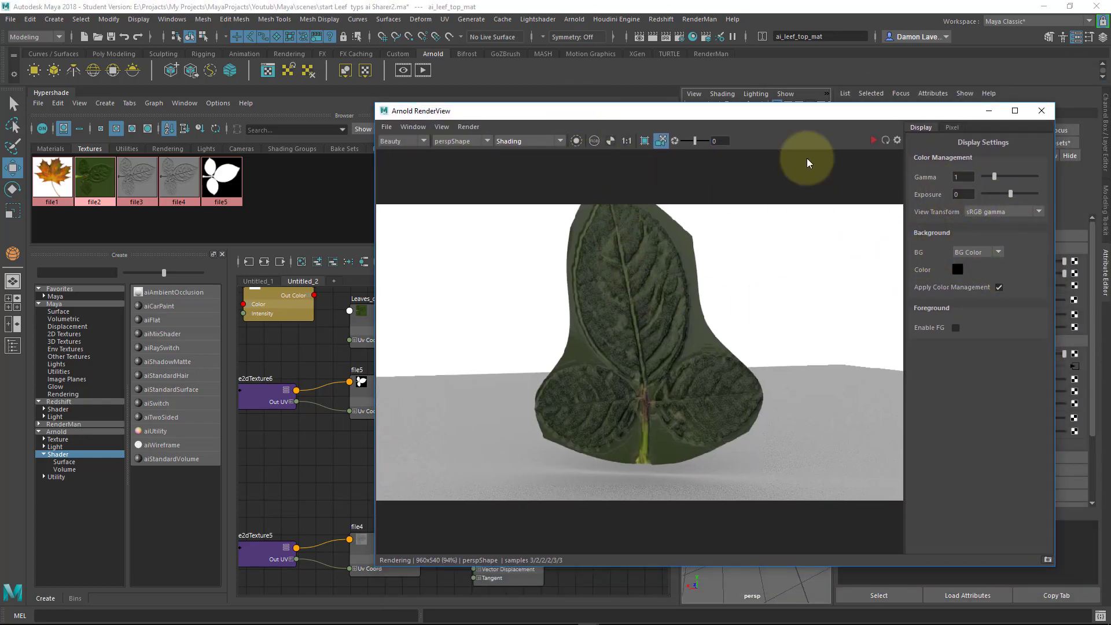
pyautogui.click(872, 143)
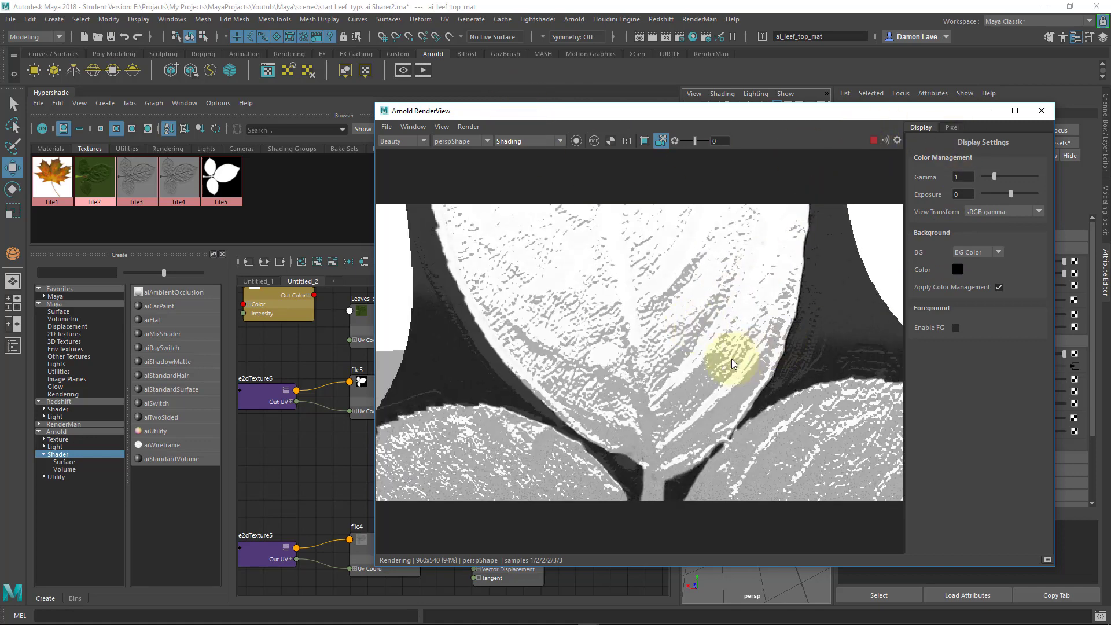
pyautogui.scroll(-1, 600, 369)
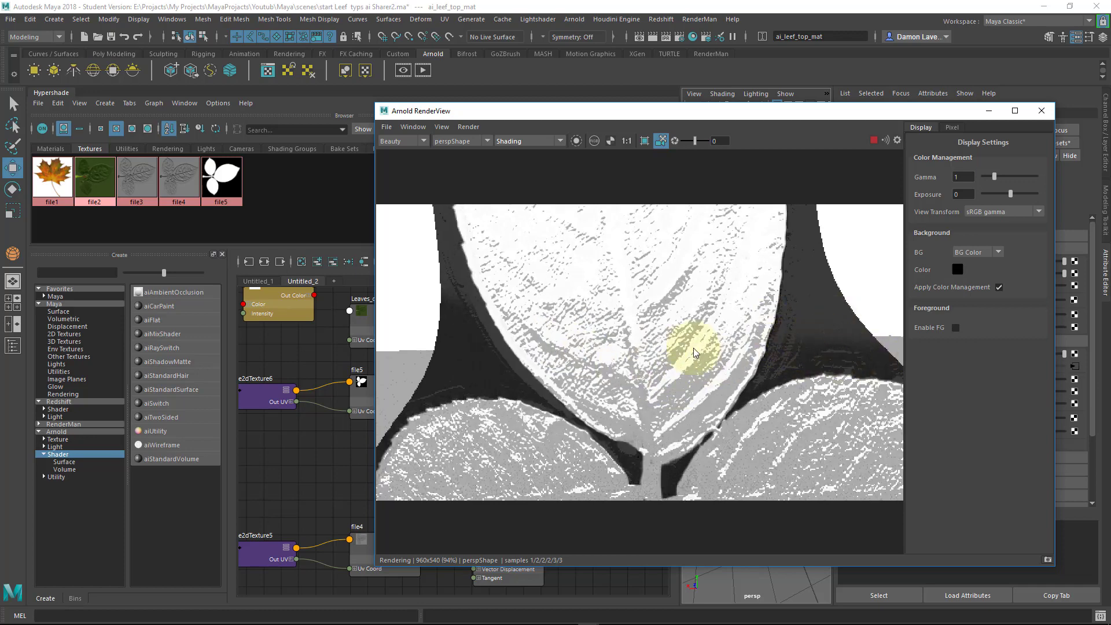
pyautogui.moveTo(651, 112); pyautogui.dragTo(1110, 90)
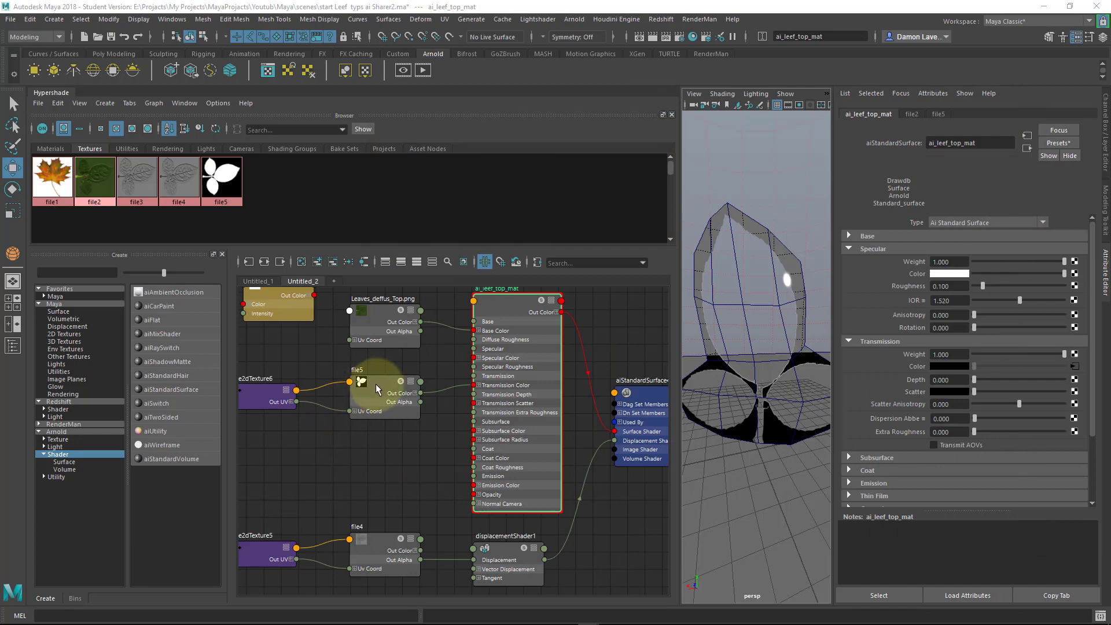
# - Move the file5 alpha texture node farther from ai_leef_top_mat in the node graph and clear the selection
pyautogui.moveTo(376, 383); pyautogui.dragTo(345, 377)
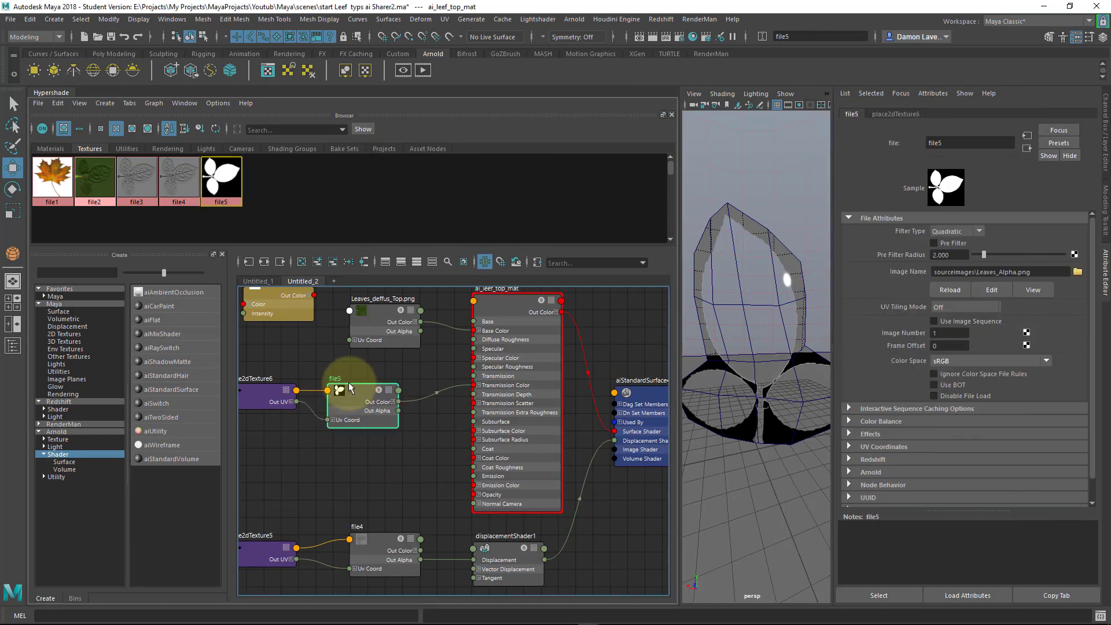
pyautogui.click(426, 434)
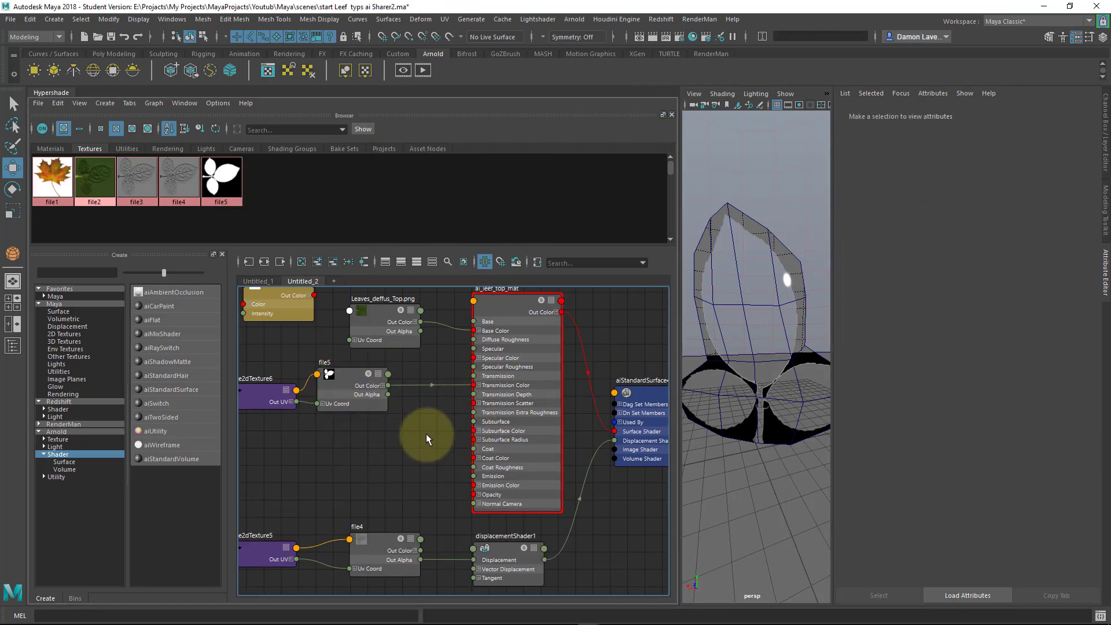
# - Create a reverse node in the shader graph
pyautogui.press('Tab')
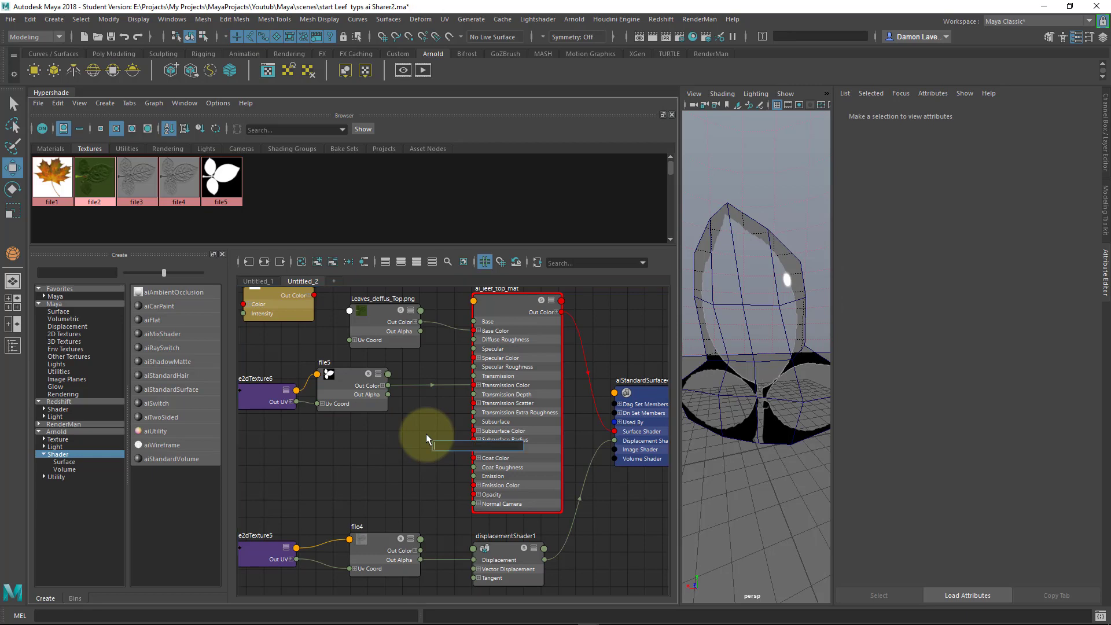
pyautogui.write('re')
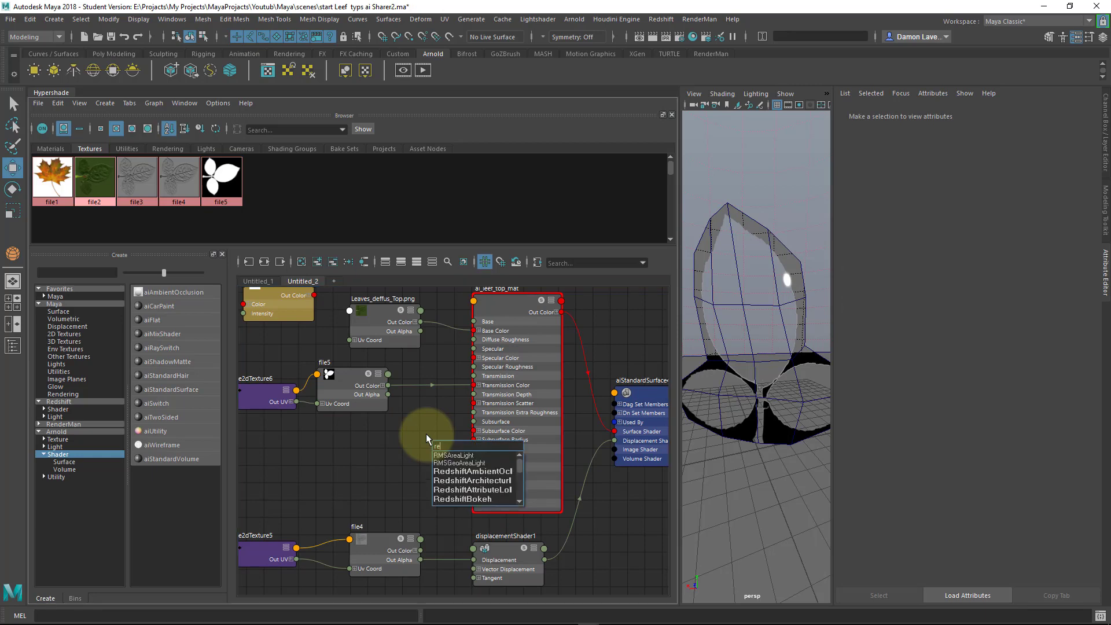
pyautogui.write('v')
pyautogui.press('Down')
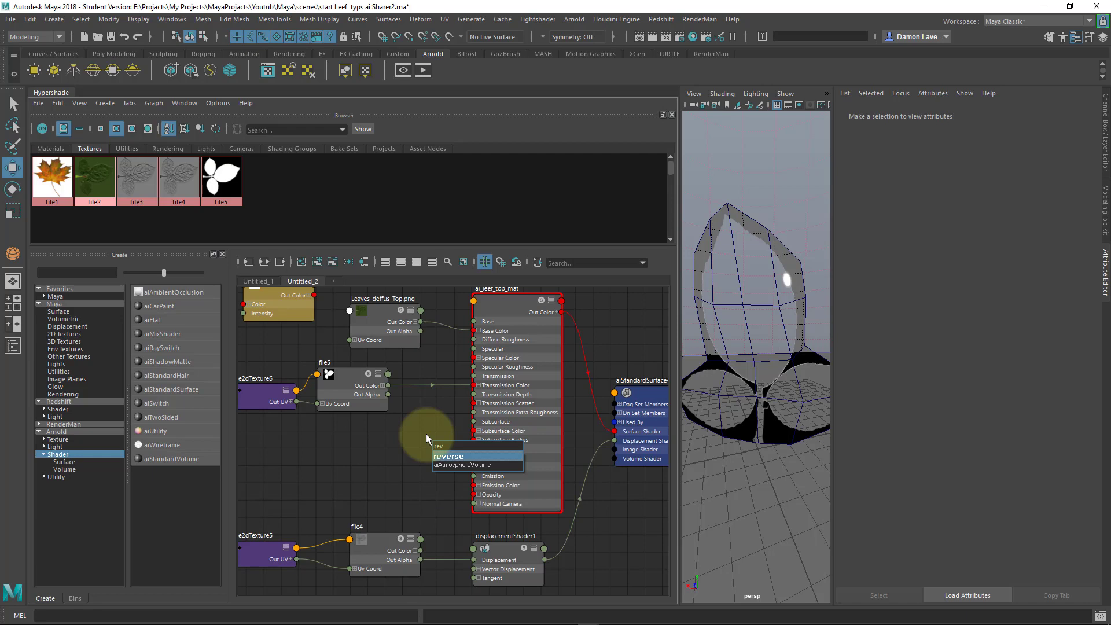
pyautogui.press('Return')
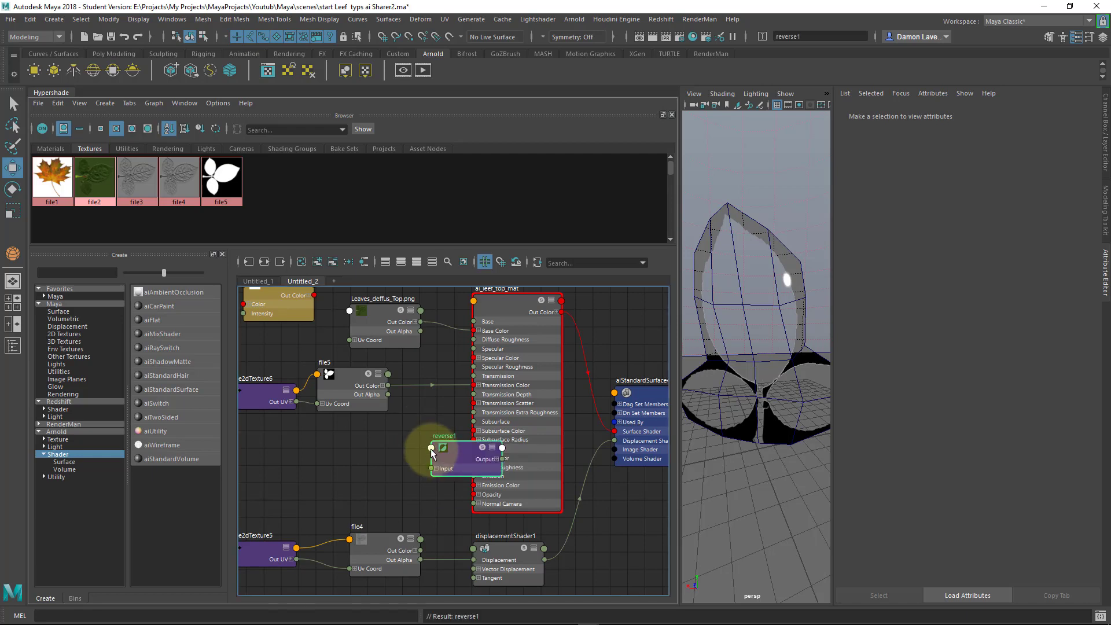
# - Route file5's Out Color through the reverse node into the leaf material's Transmission Color and check the Arnold render
pyautogui.moveTo(430, 449); pyautogui.dragTo(385, 424)
pyautogui.moveTo(388, 386); pyautogui.dragTo(386, 444)
pyautogui.moveTo(457, 434); pyautogui.dragTo(474, 385)
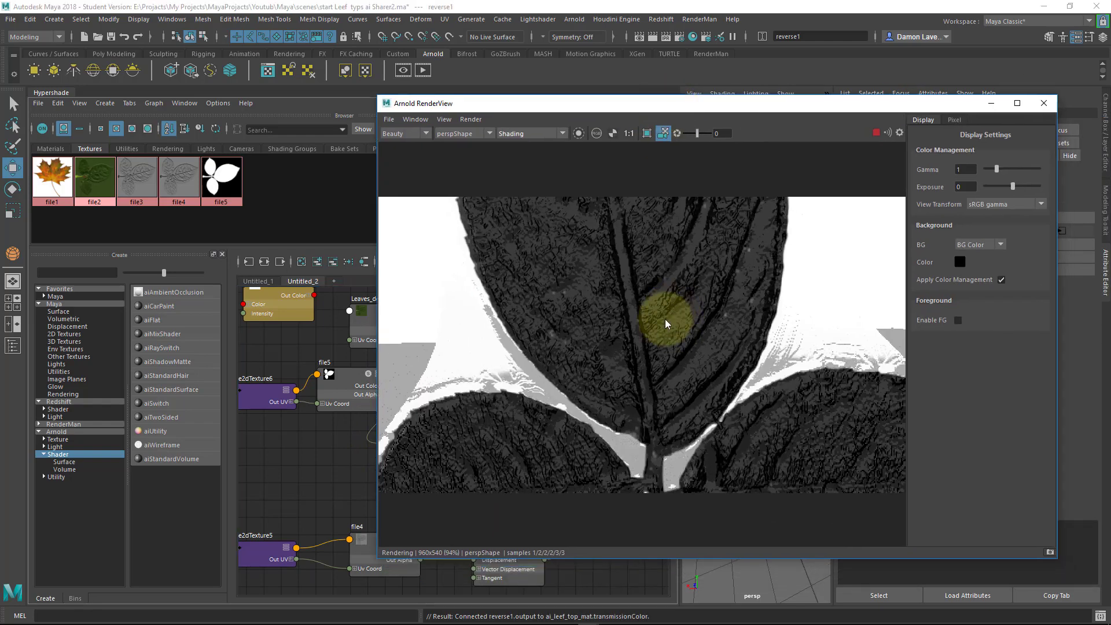
pyautogui.scroll(-3, 666, 320)
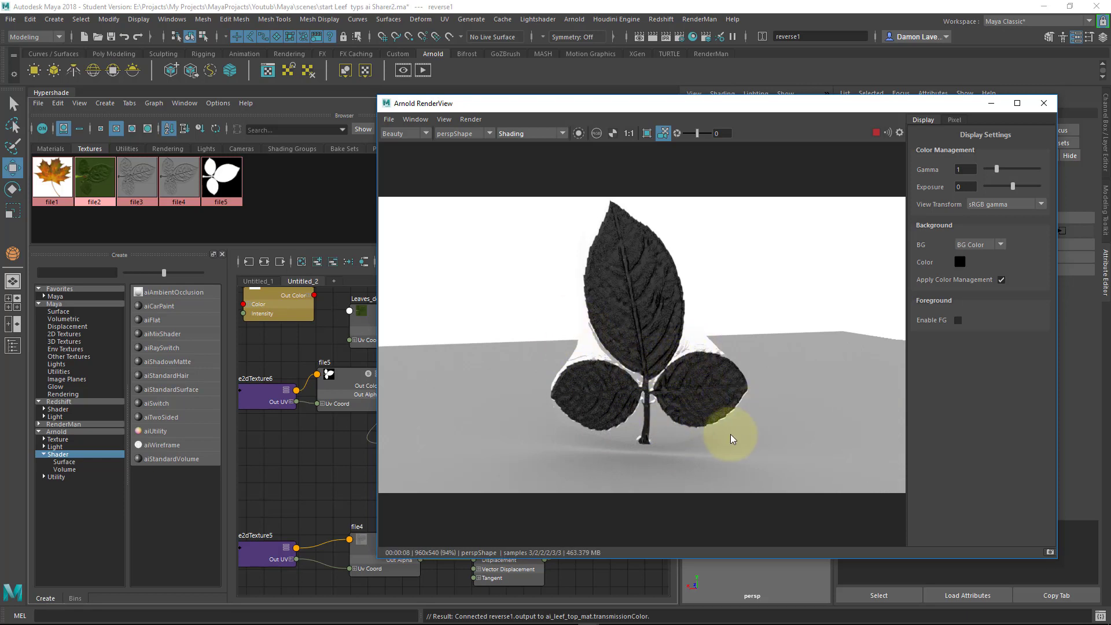
pyautogui.moveTo(775, 110); pyautogui.dragTo(1110, 88)
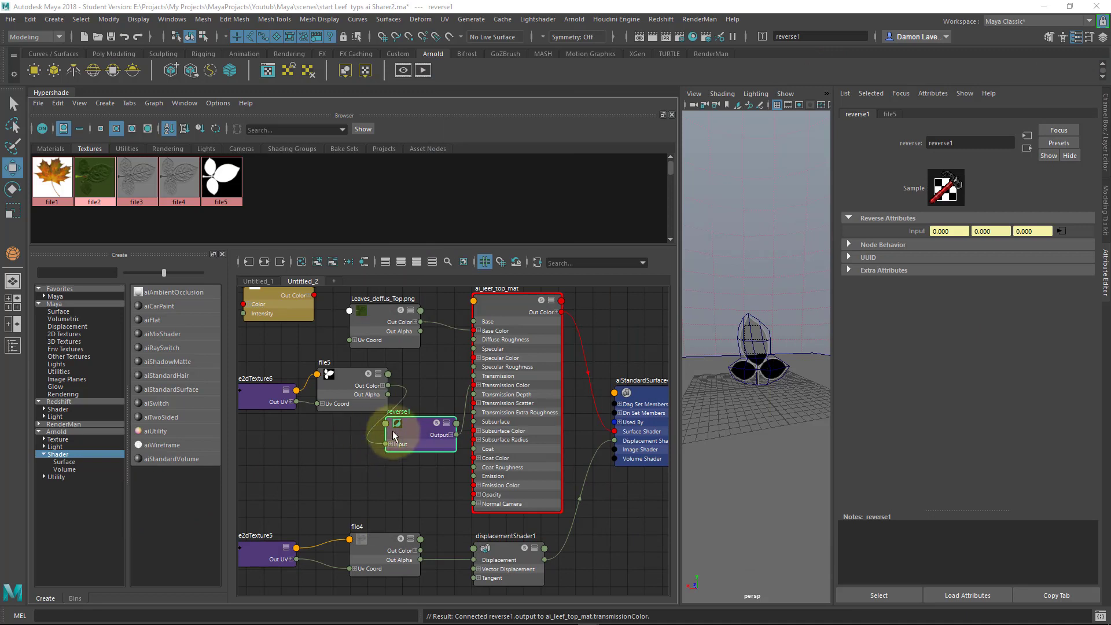
# - Delete the reverse node and set the transmission weight of ai_leef_top_mat to 0
pyautogui.moveTo(403, 430); pyautogui.dragTo(339, 467)
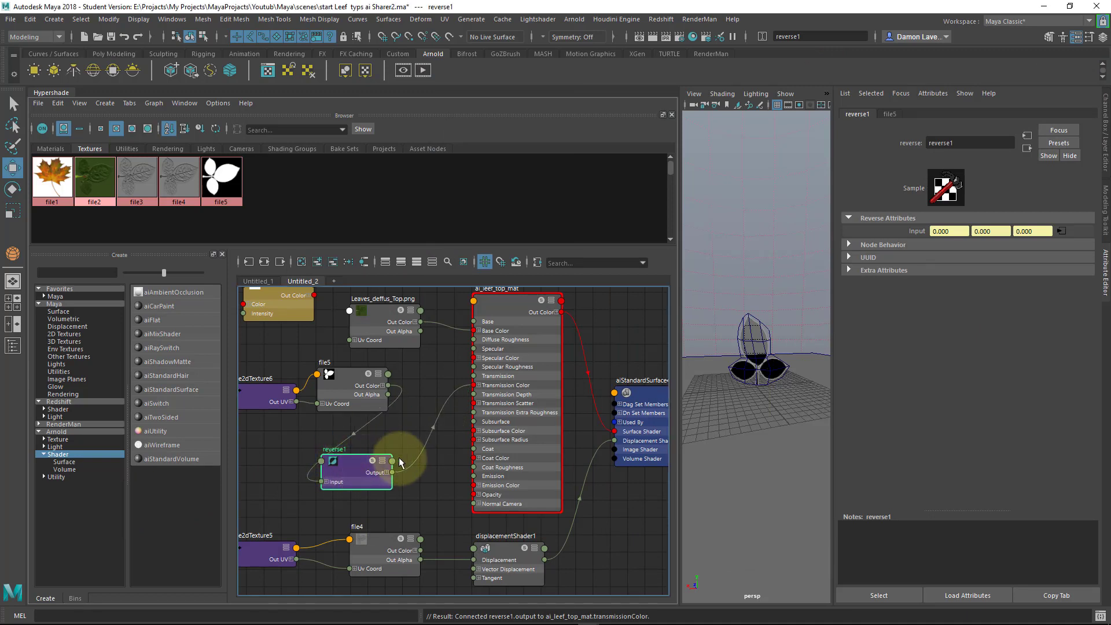
pyautogui.press('Delete')
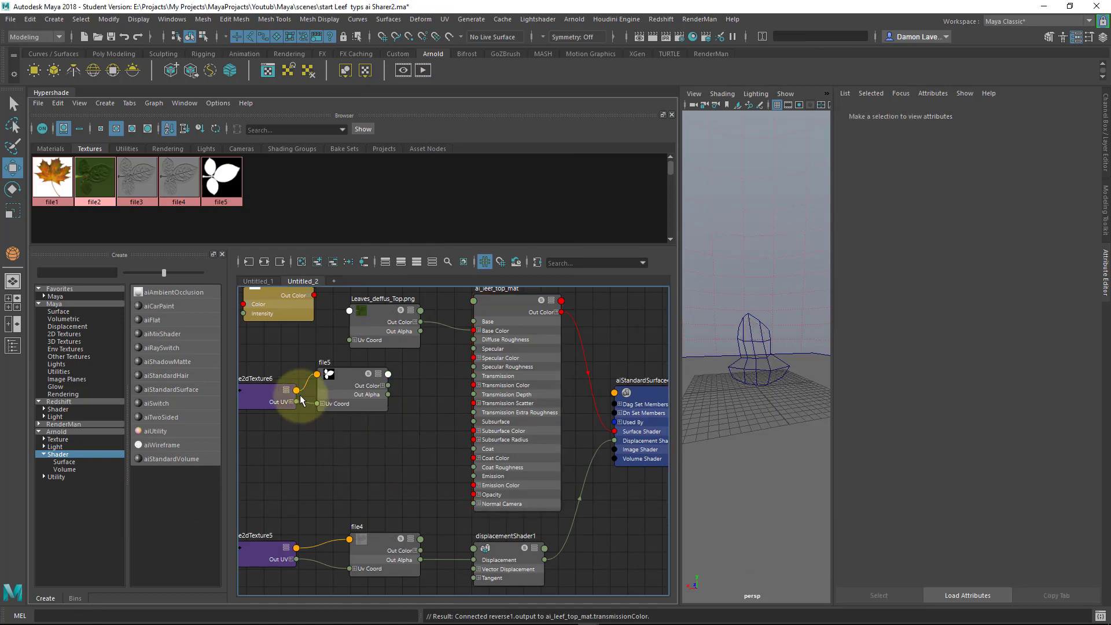
pyautogui.click(505, 304)
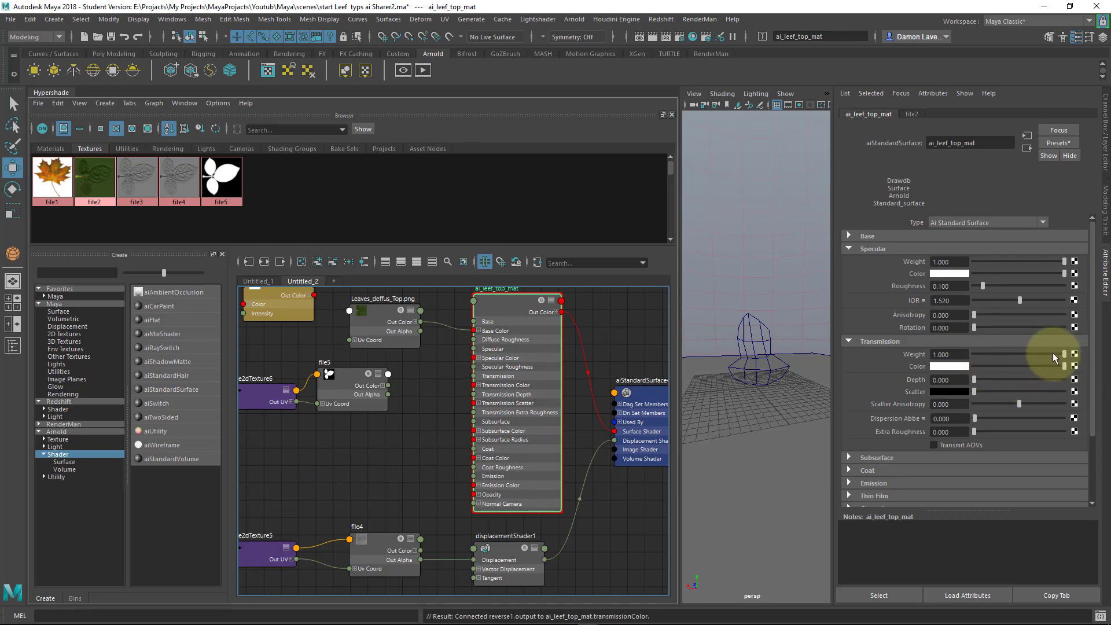
pyautogui.moveTo(1053, 352); pyautogui.dragTo(950, 345)
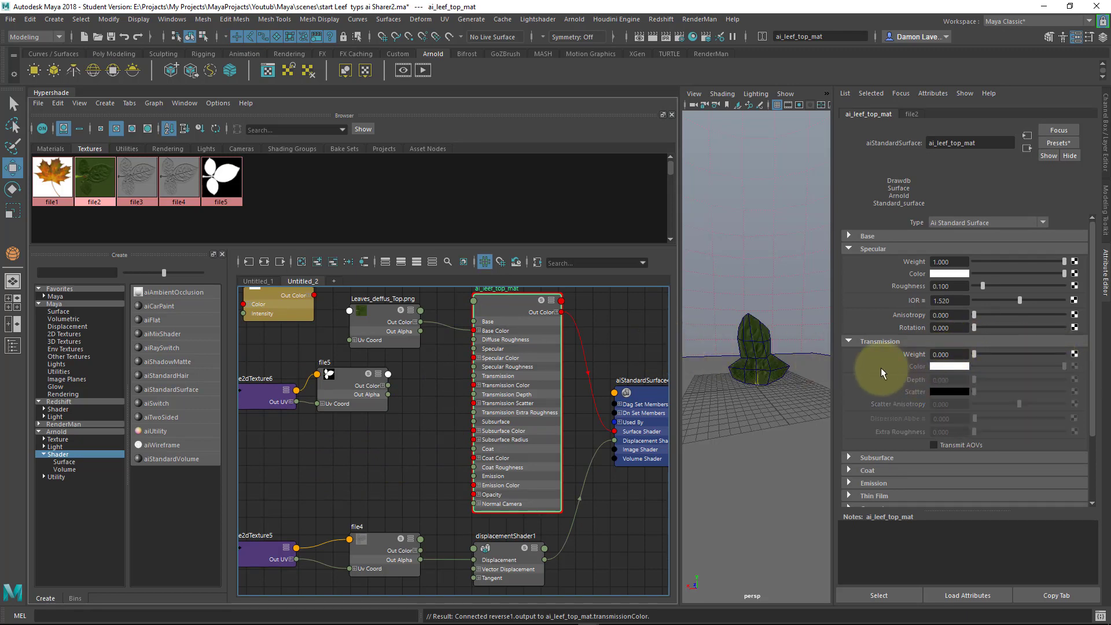
# - Connect the file5 mask texture to the Opacity attribute in the Geometry settings of ai_leef_top_mat
pyautogui.scroll(-3, 875, 385)
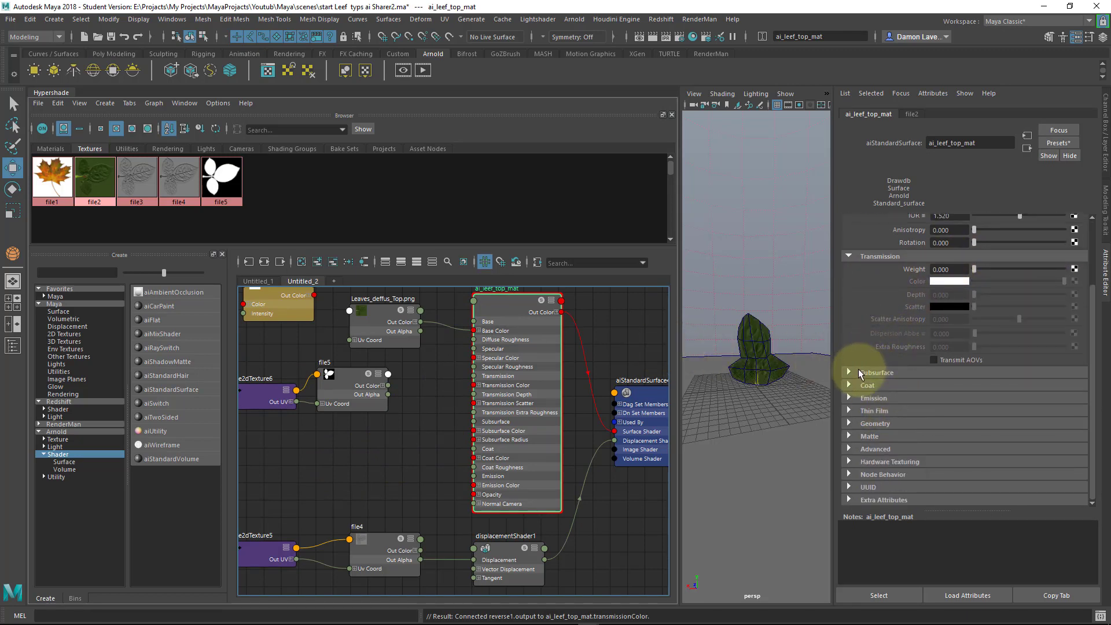
pyautogui.click(855, 425)
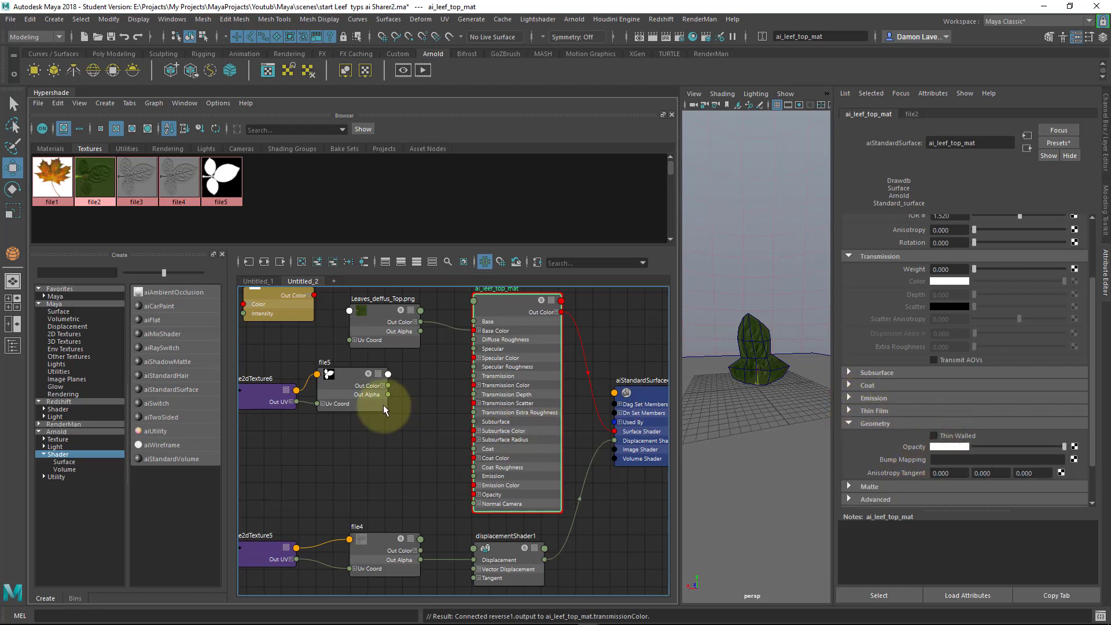
pyautogui.moveTo(359, 384); pyautogui.dragTo(915, 452, button='middle')
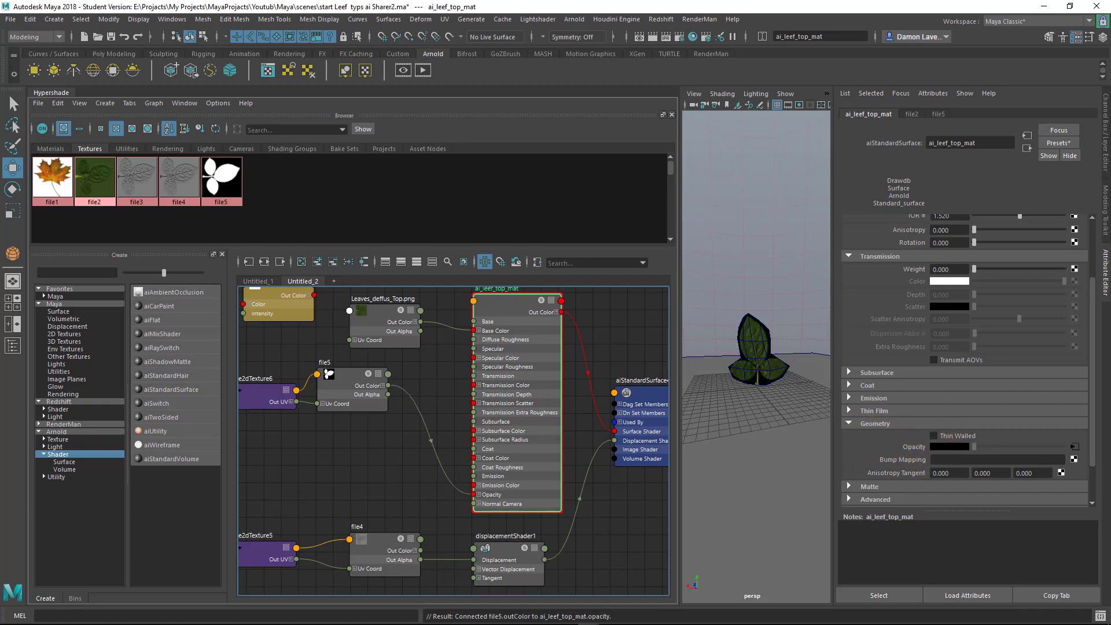
# - Render the leaf in Arnold RenderView to examine the opacity mask, keeping the leaf geometry accessible in the viewport
pyautogui.click(403, 70)
pyautogui.moveTo(392, 141); pyautogui.dragTo(392, 82)
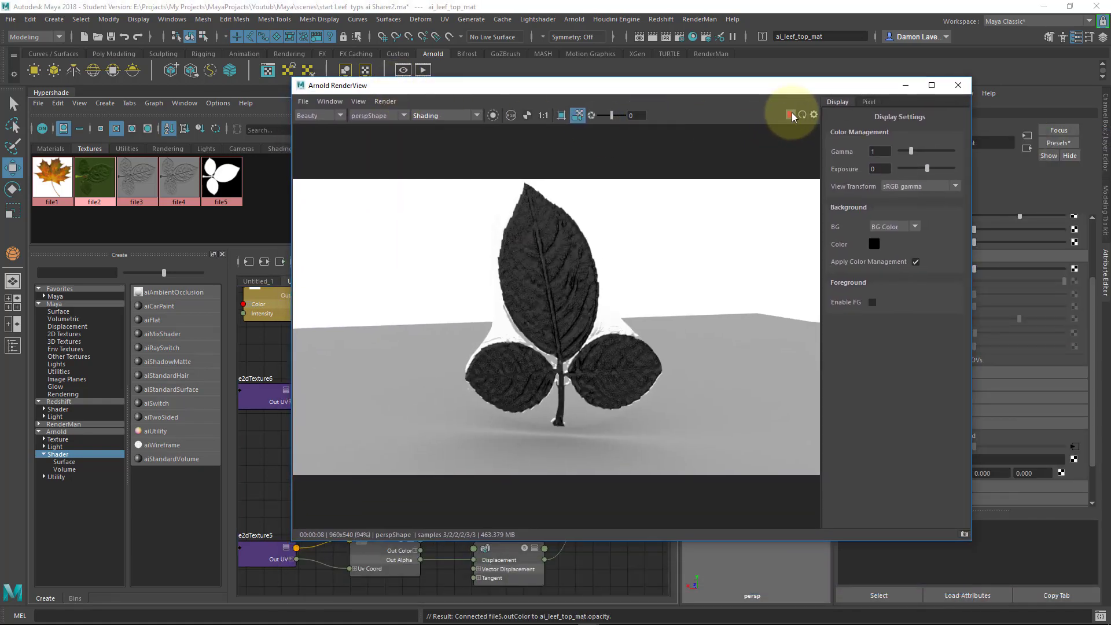
pyautogui.click(792, 115)
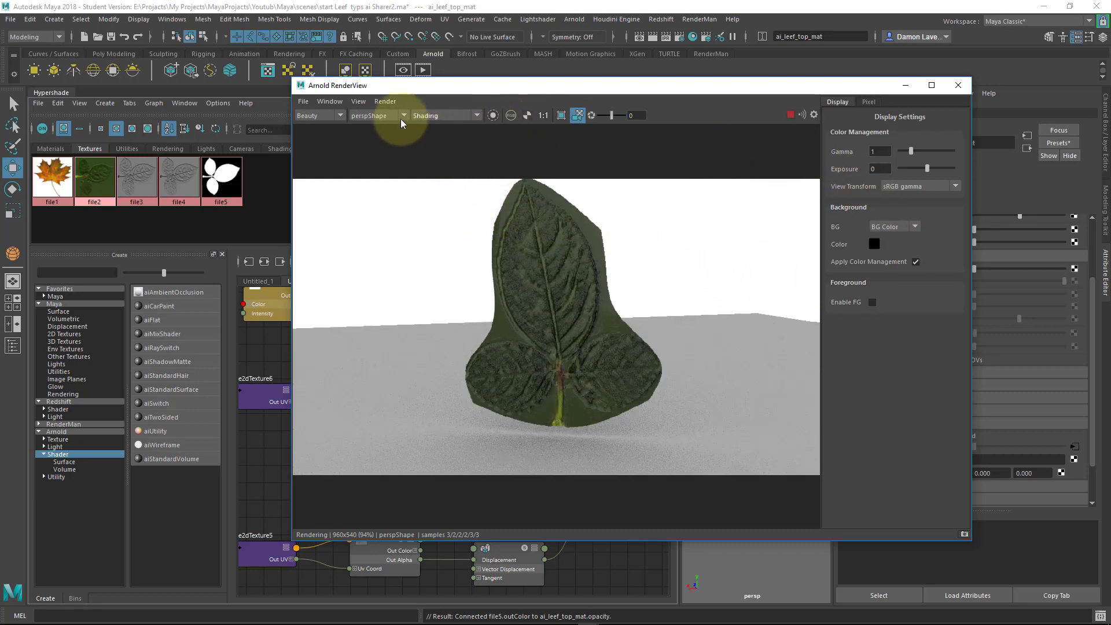
pyautogui.moveTo(489, 92); pyautogui.dragTo(421, 102)
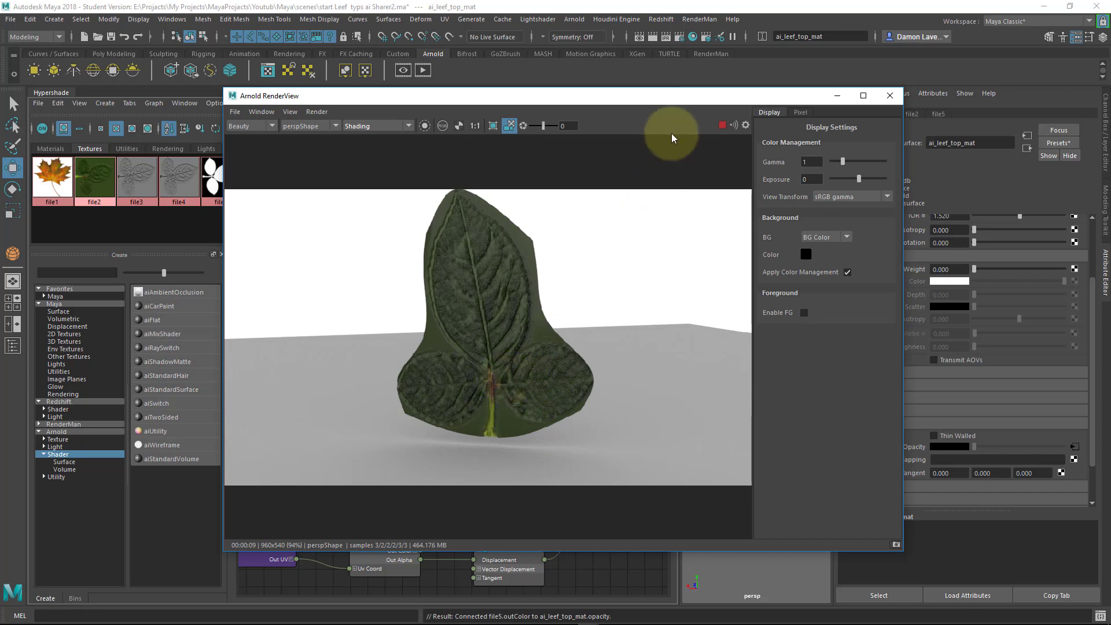
pyautogui.moveTo(665, 101); pyautogui.dragTo(464, 115)
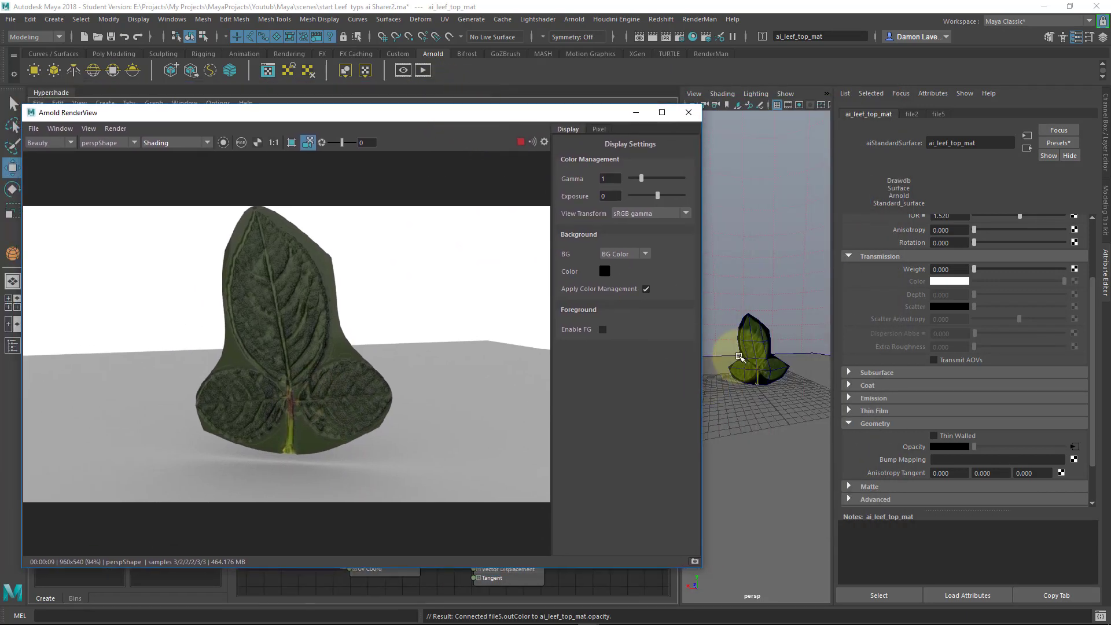
# - Turn off Opaque in the Arnold attributes of the leaf mesh shape and check the cutout in the render
pyautogui.click(753, 363)
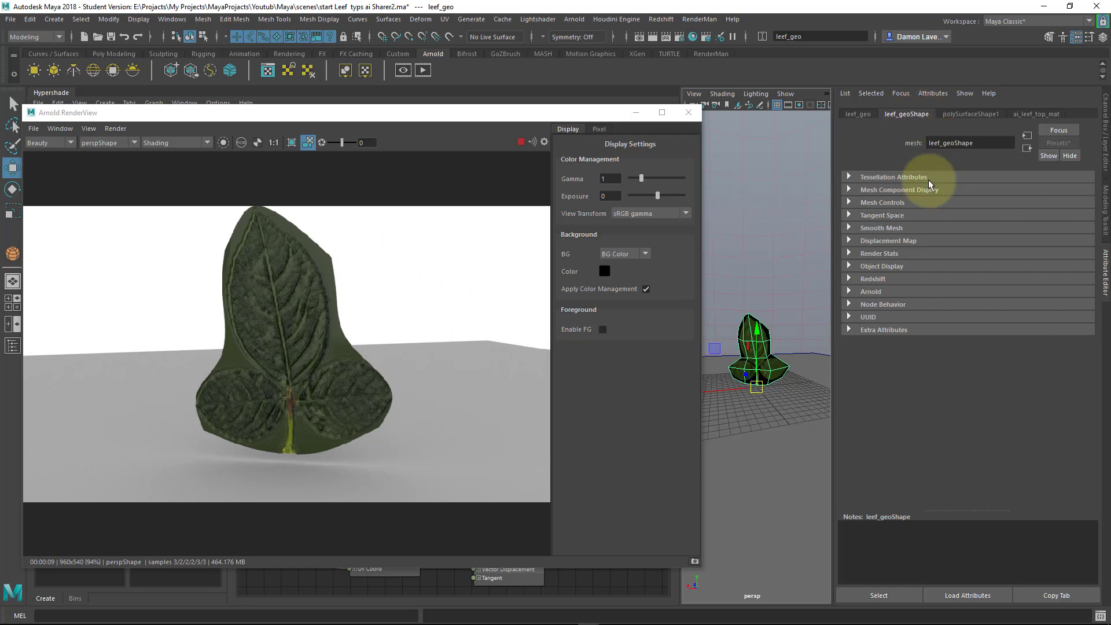
pyautogui.click(869, 293)
pyautogui.scroll(-3, 907, 478)
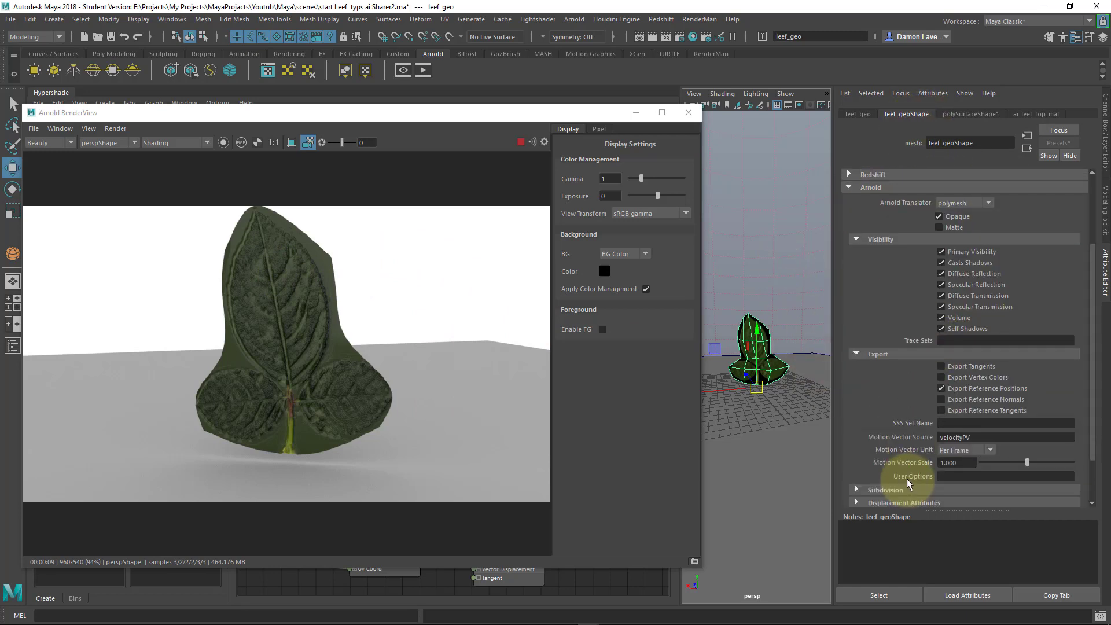
pyautogui.scroll(1, 917, 457)
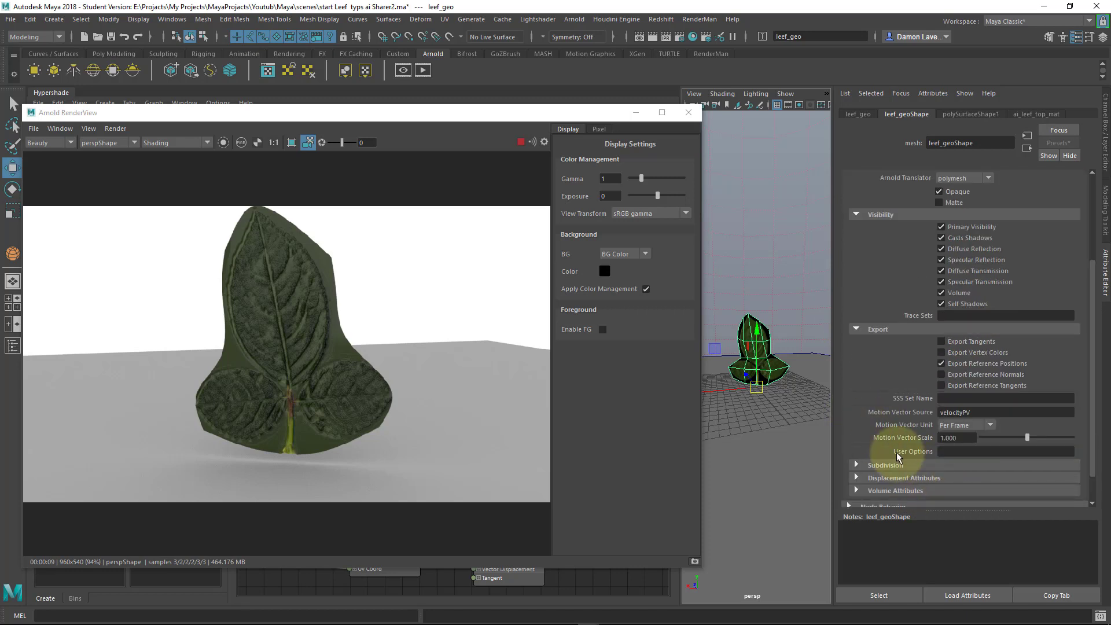
pyautogui.scroll(1, 905, 457)
pyautogui.scroll(1, 902, 450)
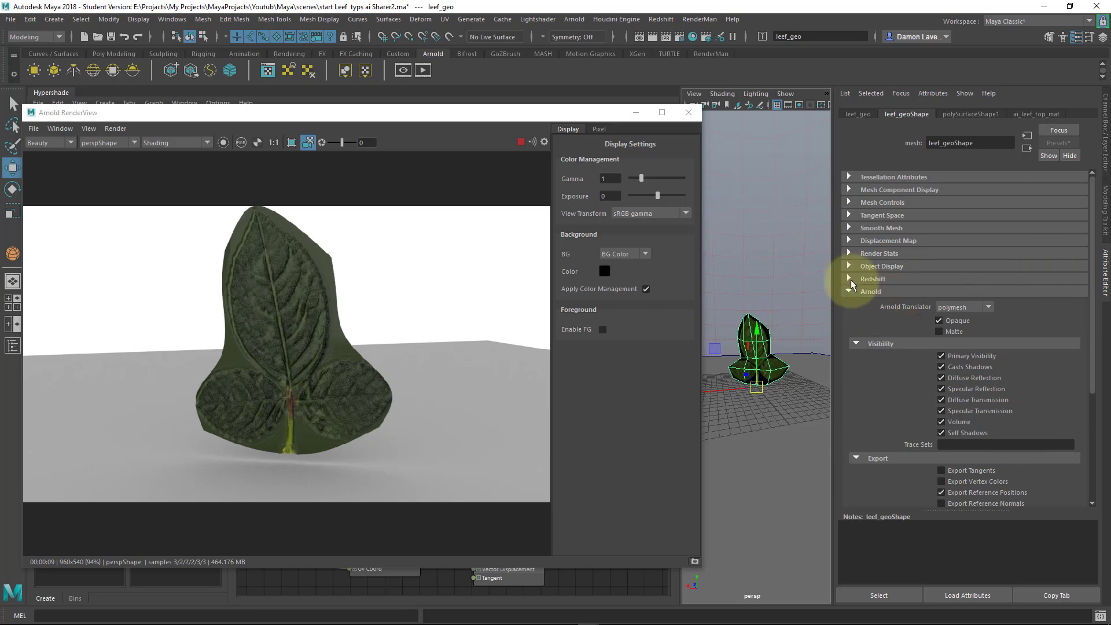
pyautogui.click(939, 321)
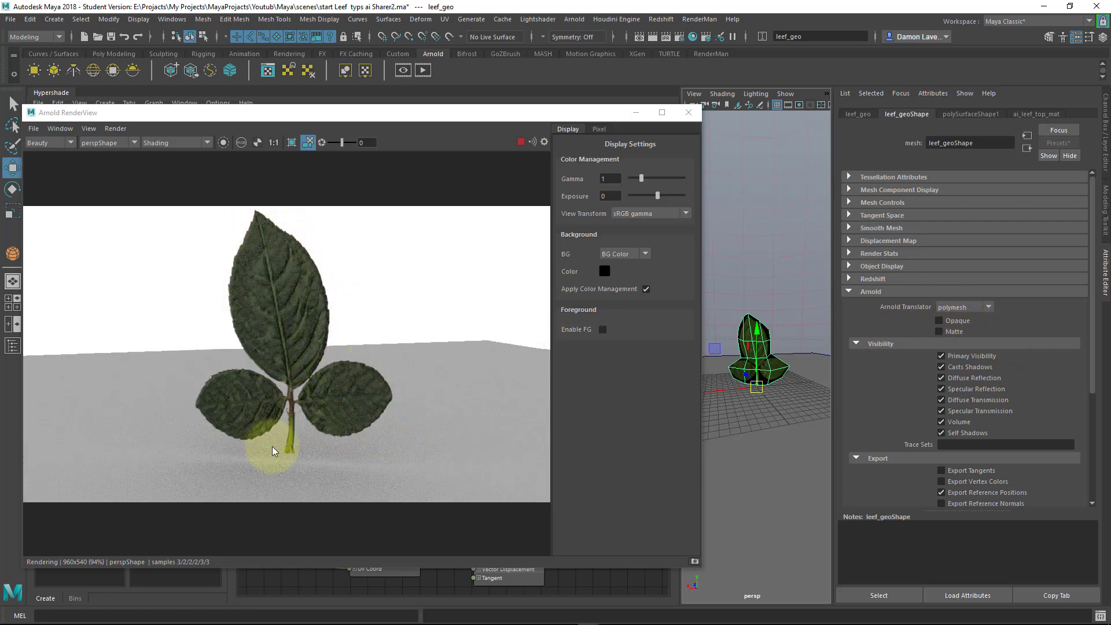
pyautogui.moveTo(382, 114); pyautogui.dragTo(703, 123)
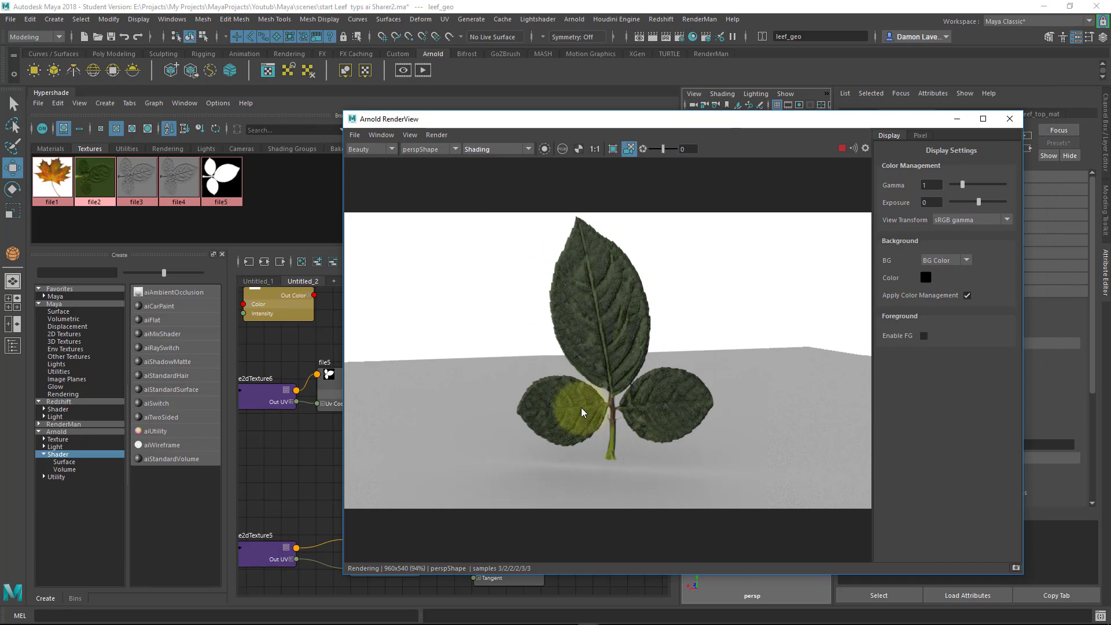
pyautogui.moveTo(564, 122); pyautogui.dragTo(1110, 72)
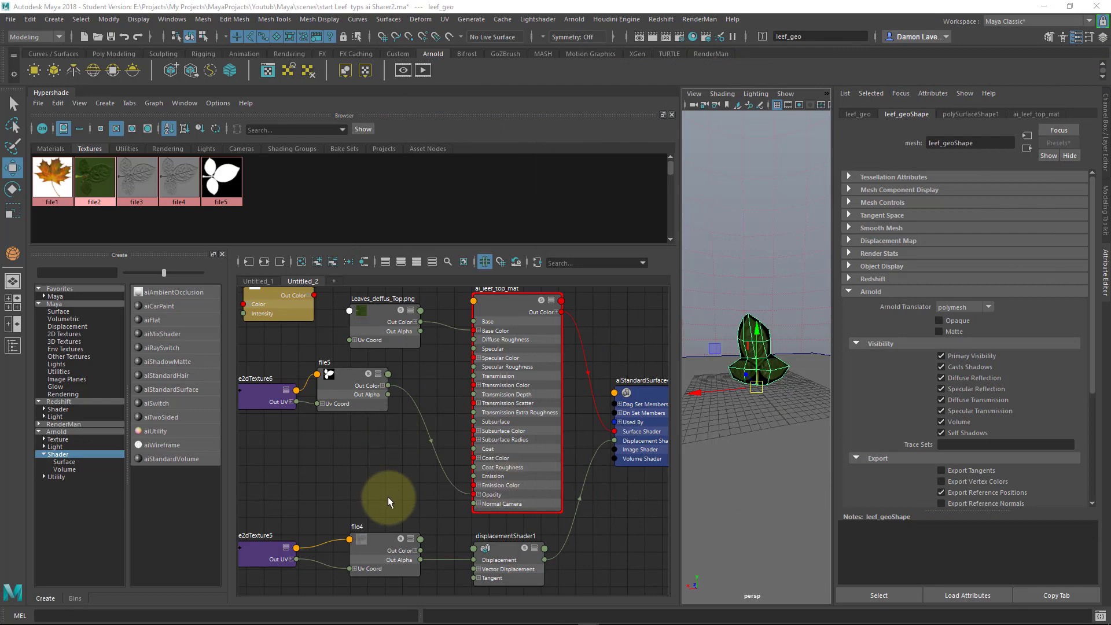
# - Rearrange the shader graph, moving file5 down beside the Opacity input and place2dTexture6 into open space ahead of the file nodes
pyautogui.keyDown('alt'); pyautogui.moveTo(384, 489); pyautogui.dragTo(433, 460, button='middle'); pyautogui.keyUp('alt')
pyautogui.keyDown('alt'); pyautogui.moveTo(433, 460); pyautogui.dragTo(489, 498, button='right'); pyautogui.keyUp('alt')
pyautogui.keyDown('alt'); pyautogui.moveTo(489, 498); pyautogui.dragTo(480, 569, button='middle'); pyautogui.keyUp('alt')
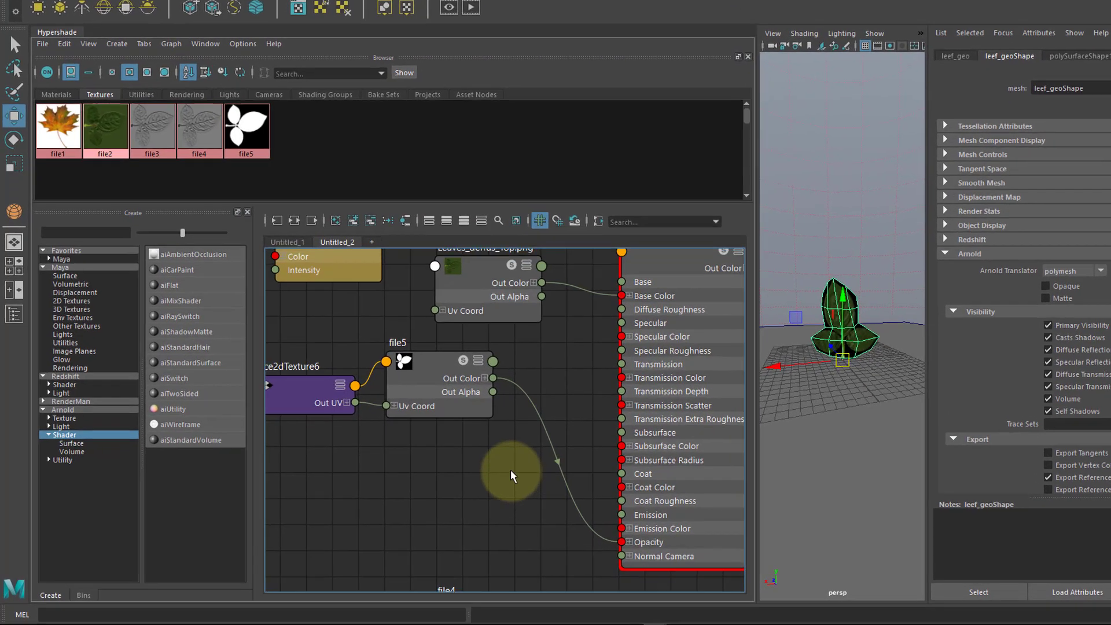
pyautogui.moveTo(384, 397); pyautogui.dragTo(416, 500)
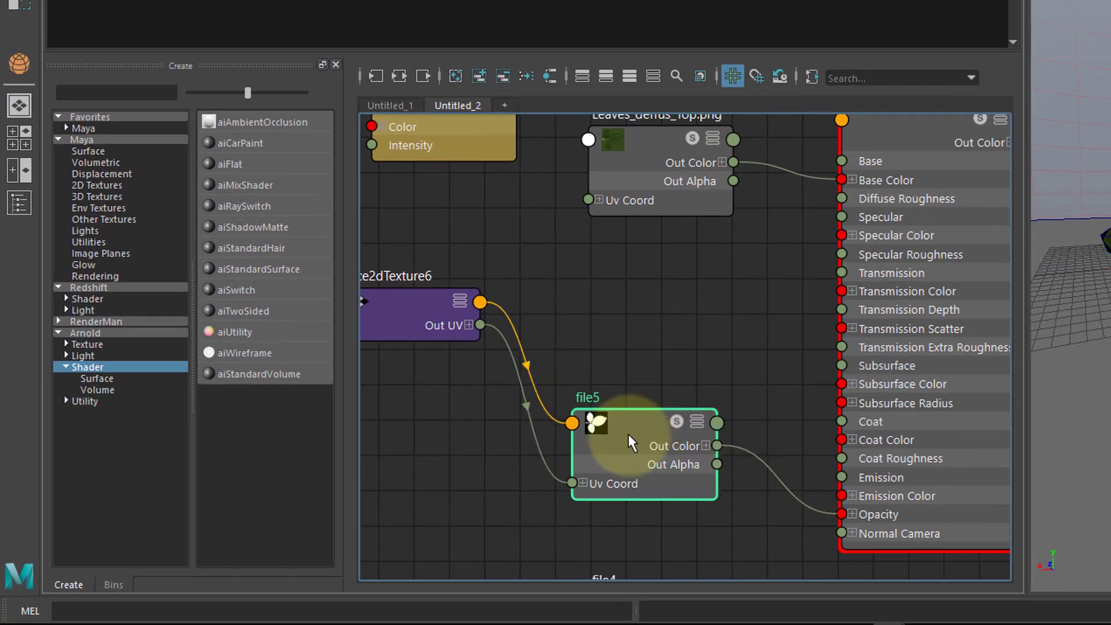
pyautogui.moveTo(631, 442); pyautogui.dragTo(617, 474)
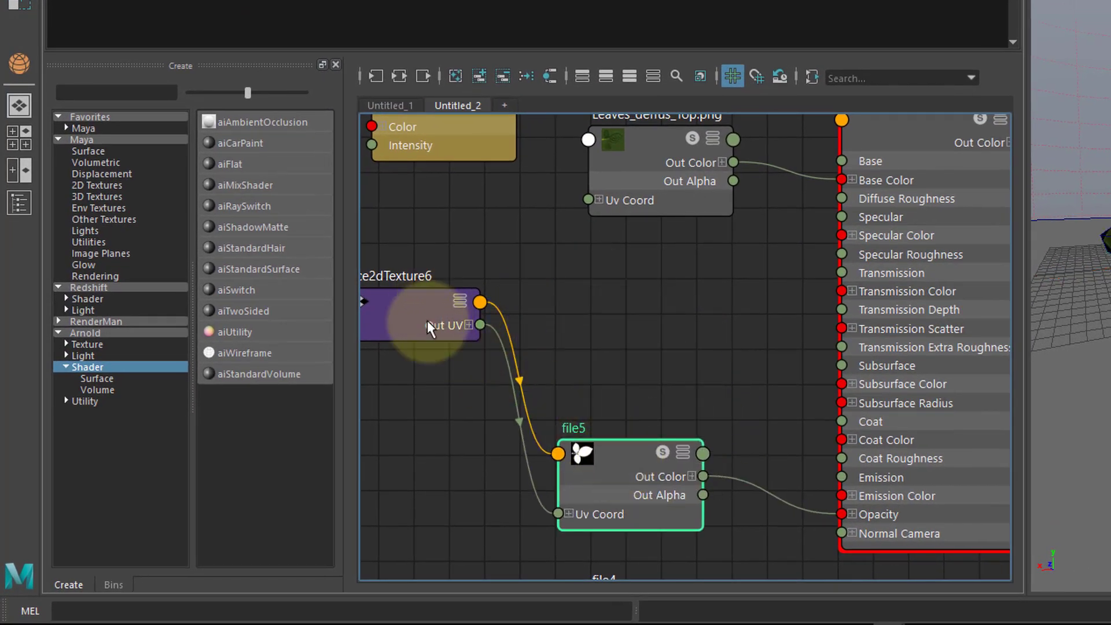
pyautogui.moveTo(444, 322); pyautogui.dragTo(446, 495)
pyautogui.keyDown('alt'); pyautogui.moveTo(528, 363); pyautogui.dragTo(660, 397, button='middle'); pyautogui.keyUp('alt')
pyautogui.keyDown('alt'); pyautogui.moveTo(660, 397); pyautogui.dragTo(569, 406, button='right'); pyautogui.keyUp('alt')
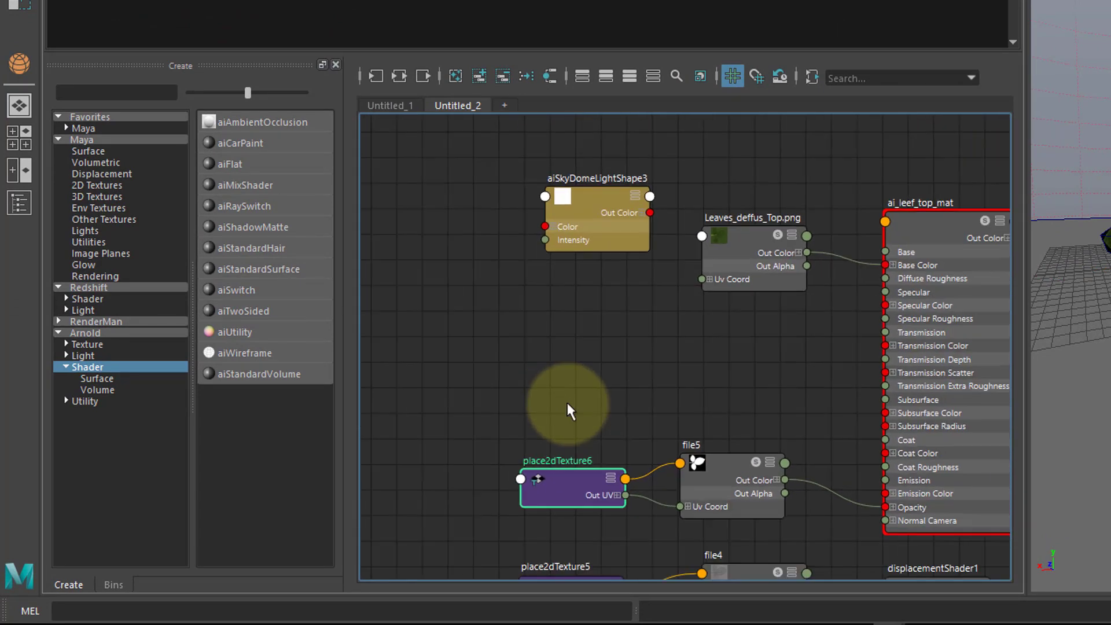
pyautogui.moveTo(559, 496); pyautogui.dragTo(486, 411)
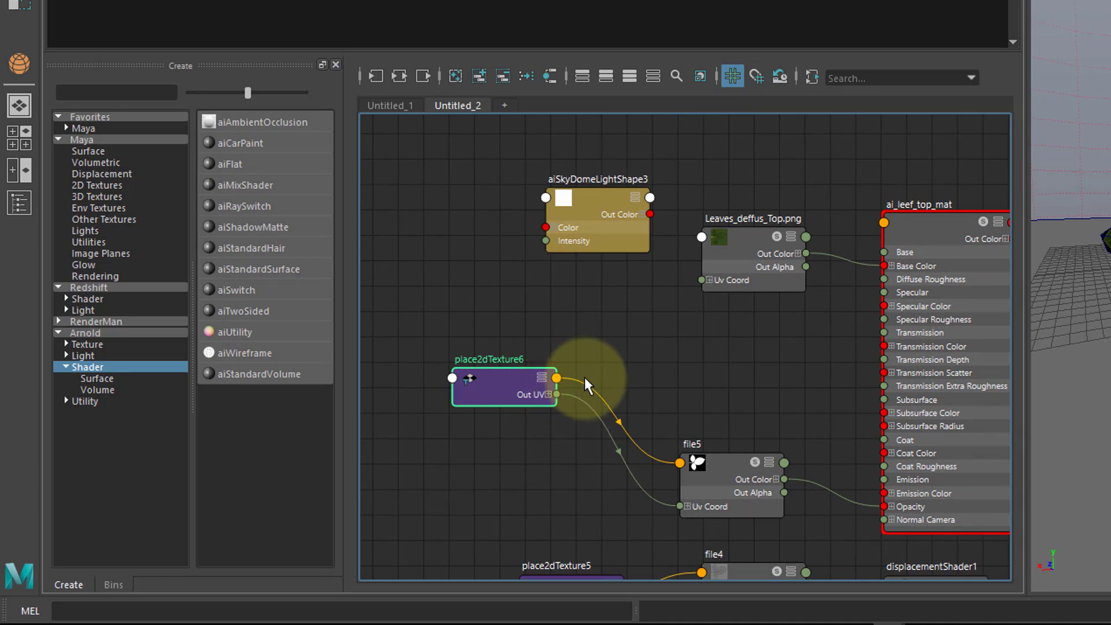
# - Connect all placement outputs of place2dTexture6 to the Leaves_deffus_Top.png node and move the placement node farther from the textures
pyautogui.keyDown('ctrl'); pyautogui.keyDown('shift'); pyautogui.moveTo(559, 380); pyautogui.dragTo(706, 239); pyautogui.keyUp('shift'); pyautogui.keyUp('ctrl')
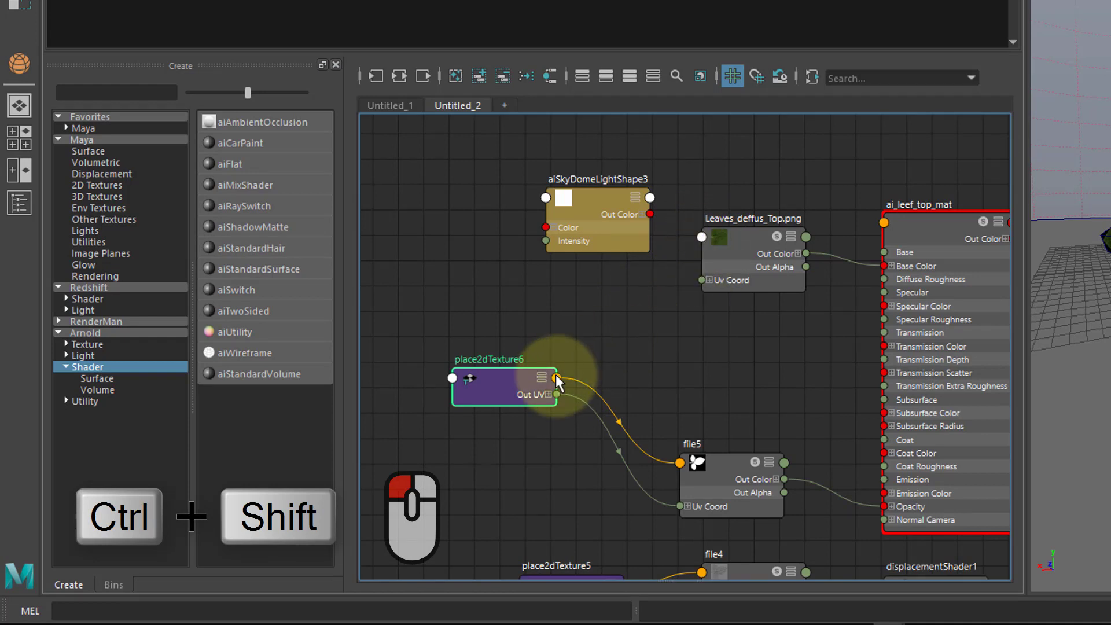
pyautogui.keyDown('ctrl'); pyautogui.keyDown('shift'); pyautogui.moveTo(558, 378); pyautogui.dragTo(702, 240); pyautogui.keyUp('shift'); pyautogui.keyUp('ctrl')
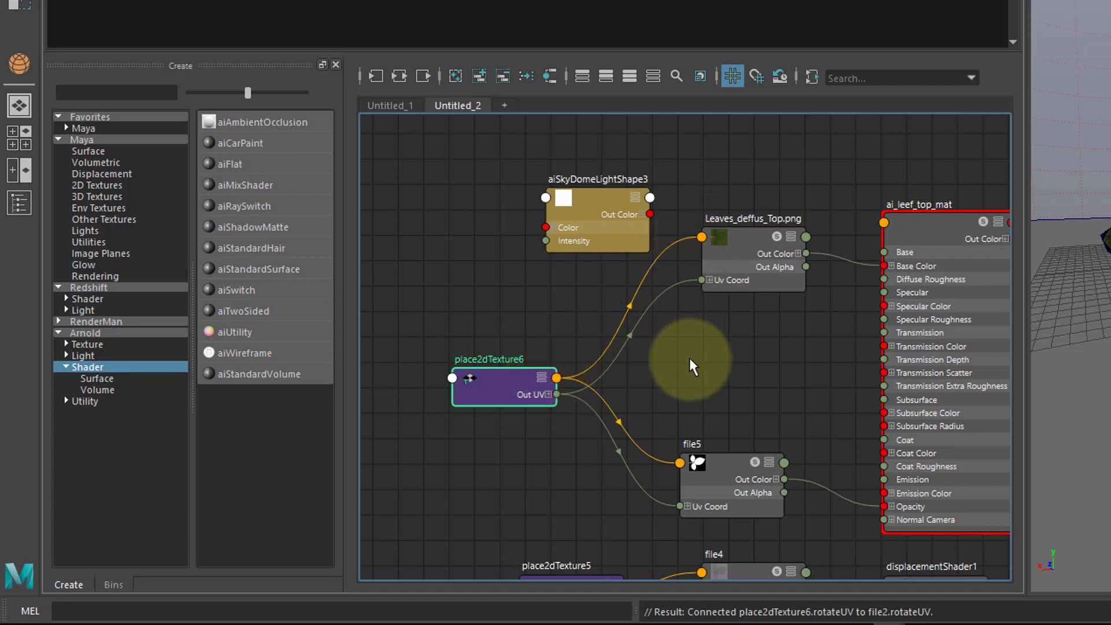
pyautogui.moveTo(488, 397); pyautogui.dragTo(407, 397)
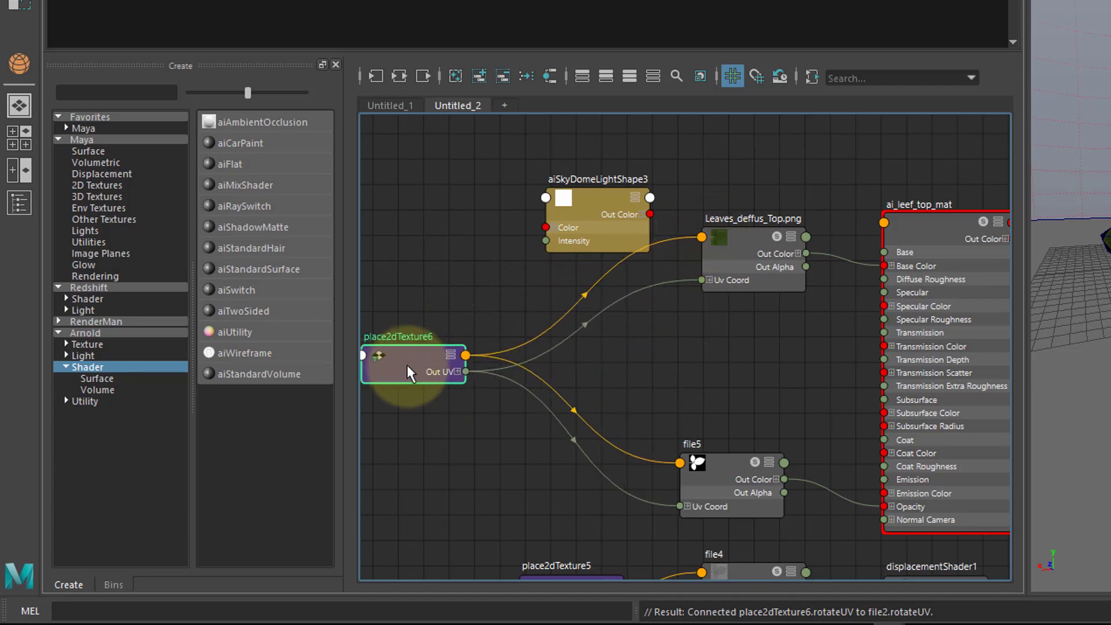
# - Connect all placement outputs of place2dTexture6 to file4, replacing place2dTexture5
pyautogui.moveTo(729, 376); pyautogui.dragTo(824, 302, button='middle')
pyautogui.keyDown('alt'); pyautogui.moveTo(741, 321); pyautogui.dragTo(694, 312, button='right'); pyautogui.keyUp('alt')
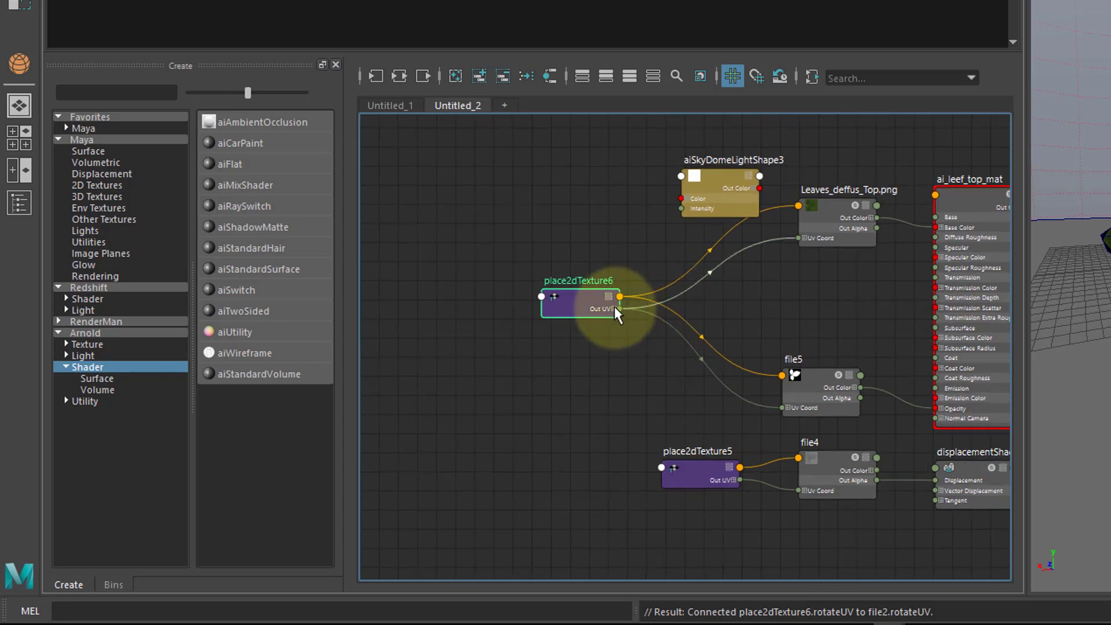
pyautogui.moveTo(618, 294); pyautogui.dragTo(778, 446, button='middle')
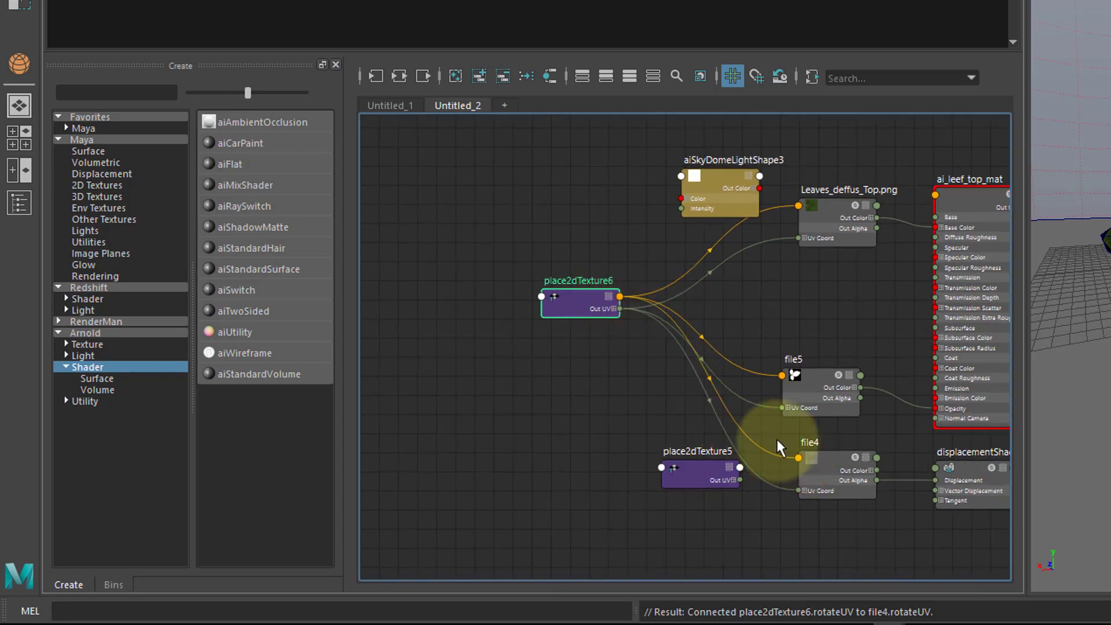
# - Move the disconnected place2dTexture5 away from the textures and raise place2dTexture6 level with Leaves_deffus_Top.png
pyautogui.moveTo(683, 452); pyautogui.dragTo(443, 362)
pyautogui.click(652, 508)
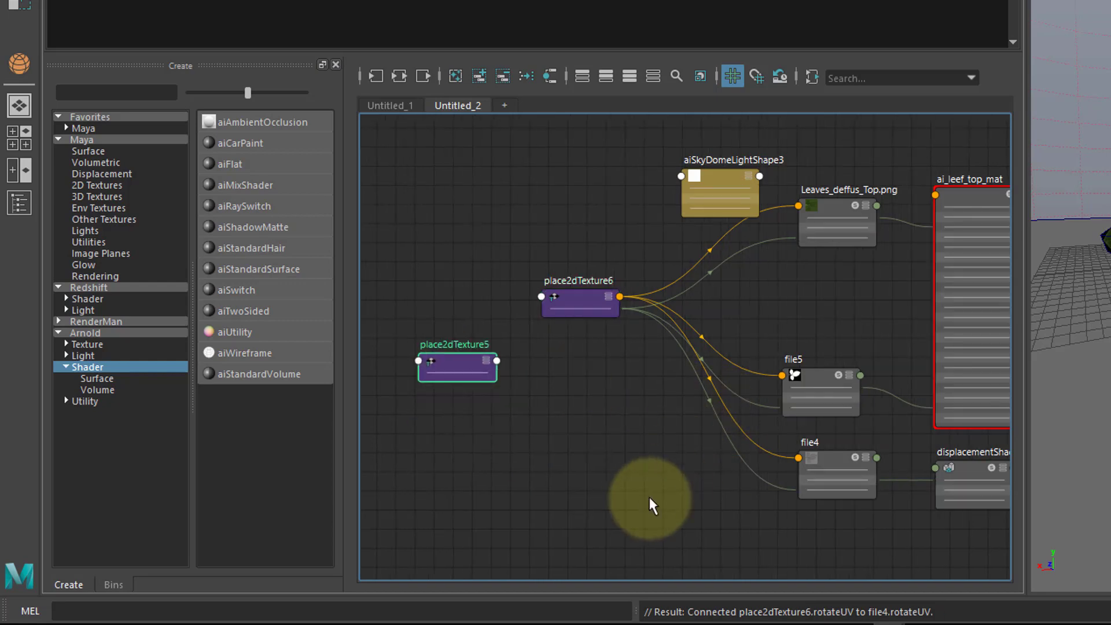
pyautogui.keyDown('alt'); pyautogui.moveTo(736, 377); pyautogui.dragTo(764, 392, button='middle'); pyautogui.keyUp('alt')
pyautogui.keyDown('alt'); pyautogui.moveTo(764, 392); pyautogui.dragTo(787, 394, button='right'); pyautogui.keyUp('alt')
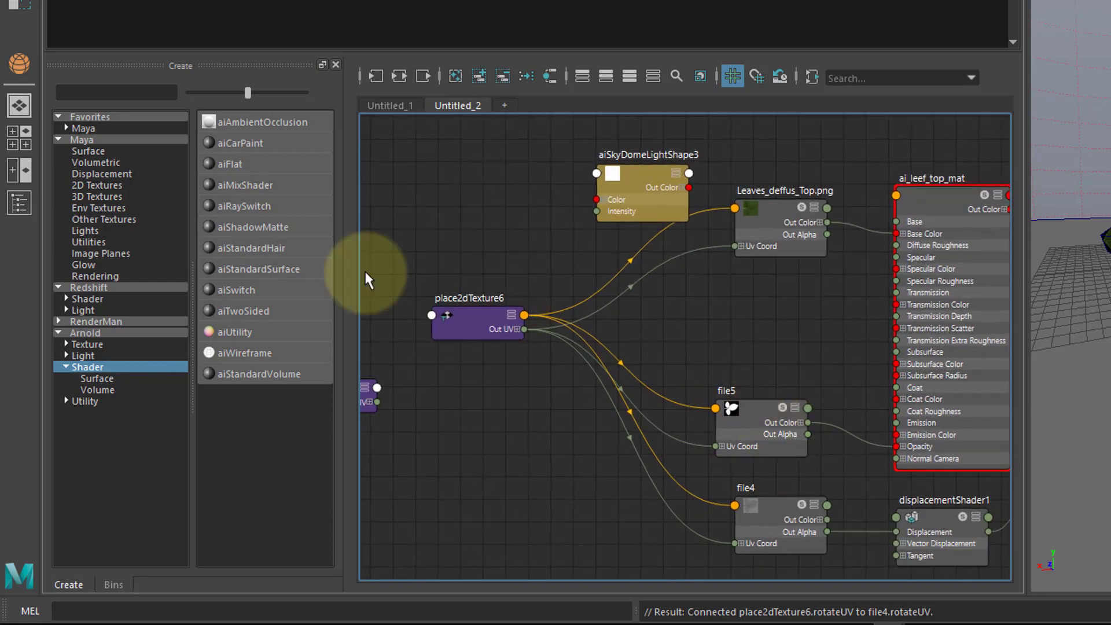
pyautogui.moveTo(459, 322); pyautogui.dragTo(387, 204)
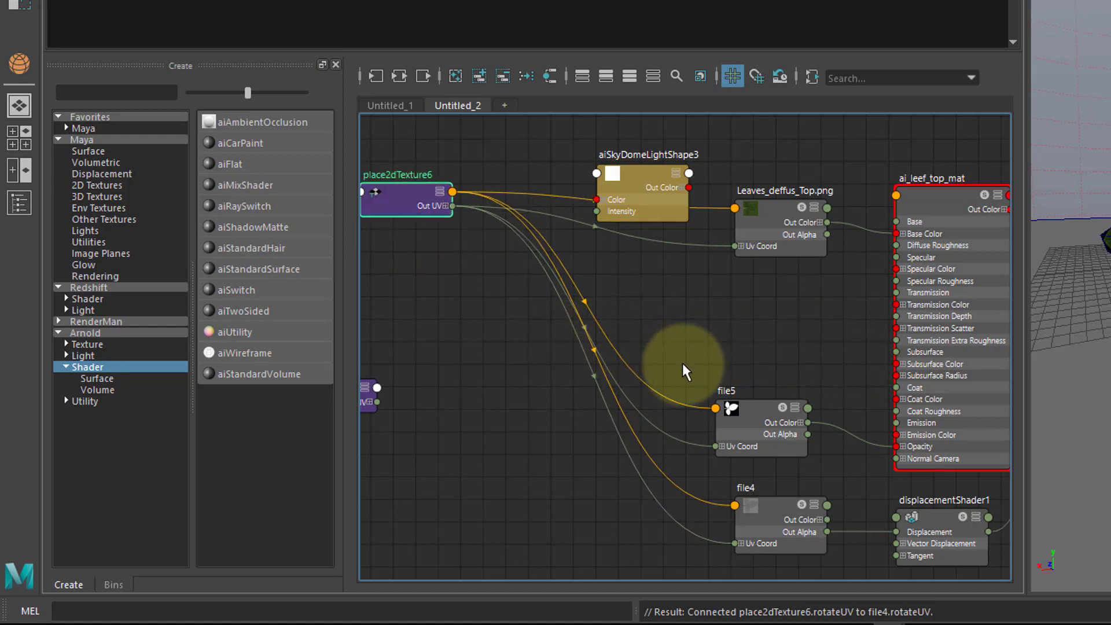
# - Map a File texture to the specular Color of ai_leef_top_mat
pyautogui.scroll(5, 675, 365)
pyautogui.keyDown('alt'); pyautogui.moveTo(801, 266); pyautogui.dragTo(666, 386, button='middle'); pyautogui.keyUp('alt')
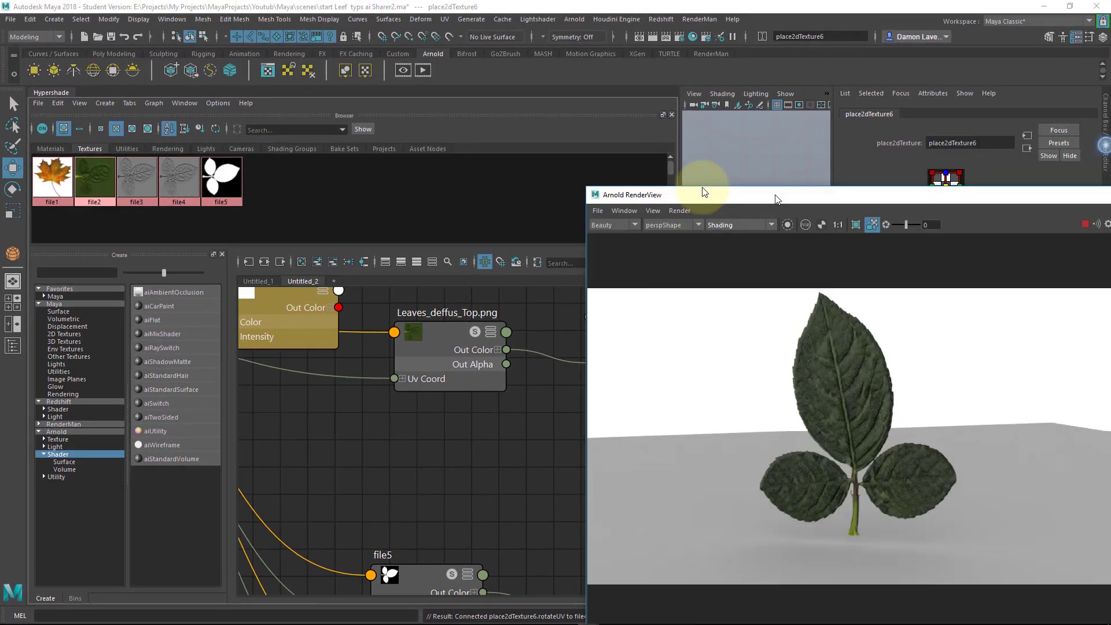
pyautogui.moveTo(702, 186); pyautogui.dragTo(598, 126)
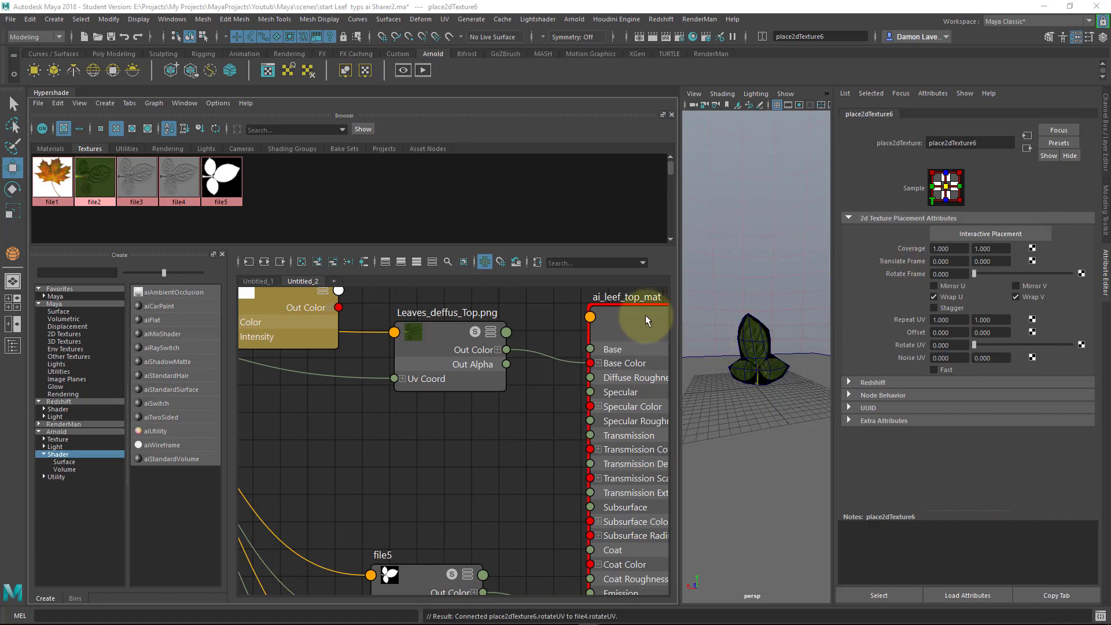
pyautogui.click(643, 315)
pyautogui.scroll(3, 942, 322)
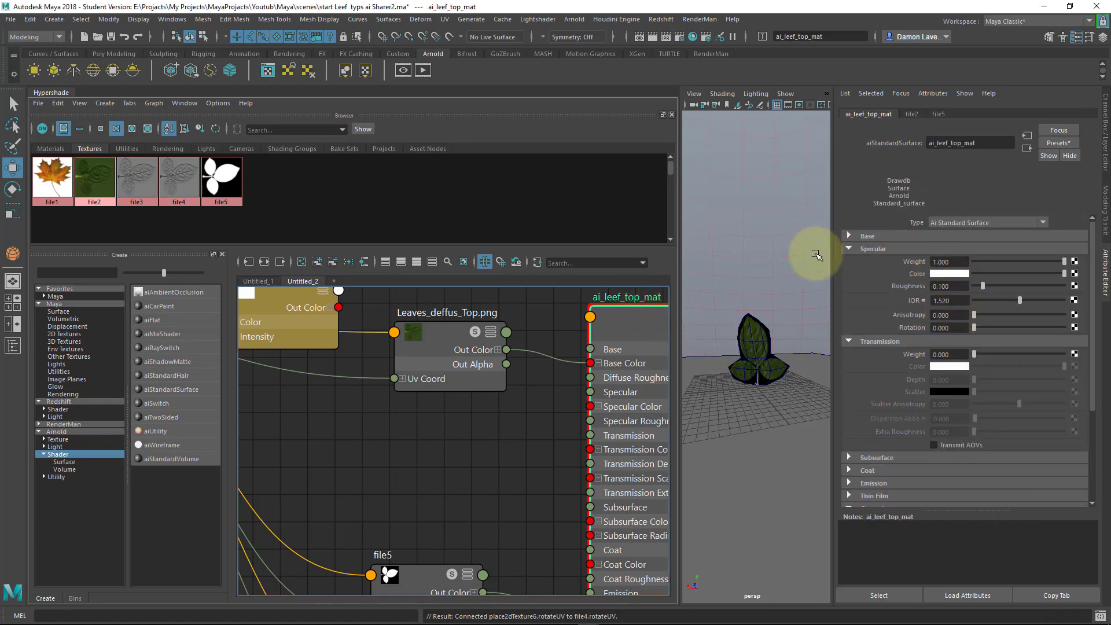
pyautogui.click(1074, 276)
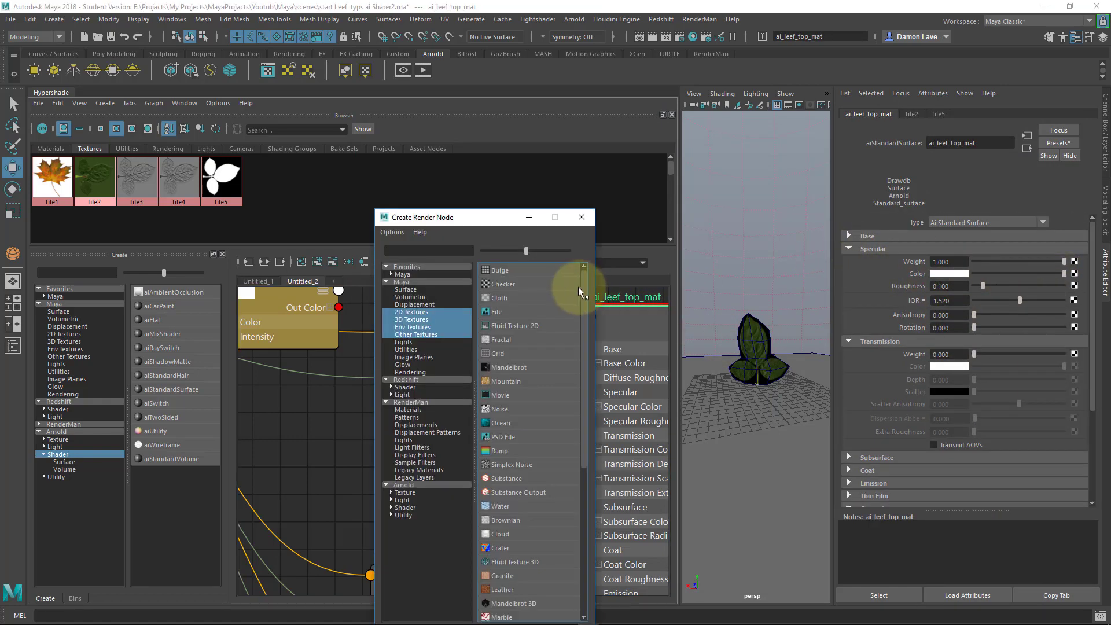
pyautogui.click(512, 312)
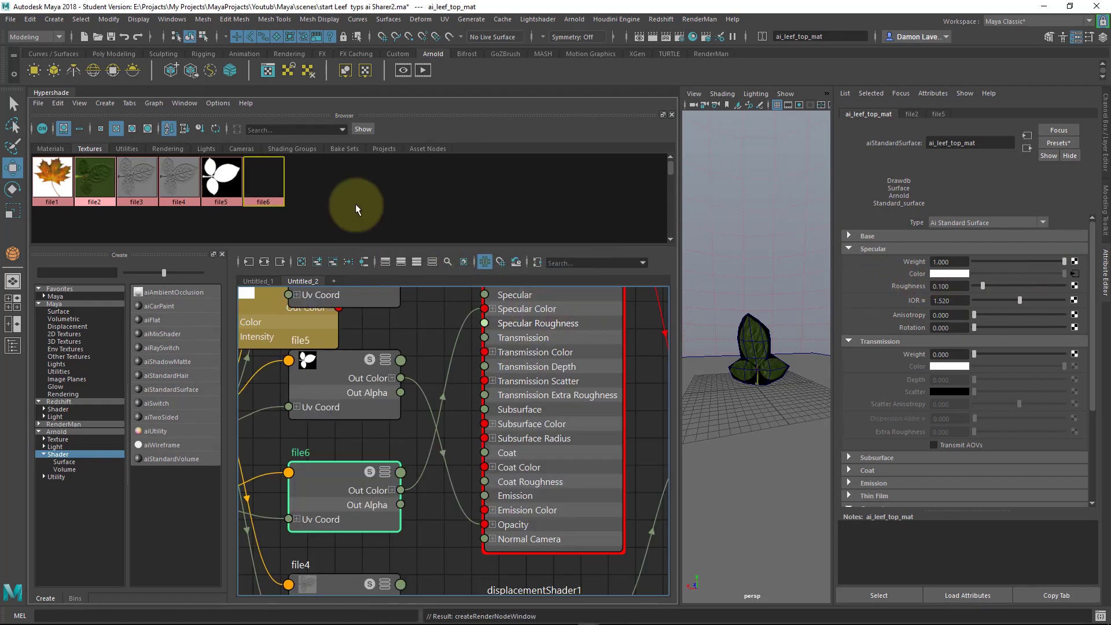
# - Load Leaves_spacular_Top.png from sourceimages into the file6 texture and check the leaf render
pyautogui.click(1075, 274)
pyautogui.click(1075, 272)
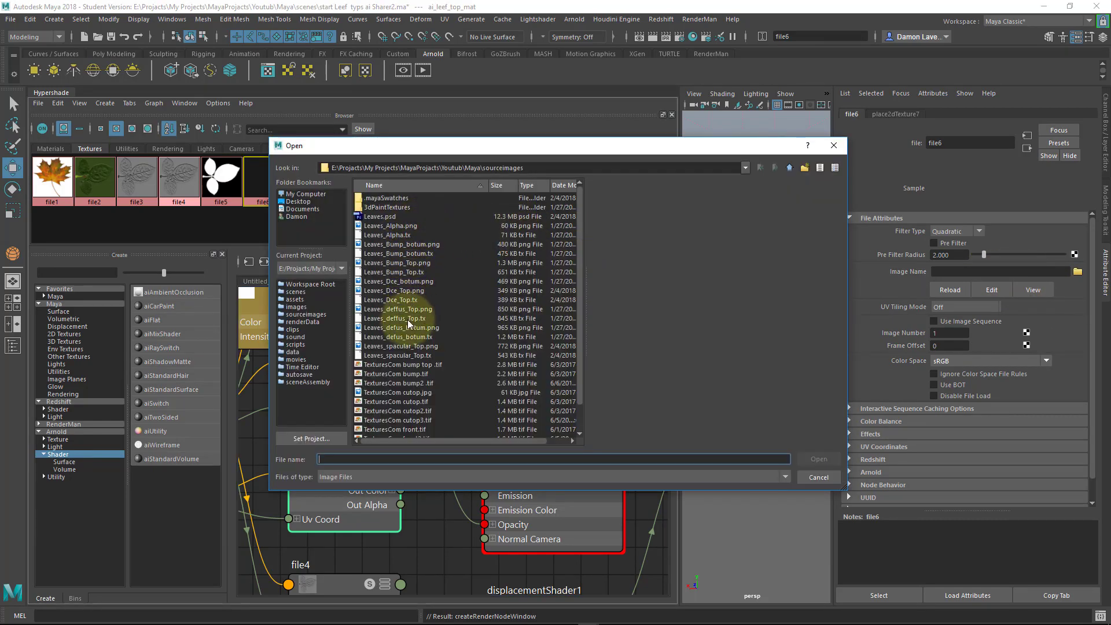
pyautogui.click(402, 346)
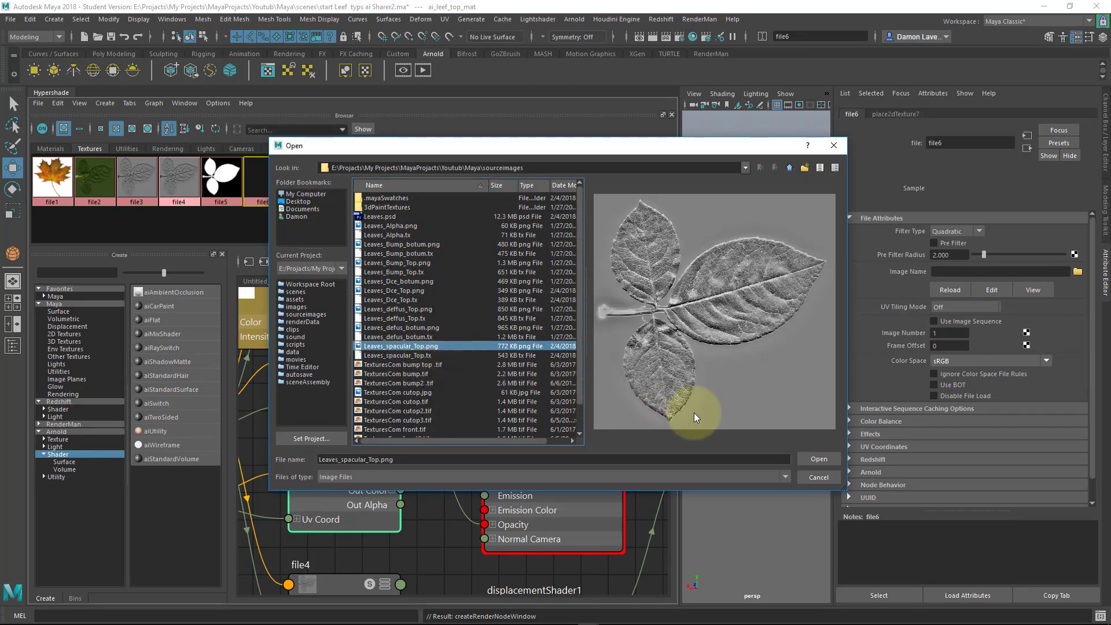
pyautogui.click(818, 460)
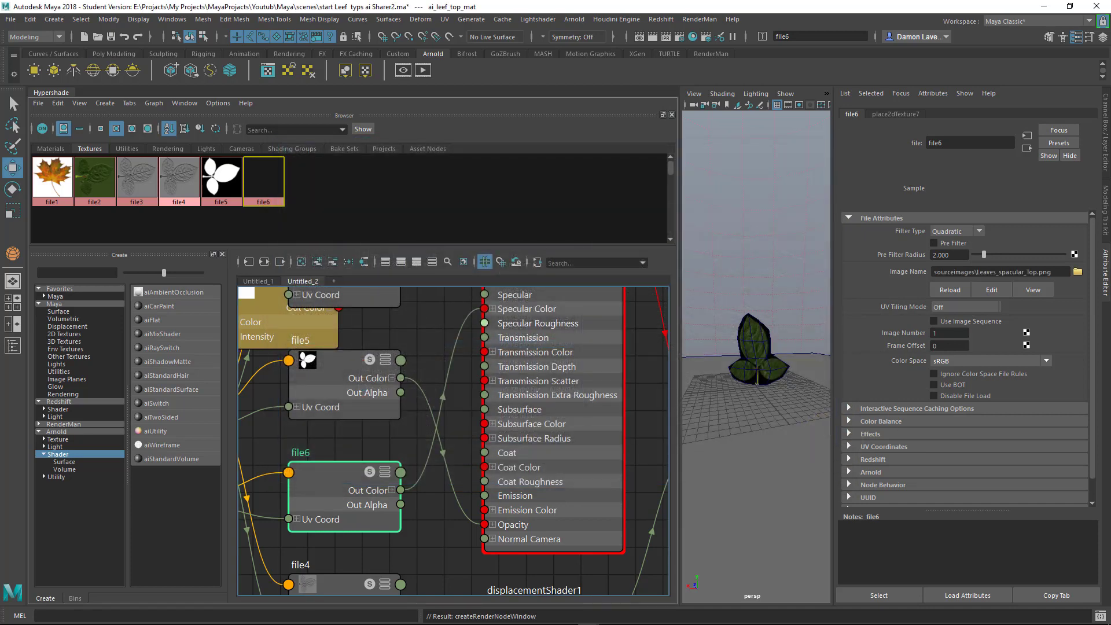
pyautogui.moveTo(1110, 102); pyautogui.dragTo(560, 95)
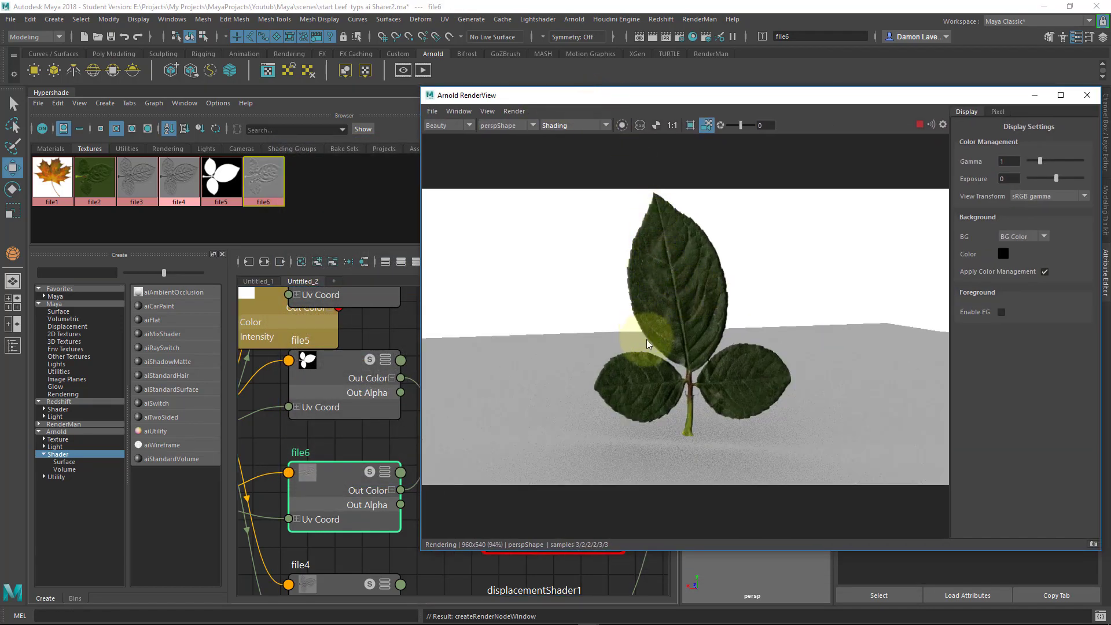
pyautogui.moveTo(662, 99); pyautogui.dragTo(697, 125)
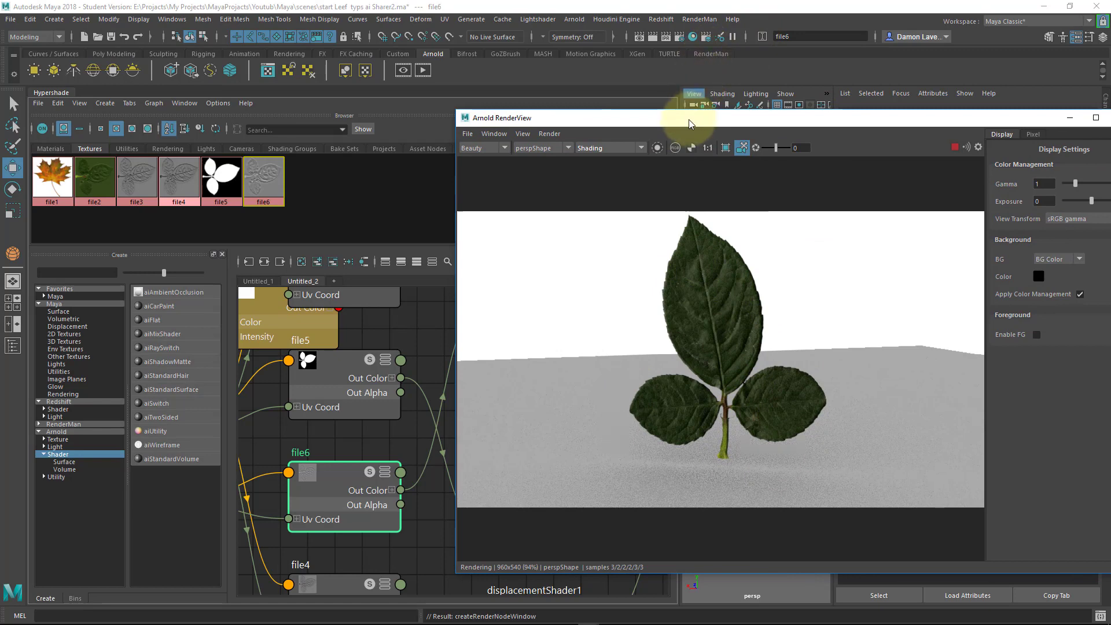
pyautogui.moveTo(688, 117); pyautogui.dragTo(1110, 153)
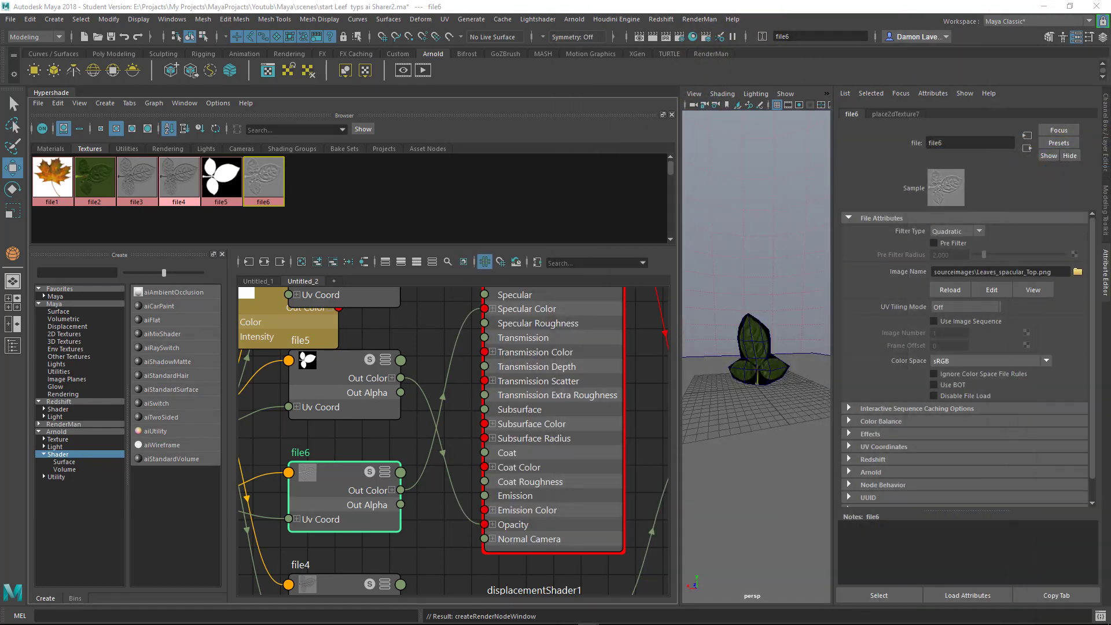
# - Set the specular IOR of ai_leef_top_mat to 5, its weight to about 0.513 and its roughness to about 0.416
pyautogui.click(567, 295)
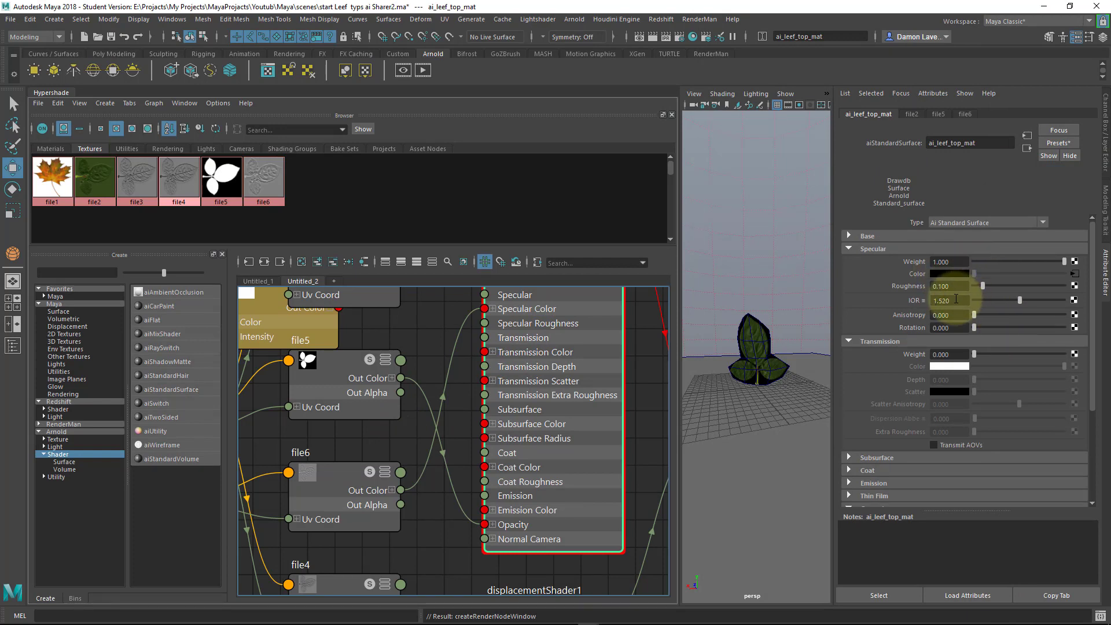
pyautogui.moveTo(956, 300); pyautogui.dragTo(908, 304)
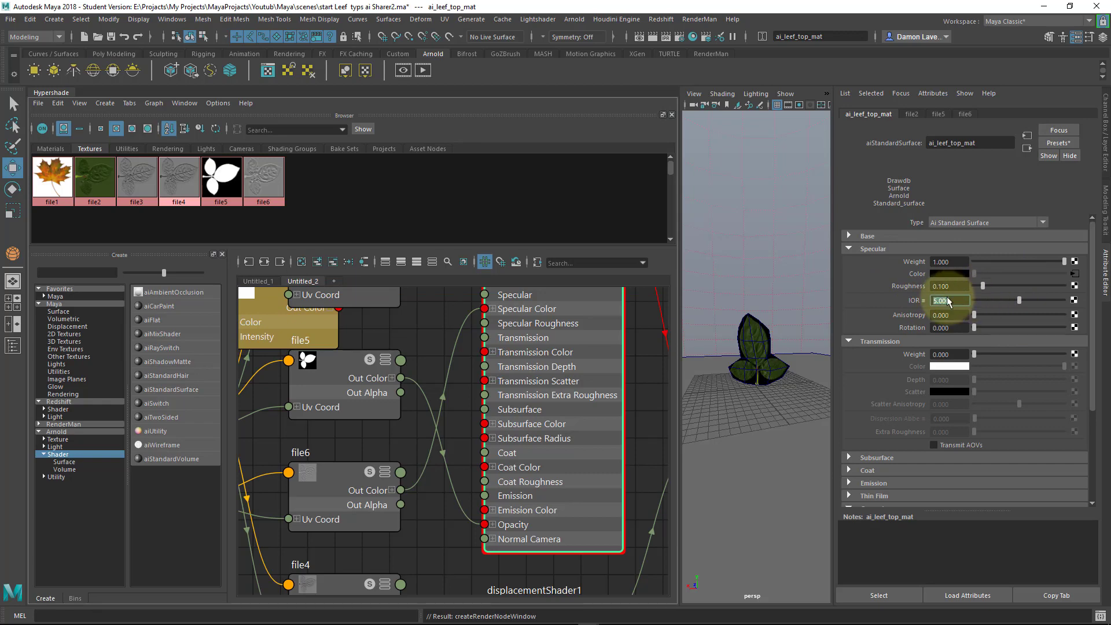
pyautogui.moveTo(818, 133); pyautogui.dragTo(265, 87)
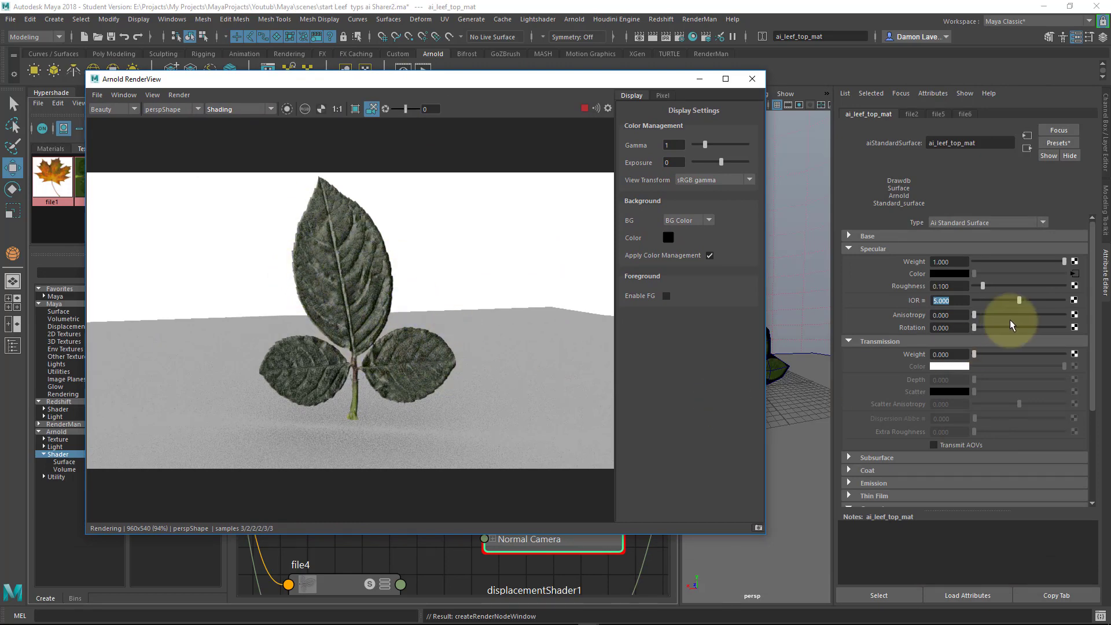
pyautogui.moveTo(1035, 261); pyautogui.dragTo(1012, 287)
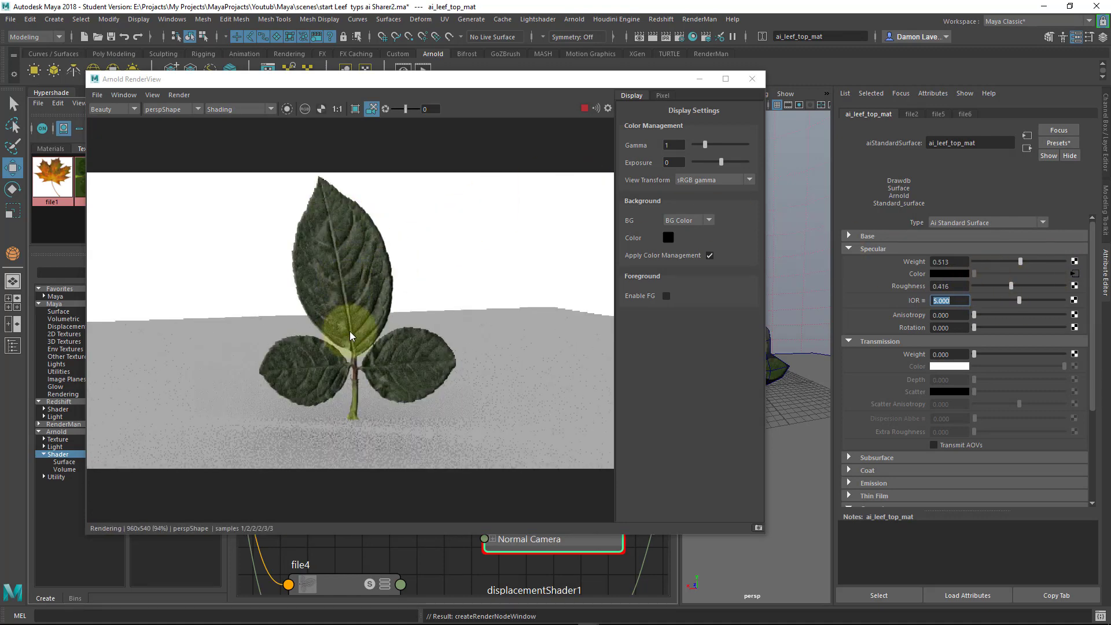
# - Set the specular IOR of ai_leef_top_mat to 2 and inspect the rendered leaf close up and from the side
pyautogui.moveTo(381, 287)
pyautogui.keyDown('alt'); pyautogui.mouseDown()
pyautogui.moveTo(363, 288)
pyautogui.moveTo(371, 279)
pyautogui.mouseUp(); pyautogui.keyUp('alt')
pyautogui.keyDown('alt'); pyautogui.moveTo(373, 284); pyautogui.dragTo(727, 407, button='right'); pyautogui.keyUp('alt')
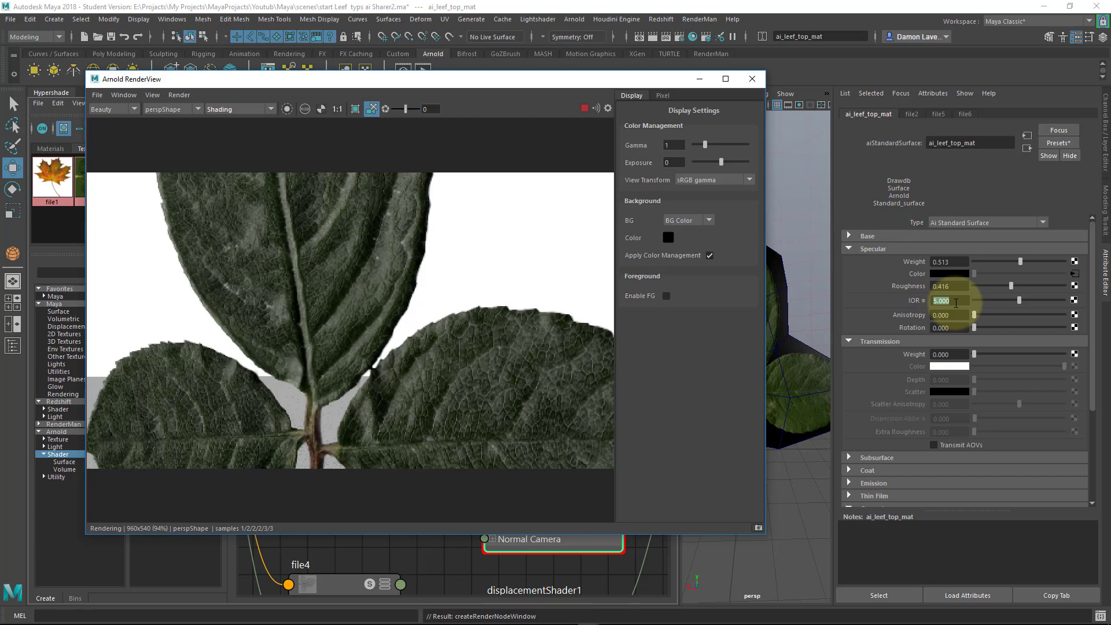
pyautogui.click(387, 365)
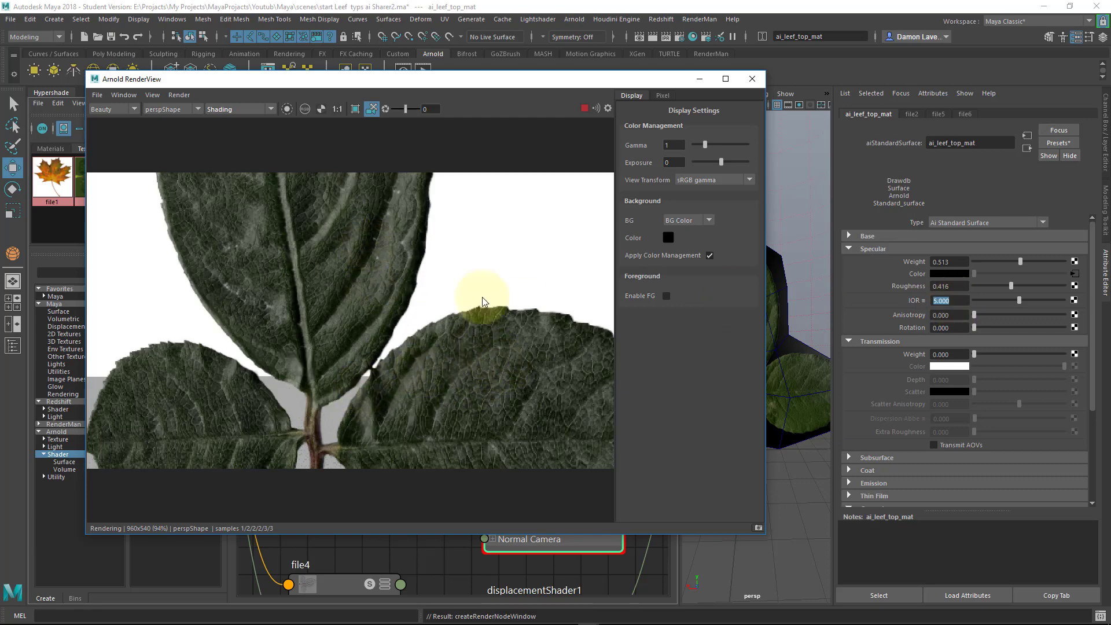
pyautogui.moveTo(956, 301); pyautogui.dragTo(852, 283)
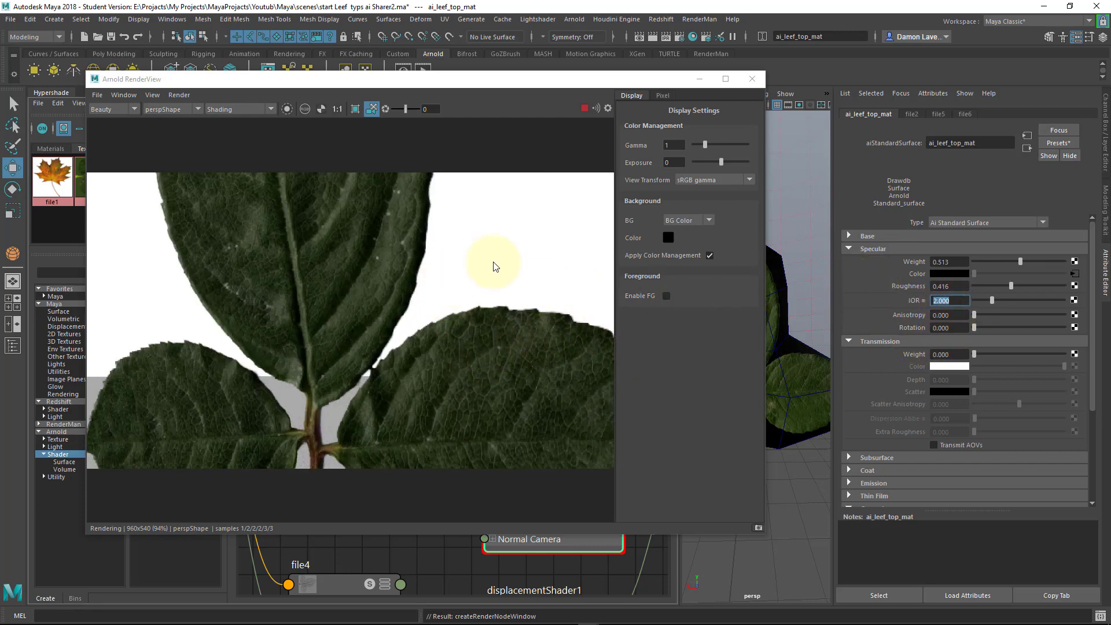
pyautogui.keyDown('alt'); pyautogui.moveTo(493, 266); pyautogui.dragTo(275, 267); pyautogui.keyUp('alt')
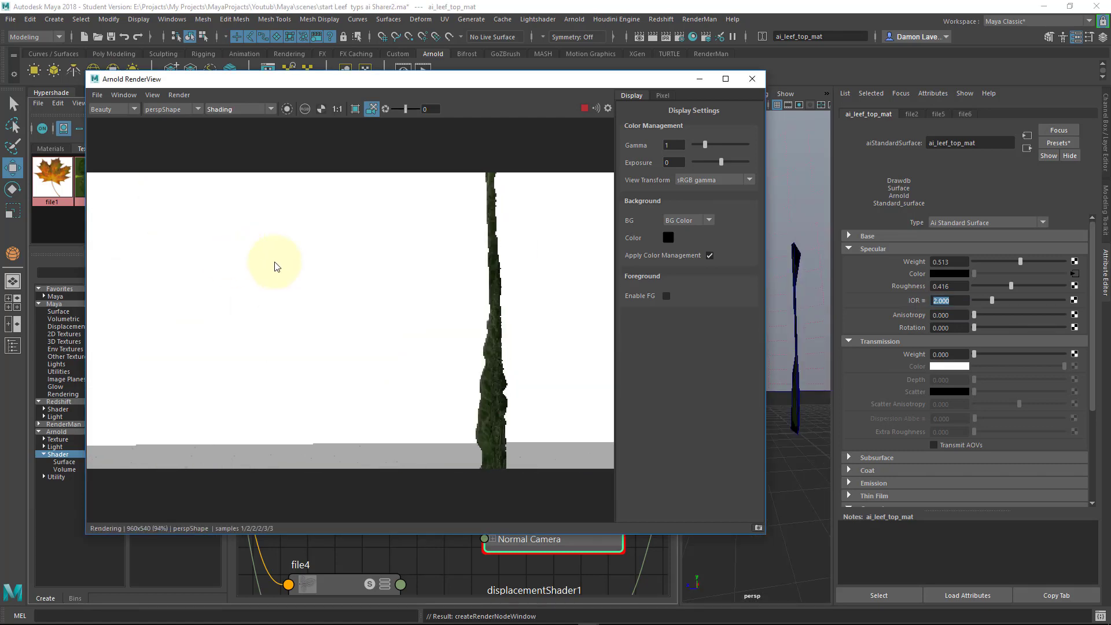
pyautogui.keyDown('alt'); pyautogui.moveTo(428, 326); pyautogui.dragTo(468, 355); pyautogui.keyUp('alt')
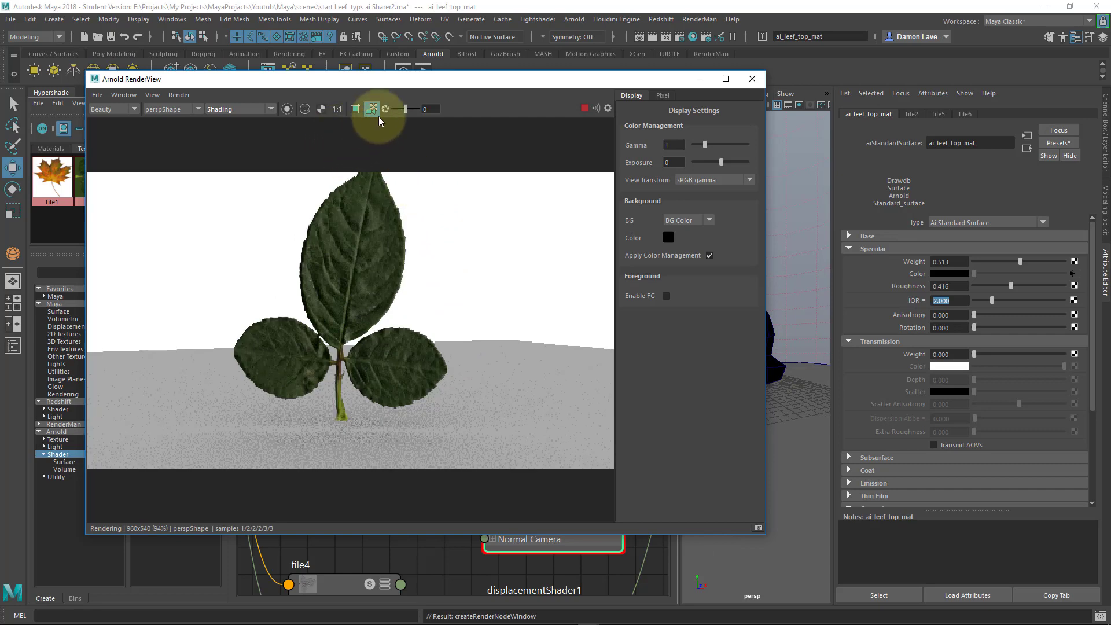
pyautogui.moveTo(412, 88); pyautogui.dragTo(704, 93)
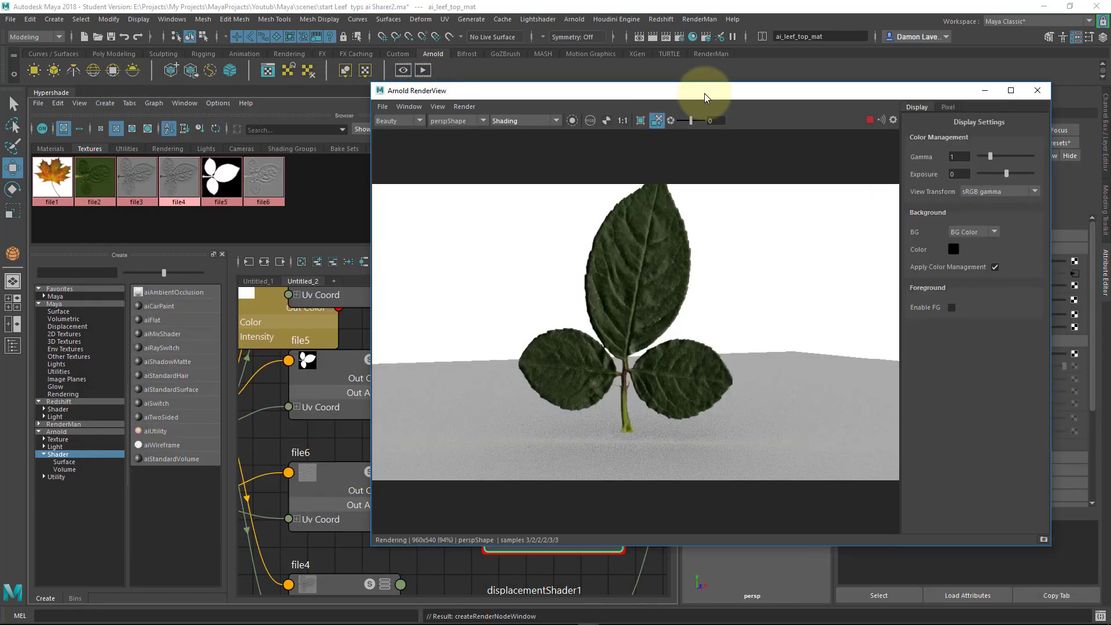
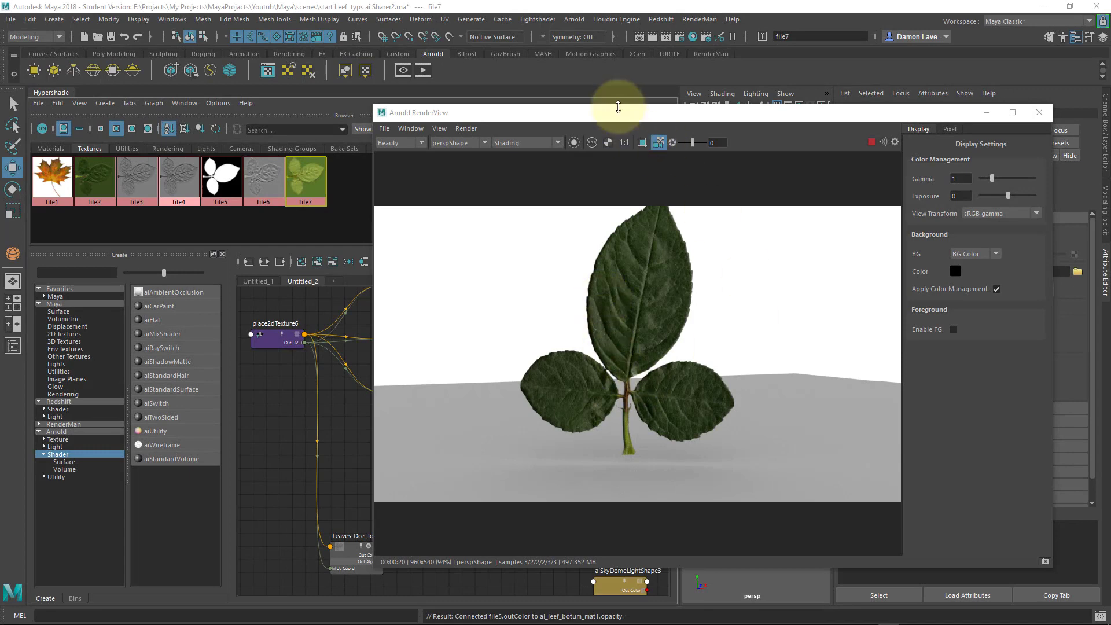
# - Arrange Leaves_Alpha.png, Leaves_spacular_Top.png and place2dTexture6 compactly around the Leaves_deffus_Top.png node feeding ai_leef_top_mat
pyautogui.moveTo(622, 119); pyautogui.dragTo(1108, 139)
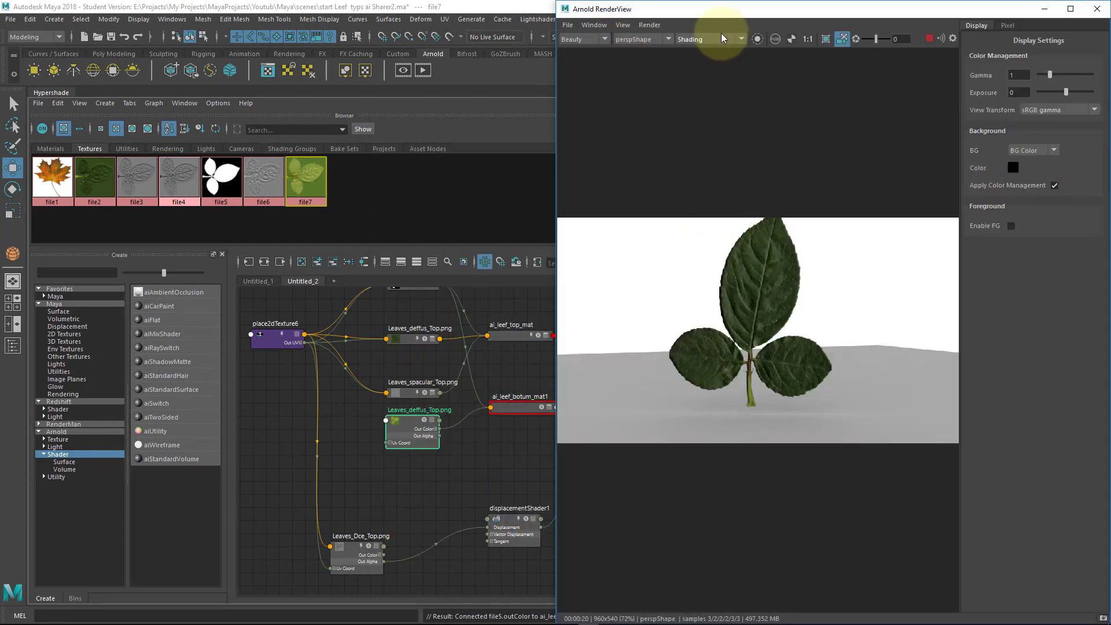
pyautogui.moveTo(744, 19); pyautogui.dragTo(1110, 78)
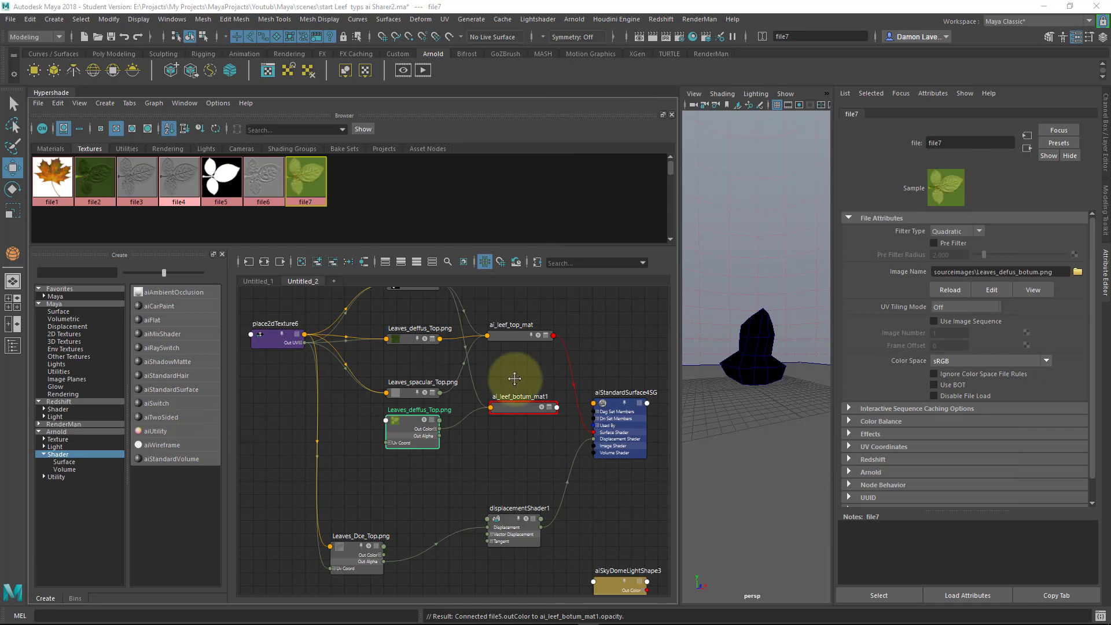
pyautogui.keyDown('alt'); pyautogui.moveTo(512, 375); pyautogui.dragTo(520, 435, button='middle'); pyautogui.keyUp('alt')
pyautogui.moveTo(421, 450); pyautogui.dragTo(419, 421)
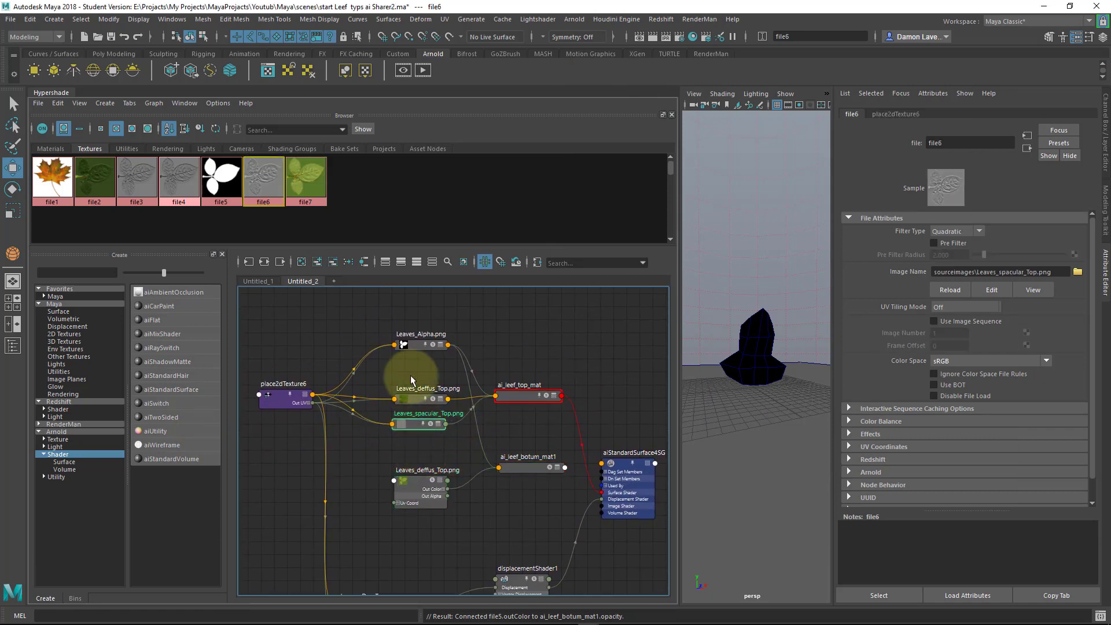
pyautogui.moveTo(419, 343); pyautogui.dragTo(408, 409)
pyautogui.moveTo(279, 399); pyautogui.dragTo(281, 381)
pyautogui.moveTo(419, 379); pyautogui.dragTo(418, 370)
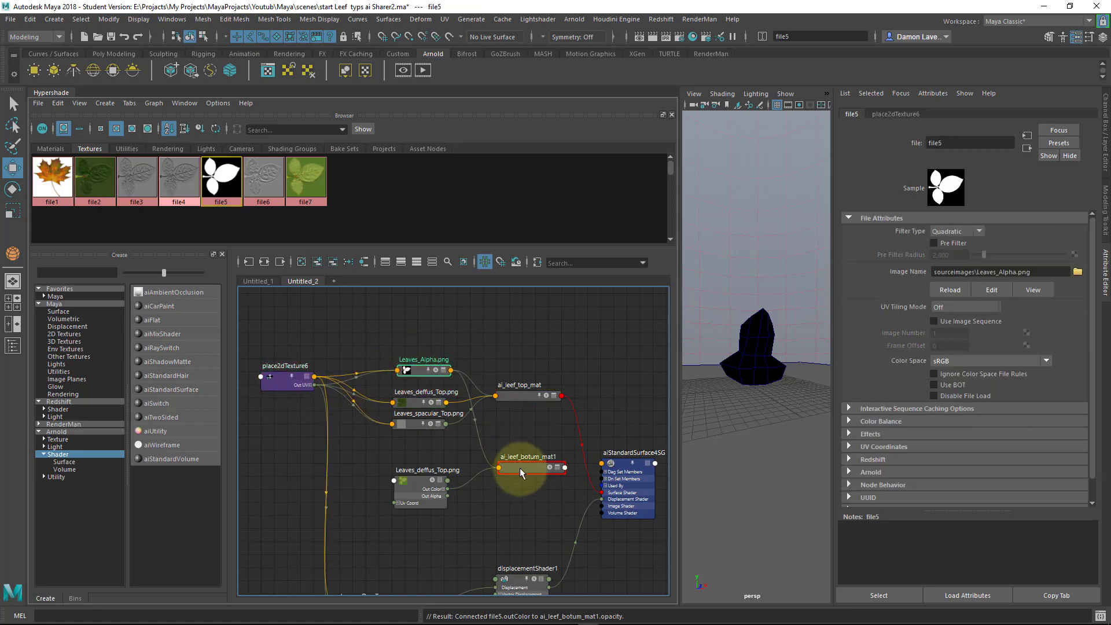
# - Move ai_leef_botum_mat1 and its file7 diffuse texture slightly up and raise aiStandardSurface4SG beside ai_leef_top_mat
pyautogui.moveTo(520, 468); pyautogui.dragTo(509, 451)
pyautogui.moveTo(416, 487); pyautogui.dragTo(404, 474)
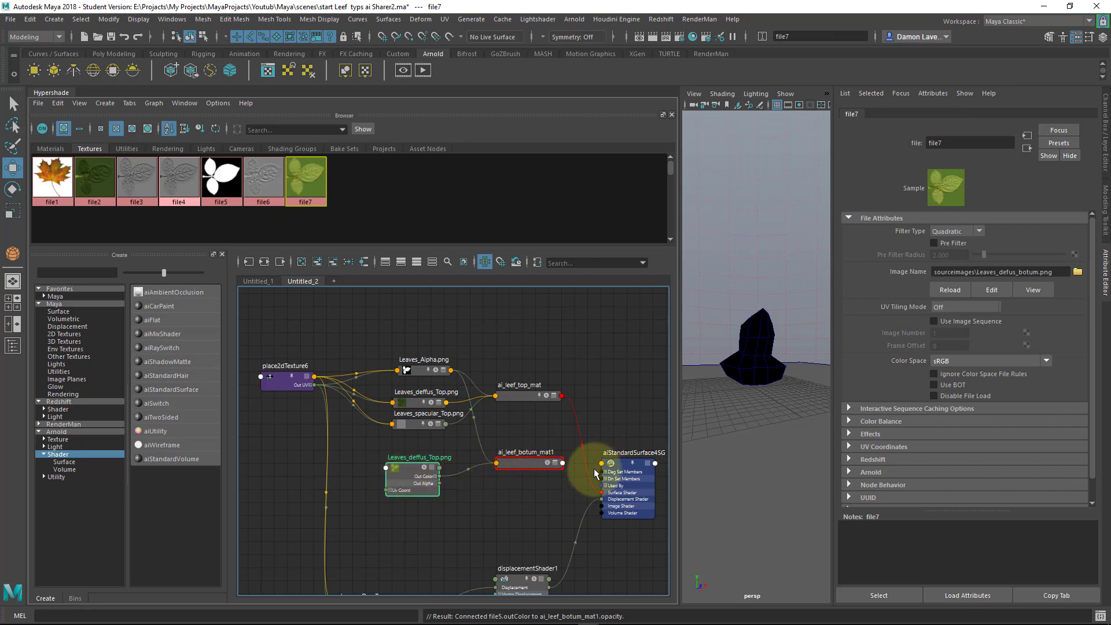
pyautogui.moveTo(623, 463); pyautogui.dragTo(622, 401)
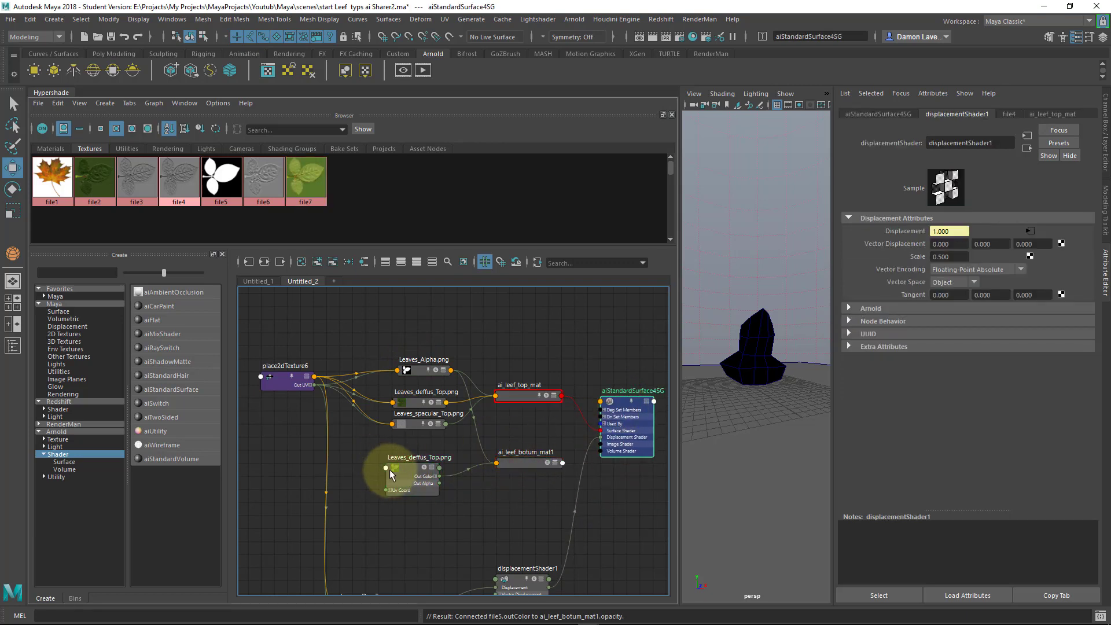
pyautogui.moveTo(403, 461); pyautogui.dragTo(400, 454)
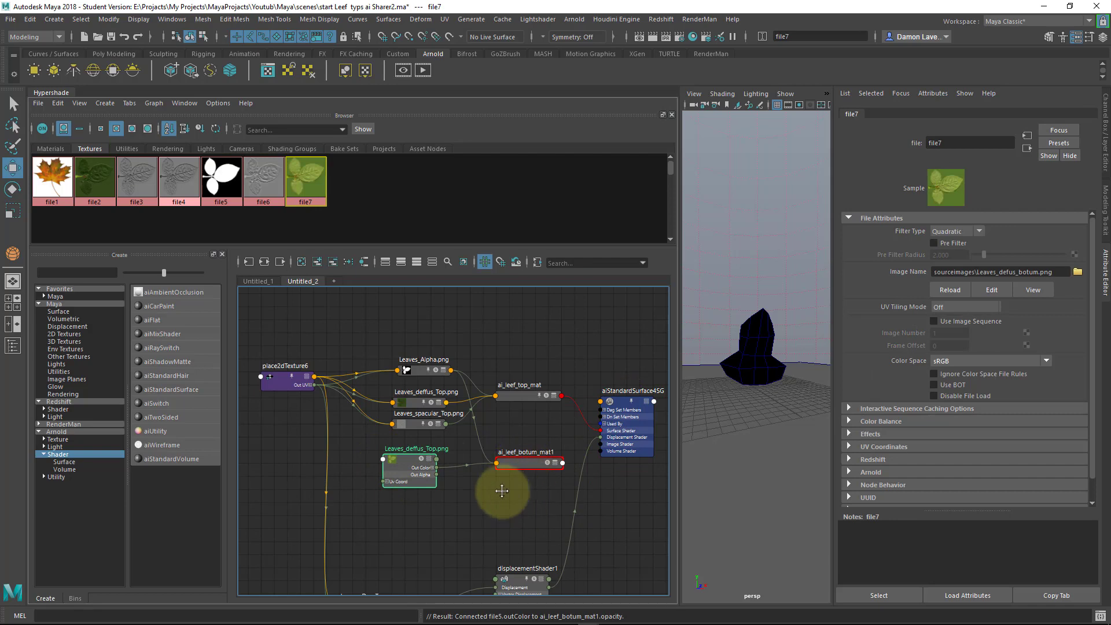
# - Expand ai_leef_botum_mat1 to show its connected attributes and move it up beneath ai_leef_top_mat
pyautogui.scroll(4, 502, 491)
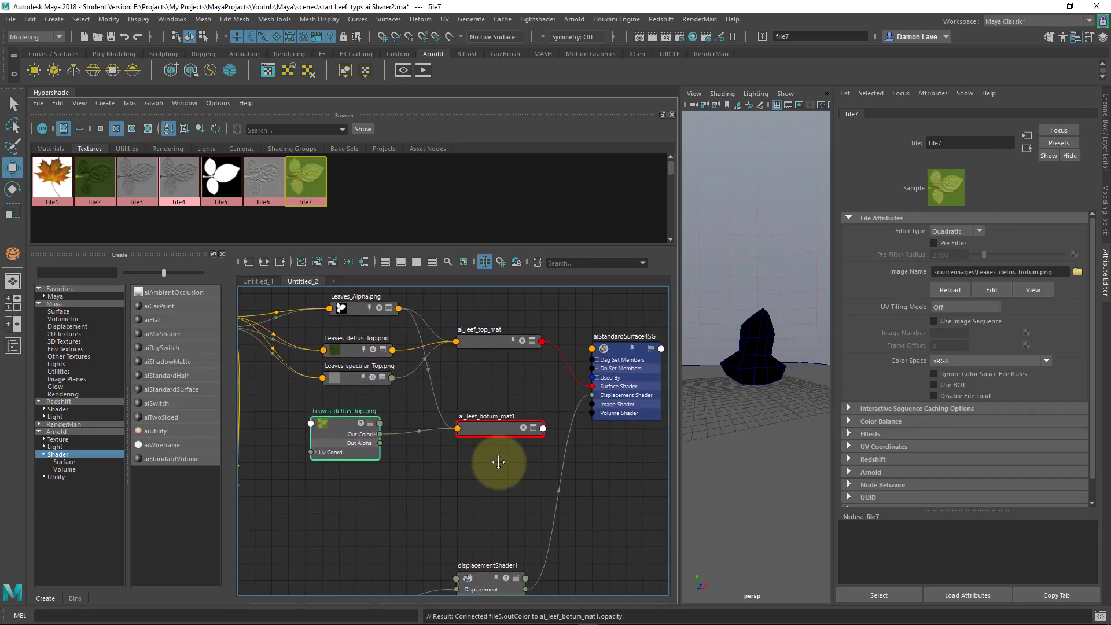
pyautogui.scroll(2, 498, 462)
pyautogui.click(496, 423)
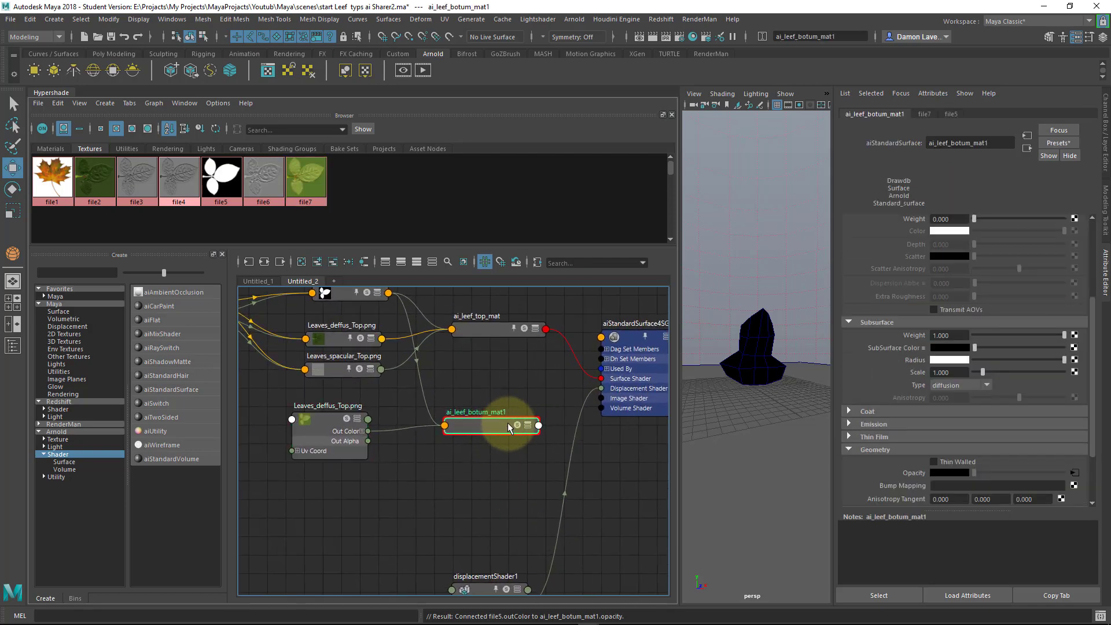
pyautogui.press('2')
pyautogui.moveTo(509, 429); pyautogui.dragTo(520, 384)
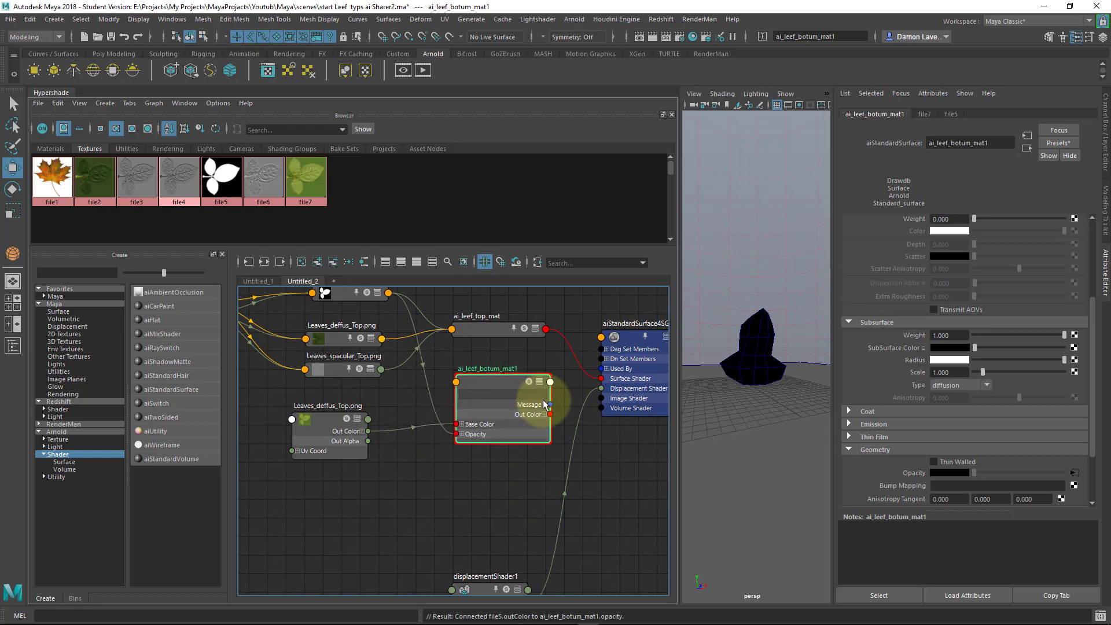
# - Connect the Out Color of ai_leef_botum_mat1 to the Surface Shader input of aiStandardSurface4SG and move the shading group closer to the materials
pyautogui.click(539, 381)
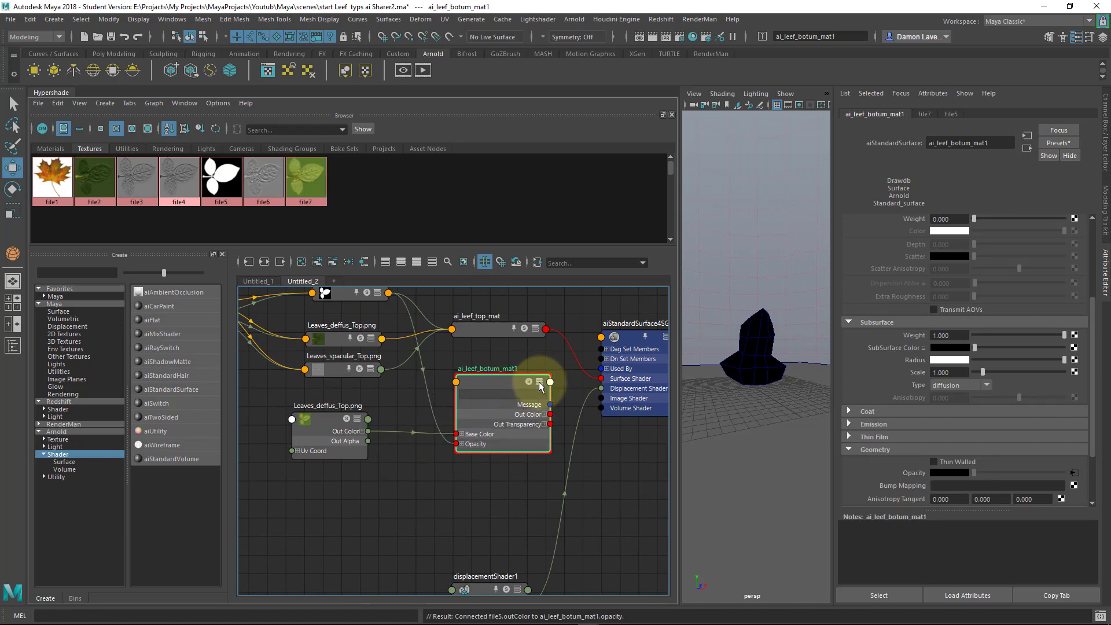
pyautogui.moveTo(498, 385); pyautogui.dragTo(495, 376)
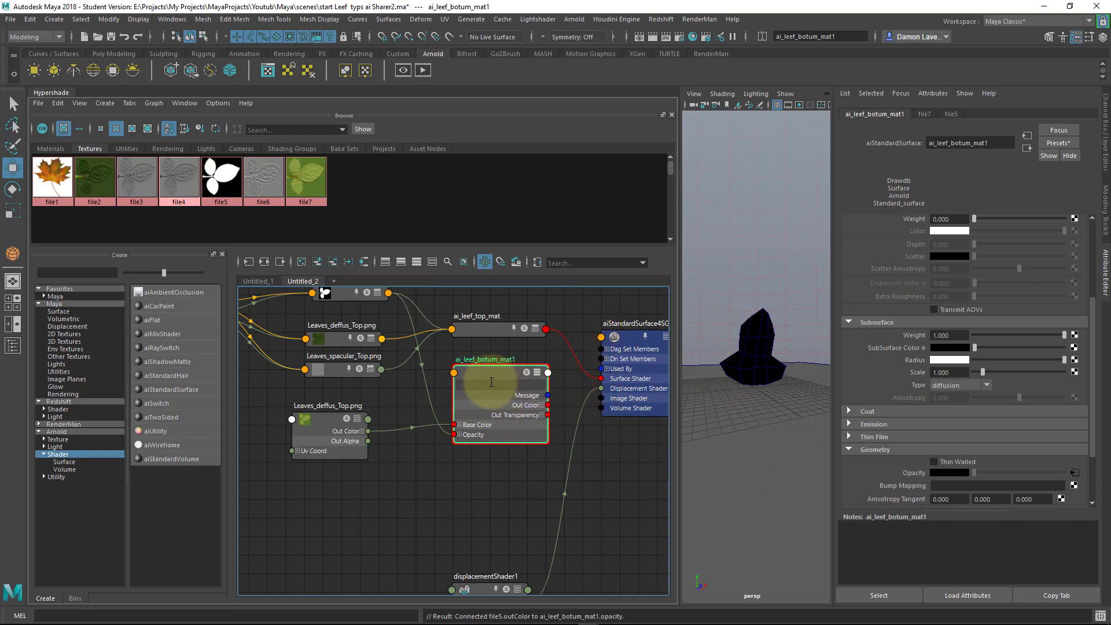
pyautogui.keyDown('alt'); pyautogui.moveTo(765, 351); pyautogui.dragTo(721, 352); pyautogui.keyUp('alt')
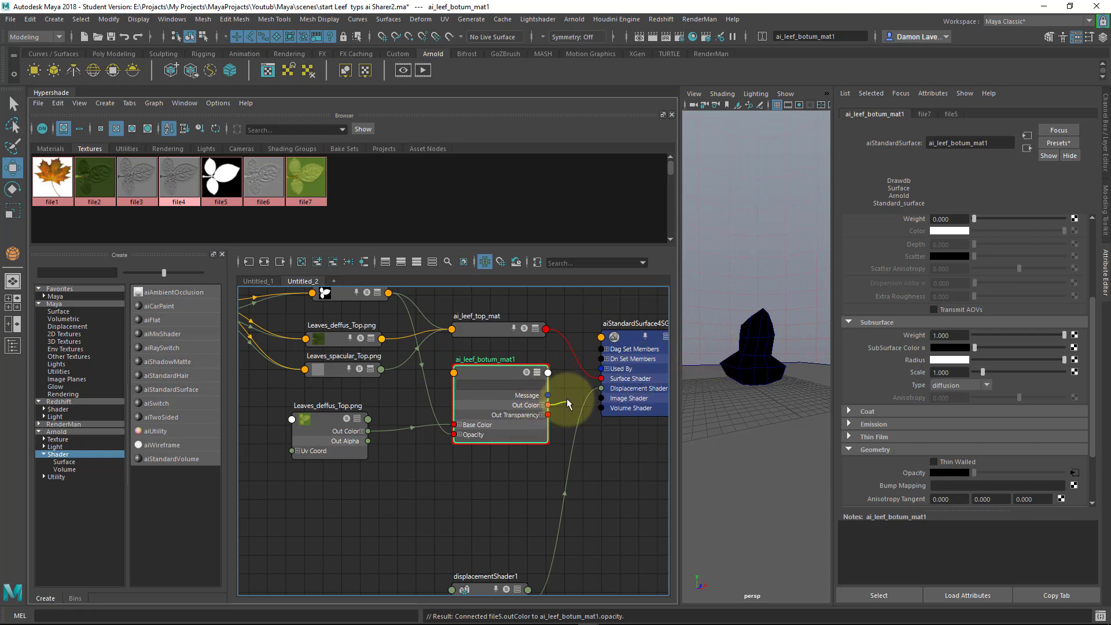
pyautogui.moveTo(608, 381); pyautogui.dragTo(608, 379)
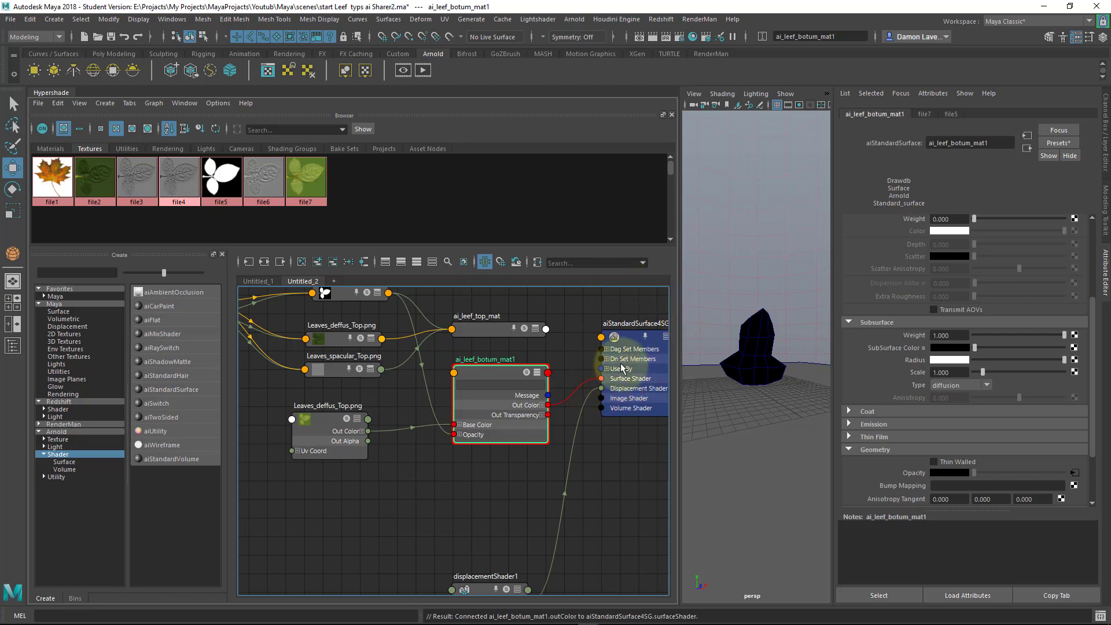
pyautogui.moveTo(635, 339); pyautogui.dragTo(610, 342)
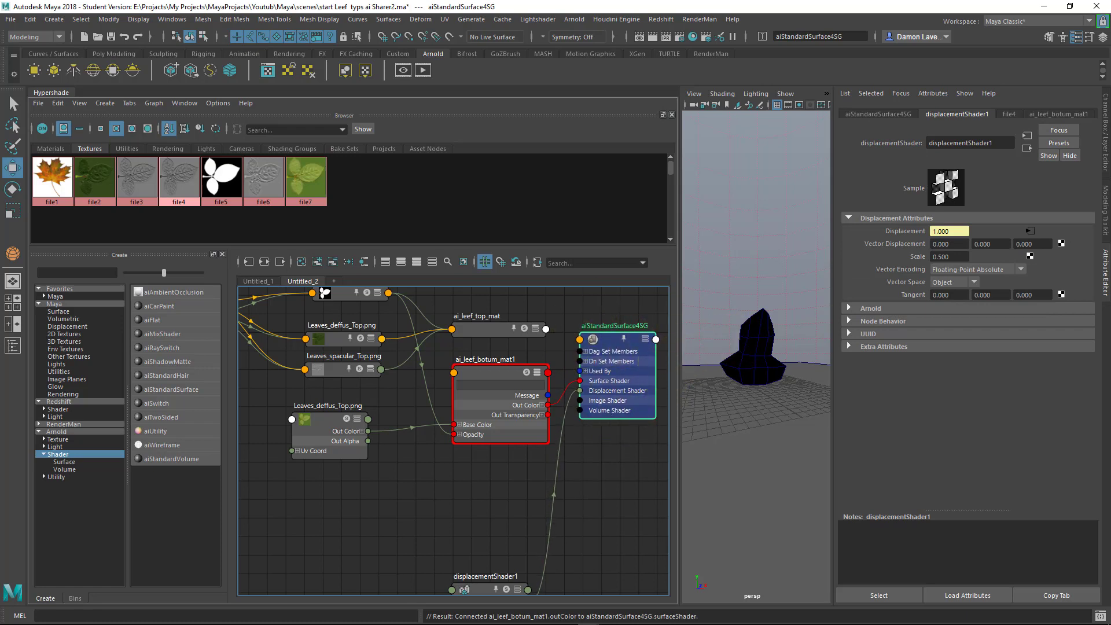
# - Check the leaf render and set the subsurface weight of ai_leef_botum_mat1 to 0
pyautogui.moveTo(1110, 132); pyautogui.dragTo(561, 101)
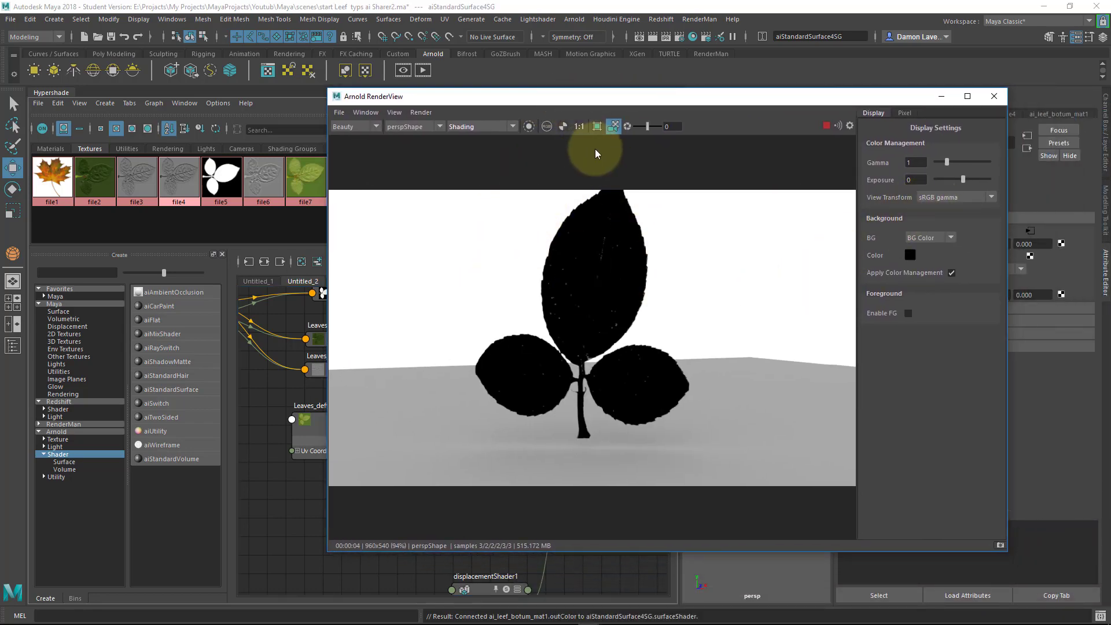
pyautogui.moveTo(799, 102); pyautogui.dragTo(1110, 116)
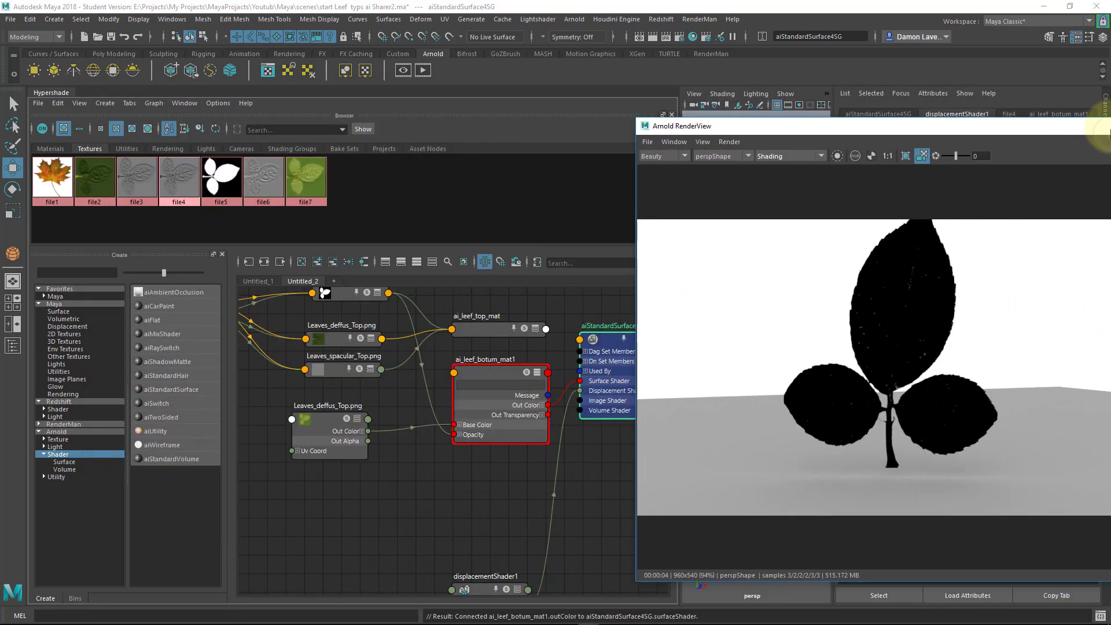
pyautogui.click(503, 365)
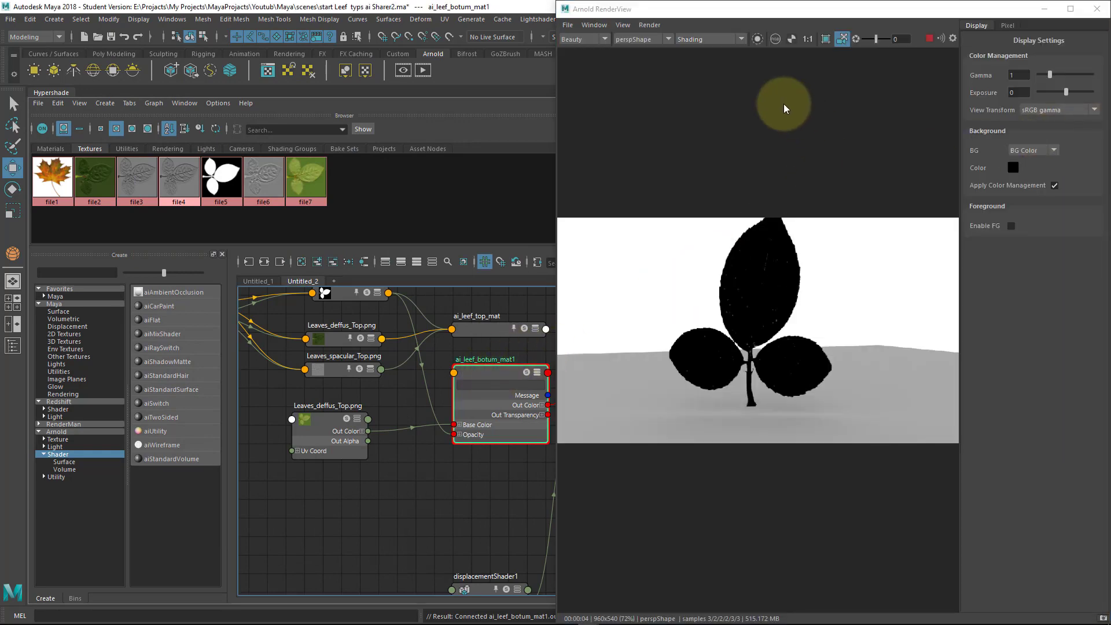
pyautogui.moveTo(830, 8); pyautogui.dragTo(1110, 119)
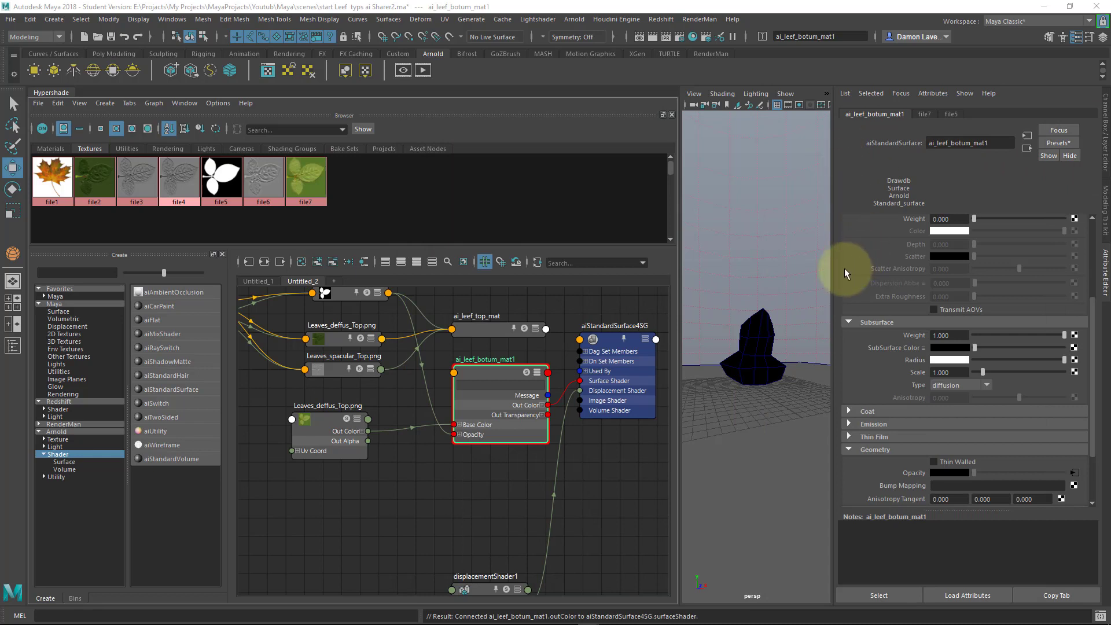
pyautogui.moveTo(975, 348); pyautogui.dragTo(939, 328)
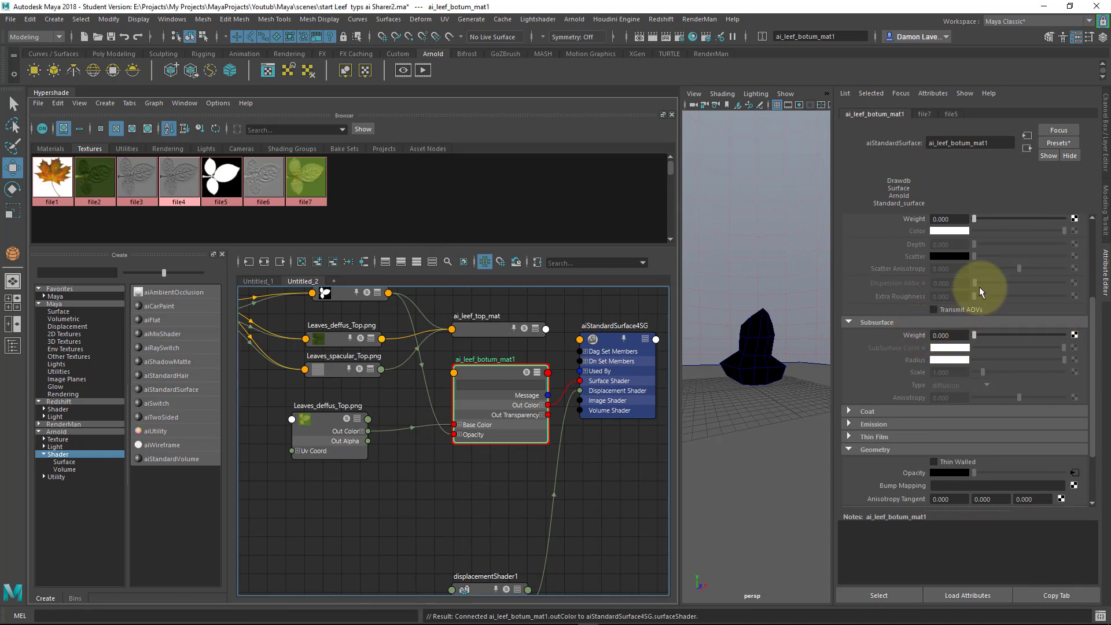
pyautogui.scroll(5, 983, 280)
pyautogui.moveTo(974, 274); pyautogui.dragTo(1106, 283)
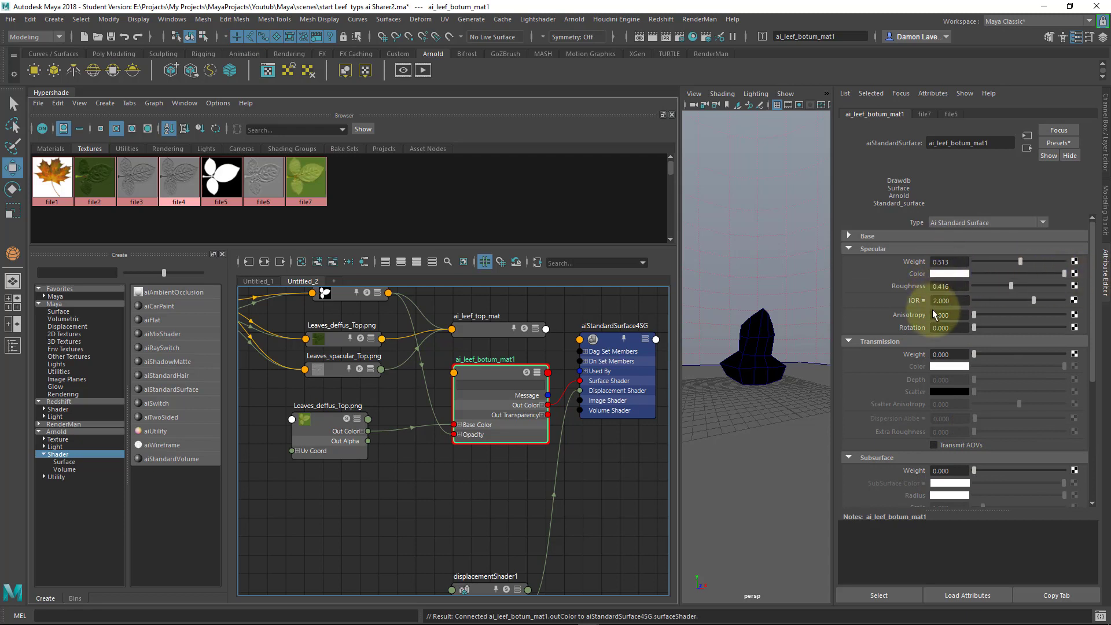
pyautogui.scroll(-8, 932, 316)
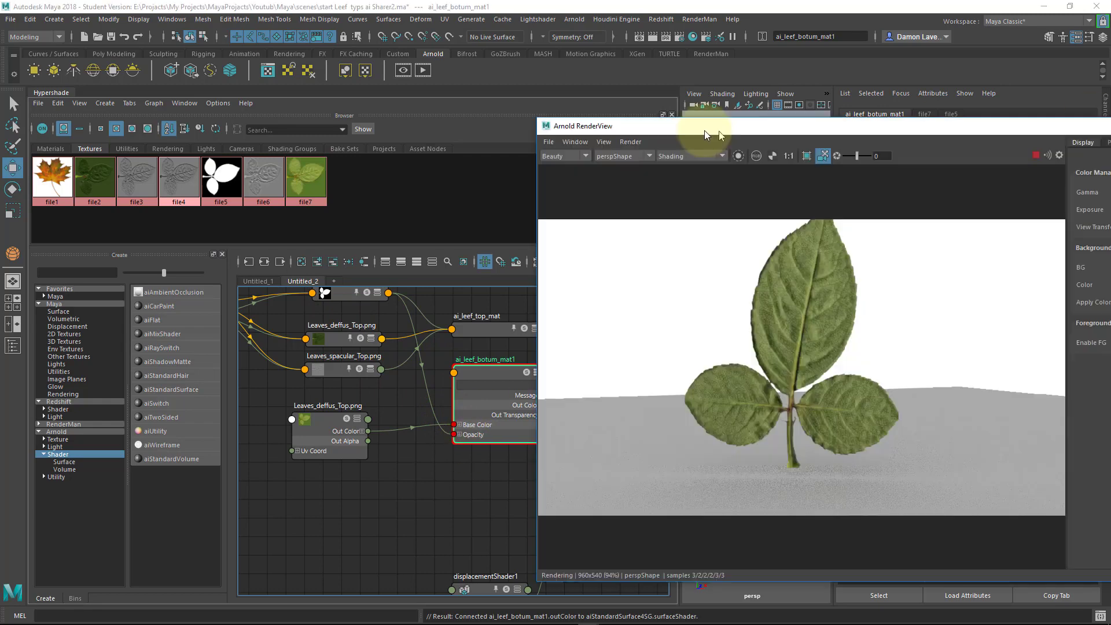
# - Set the specular IOR of ai_leef_botum_mat1 to 5 and its specular roughness to 1 while watching the render
pyautogui.moveTo(712, 126); pyautogui.dragTo(324, 113)
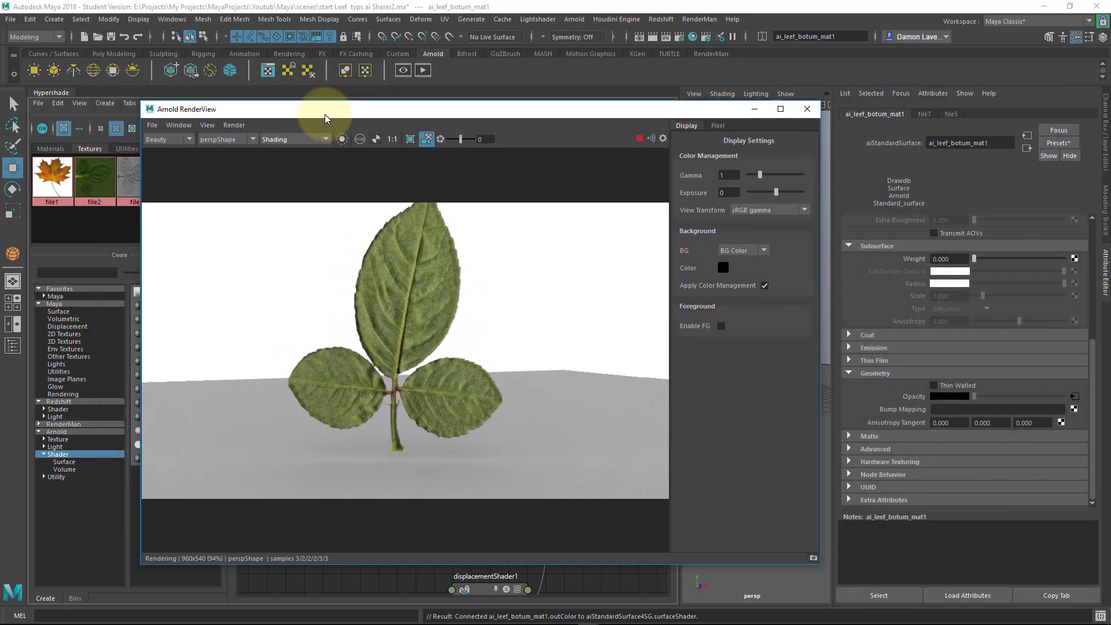
pyautogui.scroll(6, 912, 260)
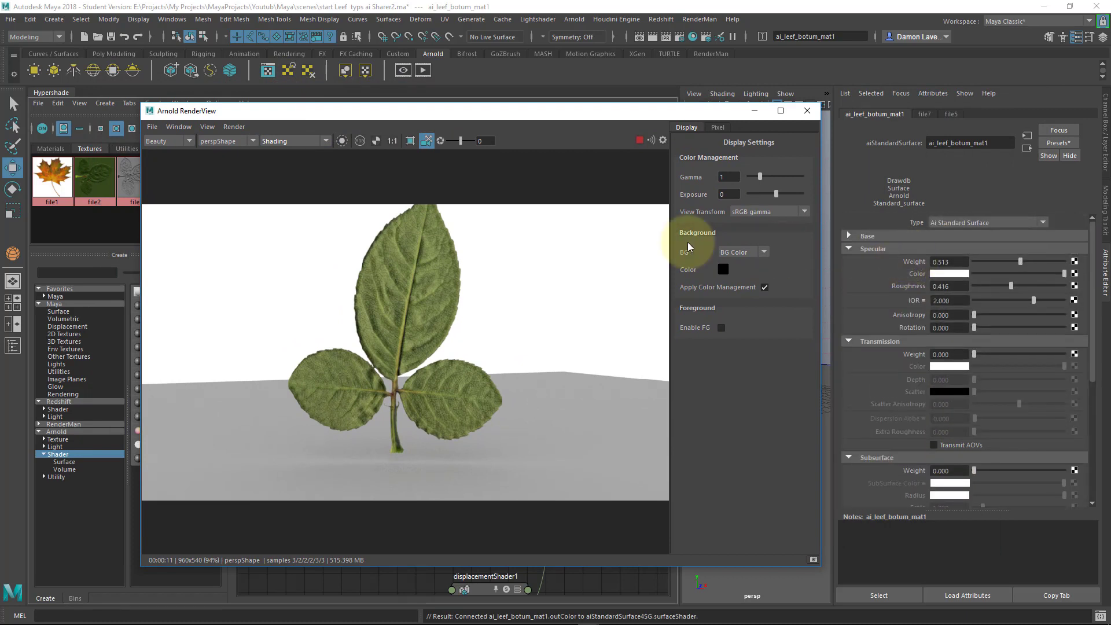
pyautogui.click(956, 301)
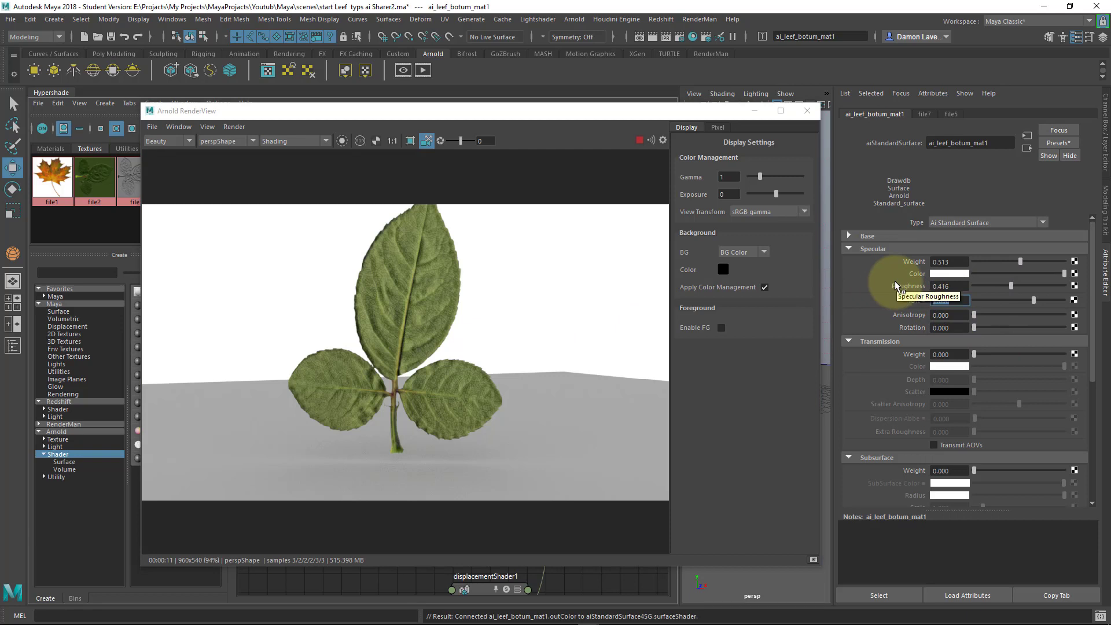
pyautogui.write('5')
pyautogui.press('Return')
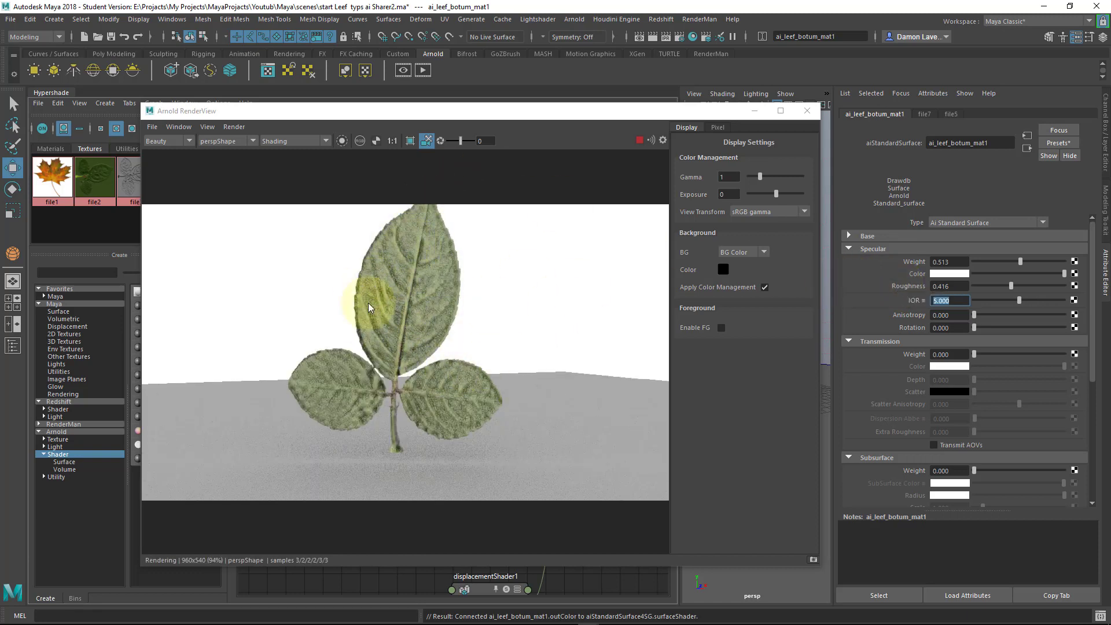
pyautogui.moveTo(1012, 285); pyautogui.dragTo(1071, 286)
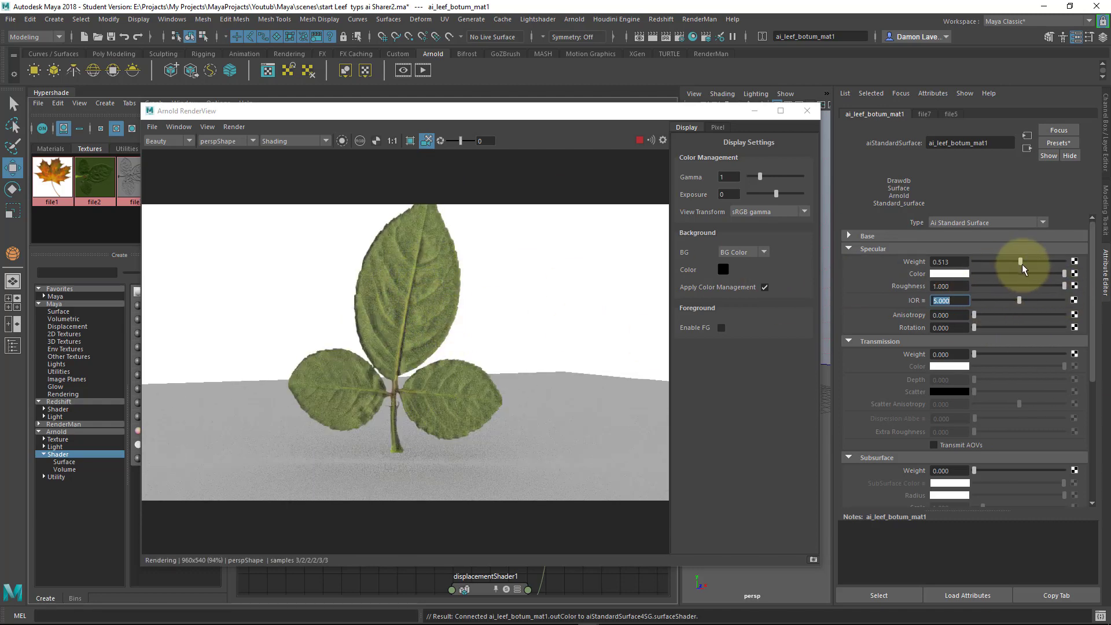
# - Feed the file7 texture into the subsurface color of ai_leef_botum_mat1 at weight 1 and inspect the rendered leaf up close
pyautogui.moveTo(1012, 263); pyautogui.dragTo(1011, 262)
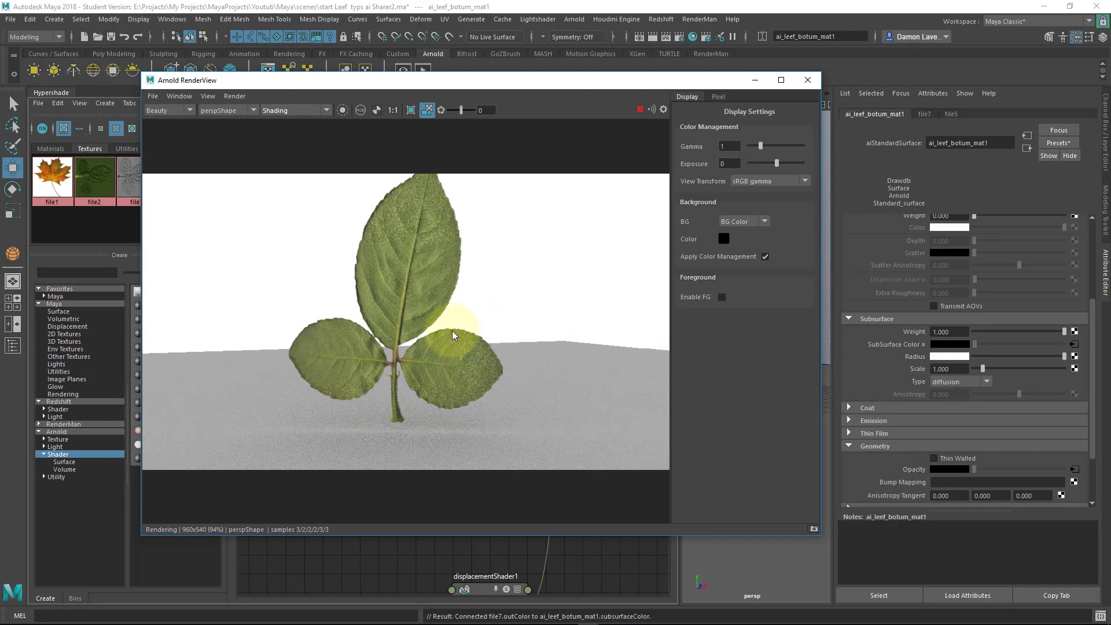
pyautogui.keyDown('alt'); pyautogui.moveTo(408, 291); pyautogui.dragTo(394, 264); pyautogui.keyUp('alt')
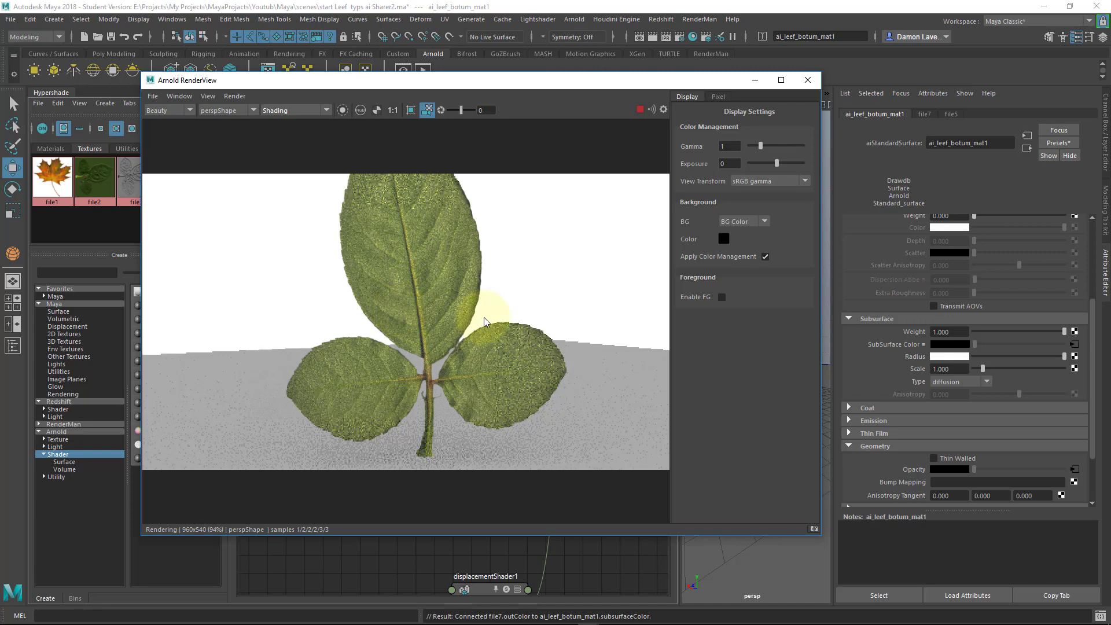
pyautogui.moveTo(472, 94); pyautogui.dragTo(509, 81)
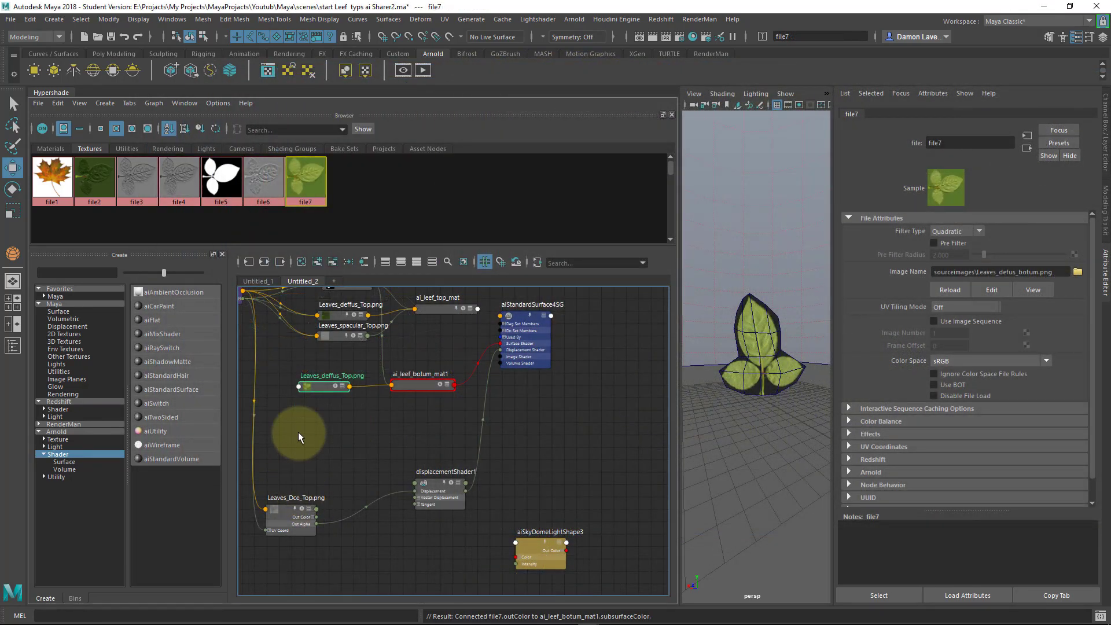
# - Connect place2dTexture6 to the file7 texture node that feeds ai_leef_botum_mat1
pyautogui.press('f')
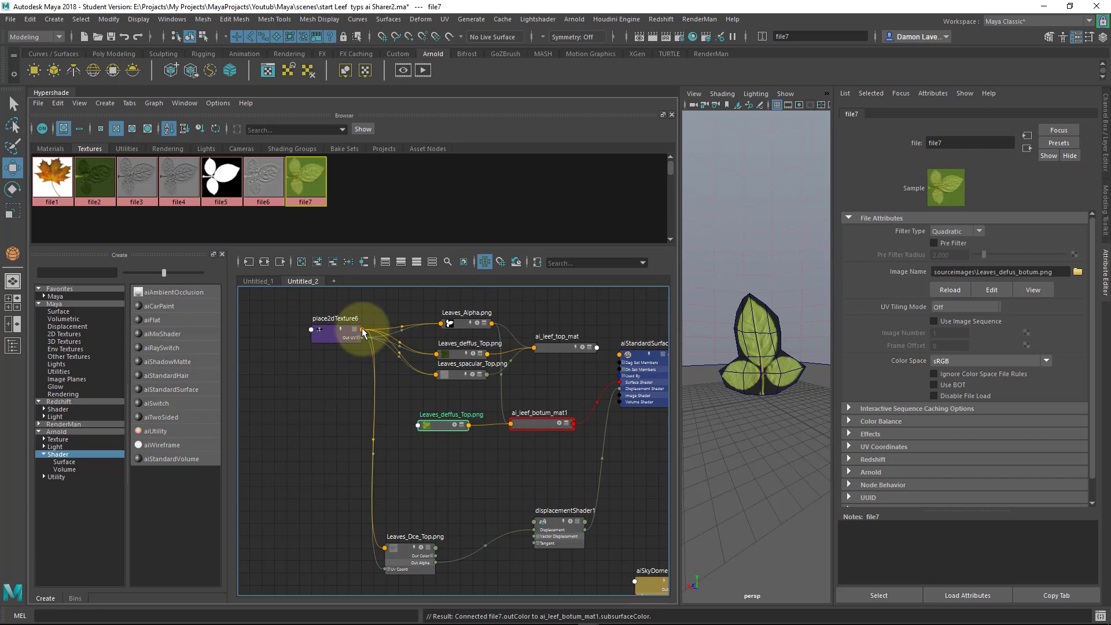
pyautogui.moveTo(362, 329); pyautogui.dragTo(416, 423, button='middle')
pyautogui.scroll(3, 415, 423)
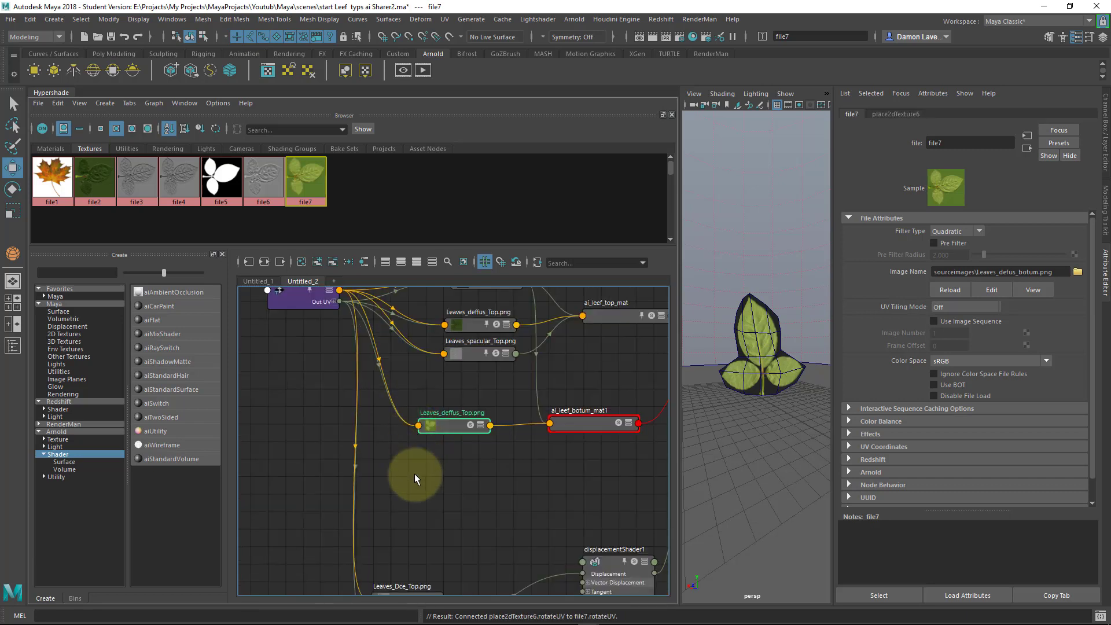
pyautogui.click(414, 474)
pyautogui.keyDown('alt'); pyautogui.moveTo(523, 502); pyautogui.dragTo(438, 528, button='middle'); pyautogui.keyUp('alt')
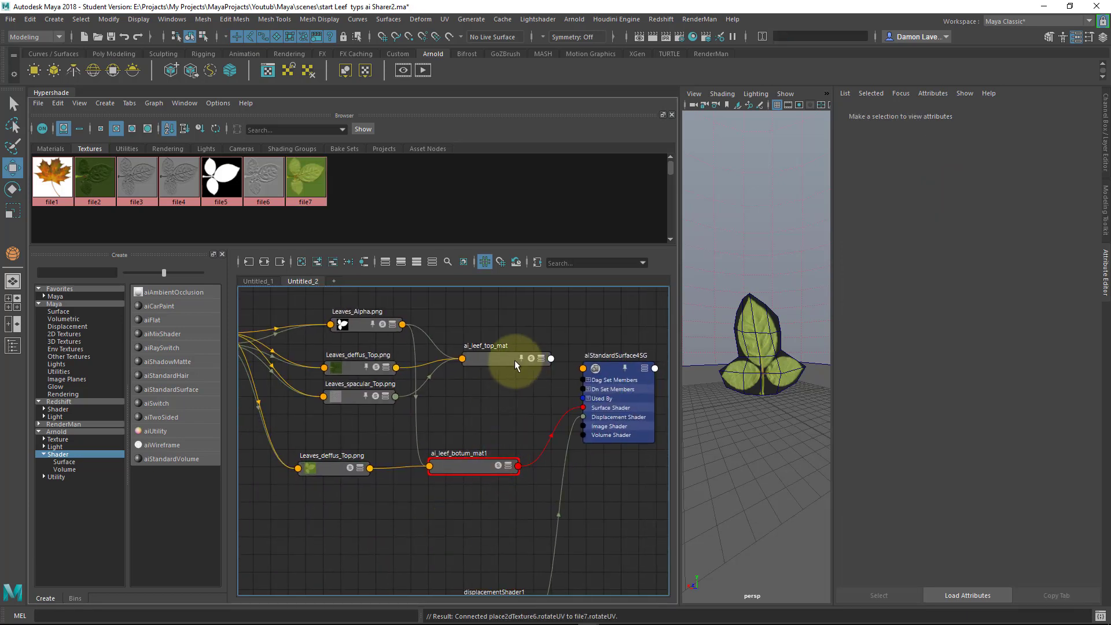
# - Move ai_leef_top_mat and aiStandardSurface4SG apart to make room between the leaf materials and the shading group
pyautogui.moveTo(504, 361)
pyautogui.mouseDown()
pyautogui.moveTo(477, 343)
pyautogui.moveTo(484, 361)
pyautogui.mouseUp()
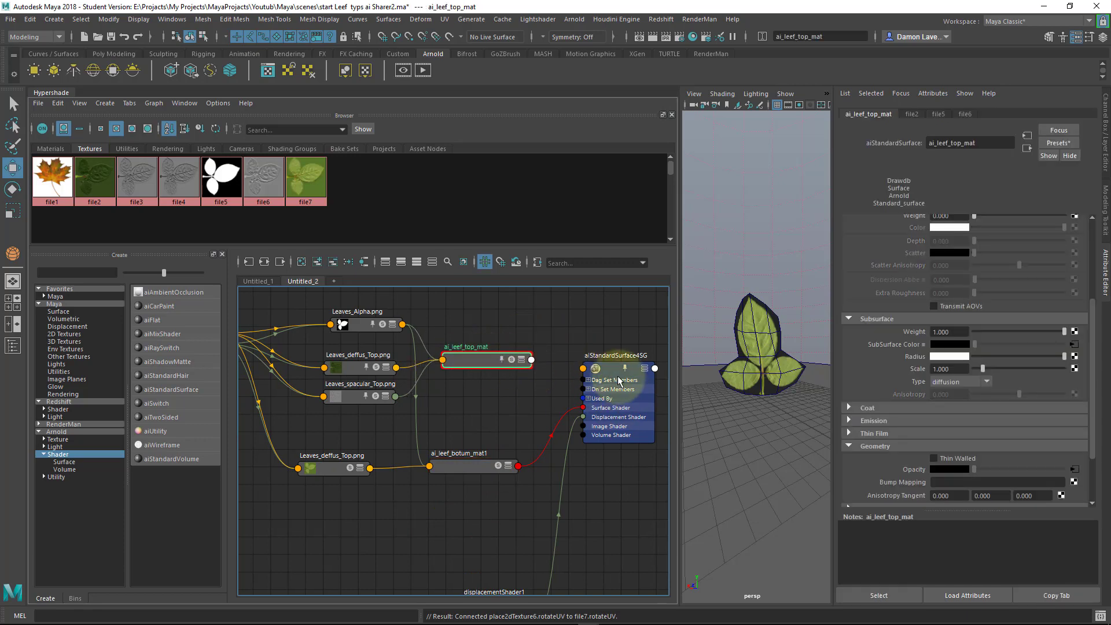
pyautogui.moveTo(615, 373); pyautogui.dragTo(638, 383)
pyautogui.click(469, 355)
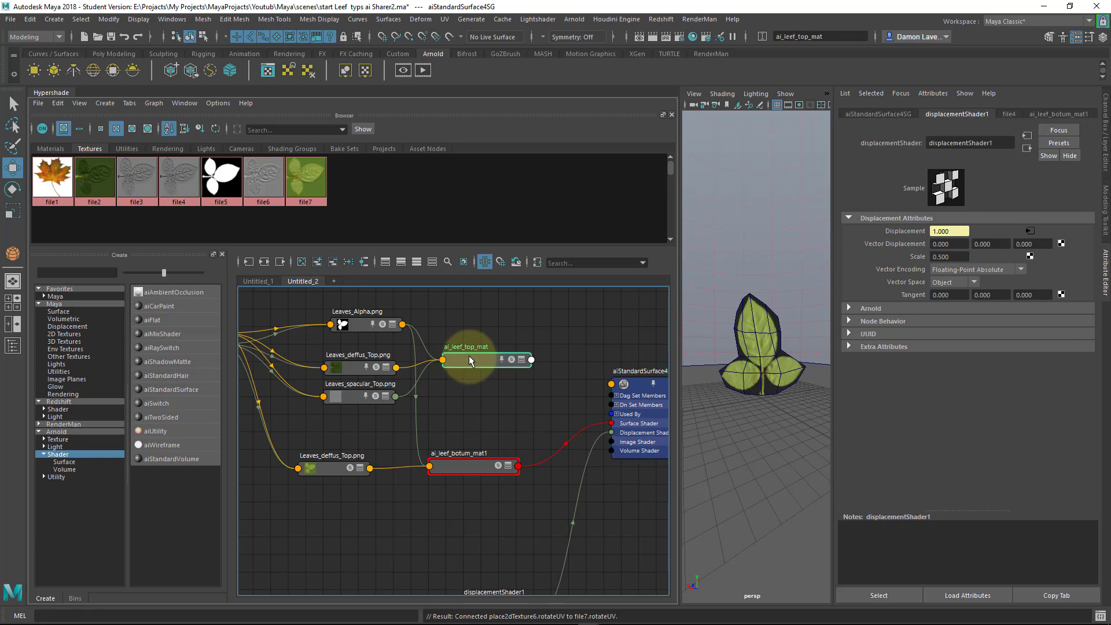
pyautogui.click(460, 468)
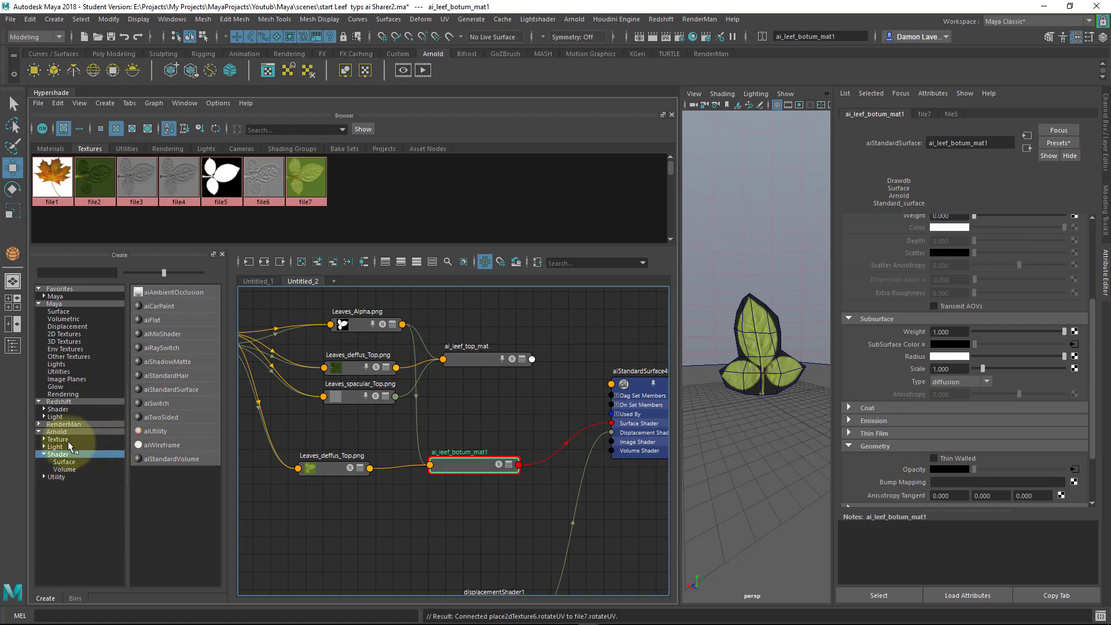
# - Create an aiTwoSided node between the leaf materials and the shading group, and connect its Out Color to the Surface Shader of aiStandardSurface4SG
pyautogui.click(158, 415)
pyautogui.moveTo(509, 513); pyautogui.dragTo(477, 489)
pyautogui.press('Delete')
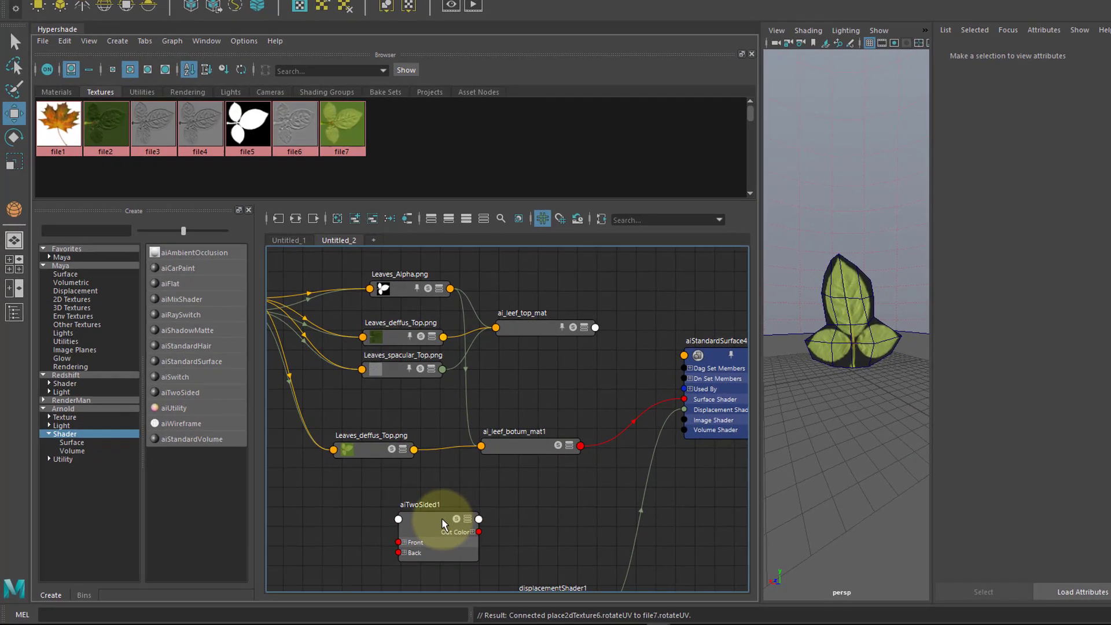
pyautogui.moveTo(423, 553); pyautogui.dragTo(548, 424)
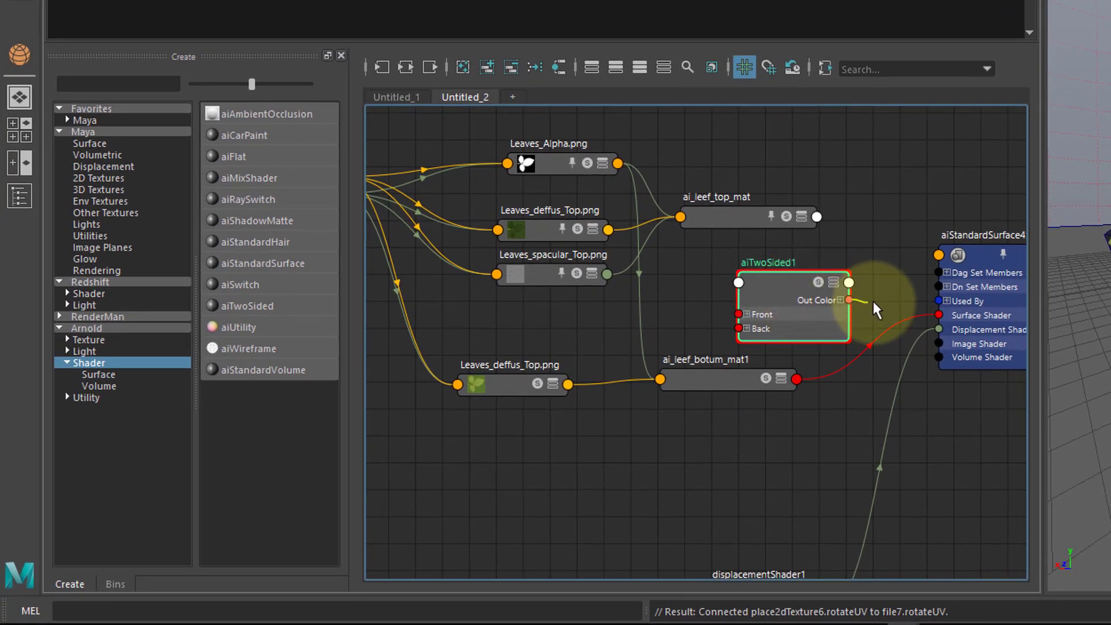
pyautogui.moveTo(848, 300); pyautogui.dragTo(938, 314)
pyautogui.moveTo(819, 296); pyautogui.dragTo(844, 291)
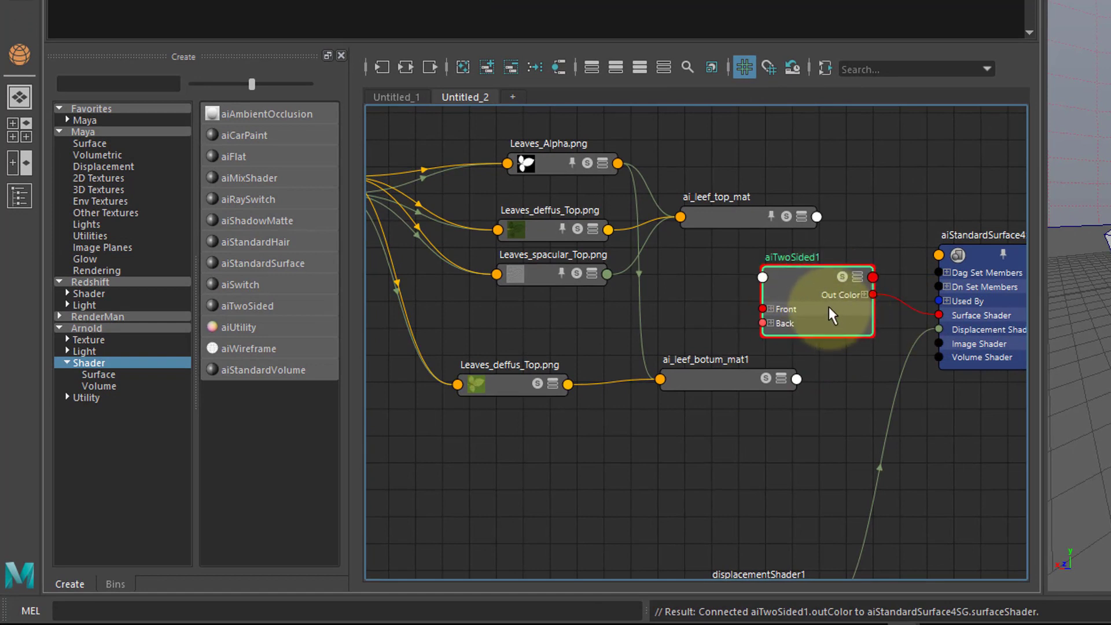
# - Expand ai_leef_botum_mat1 and connect its Out Color to the Back input of aiTwoSided1
pyautogui.click(796, 379)
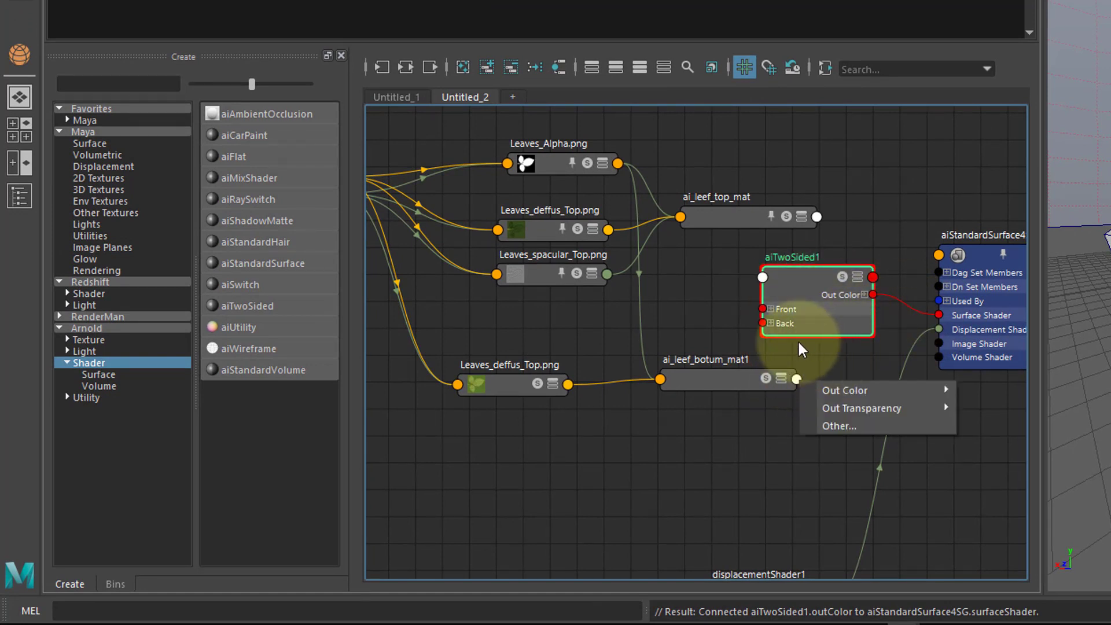
pyautogui.click(781, 378)
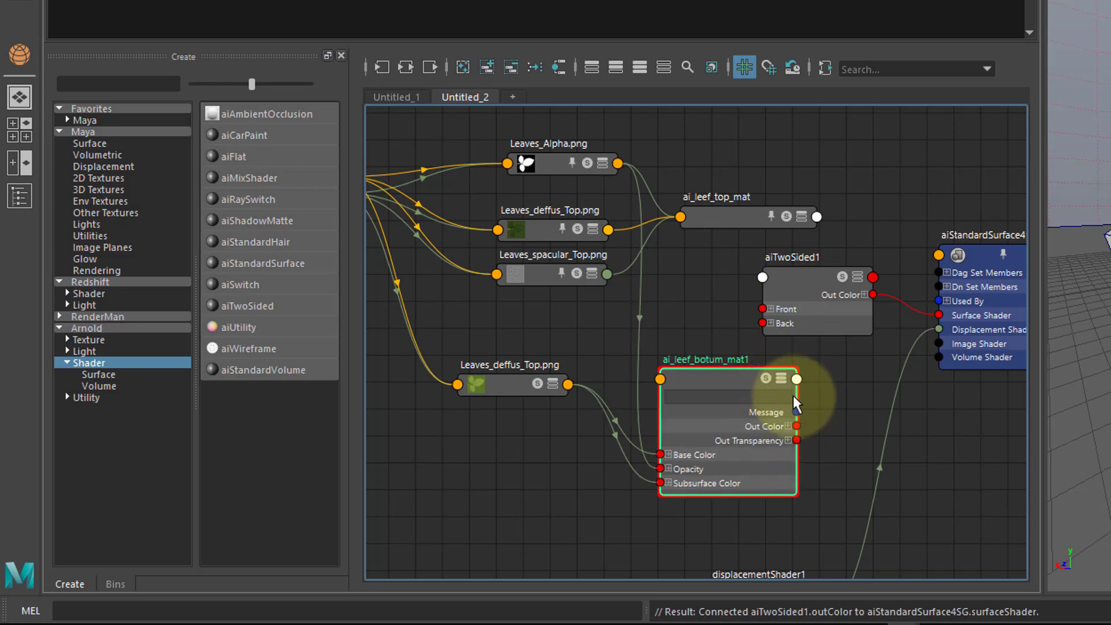
pyautogui.moveTo(797, 426); pyautogui.dragTo(762, 323)
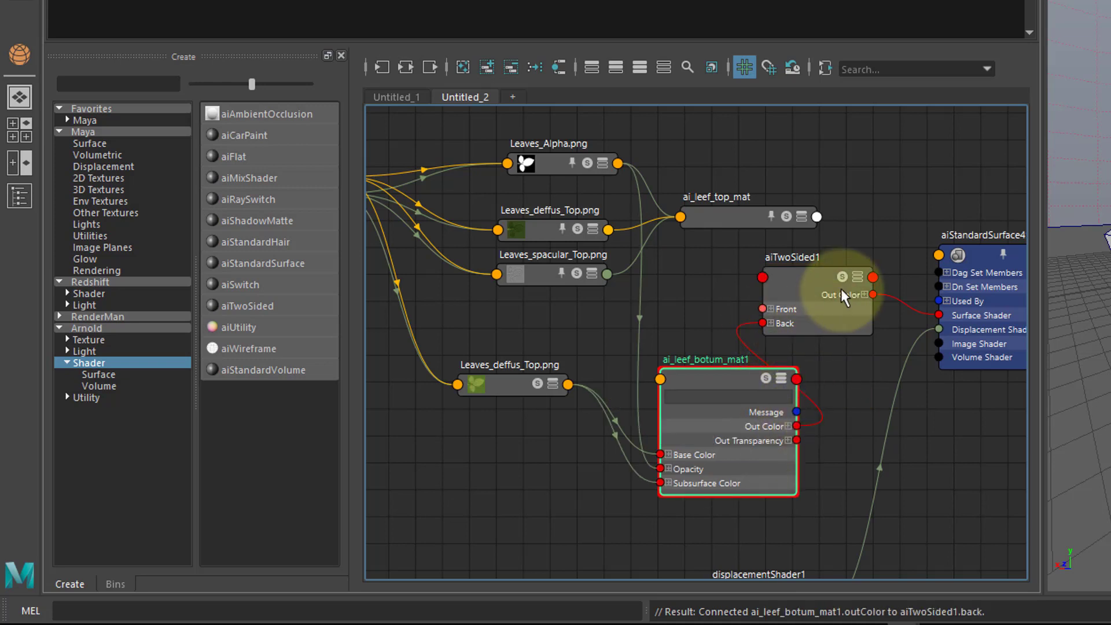
# - Expand ai_leef_top_mat, move it clear of the two-sided node, and connect its Out Color to the Front input of aiTwoSided1
pyautogui.click(802, 218)
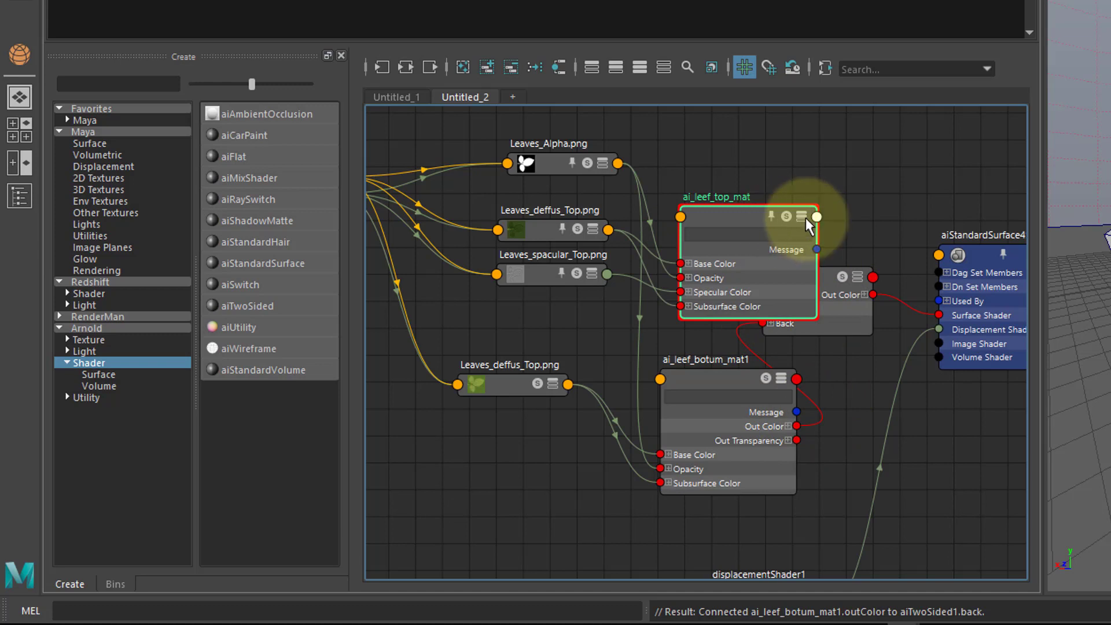
pyautogui.click(801, 218)
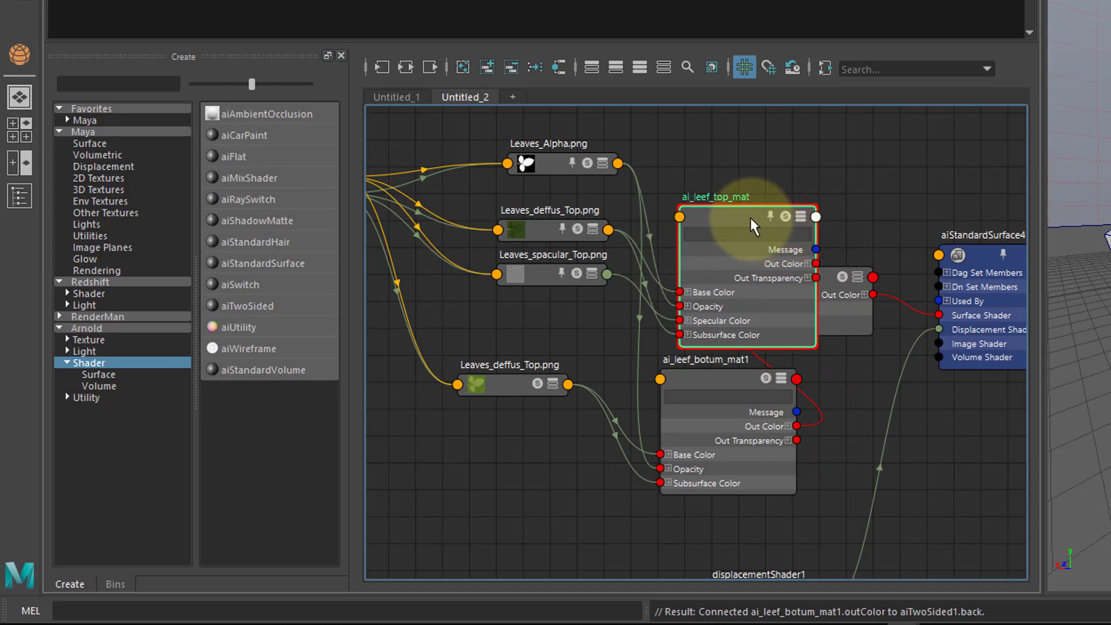
pyautogui.moveTo(744, 218); pyautogui.dragTo(651, 158)
pyautogui.moveTo(720, 203); pyautogui.dragTo(763, 309)
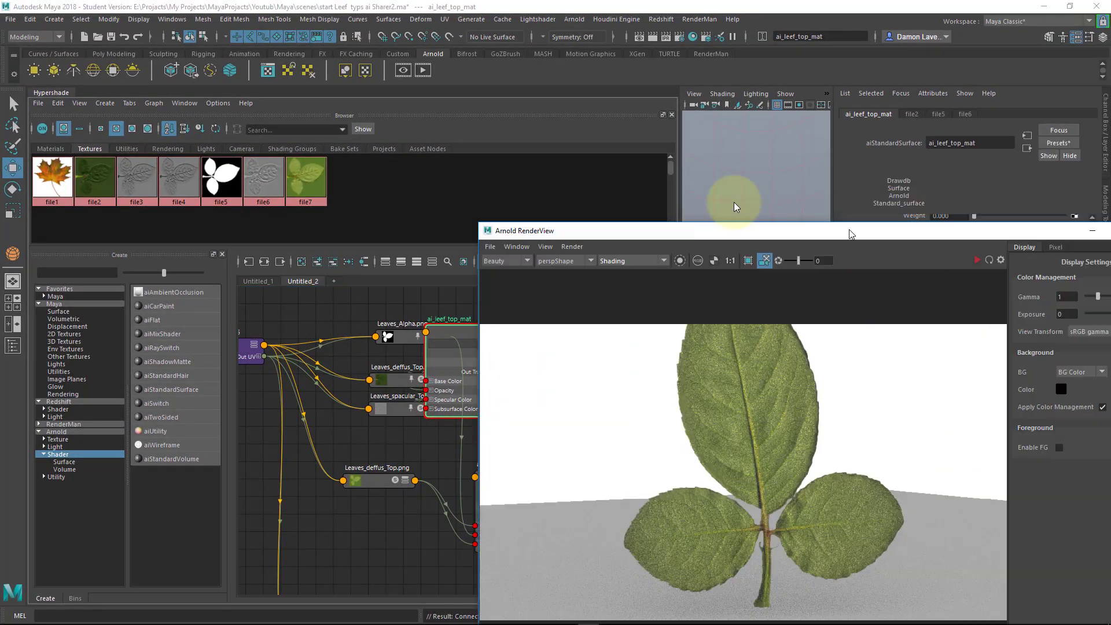
# - Render the leaf in Arnold RenderView and orbit around it to check the front and back materials
pyautogui.moveTo(865, 234); pyautogui.dragTo(565, 124)
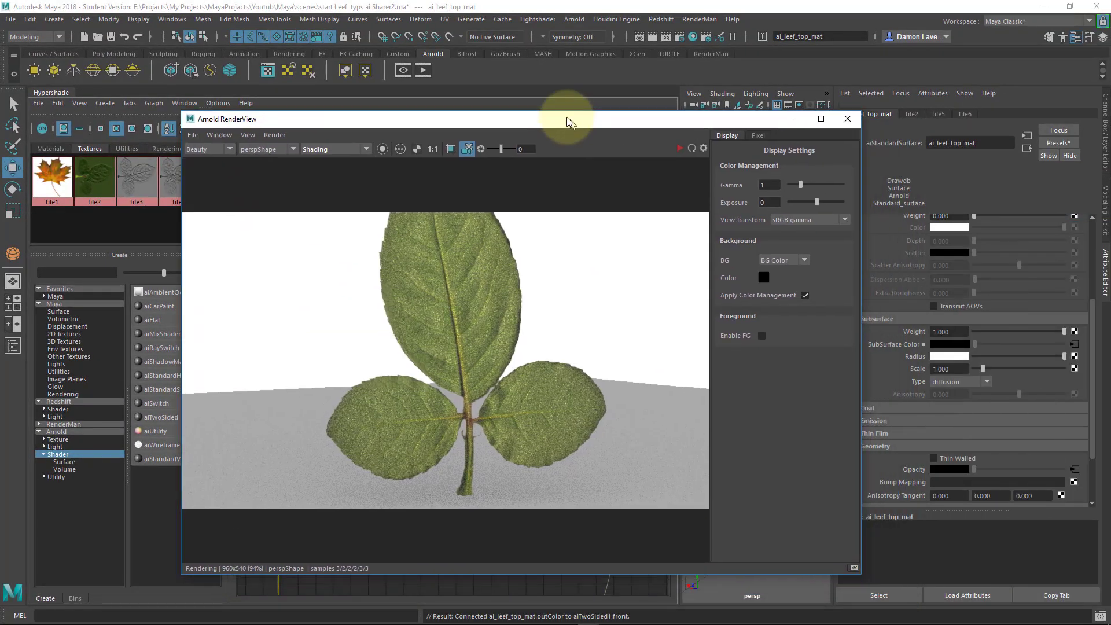
pyautogui.click(675, 146)
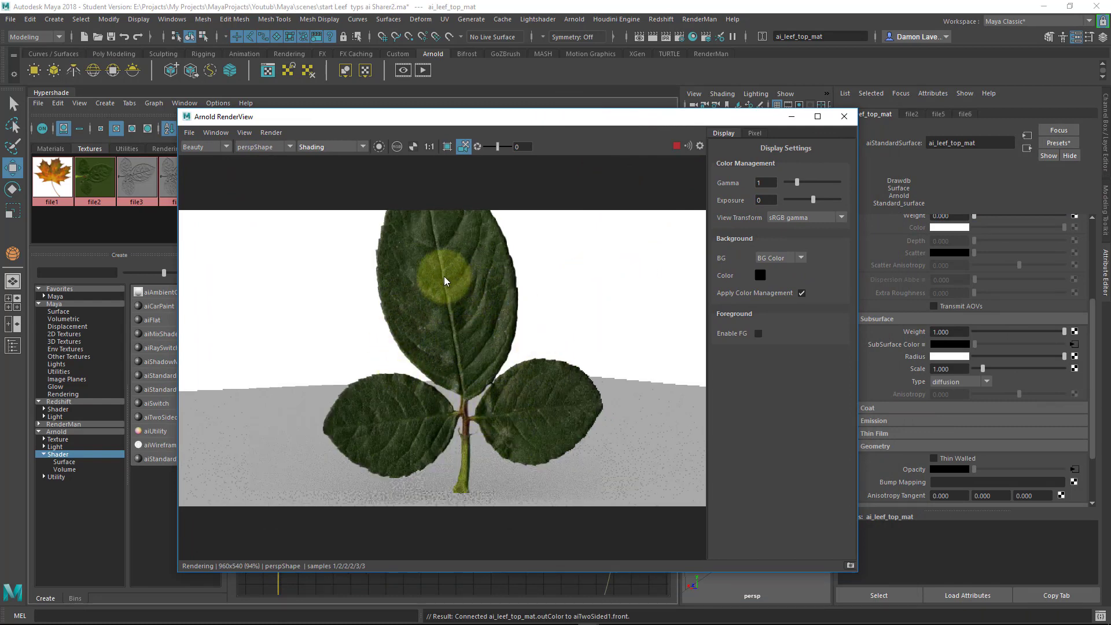
pyautogui.keyDown('alt'); pyautogui.moveTo(498, 331); pyautogui.dragTo(490, 289); pyautogui.keyUp('alt')
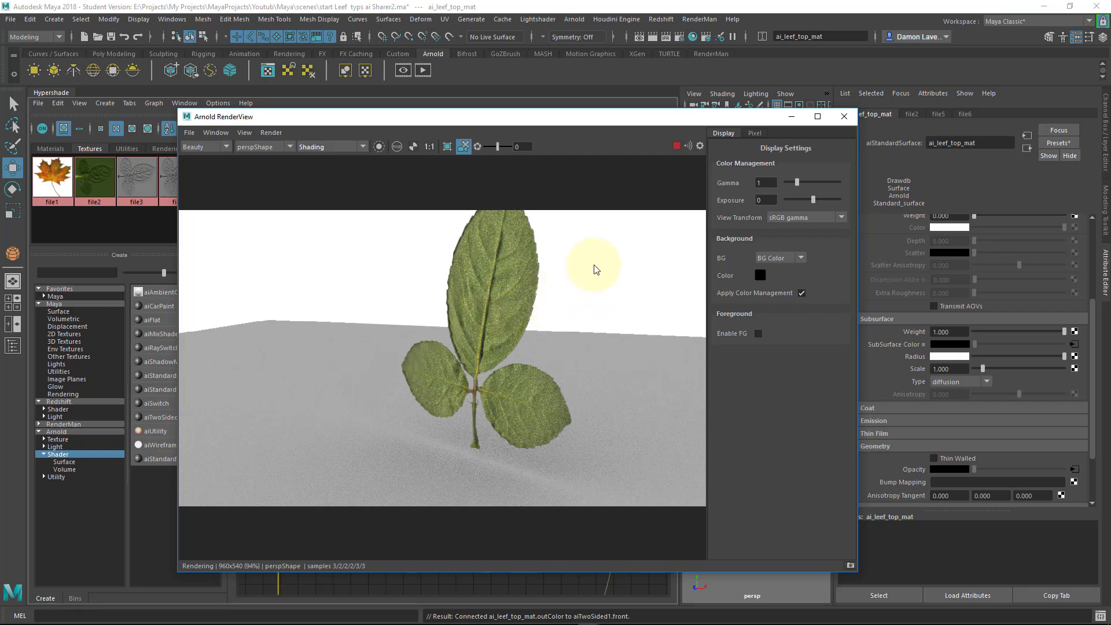
pyautogui.keyDown('alt'); pyautogui.moveTo(629, 291); pyautogui.dragTo(571, 294); pyautogui.keyUp('alt')
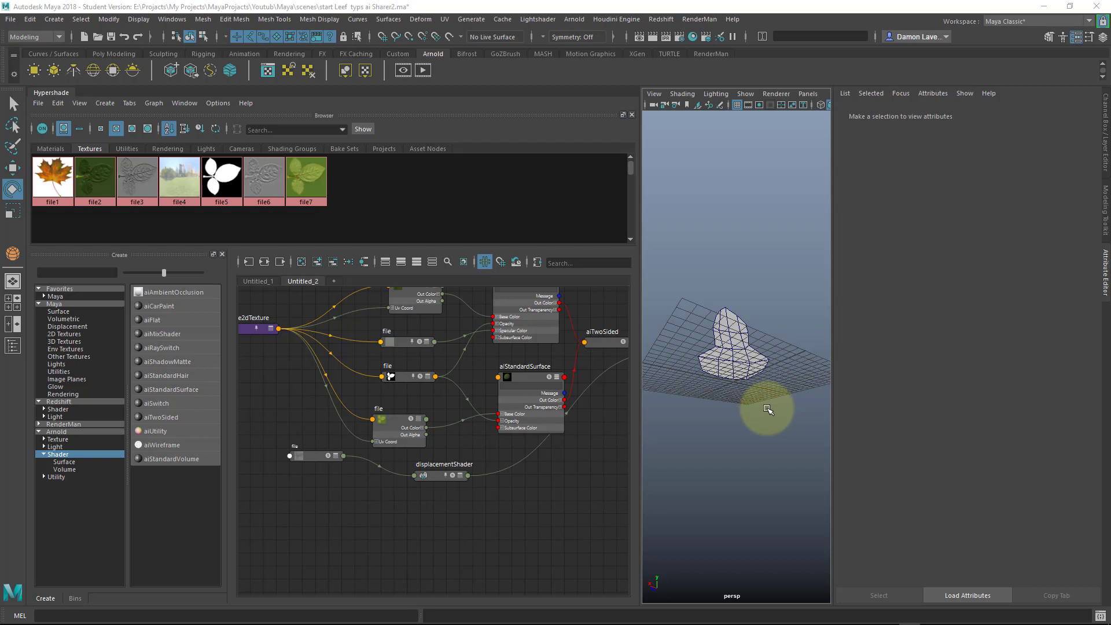
# - Add an Arnold skydome light and connect the park image texture file4 to its Color
pyautogui.keyDown('alt'); pyautogui.moveTo(551, 440); pyautogui.dragTo(525, 491, button='middle'); pyautogui.keyUp('alt')
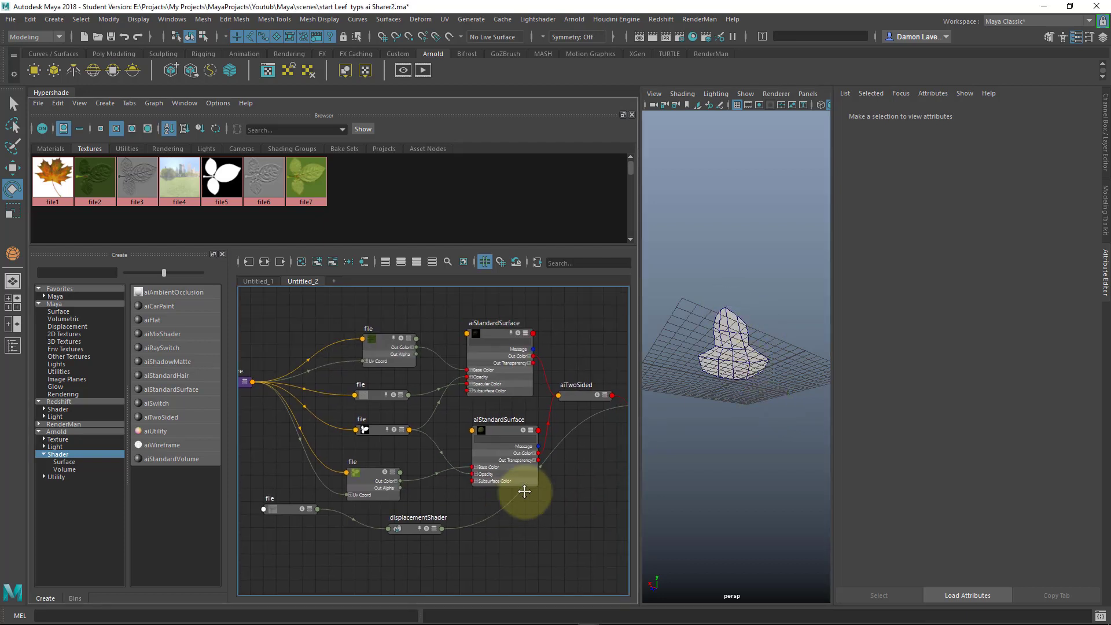
pyautogui.scroll(-1, 524, 492)
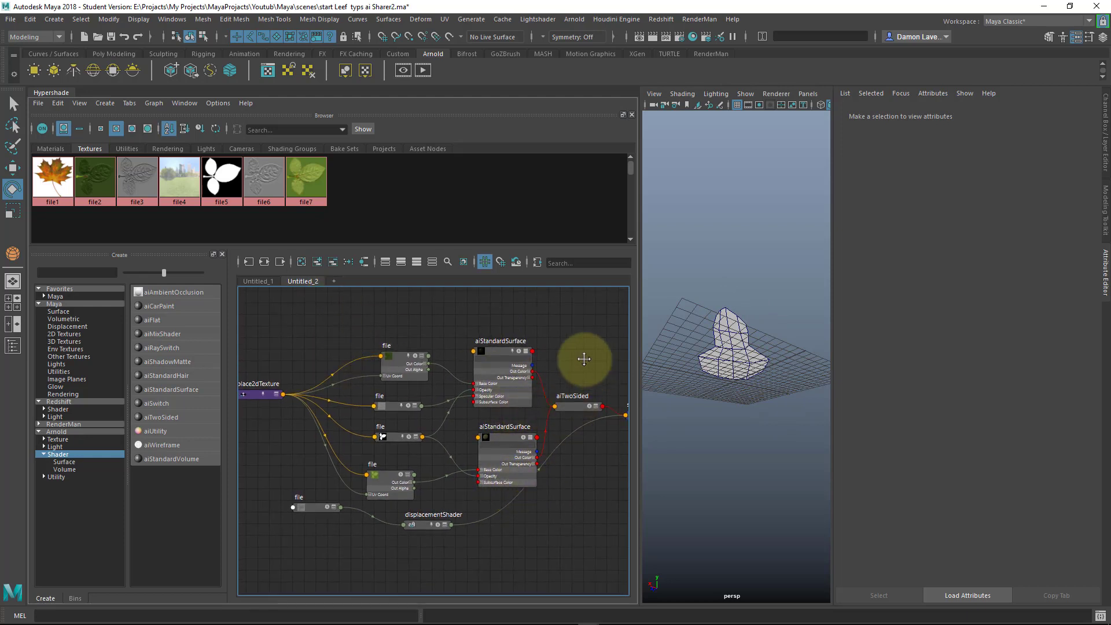
pyautogui.keyDown('alt'); pyautogui.moveTo(584, 359); pyautogui.dragTo(555, 349, button='middle'); pyautogui.keyUp('alt')
pyautogui.scroll(-3, 555, 351)
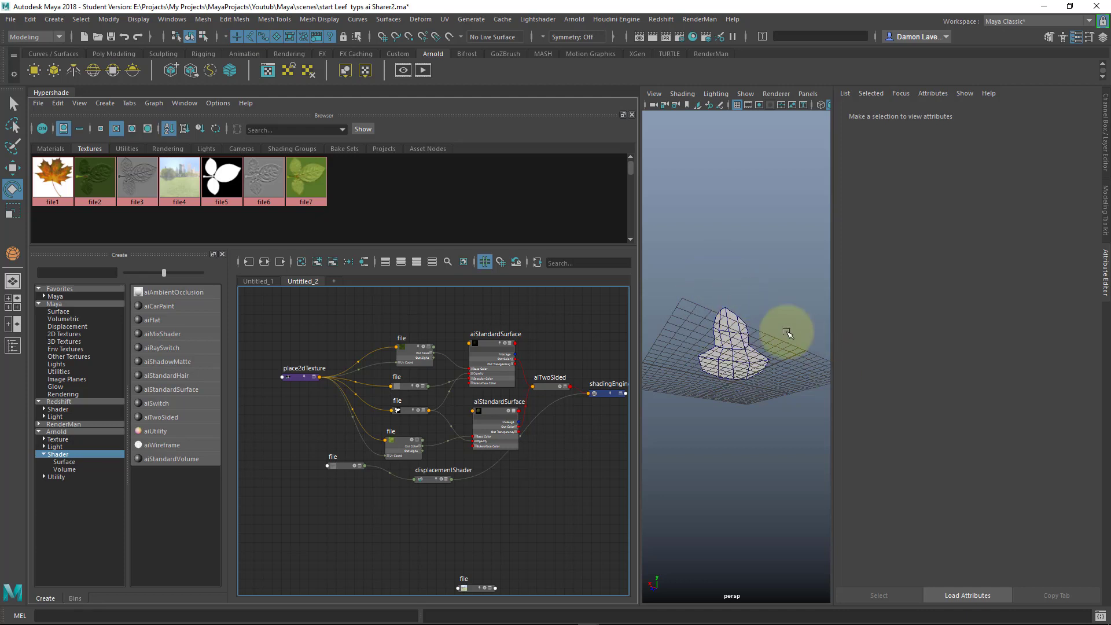
pyautogui.keyDown('alt'); pyautogui.moveTo(736, 348); pyautogui.dragTo(733, 442); pyautogui.keyUp('alt')
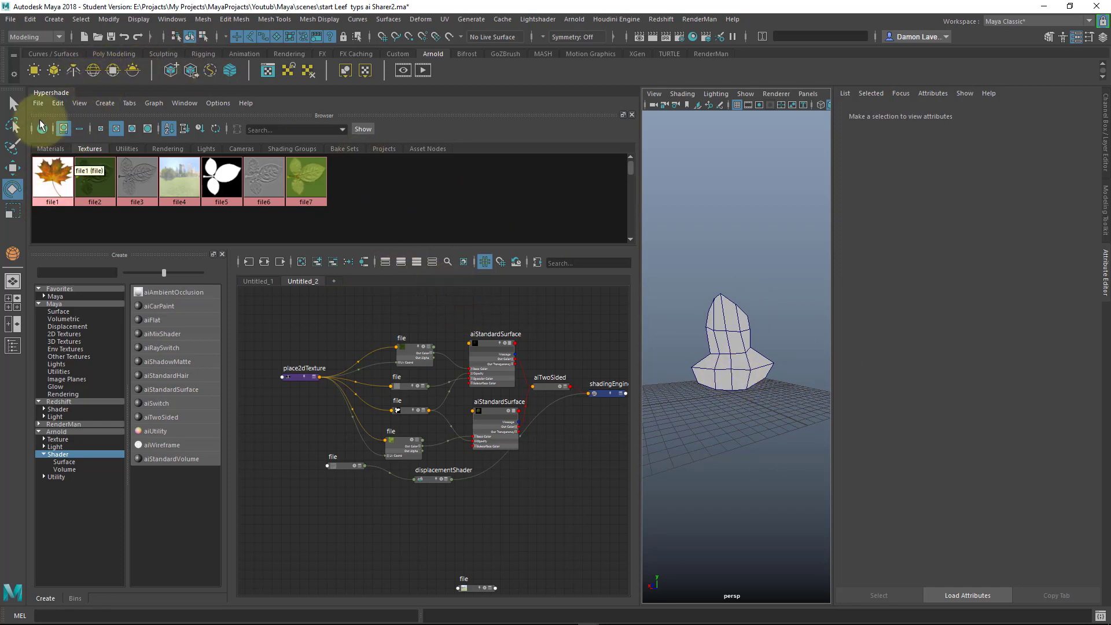
pyautogui.click(93, 70)
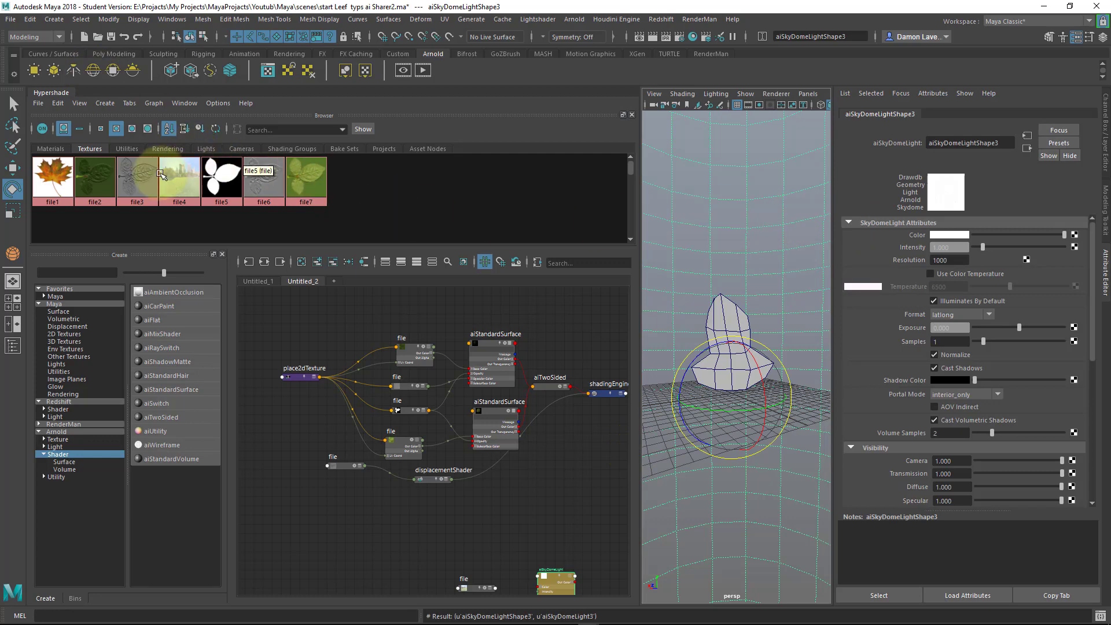
pyautogui.moveTo(161, 174); pyautogui.dragTo(907, 243, button='middle')
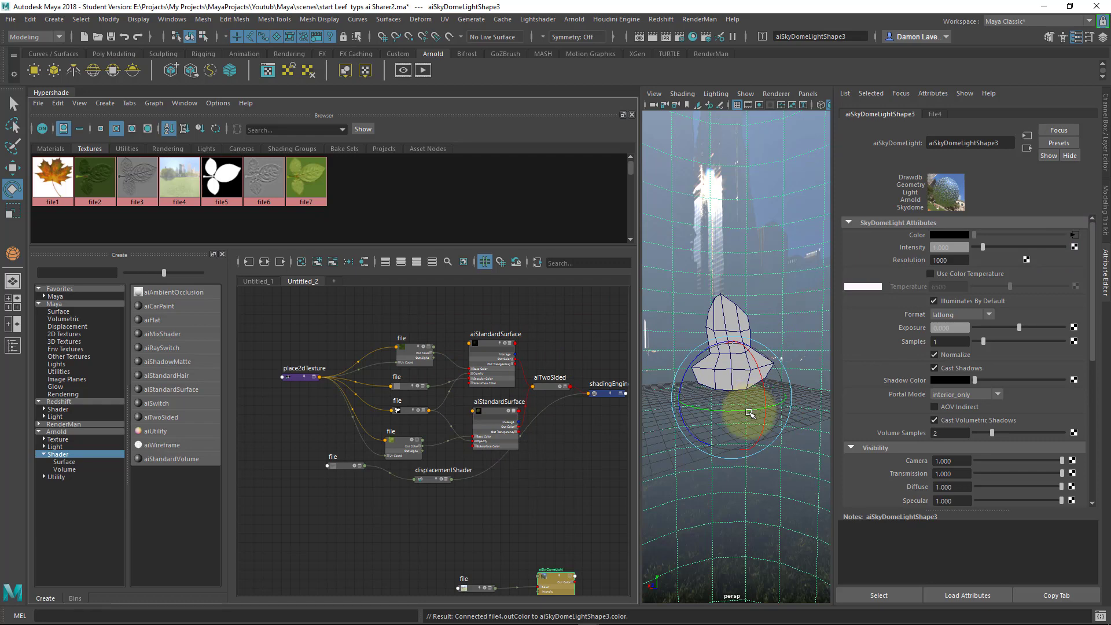
# - Orbit to look up at the leaf against the bright sky and create a new camera from this view
pyautogui.moveTo(749, 414); pyautogui.dragTo(734, 452)
pyautogui.moveTo(721, 441)
pyautogui.keyDown('alt'); pyautogui.mouseDown(button='right')
pyautogui.moveTo(727, 434)
pyautogui.moveTo(745, 463)
pyautogui.moveTo(717, 455)
pyautogui.mouseUp(button='right'); pyautogui.keyUp('alt')
pyautogui.keyDown('alt'); pyautogui.moveTo(717, 455); pyautogui.dragTo(763, 257); pyautogui.keyUp('alt')
pyautogui.keyDown('alt'); pyautogui.moveTo(762, 295); pyautogui.dragTo(698, 454); pyautogui.keyUp('alt')
pyautogui.press('space')
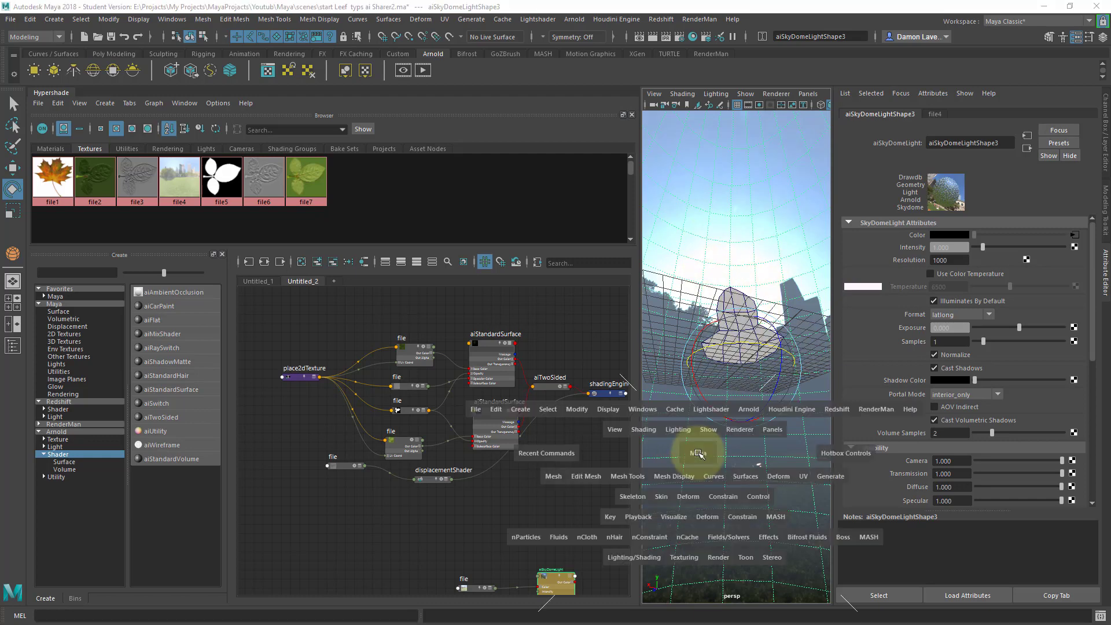
pyautogui.click(701, 456)
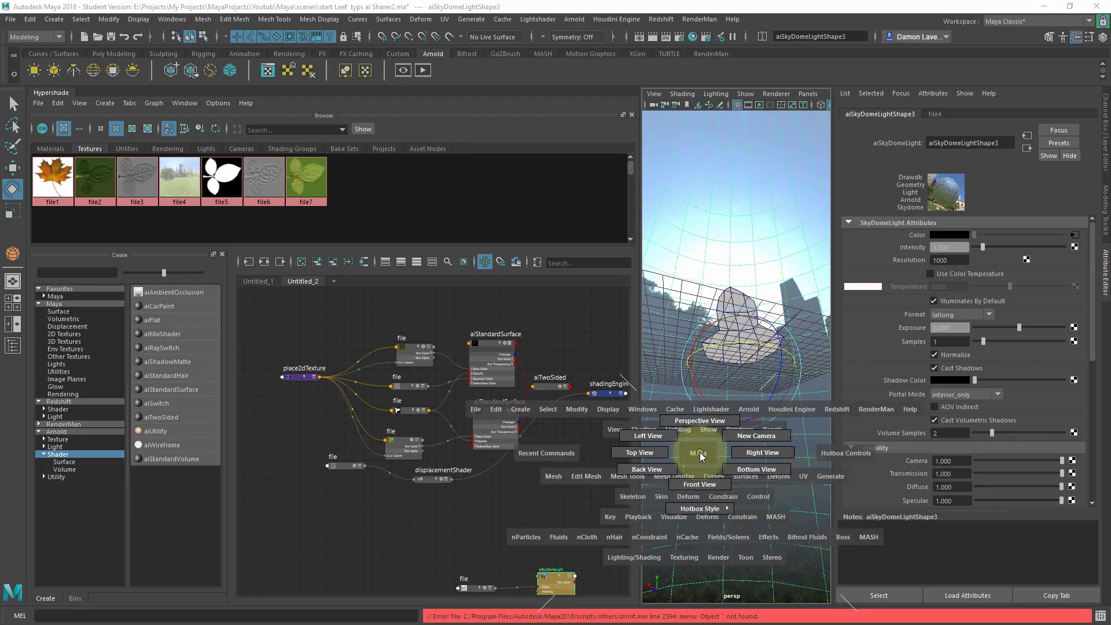
pyautogui.moveTo(702, 456); pyautogui.dragTo(743, 437)
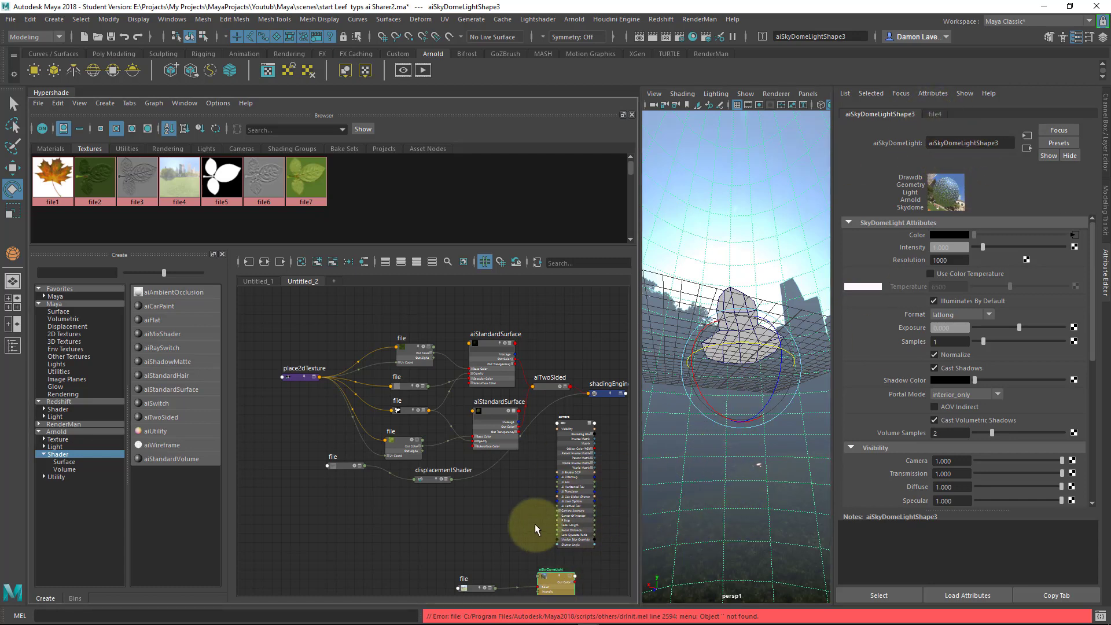
# - Rename the new camera's shape node cam1 and return the viewport to the perspective view
pyautogui.click(573, 430)
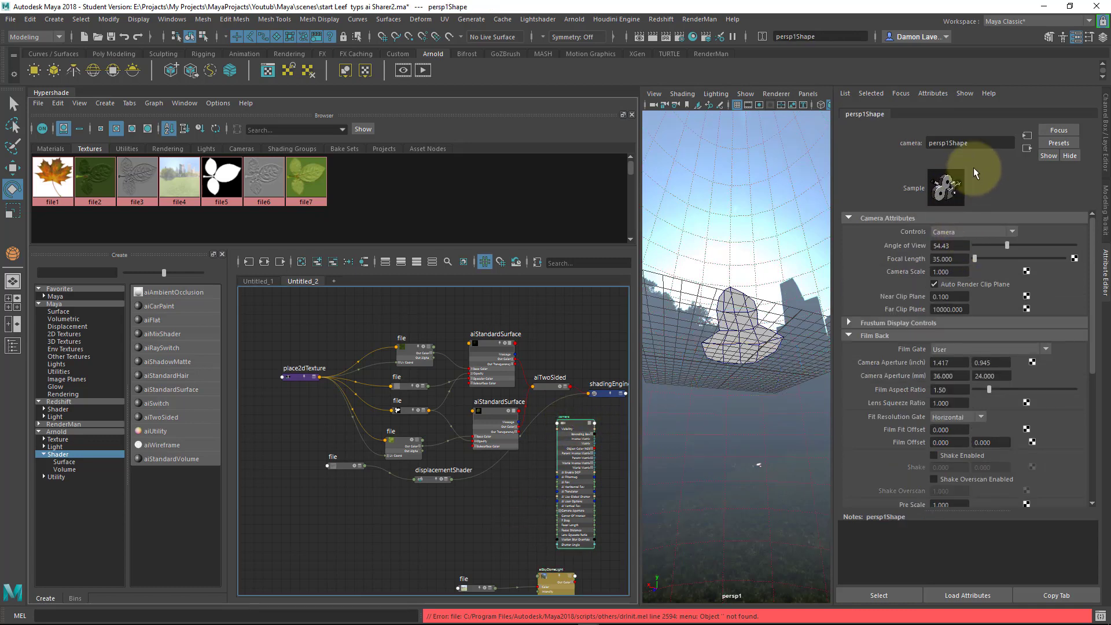
pyautogui.doubleClick(973, 144)
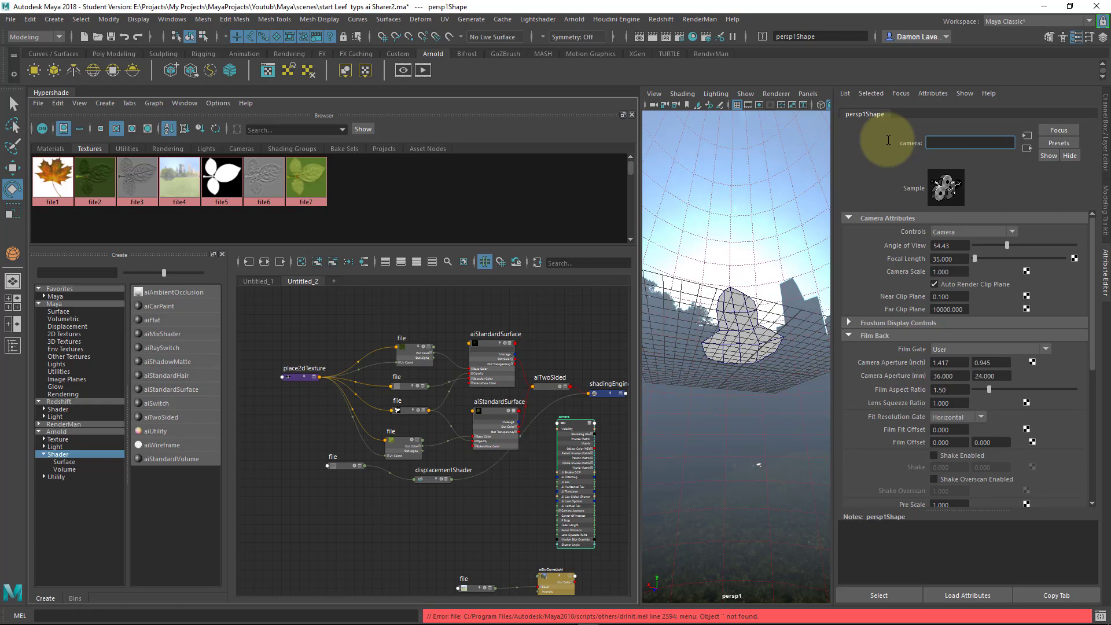
pyautogui.write('cam1')
pyautogui.press('Return')
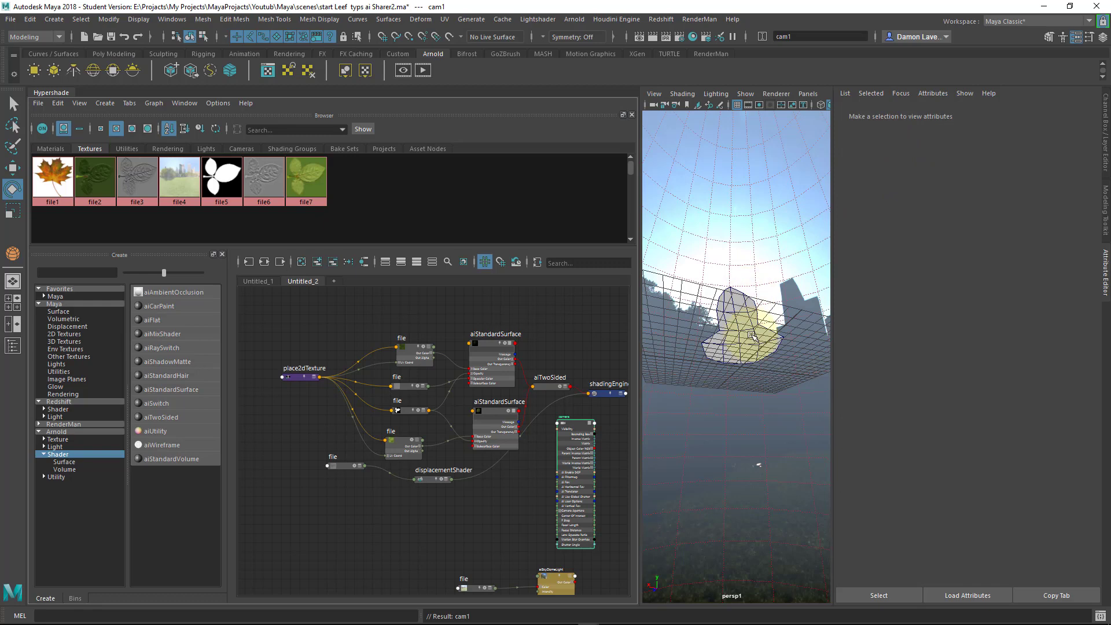
pyautogui.press('space')
pyautogui.moveTo(752, 338); pyautogui.dragTo(751, 316)
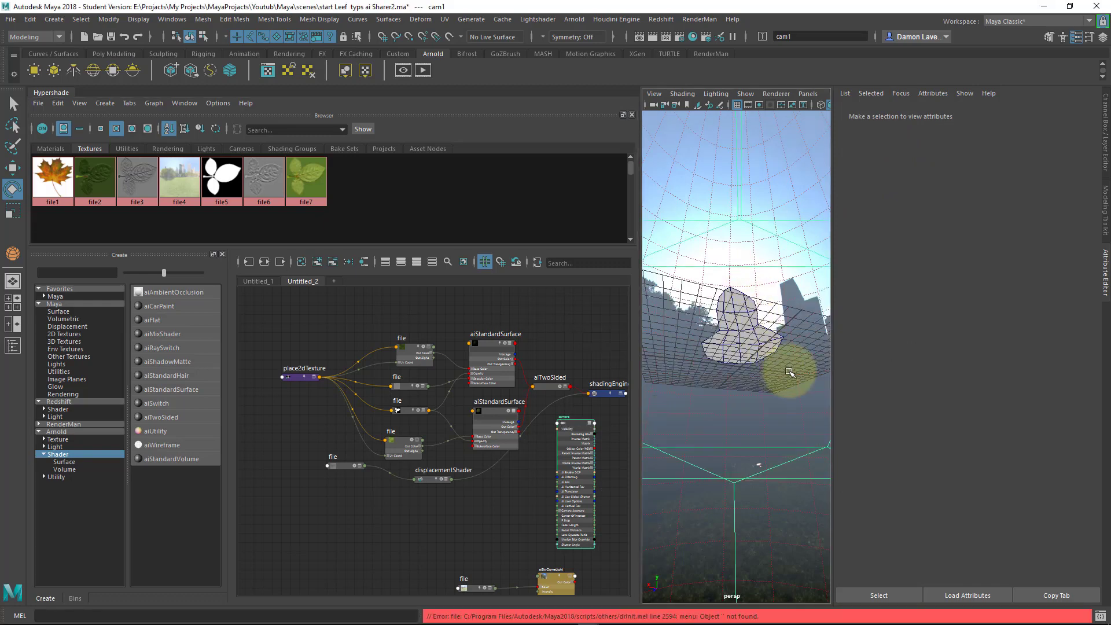
# - Create a polygon sphere, enlarge it and place it behind the upper part of the leaf
pyautogui.keyDown('alt'); pyautogui.moveTo(792, 373); pyautogui.dragTo(701, 399); pyautogui.keyUp('alt')
pyautogui.press('space')
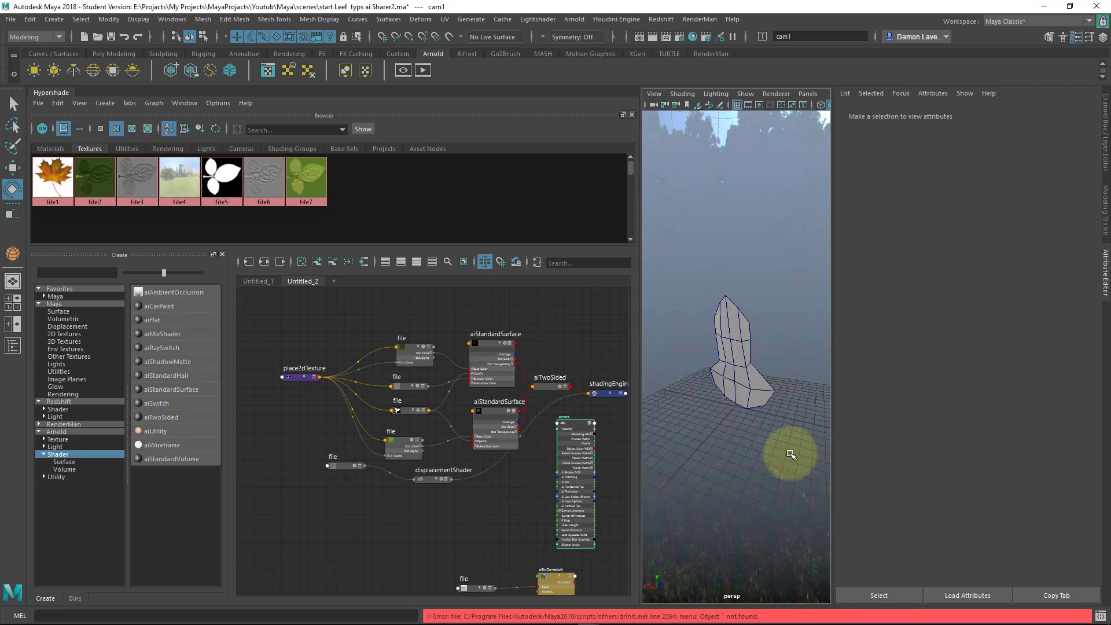
pyautogui.keyDown('alt'); pyautogui.moveTo(764, 449); pyautogui.dragTo(721, 446); pyautogui.keyUp('alt')
pyautogui.click(623, 392)
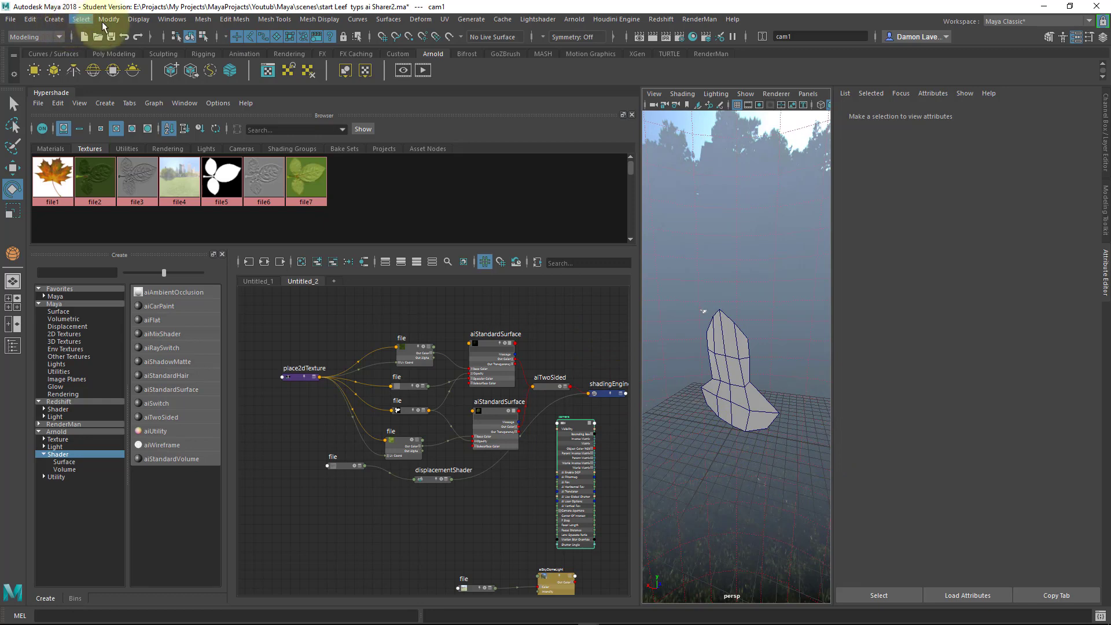
pyautogui.click(65, 20)
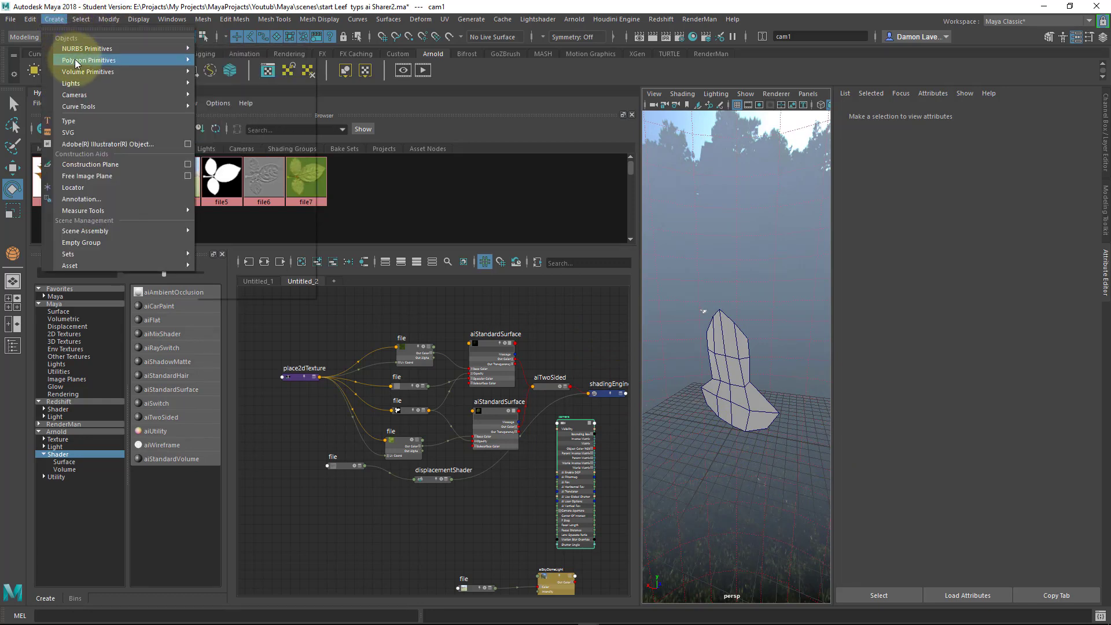
pyautogui.moveTo(173, 60)
pyautogui.click(223, 70)
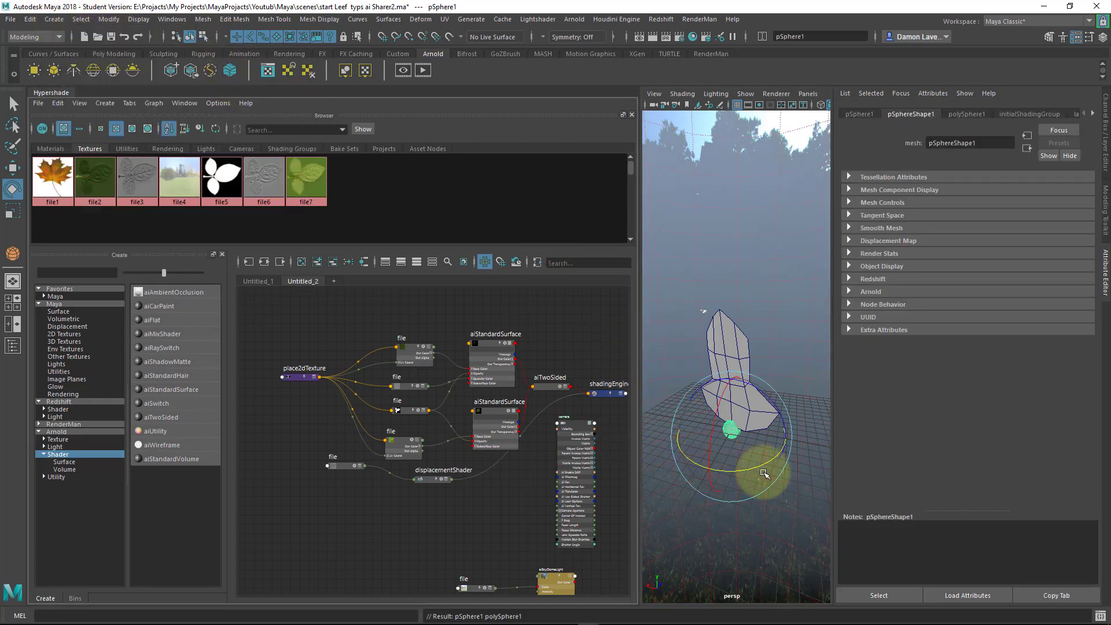
pyautogui.moveTo(731, 434); pyautogui.dragTo(657, 50)
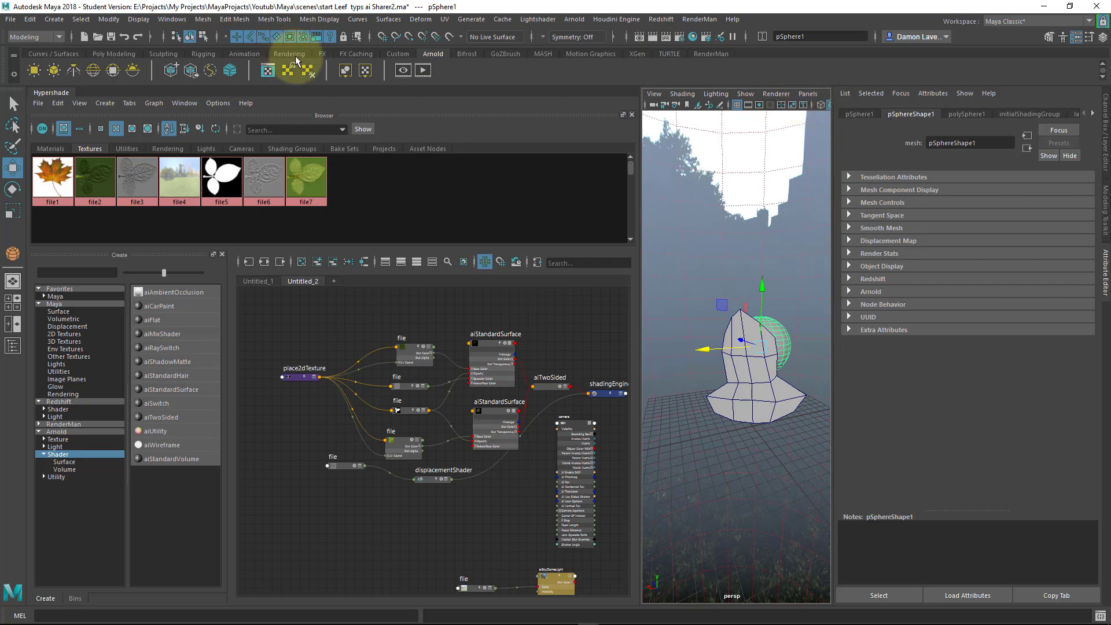
# - Render the scene through cam1 in Arnold RenderView and reframe the shot to show the whole leaf
pyautogui.click(427, 70)
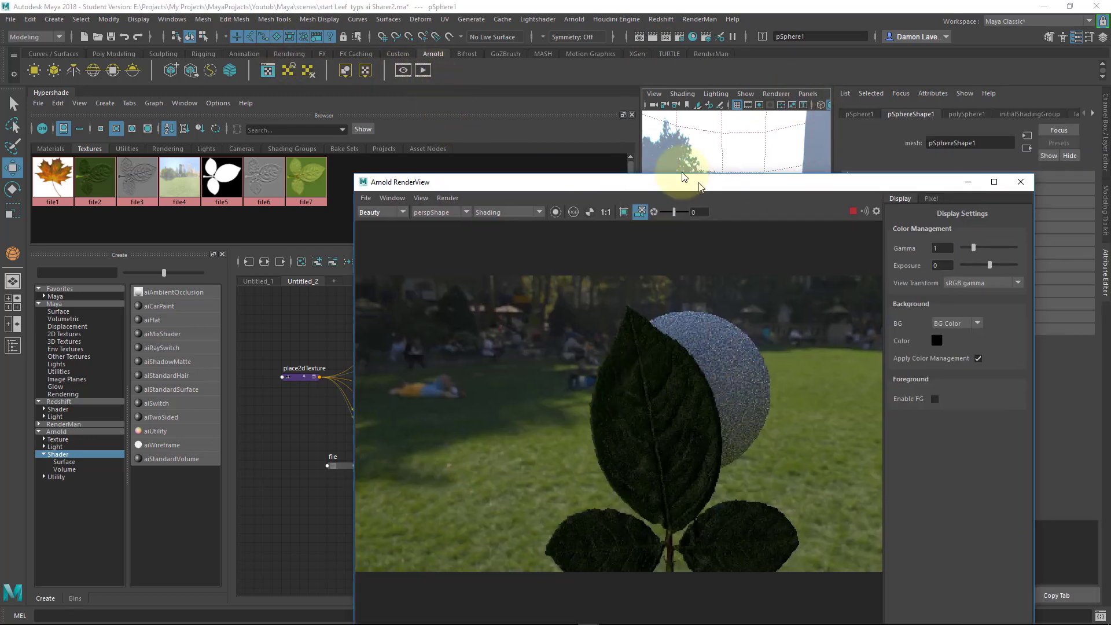
pyautogui.moveTo(693, 181); pyautogui.dragTo(626, 99)
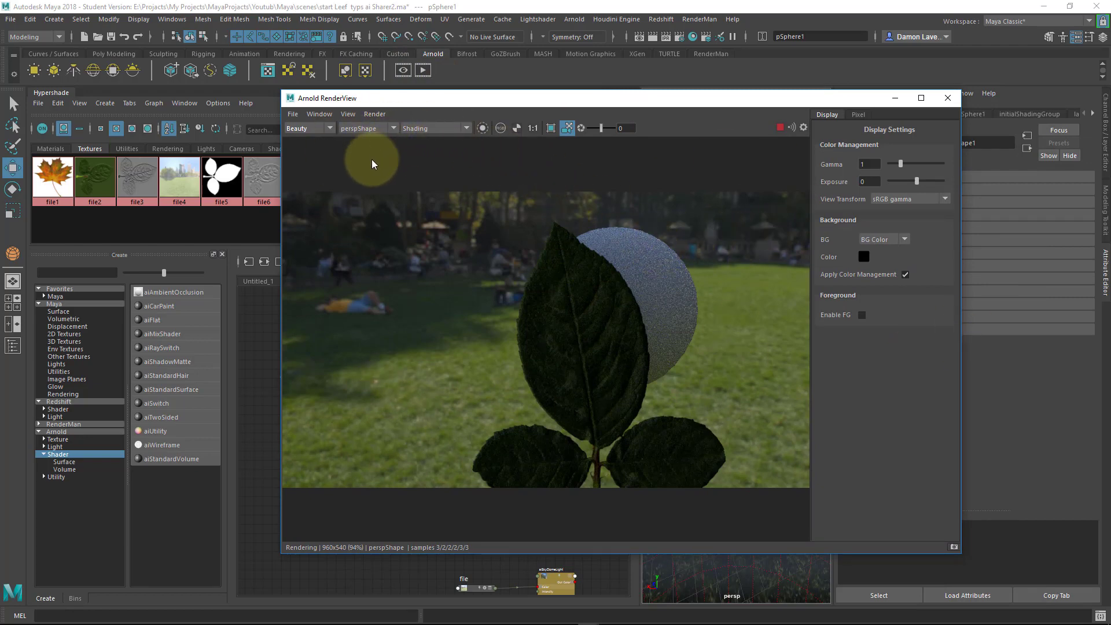
pyautogui.click(380, 127)
pyautogui.click(371, 144)
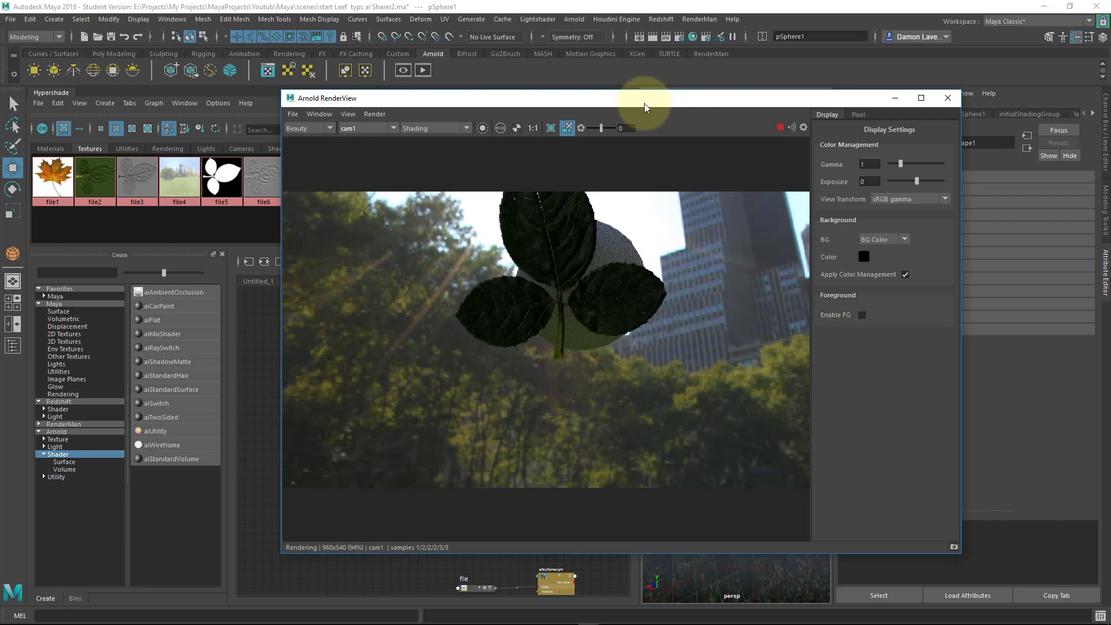
pyautogui.moveTo(644, 103); pyautogui.dragTo(440, 89)
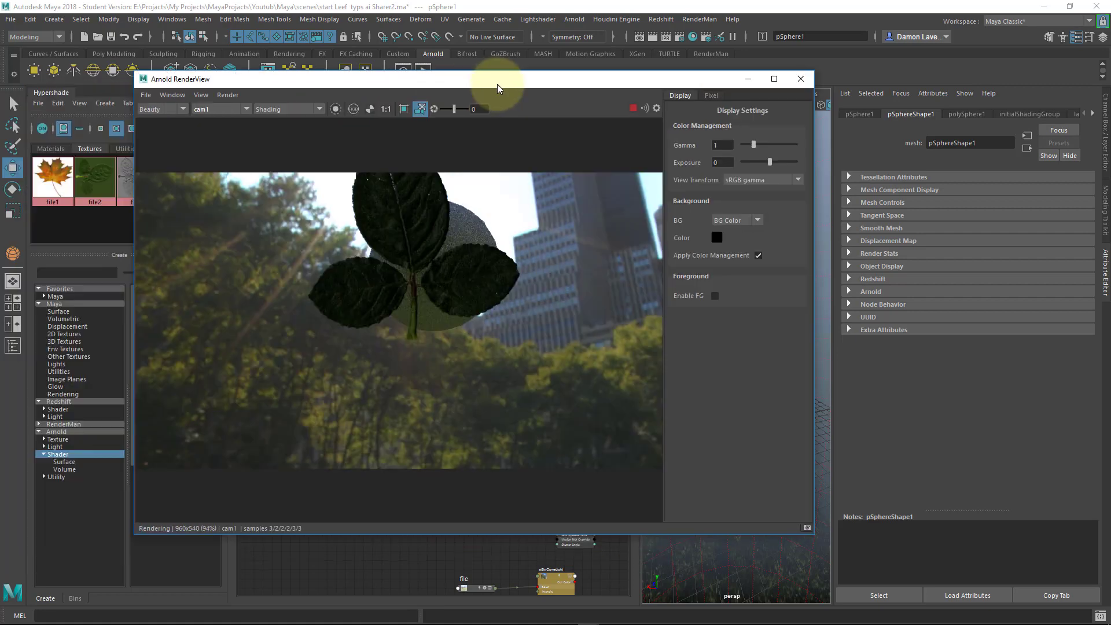
pyautogui.keyDown('alt'); pyautogui.moveTo(445, 331); pyautogui.dragTo(449, 347, button='middle'); pyautogui.keyUp('alt')
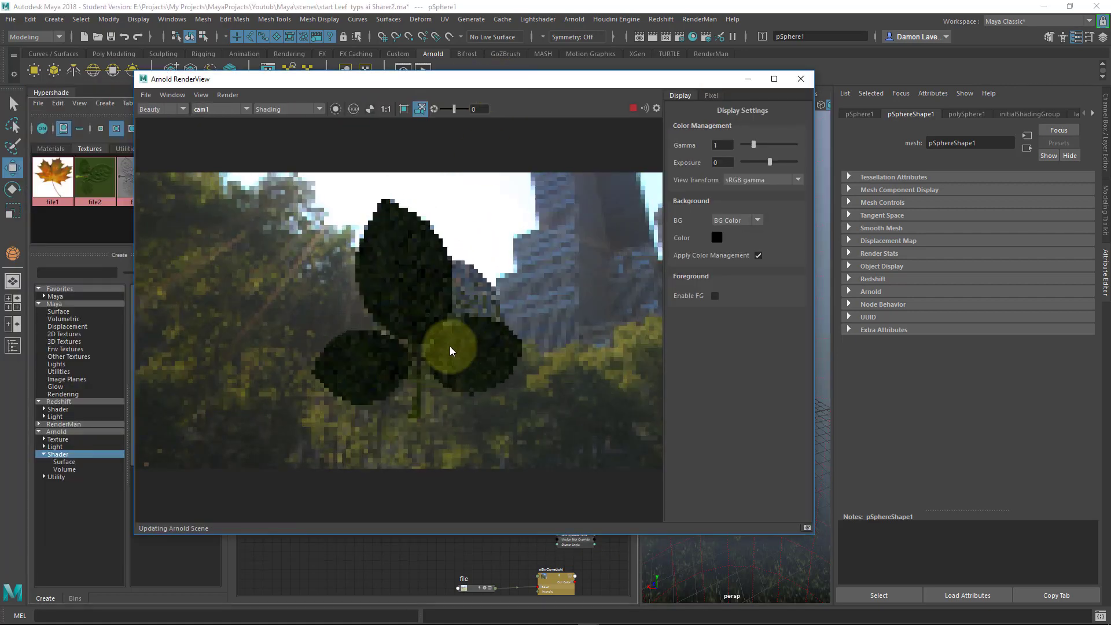
pyautogui.keyDown('alt'); pyautogui.moveTo(450, 348); pyautogui.dragTo(490, 328); pyautogui.keyUp('alt')
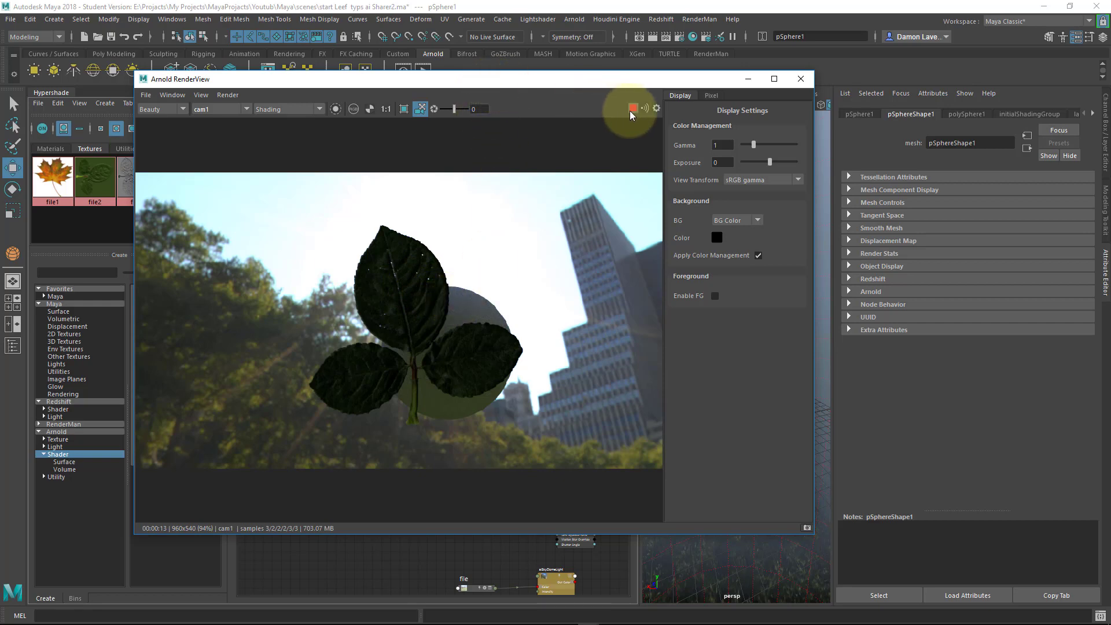
# - Move the render view out of the way and shift ai_leef_top_mat and its diffuse file2 node upward in the graph
pyautogui.moveTo(610, 81); pyautogui.dragTo(1110, 44)
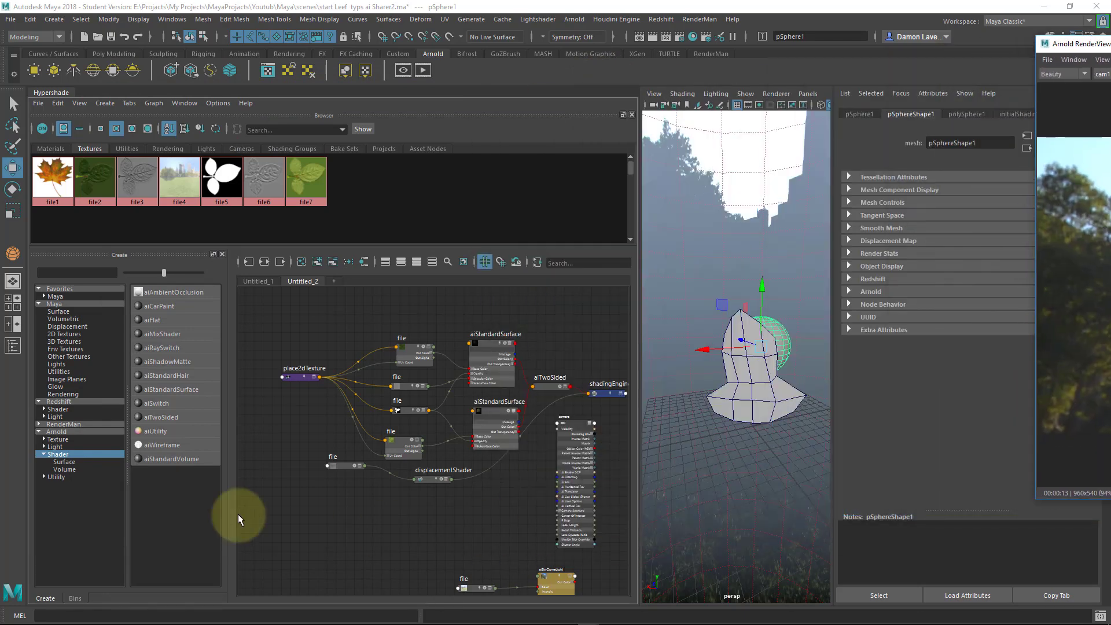
pyautogui.keyDown('alt'); pyautogui.moveTo(505, 474); pyautogui.dragTo(471, 491, button='middle'); pyautogui.keyUp('alt')
pyautogui.keyDown('alt'); pyautogui.moveTo(471, 491); pyautogui.dragTo(533, 531, button='right'); pyautogui.keyUp('alt')
pyautogui.keyDown('alt'); pyautogui.moveTo(515, 400); pyautogui.dragTo(521, 459, button='middle'); pyautogui.keyUp('alt')
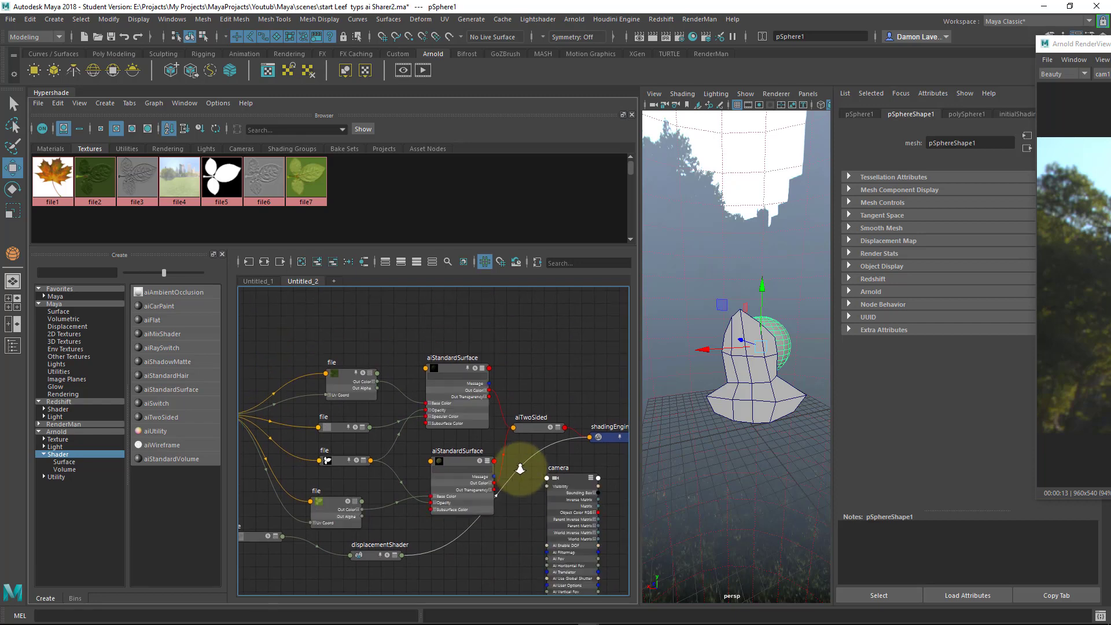
pyautogui.keyDown('alt'); pyautogui.moveTo(521, 458); pyautogui.dragTo(558, 496, button='right'); pyautogui.keyUp('alt')
pyautogui.click(435, 353)
pyautogui.moveTo(435, 352); pyautogui.dragTo(448, 321)
pyautogui.moveTo(315, 331)
pyautogui.mouseDown()
pyautogui.moveTo(308, 301)
pyautogui.moveTo(320, 310)
pyautogui.mouseUp()
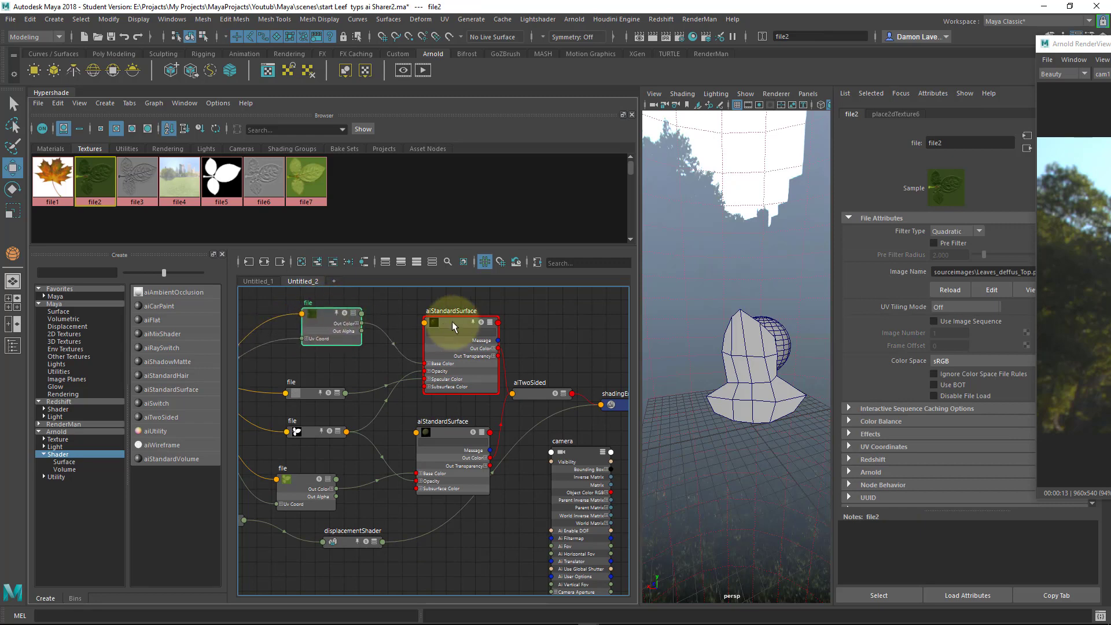
# - Select ai_leef_top_mat in the graph and move the render view off its attributes to expose the Subsurface settings
pyautogui.moveTo(452, 321)
pyautogui.mouseDown()
pyautogui.moveTo(469, 317)
pyautogui.moveTo(436, 325)
pyautogui.moveTo(442, 317)
pyautogui.mouseUp()
pyautogui.click(1054, 306)
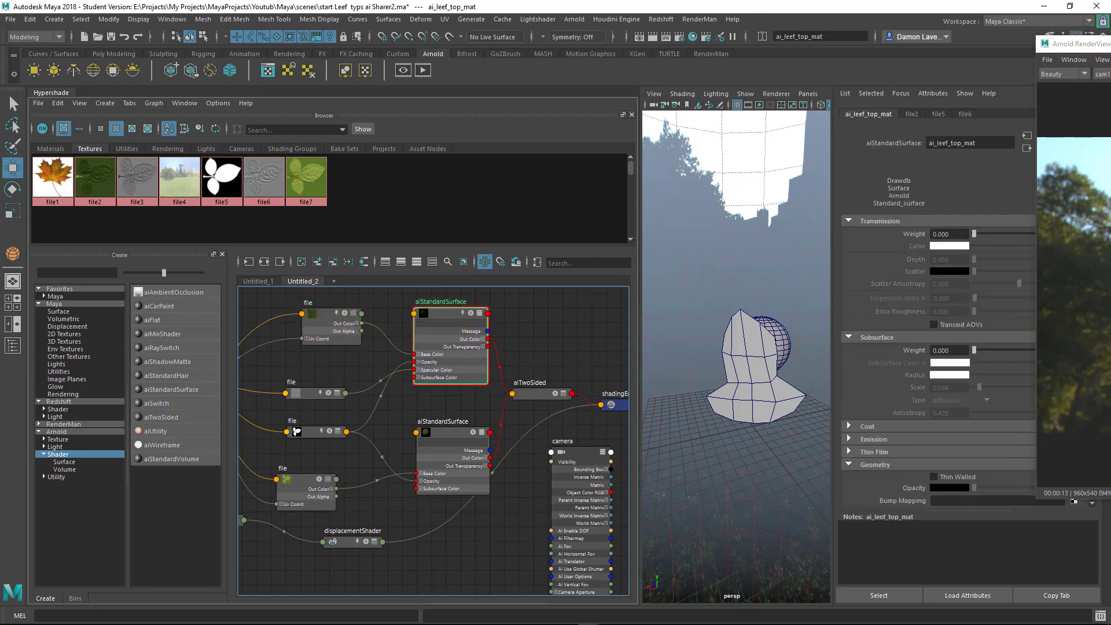
pyautogui.moveTo(1102, 44); pyautogui.dragTo(1110, 44)
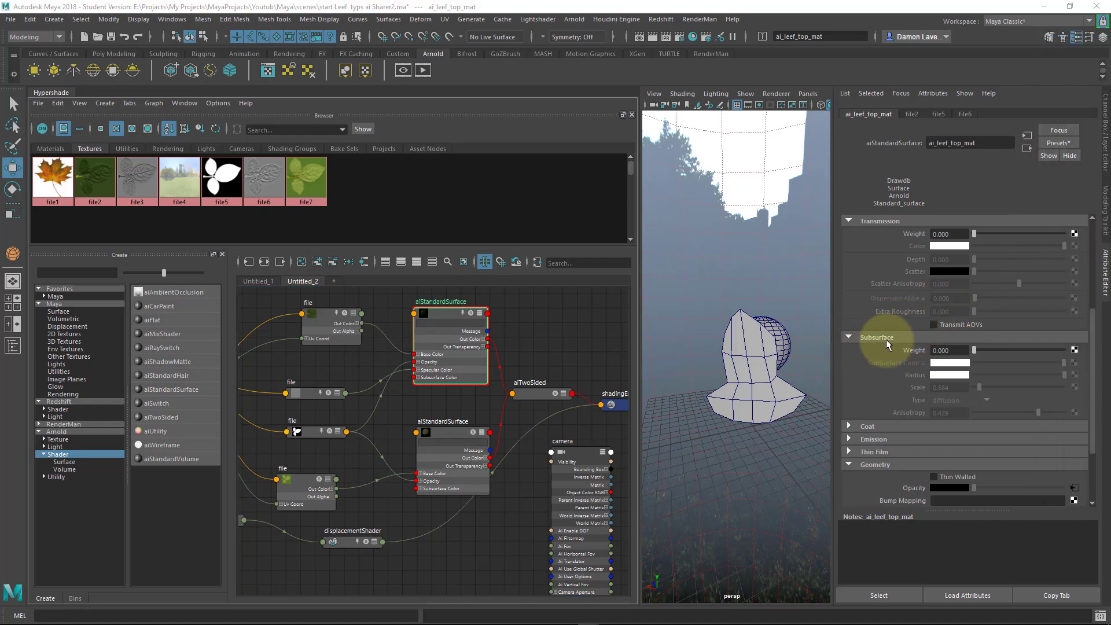
pyautogui.click(320, 317)
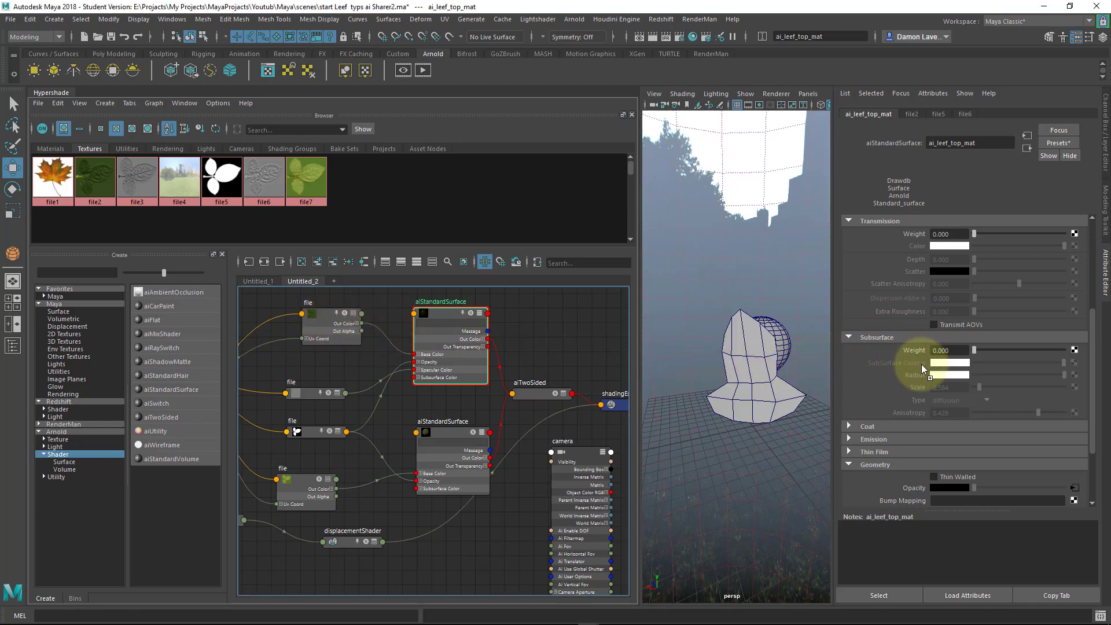
pyautogui.moveTo(922, 364); pyautogui.dragTo(324, 318, button='middle')
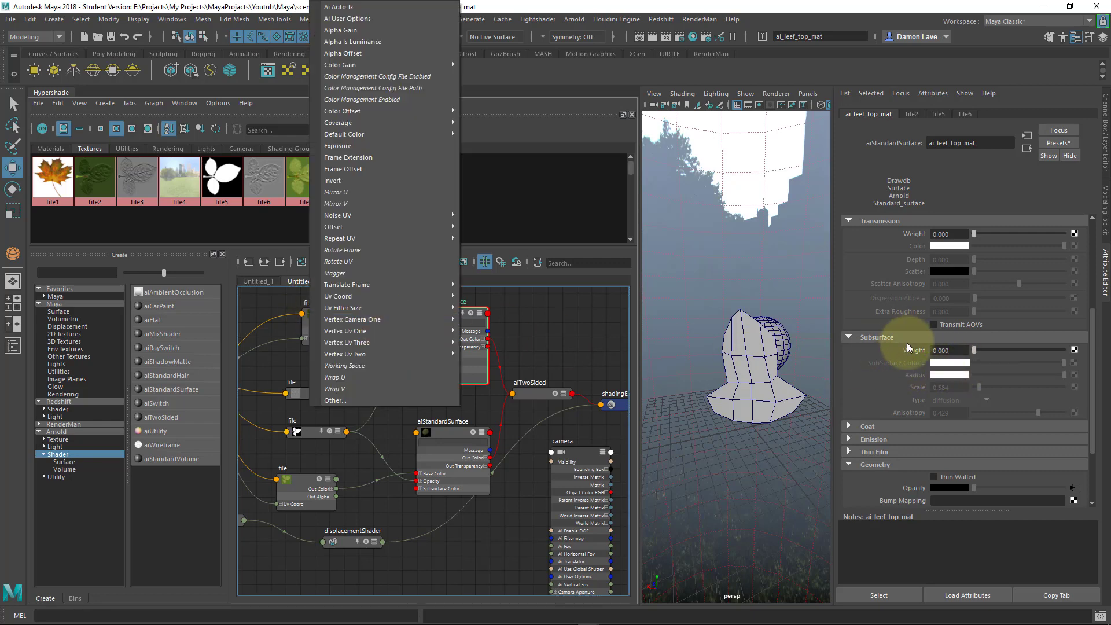
pyautogui.click(579, 339)
# - Set the Subsurface Weight of ai_leef_top_mat to 1, render the leaf through cam1 and move the render view aside
pyautogui.click(431, 317)
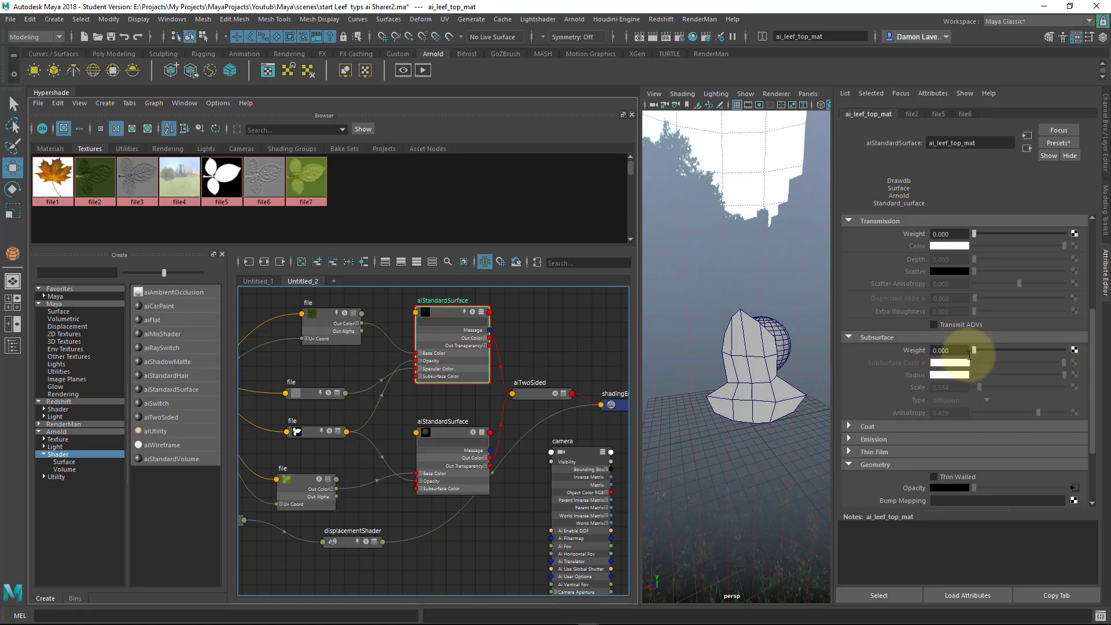
pyautogui.moveTo(973, 353); pyautogui.dragTo(1108, 324)
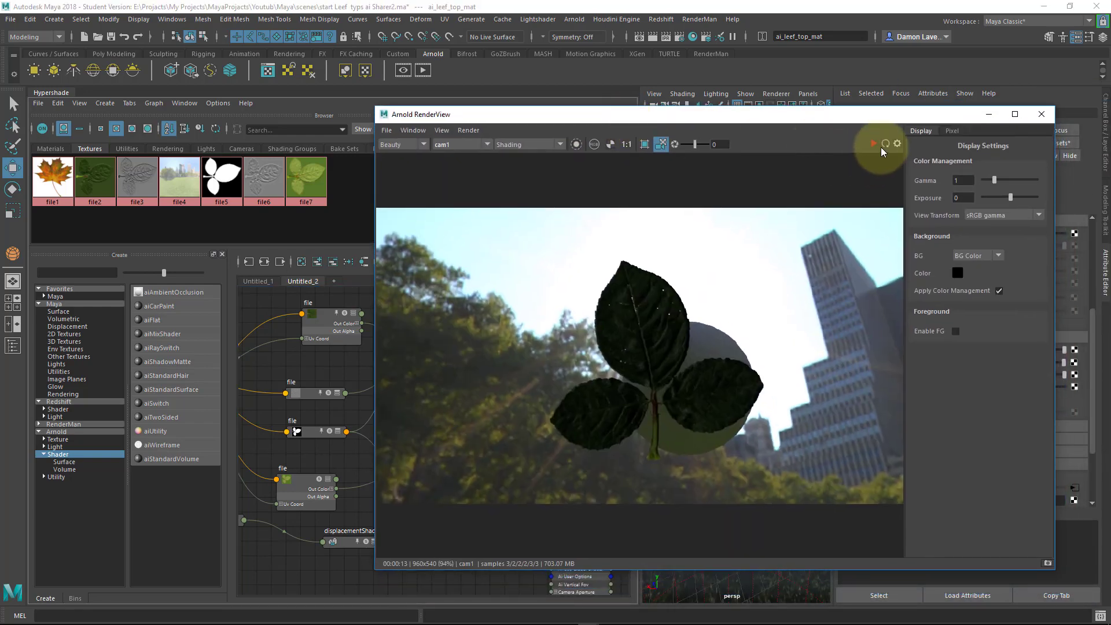
pyautogui.click(877, 144)
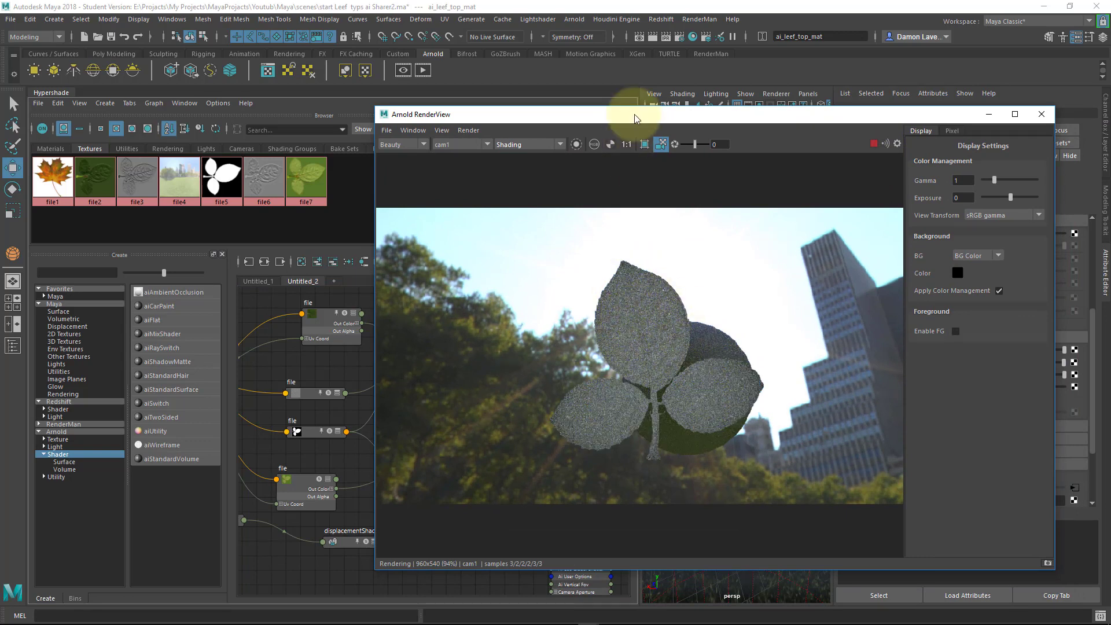
pyautogui.moveTo(634, 113); pyautogui.dragTo(554, 87)
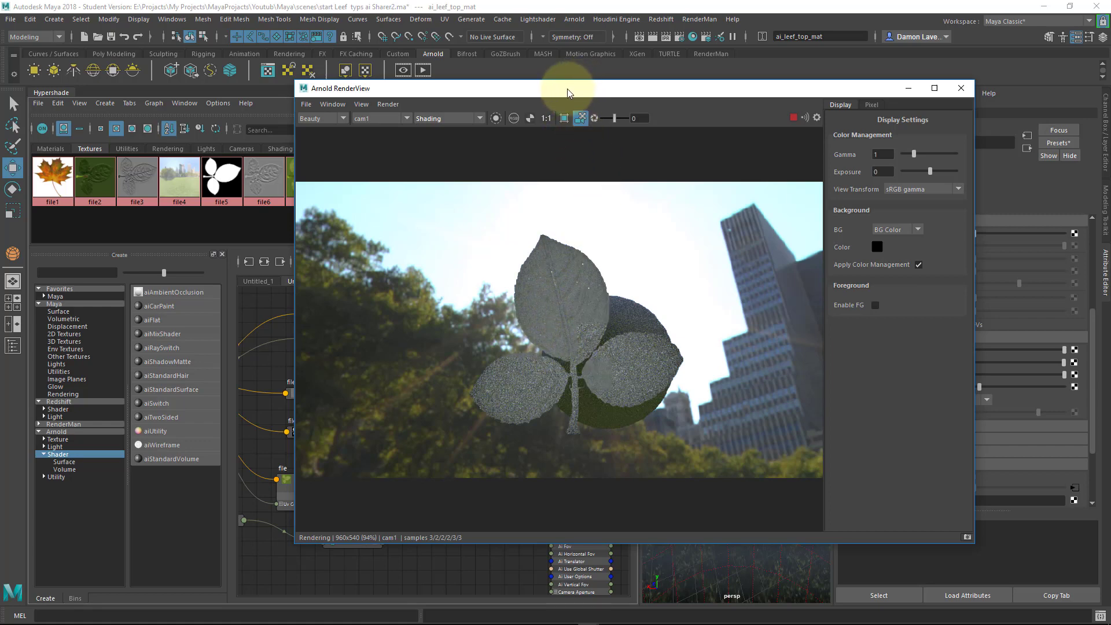
pyautogui.moveTo(567, 93); pyautogui.dragTo(1110, 29)
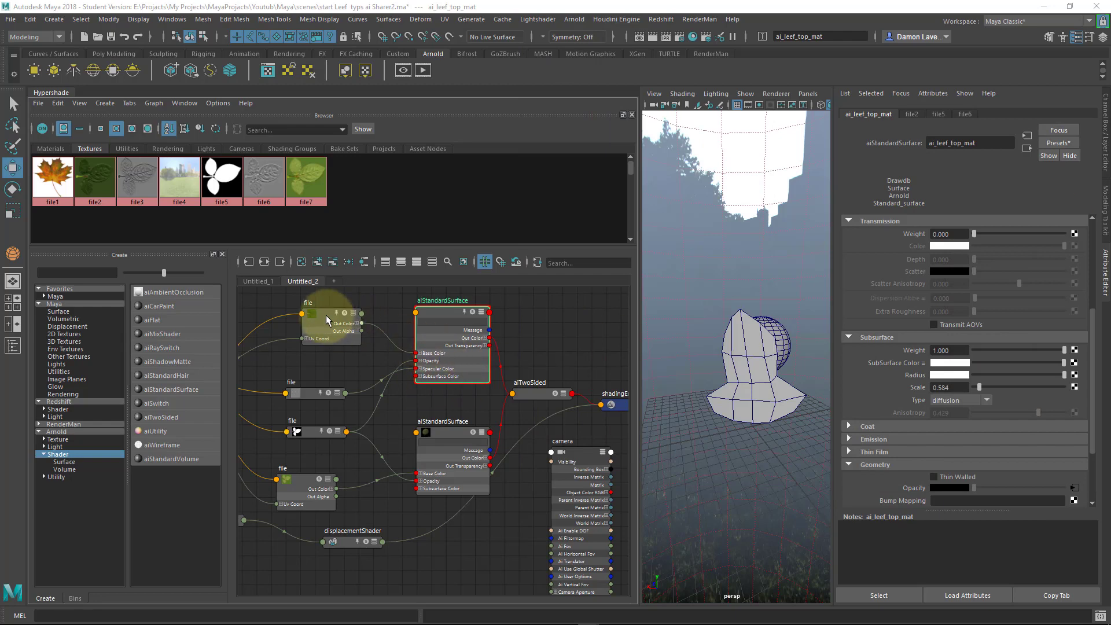
# - Connect file2's color output to the Subsurface Color of ai_leef_top_mat and set the subsurface Scale to 1
pyautogui.moveTo(321, 320); pyautogui.dragTo(907, 369, button='middle')
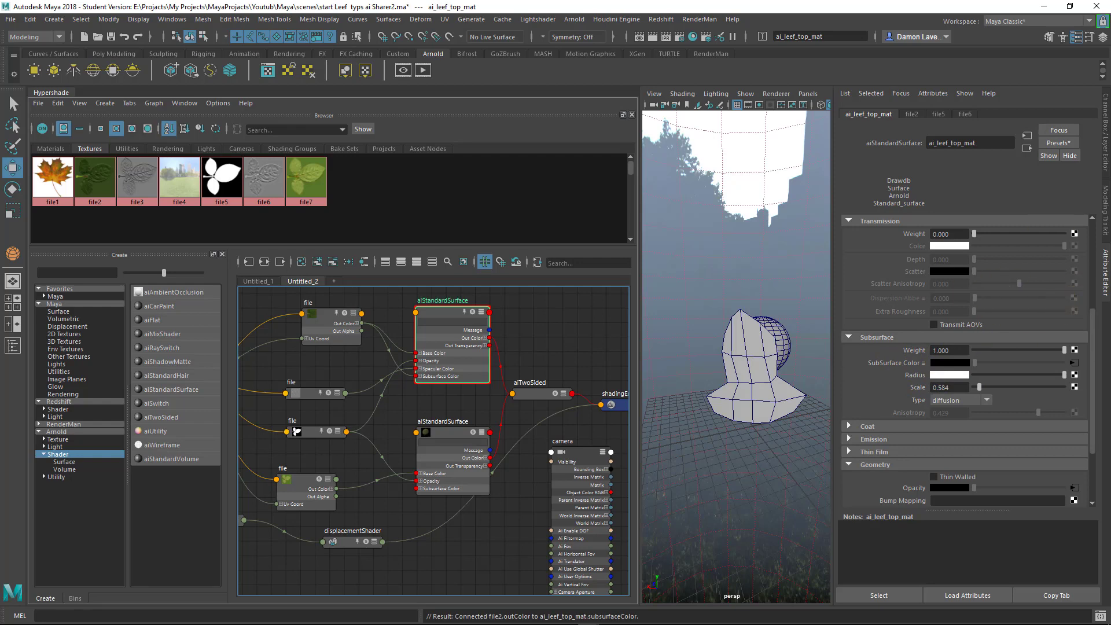
pyautogui.moveTo(1110, 176); pyautogui.dragTo(461, 103)
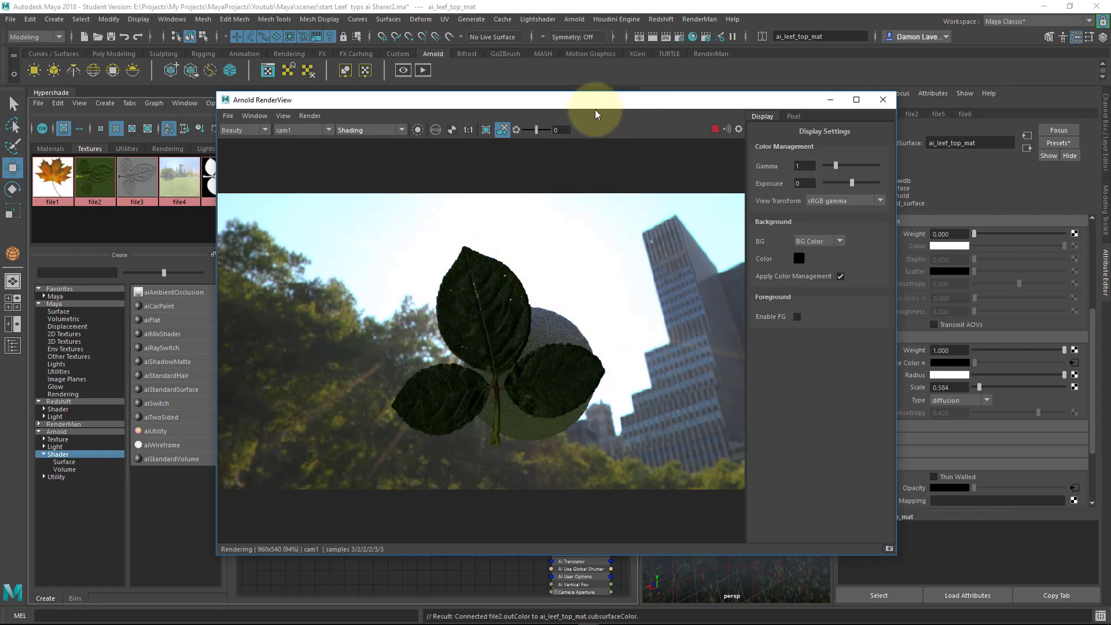
pyautogui.moveTo(595, 109); pyautogui.dragTo(509, 110)
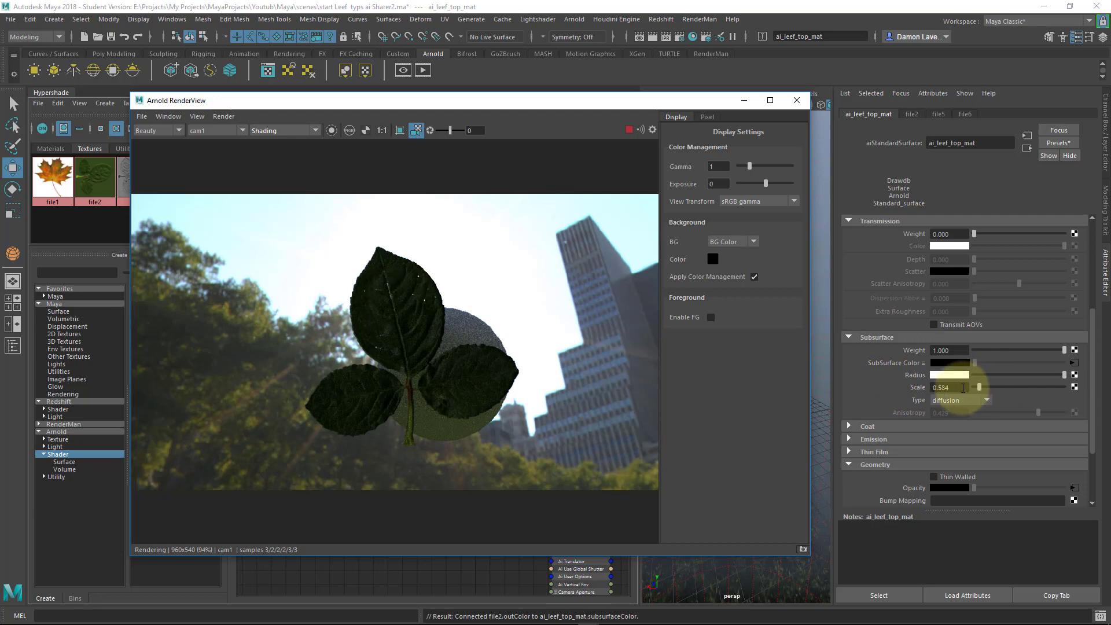
pyautogui.click(949, 387)
pyautogui.write('1')
pyautogui.press('Return')
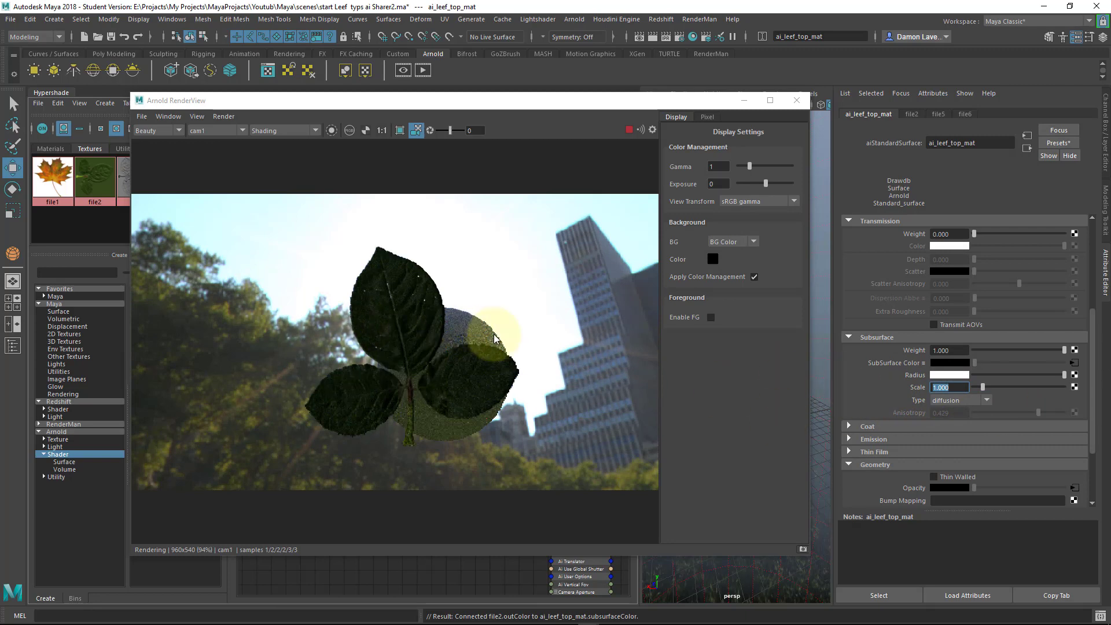
# - Move the sphere higher and further out from behind the leaf, and restart the cam1 render
pyautogui.click(460, 327)
pyautogui.moveTo(474, 110); pyautogui.dragTo(378, 75)
pyautogui.click(768, 350)
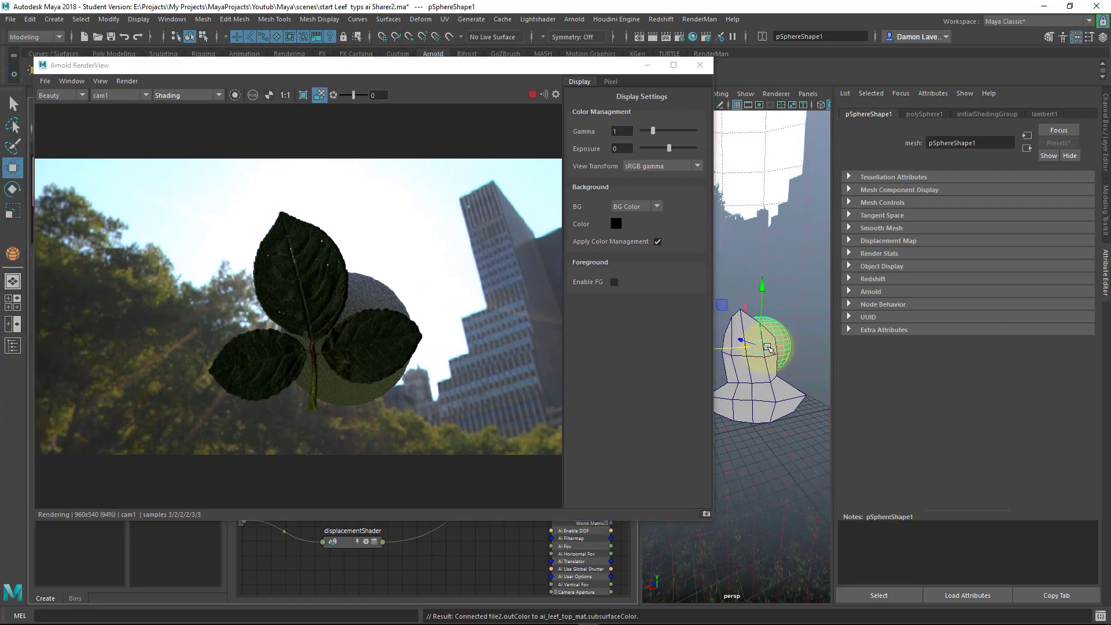
pyautogui.moveTo(764, 347); pyautogui.dragTo(713, 340)
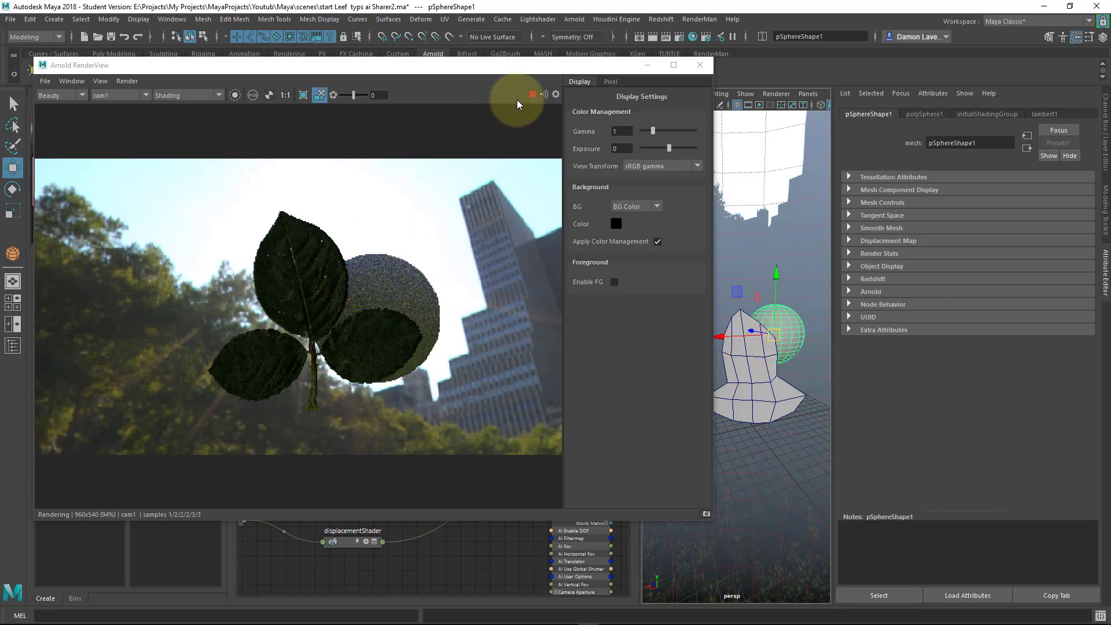
pyautogui.click(533, 94)
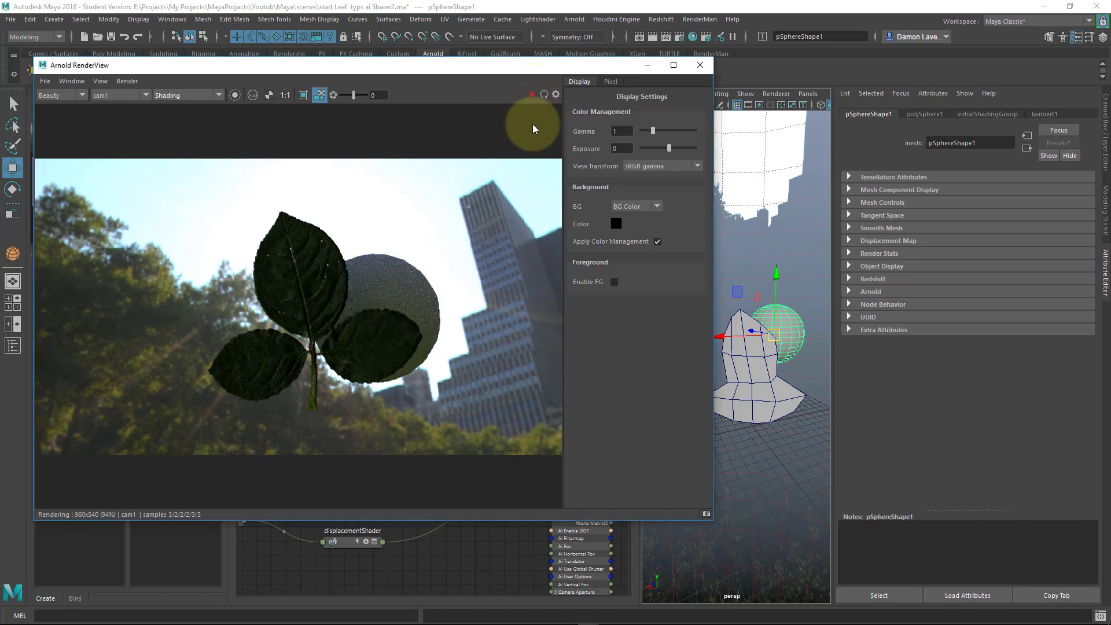
pyautogui.click(544, 94)
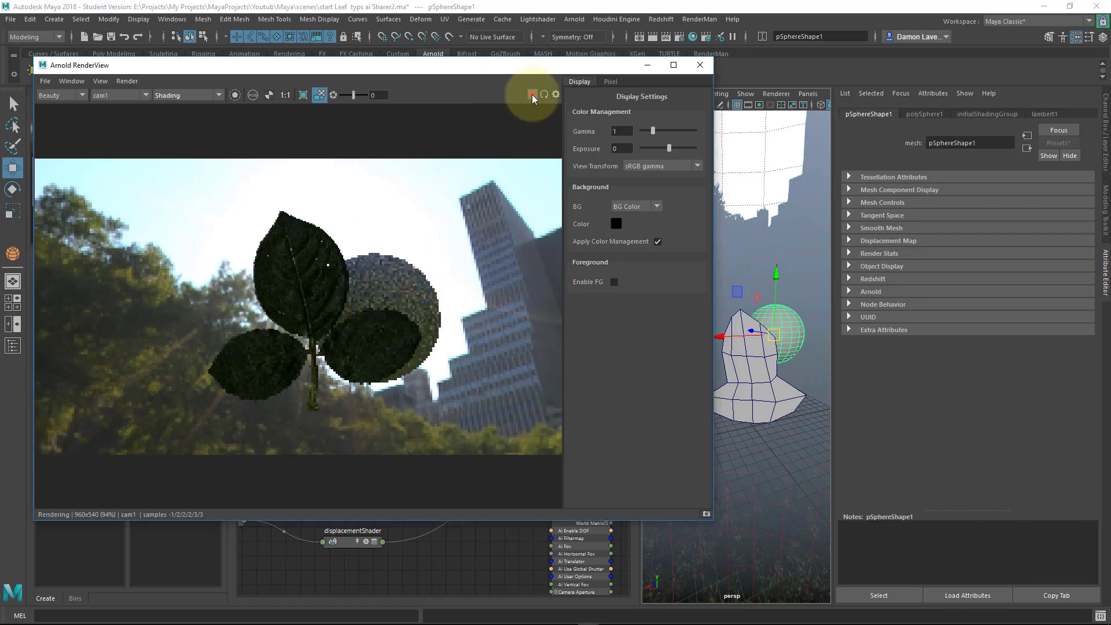
pyautogui.click(530, 93)
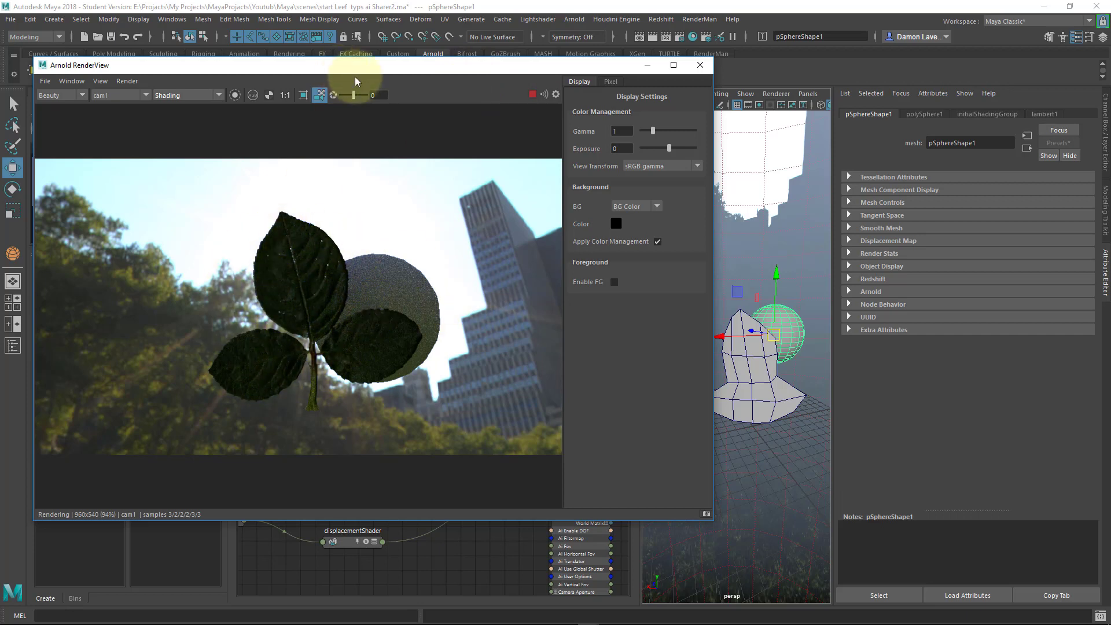
# - Uncover the node graph and shift the file2 node away from ai_leef_top_mat to make room between them
pyautogui.moveTo(342, 71); pyautogui.dragTo(646, 138)
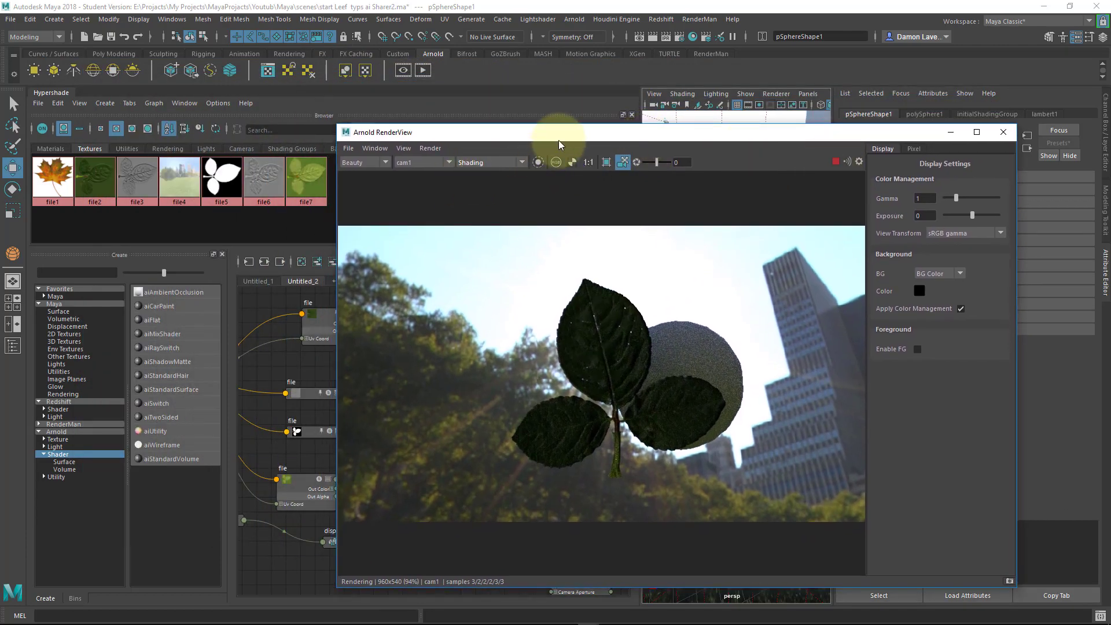
pyautogui.moveTo(559, 143); pyautogui.dragTo(704, 165)
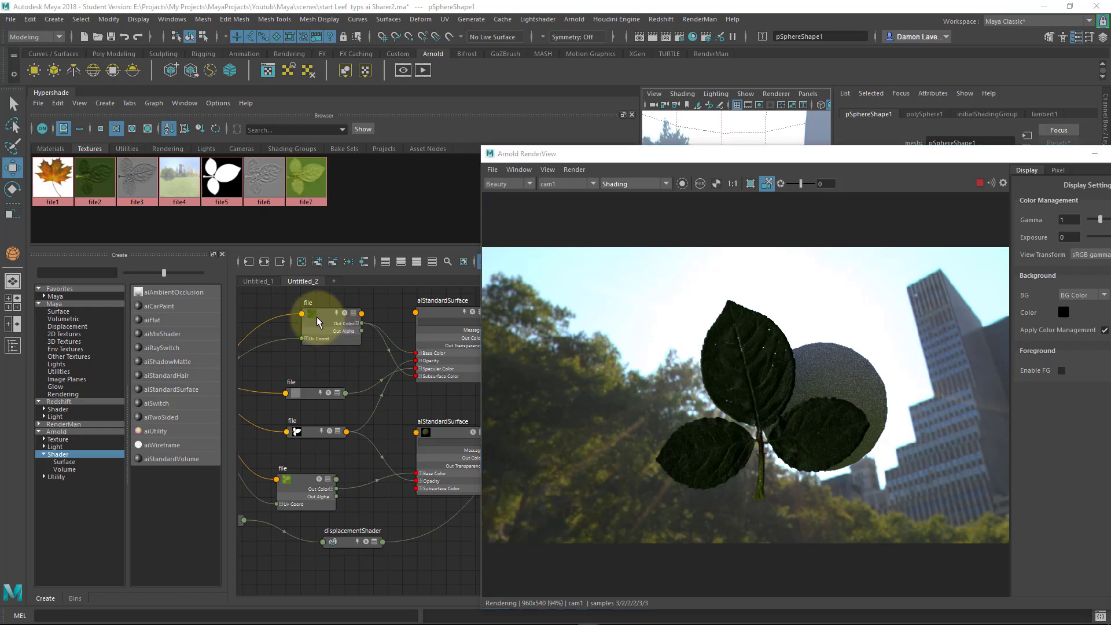
pyautogui.moveTo(317, 317); pyautogui.dragTo(284, 314)
pyautogui.click(412, 318)
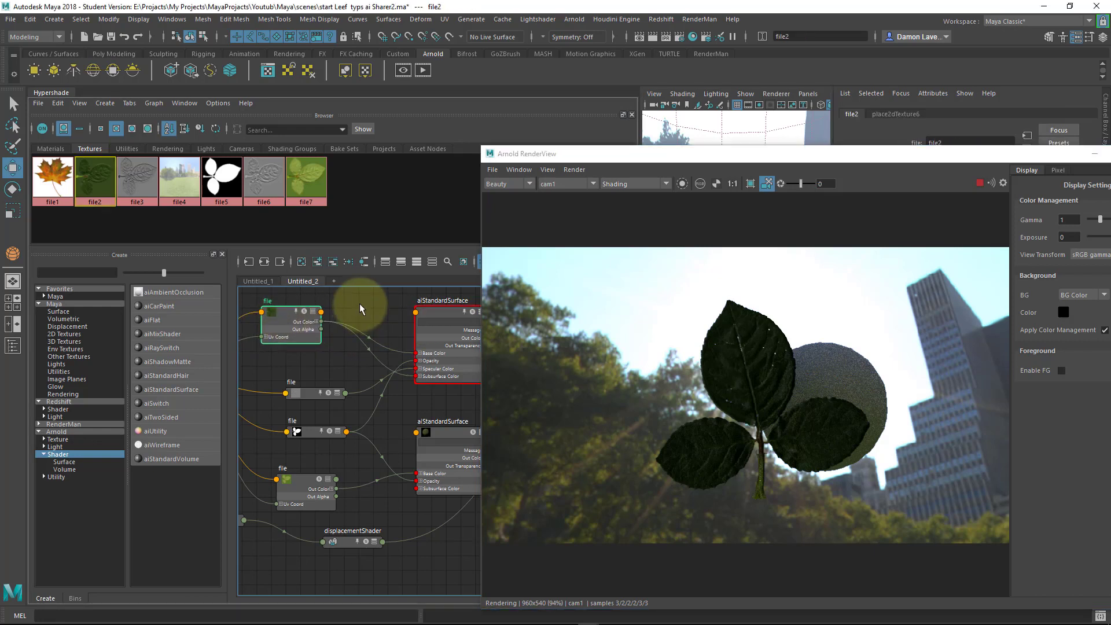
pyautogui.click(357, 306)
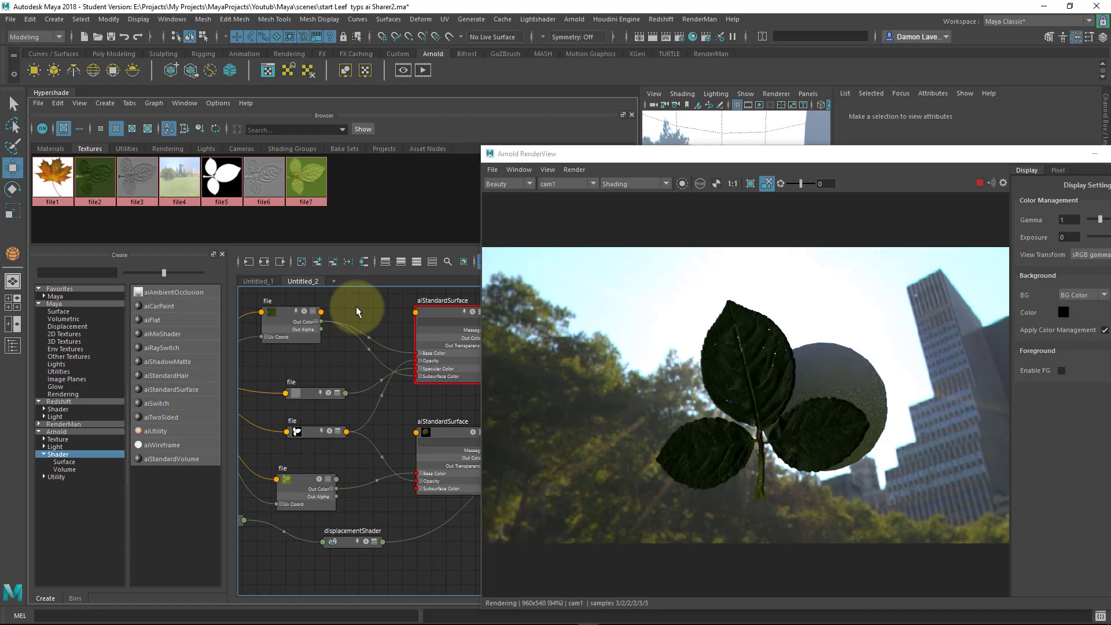
# - Create a remapHsv node and wire it between file2's output color and the Subsurface Color of ai_leef_top_mat
pyautogui.press('Tab')
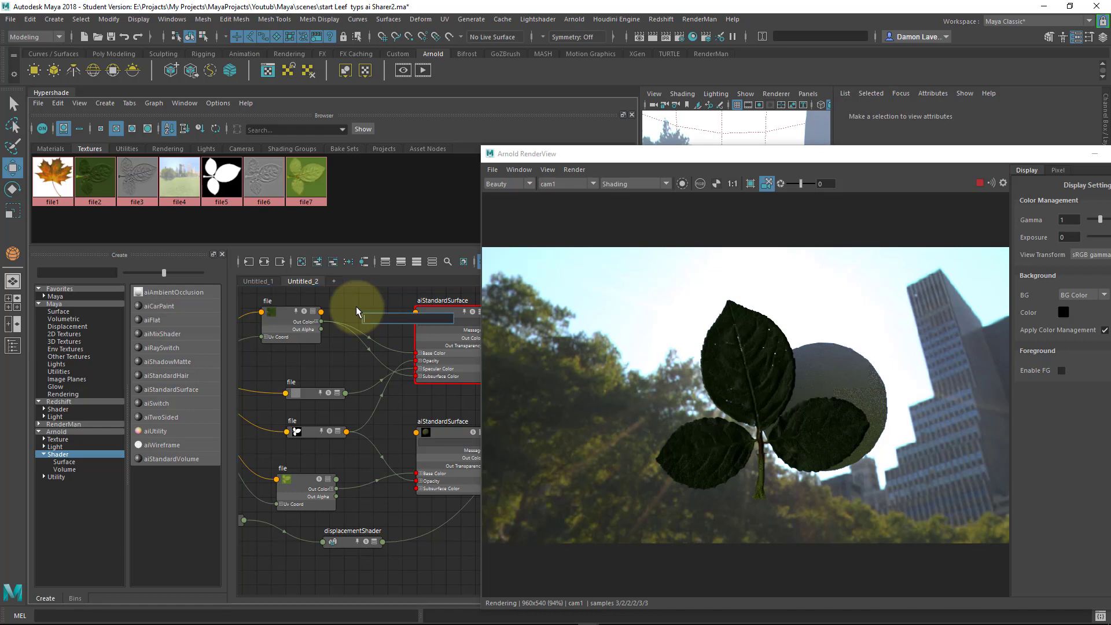
pyautogui.write('re')
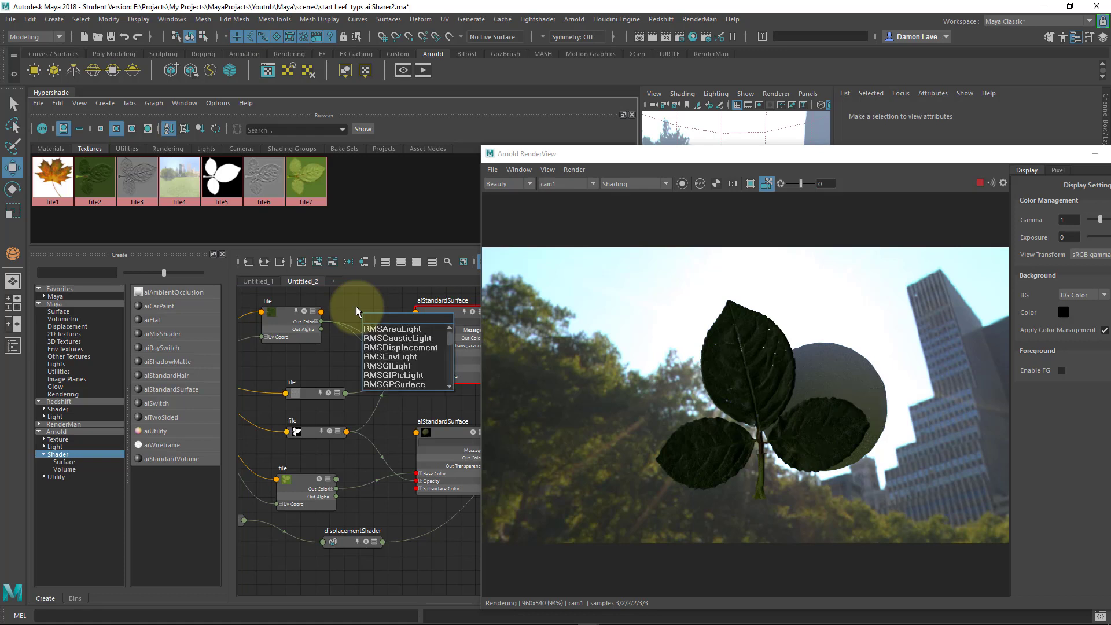
pyautogui.write('m')
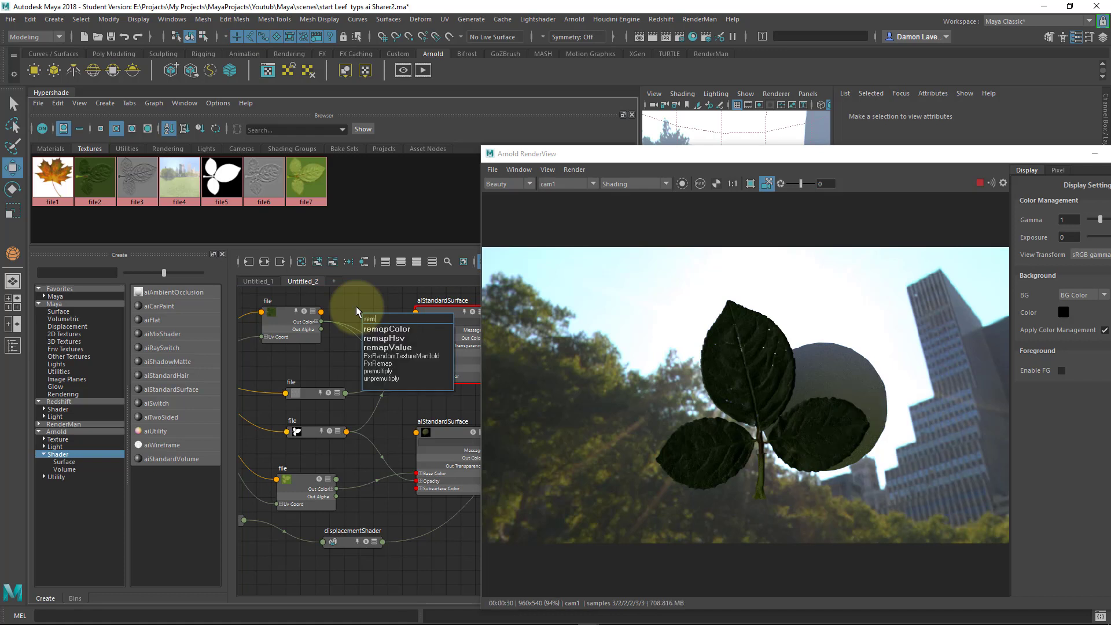
pyautogui.press('Down')
pyautogui.press('Down')
pyautogui.press('Return')
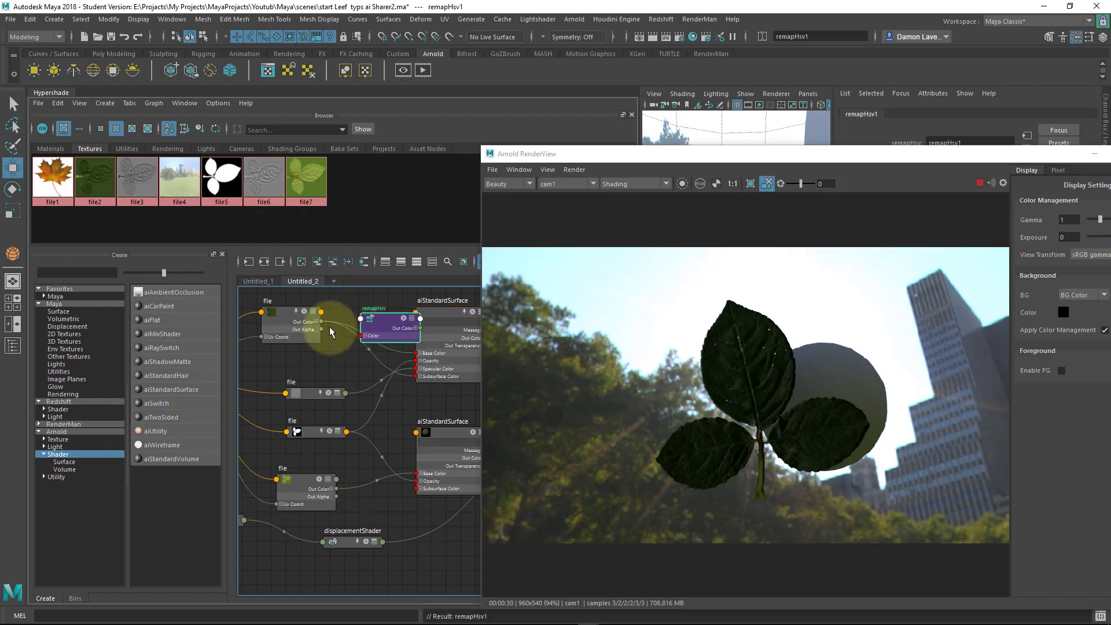
pyautogui.moveTo(320, 321); pyautogui.dragTo(356, 328)
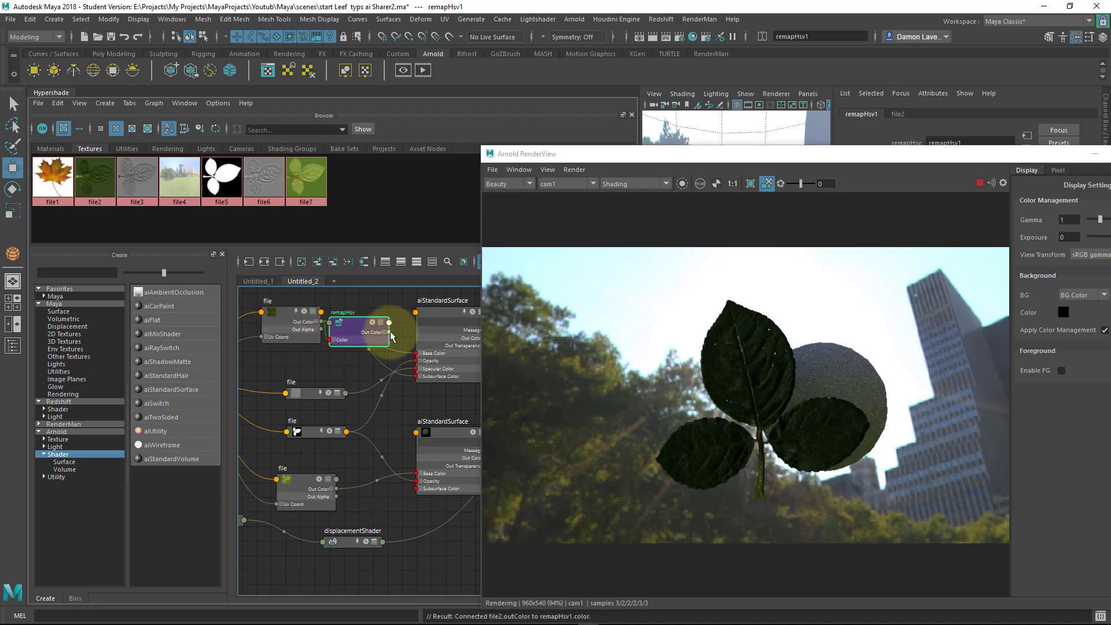
pyautogui.moveTo(389, 334); pyautogui.dragTo(418, 399)
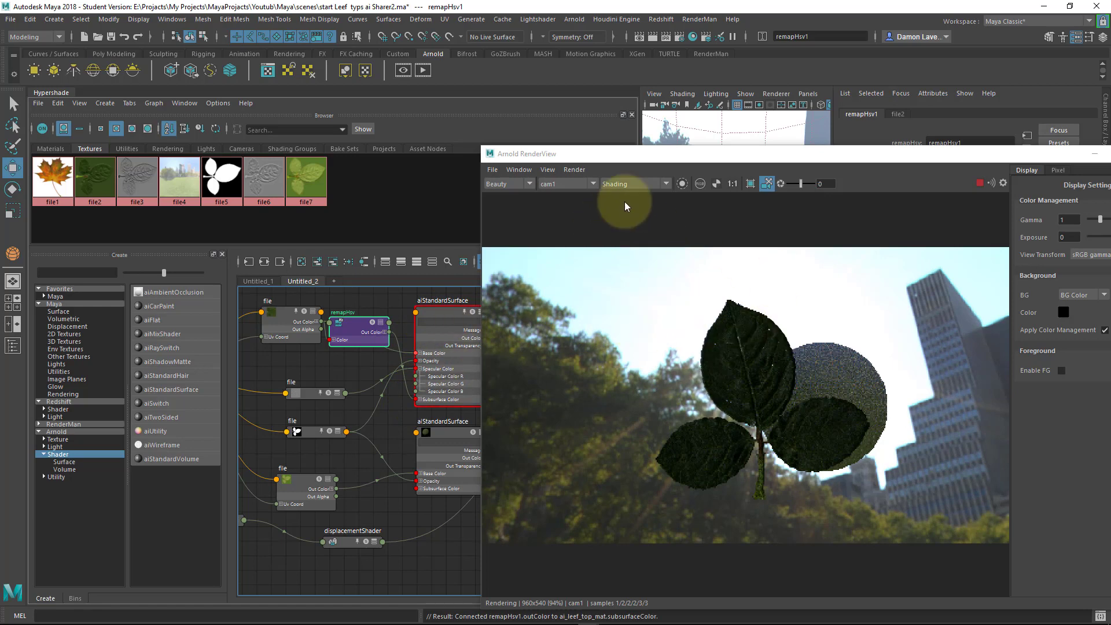
# - Isolate the remapHsv node in the render, add curve points Saturation 0.278/1, Hue 0.513/0.46 and Value 0.313/1, and return to full shading
pyautogui.click(682, 184)
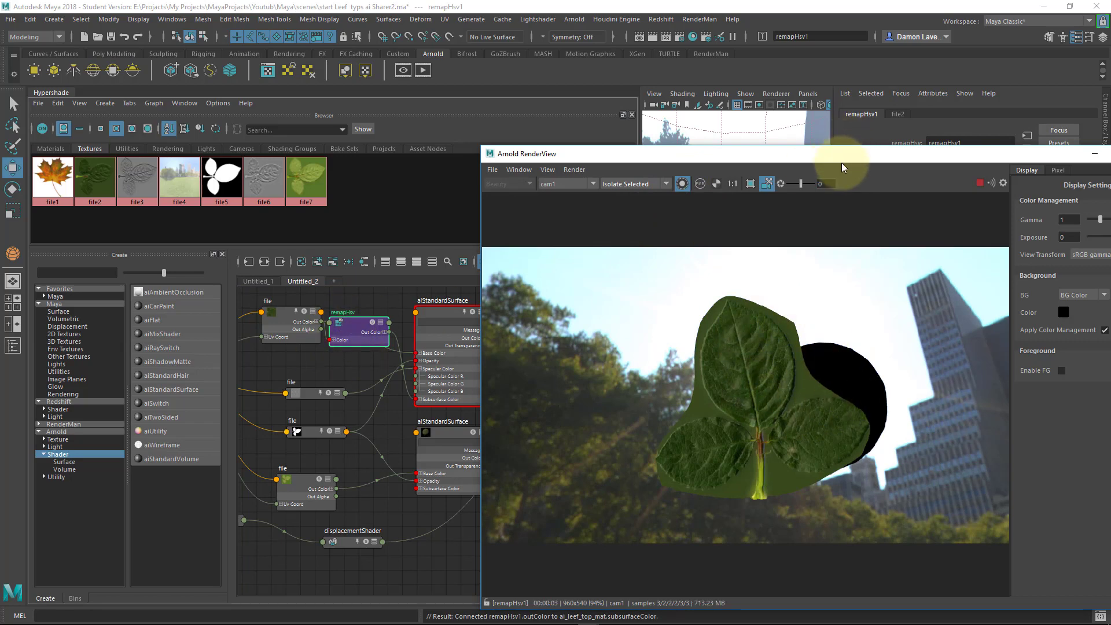
pyautogui.moveTo(842, 162); pyautogui.dragTo(459, 107)
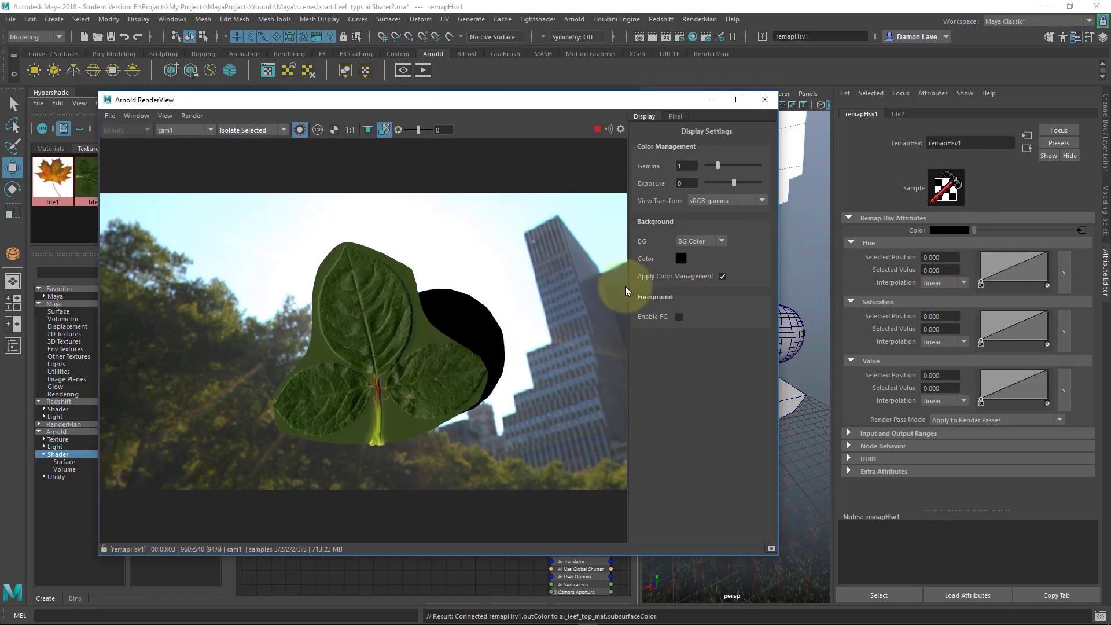
pyautogui.moveTo(1008, 328); pyautogui.dragTo(1000, 299)
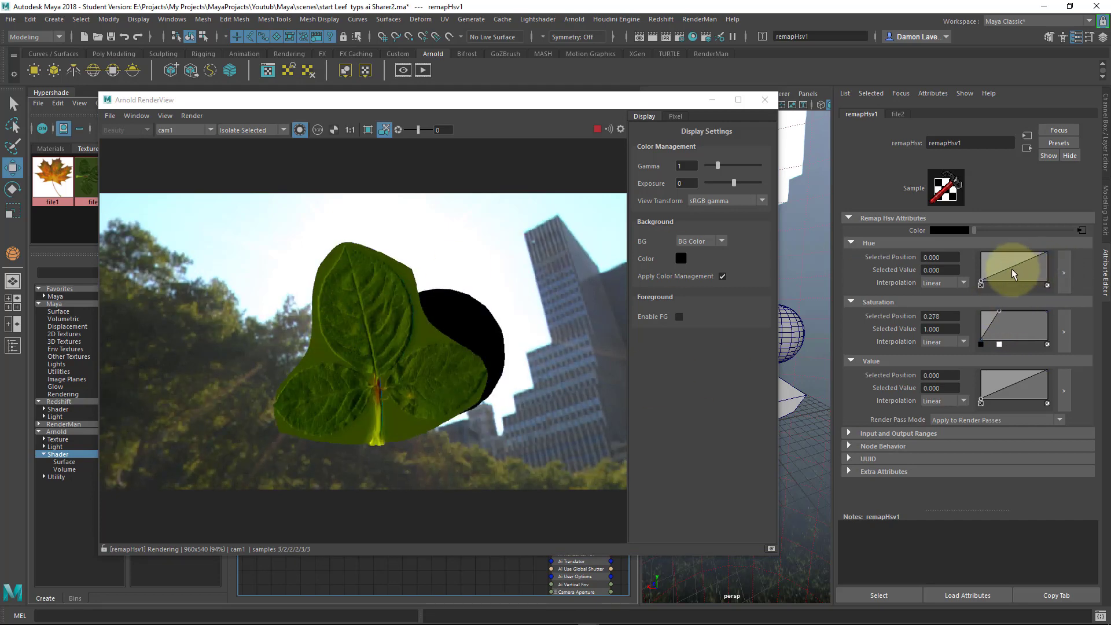
pyautogui.moveTo(1010, 260); pyautogui.dragTo(1015, 267)
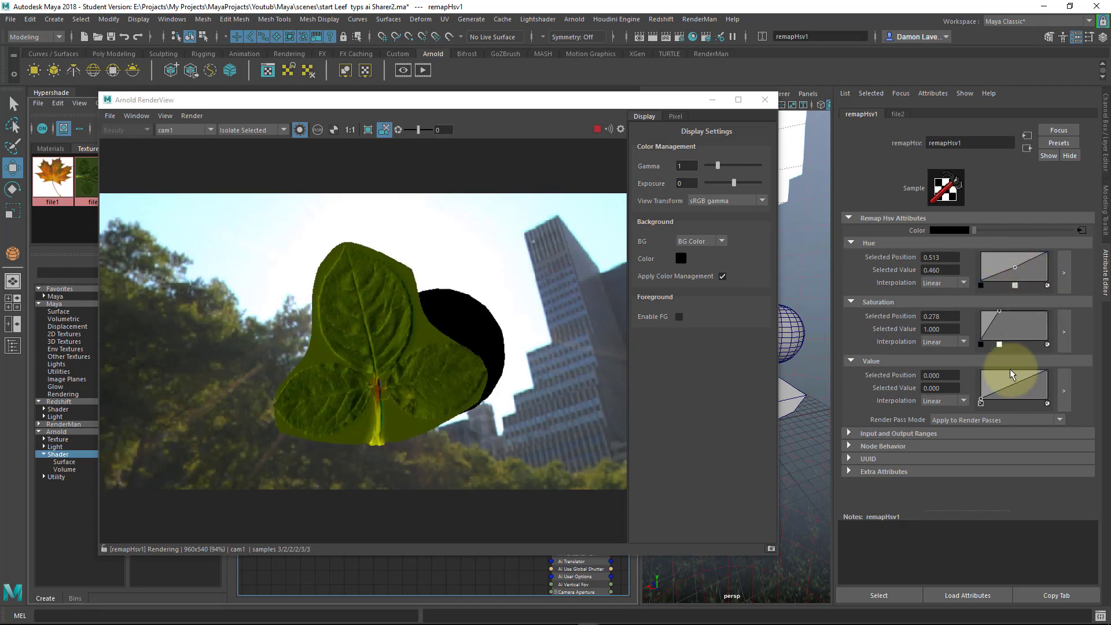
pyautogui.moveTo(1002, 387); pyautogui.dragTo(1002, 369)
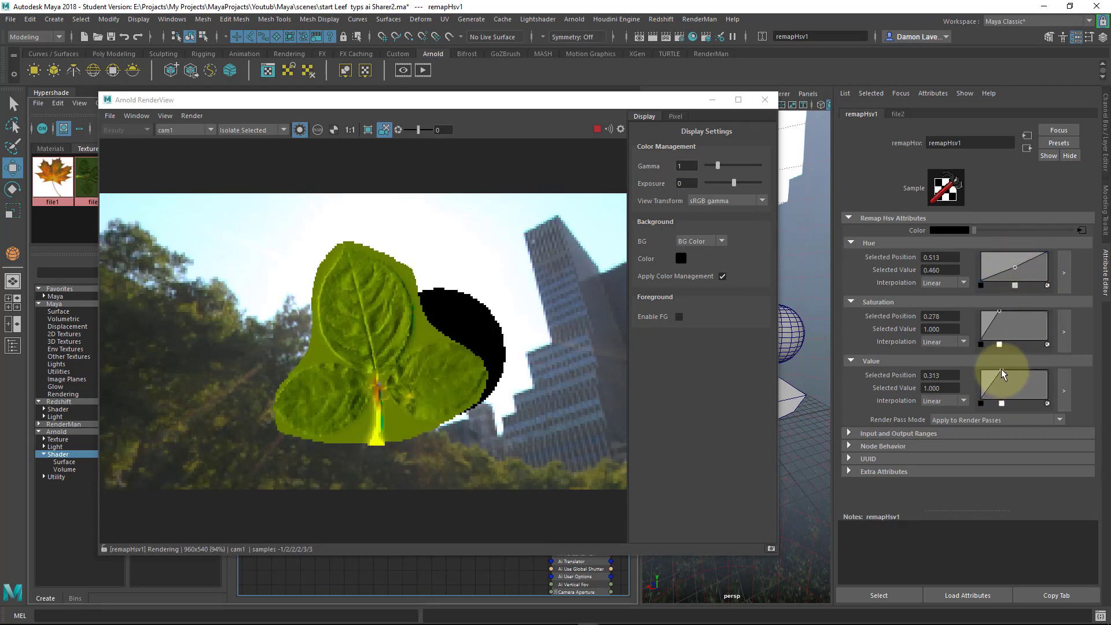
pyautogui.click(300, 129)
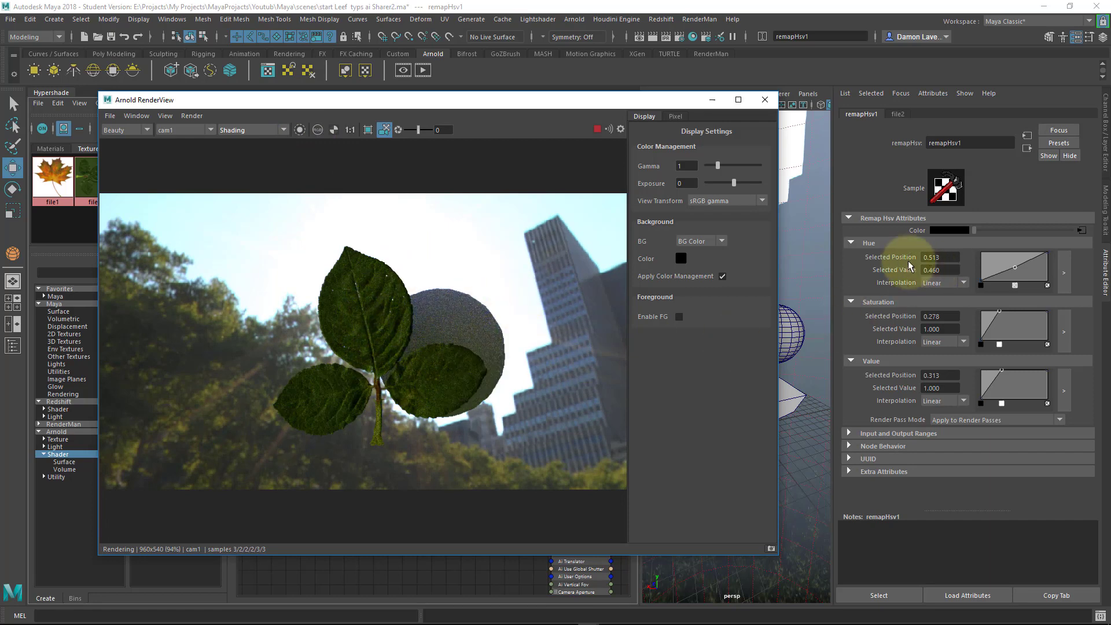
pyautogui.moveTo(550, 99); pyautogui.dragTo(1010, 131)
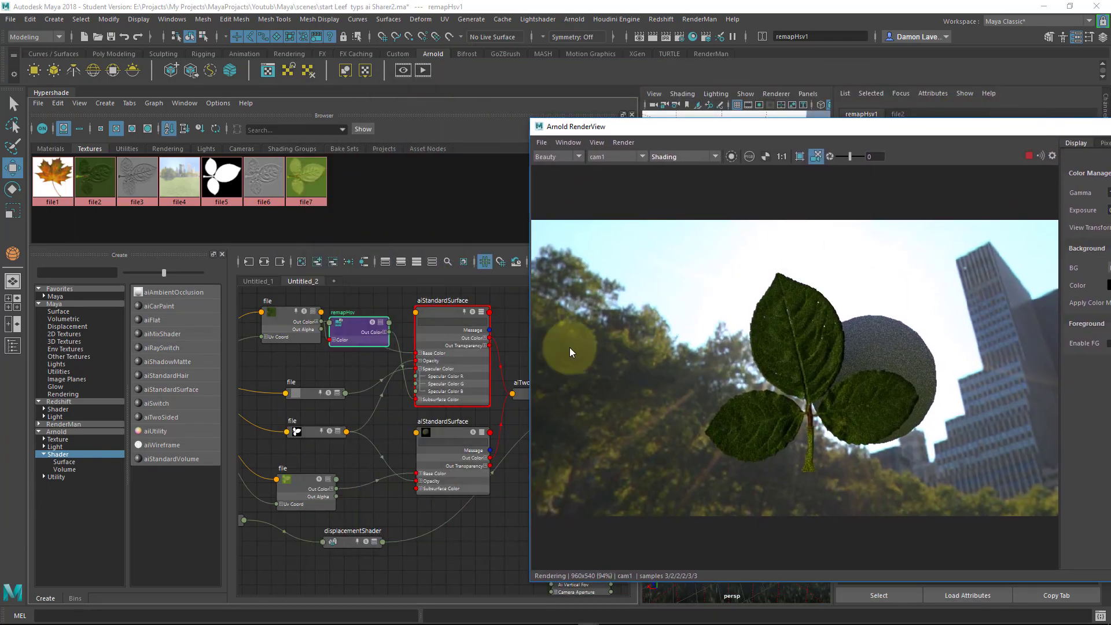
# - Compare the leaf render with the Subsurface Weight of ai_leef_top_mat at 0, and set the weight back to 1
pyautogui.click(453, 313)
pyautogui.moveTo(718, 129); pyautogui.dragTo(331, 114)
pyautogui.click(433, 313)
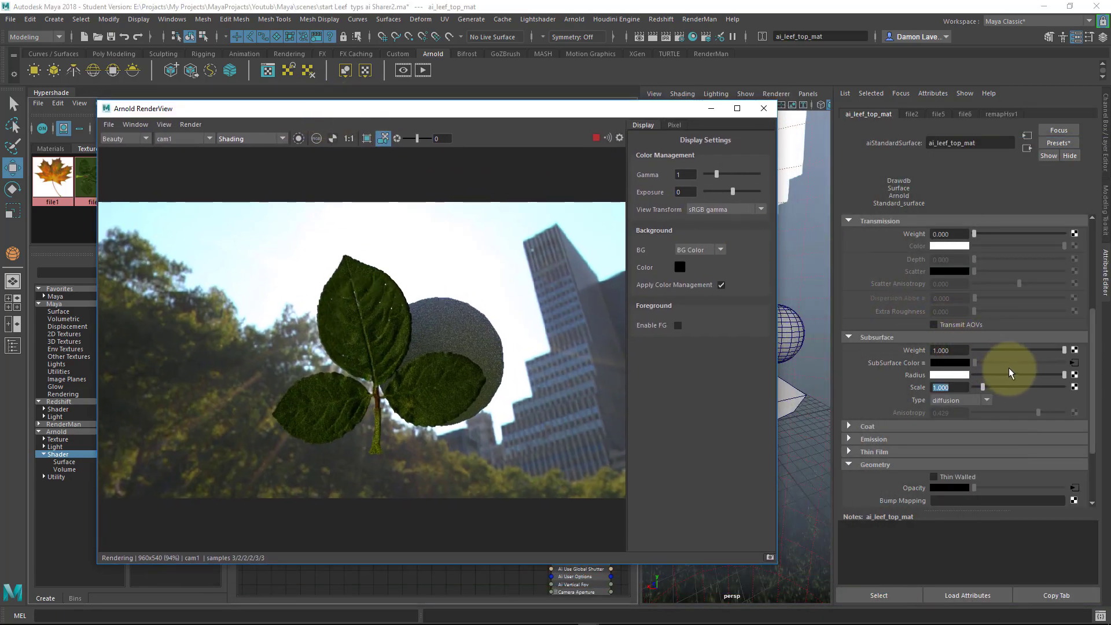
pyautogui.moveTo(1042, 349); pyautogui.dragTo(953, 351)
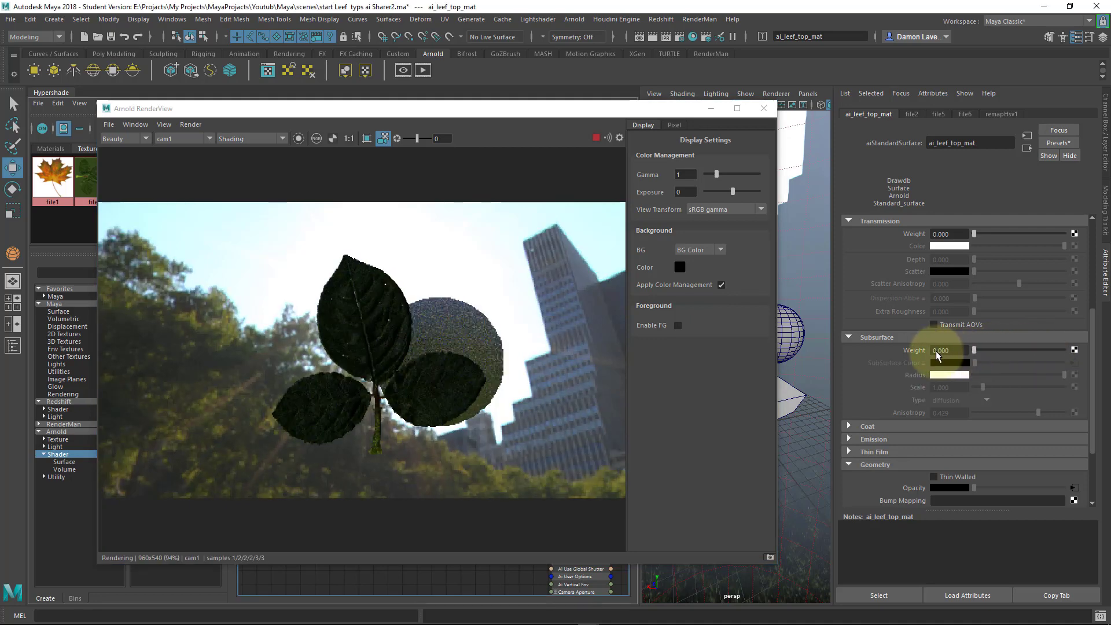
pyautogui.moveTo(974, 350); pyautogui.dragTo(1083, 348)
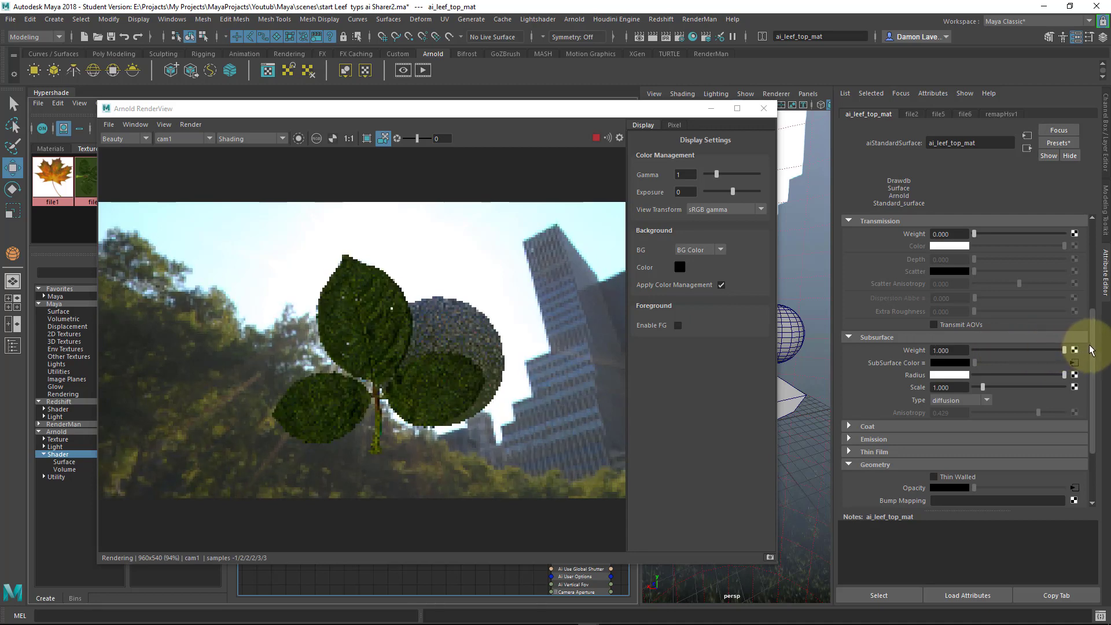
# - Stop the render, move the sphere to the other side behind the upper leaflet, and restart the cam1 render
pyautogui.click(460, 331)
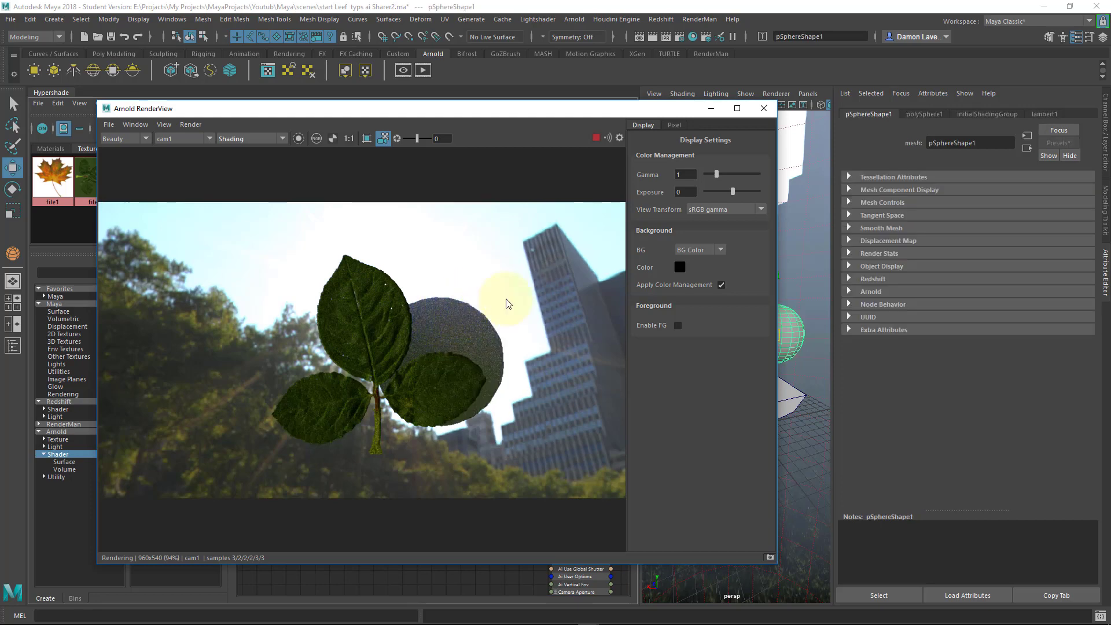
pyautogui.moveTo(562, 117); pyautogui.dragTo(502, 118)
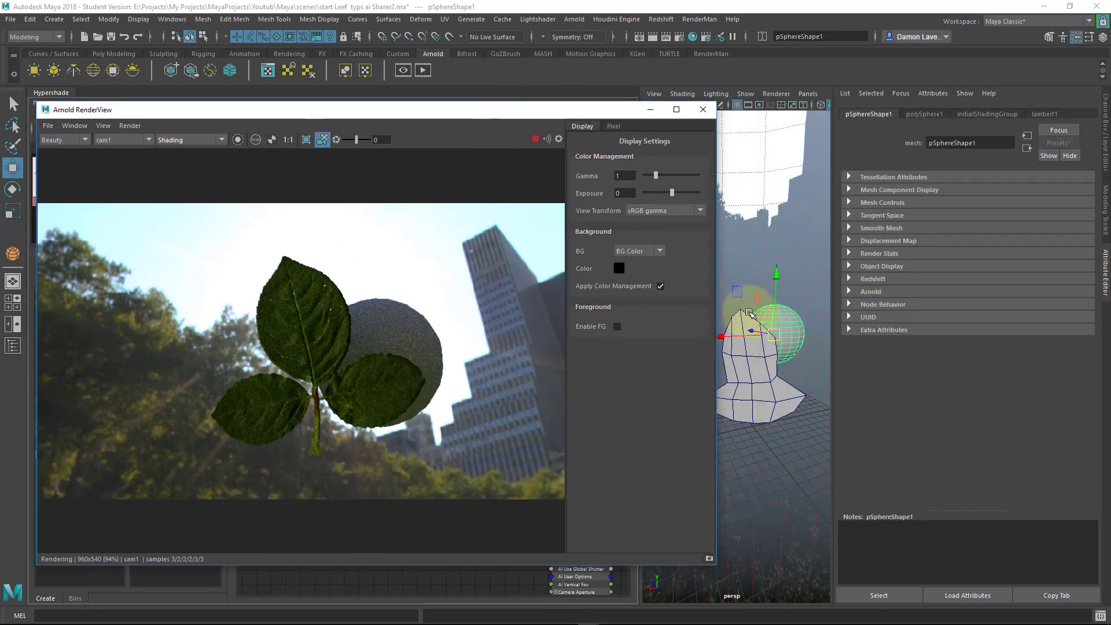
pyautogui.click(532, 140)
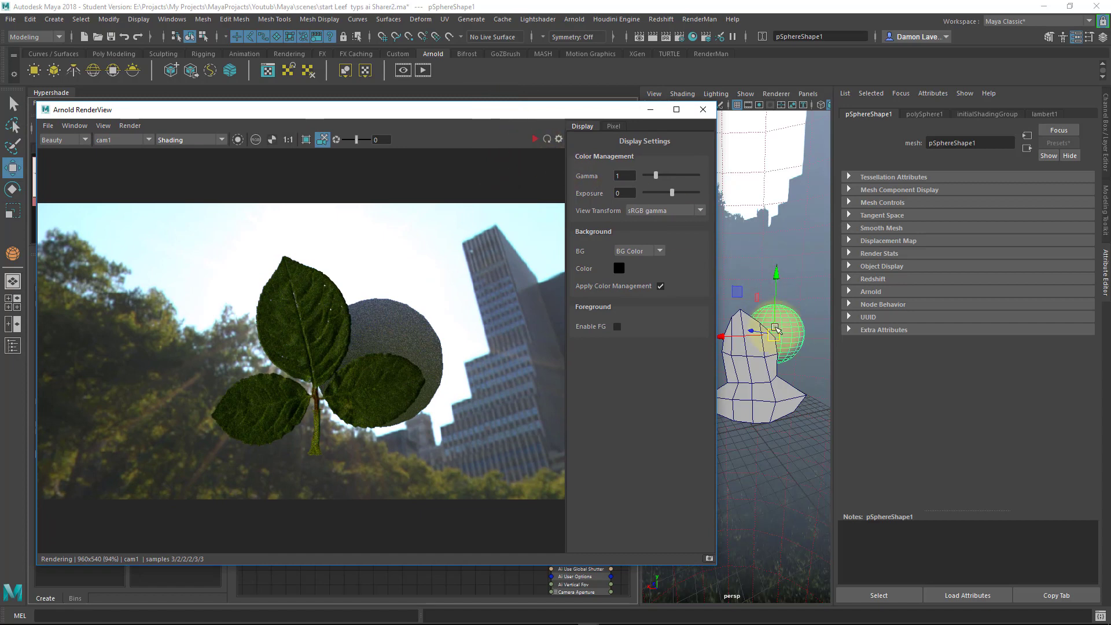
pyautogui.moveTo(775, 335); pyautogui.dragTo(699, 354)
pyautogui.moveTo(797, 296); pyautogui.dragTo(861, 370)
pyautogui.moveTo(768, 333); pyautogui.dragTo(725, 256)
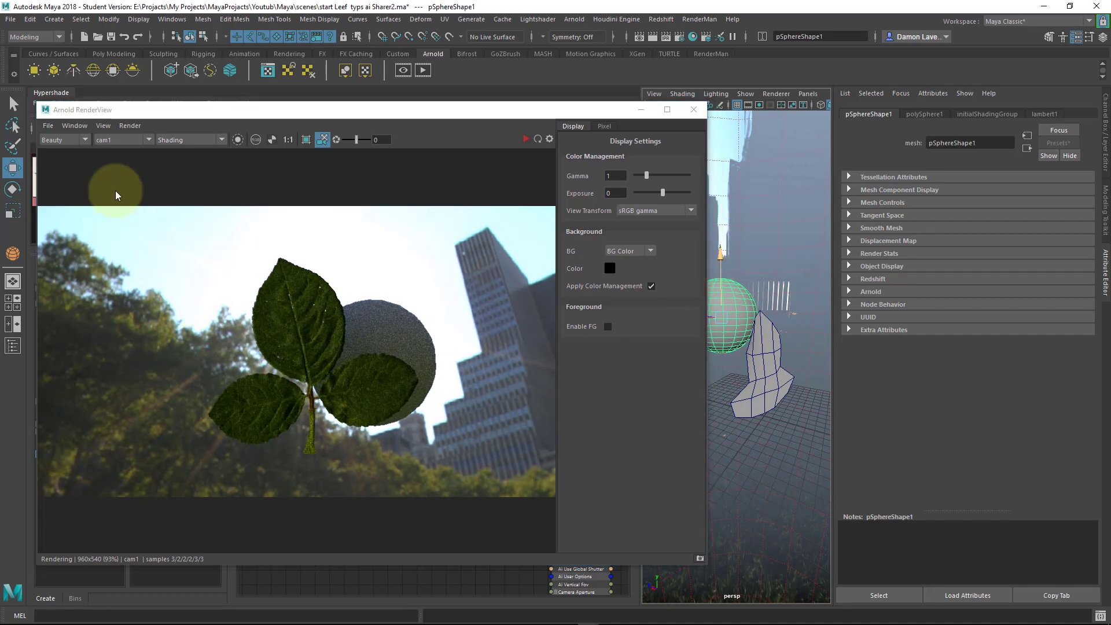
pyautogui.click(525, 138)
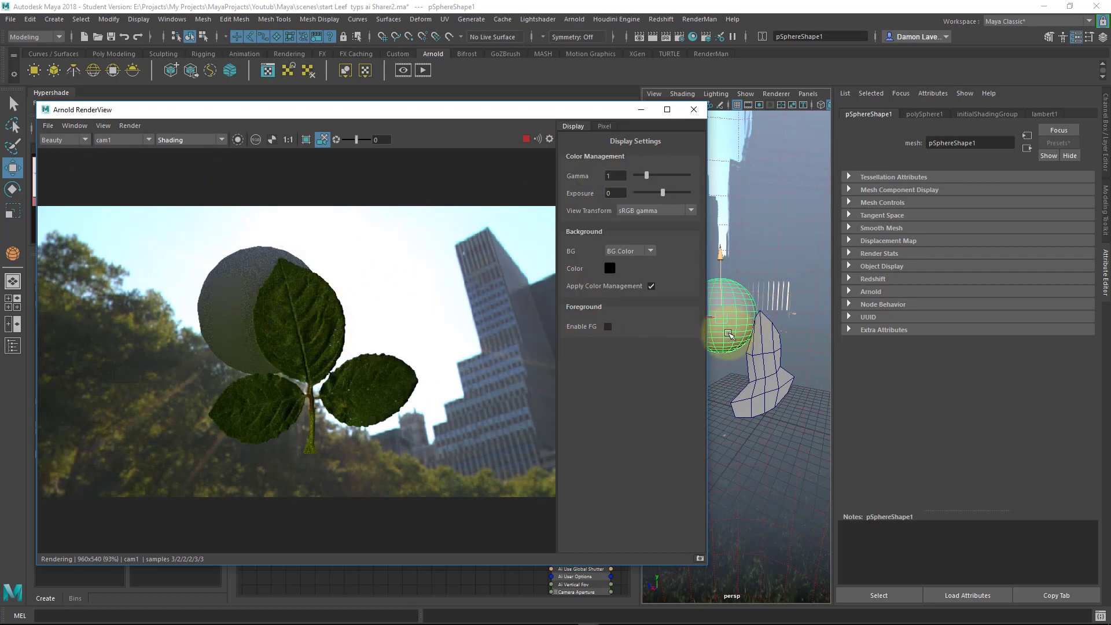
# - Scale the sphere down and keep it mostly hidden behind the upper leaflet, with the render paused, and restart the render
pyautogui.keyDown('alt'); pyautogui.moveTo(770, 338); pyautogui.dragTo(747, 326); pyautogui.keyUp('alt')
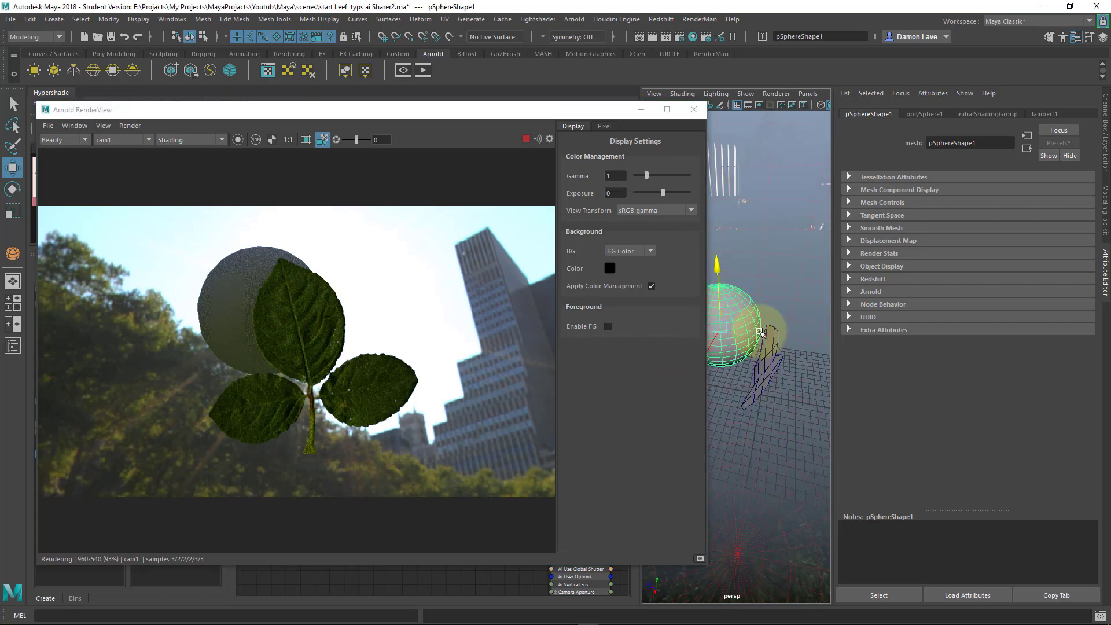
pyautogui.moveTo(754, 373)
pyautogui.keyDown('alt'); pyautogui.mouseDown()
pyautogui.moveTo(758, 360)
pyautogui.moveTo(750, 379)
pyautogui.mouseUp(); pyautogui.keyUp('alt')
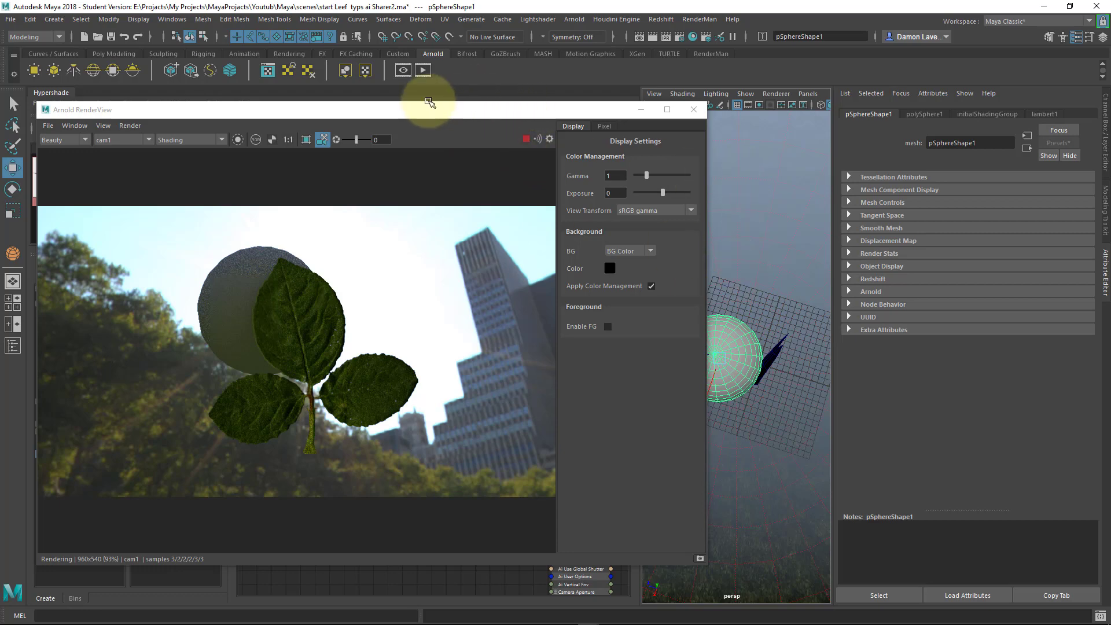
pyautogui.keyDown('alt'); pyautogui.moveTo(733, 380); pyautogui.dragTo(744, 329); pyautogui.keyUp('alt')
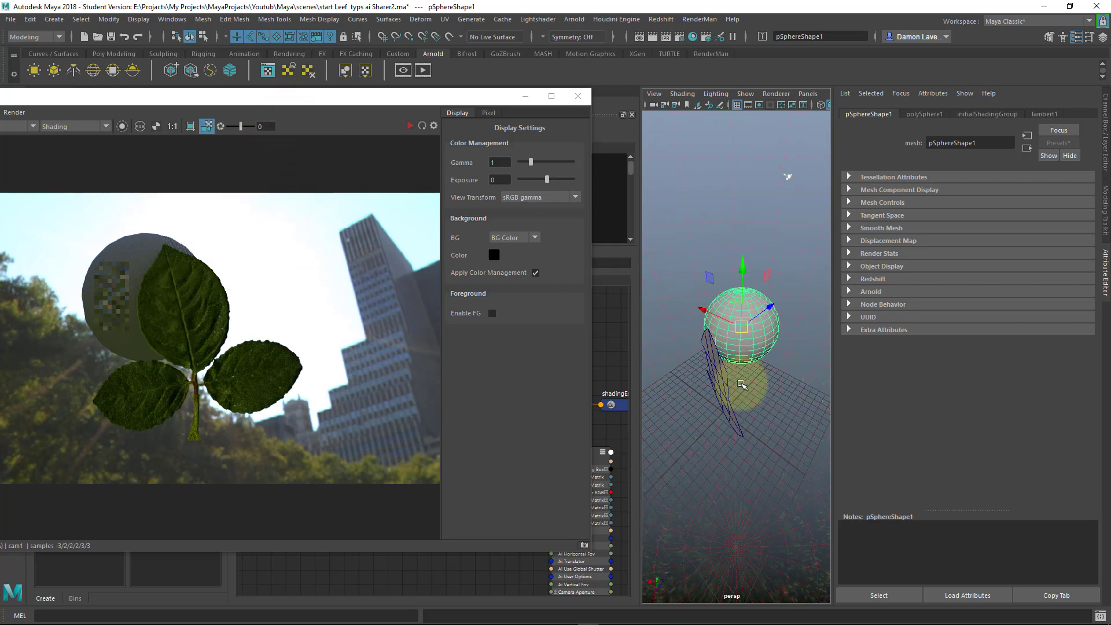
pyautogui.moveTo(721, 331); pyautogui.dragTo(718, 330, button='middle')
pyautogui.press('q')
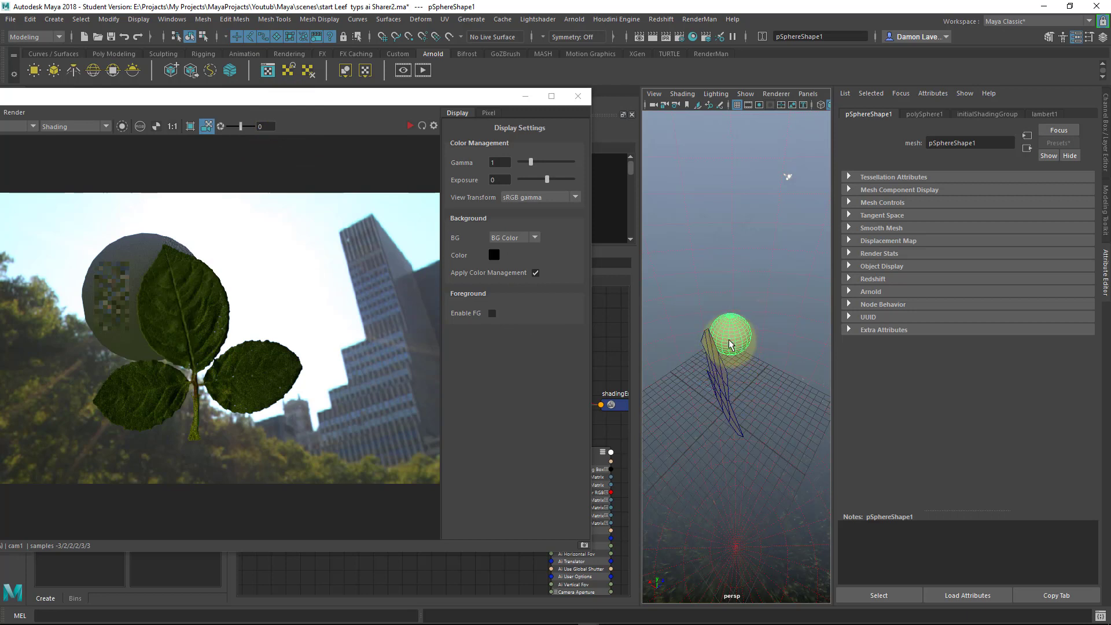
pyautogui.moveTo(277, 97); pyautogui.dragTo(515, 84)
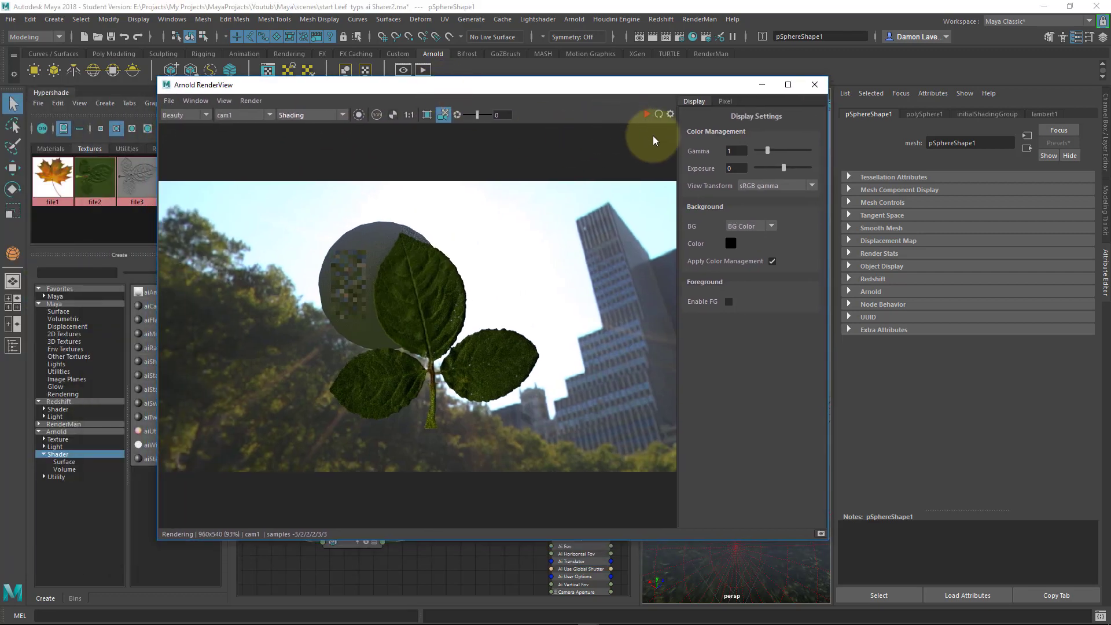
pyautogui.click(645, 114)
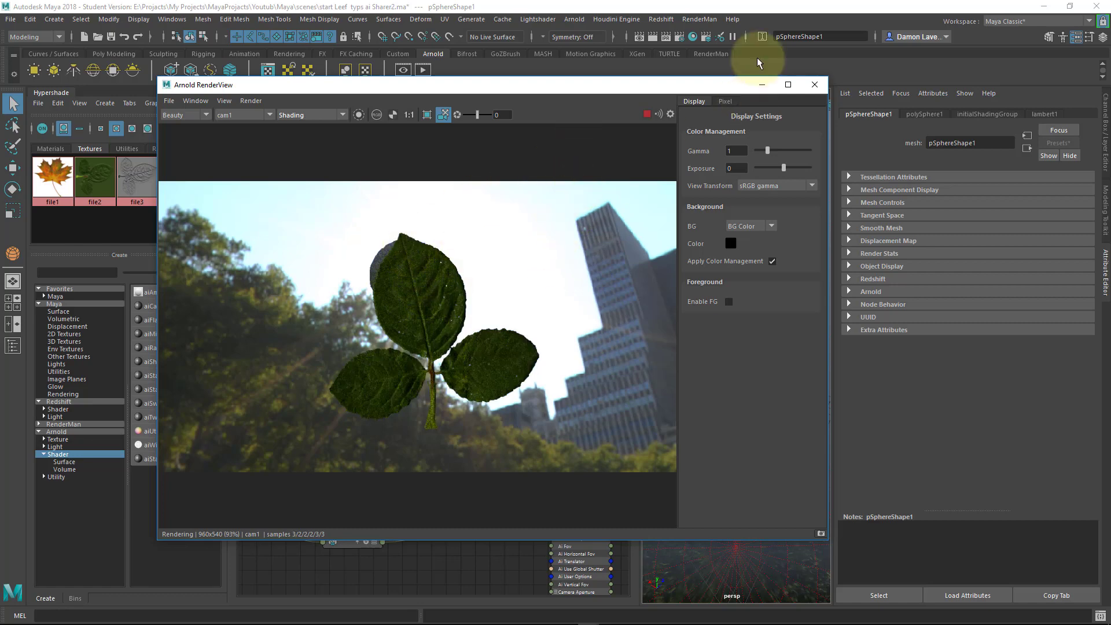
# - Set the exposure of the skydome light aiSkyDomeLight3 to 2, and shift the cam1 view of the leaf slightly in the render
pyautogui.moveTo(679, 81); pyautogui.dragTo(518, 87)
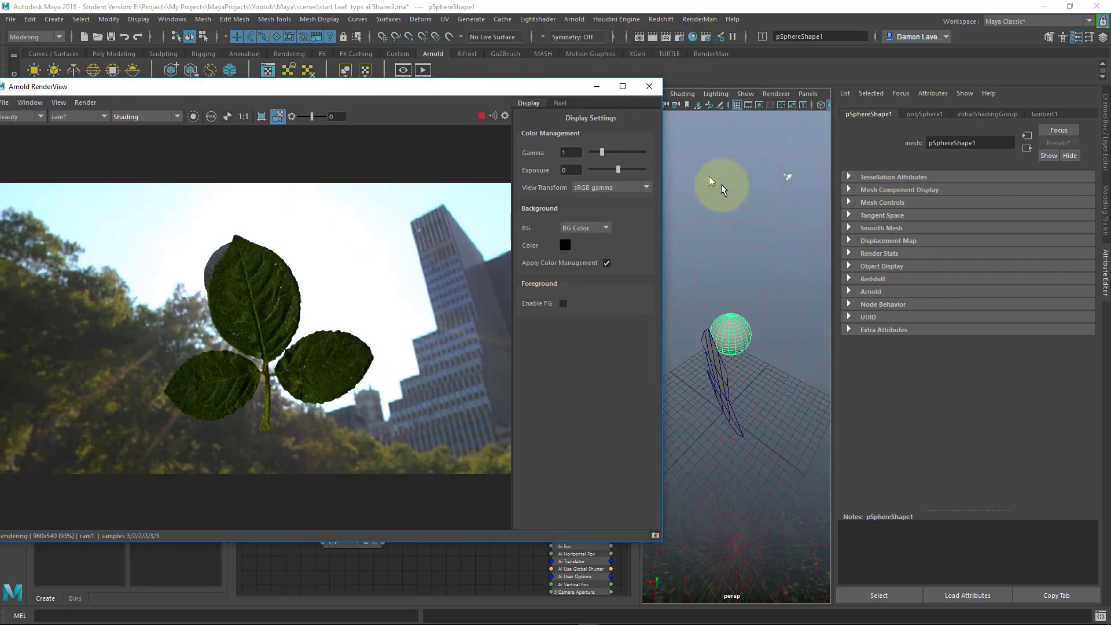
pyautogui.click(746, 186)
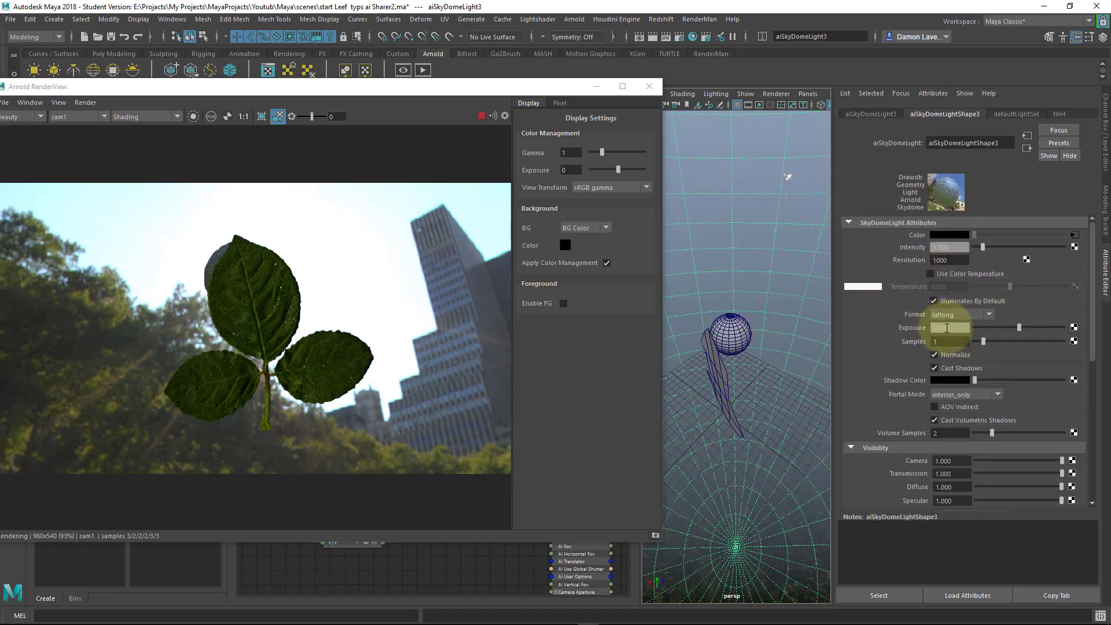
pyautogui.moveTo(956, 329); pyautogui.dragTo(899, 328)
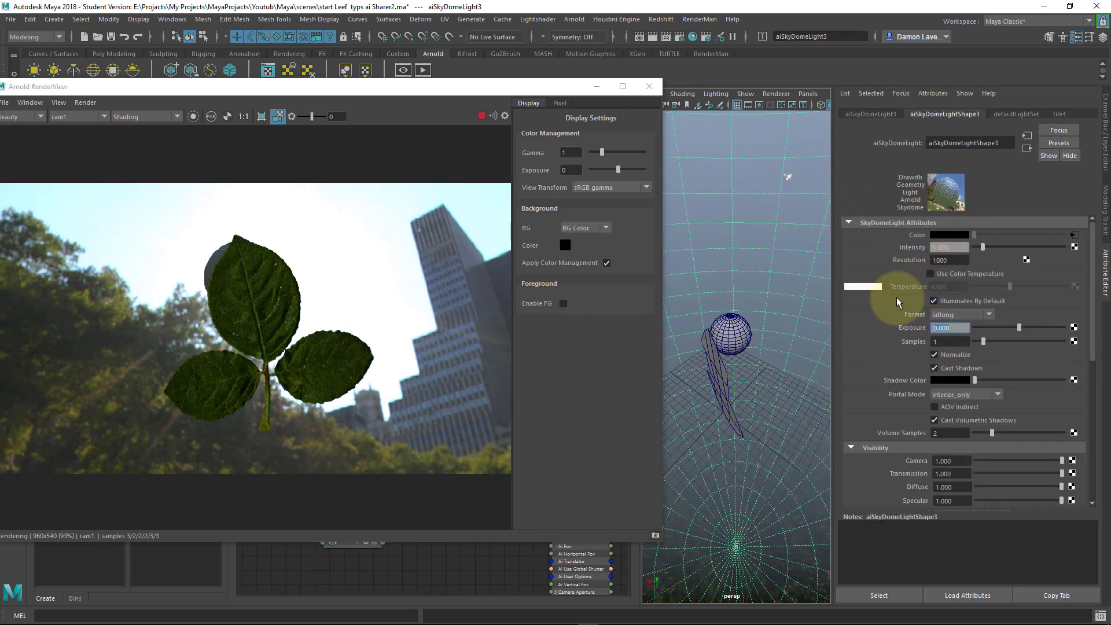
pyautogui.write('2')
pyautogui.press('Return')
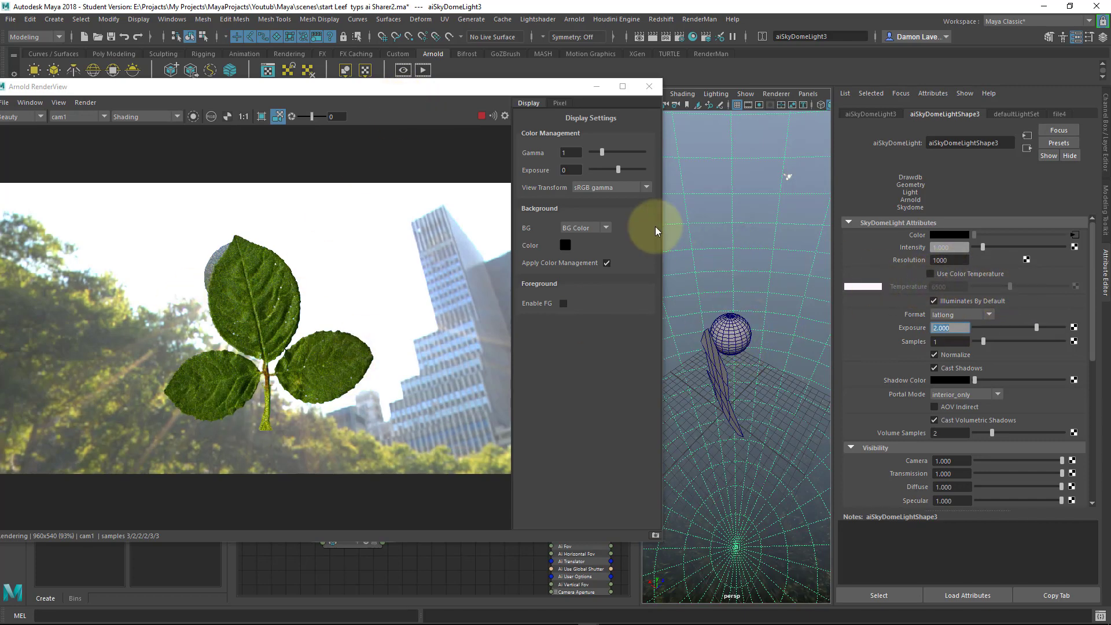
pyautogui.moveTo(457, 86); pyautogui.dragTo(693, 69)
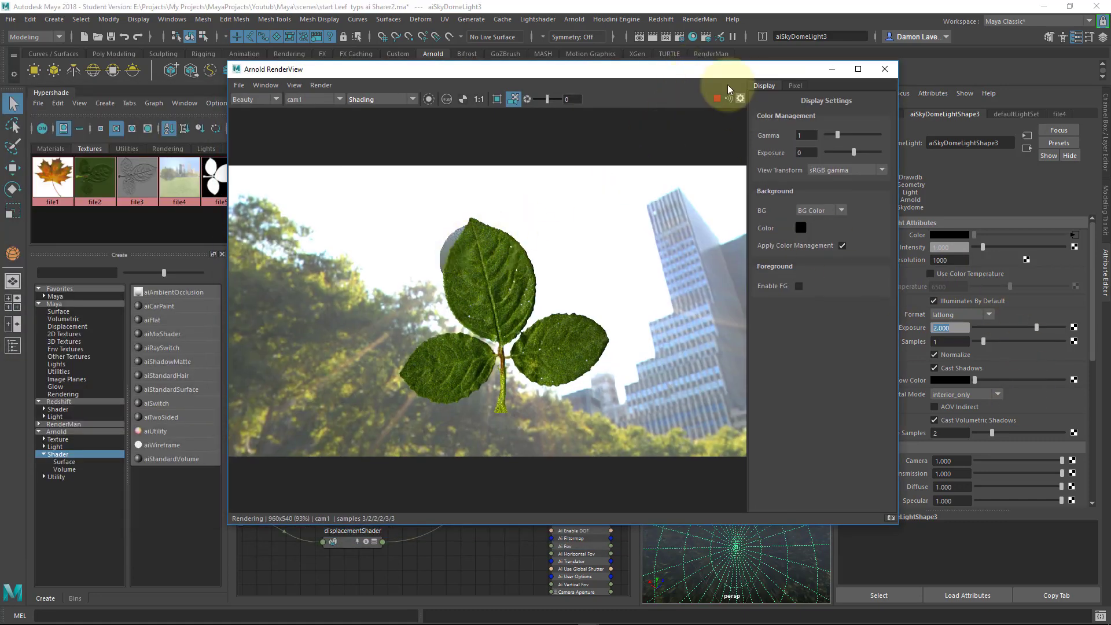
pyautogui.moveTo(726, 71); pyautogui.dragTo(793, 82)
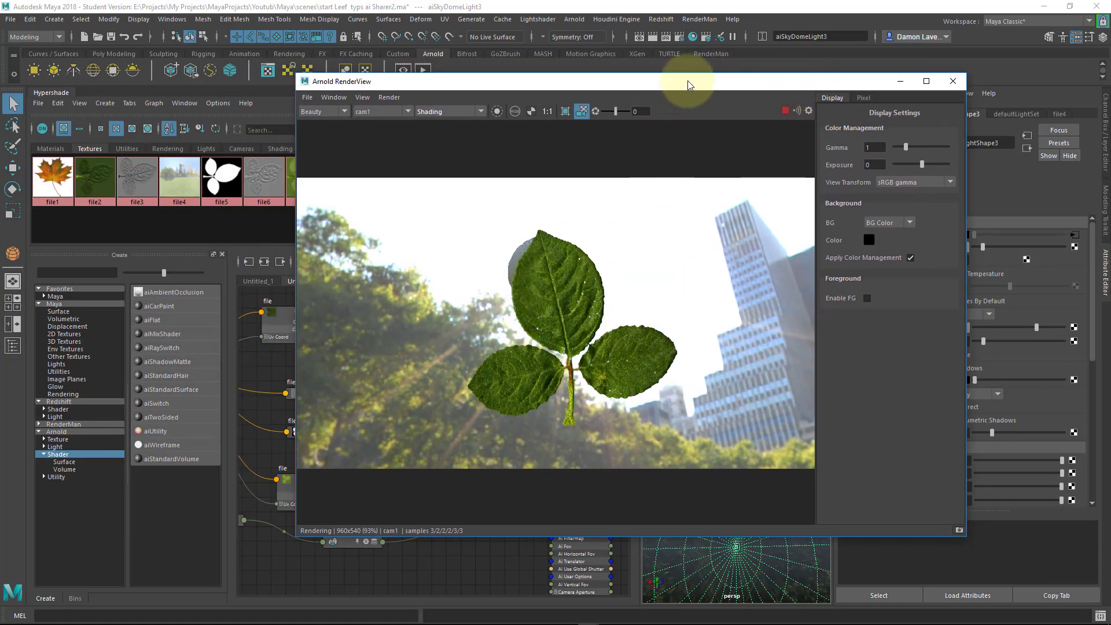
pyautogui.moveTo(687, 81); pyautogui.dragTo(818, 59)
pyautogui.keyDown('alt'); pyautogui.moveTo(672, 251); pyautogui.dragTo(701, 228); pyautogui.keyUp('alt')
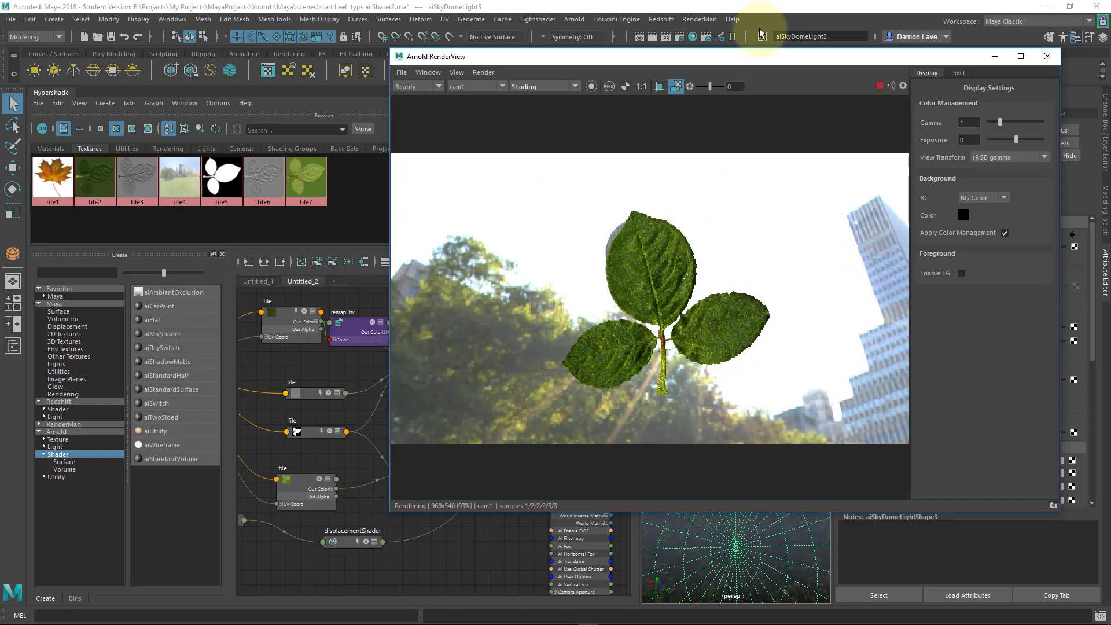
# - Stop the render, rotate leef_geo so its underside faces cam1, and restart the render
pyautogui.moveTo(762, 61); pyautogui.dragTo(394, 60)
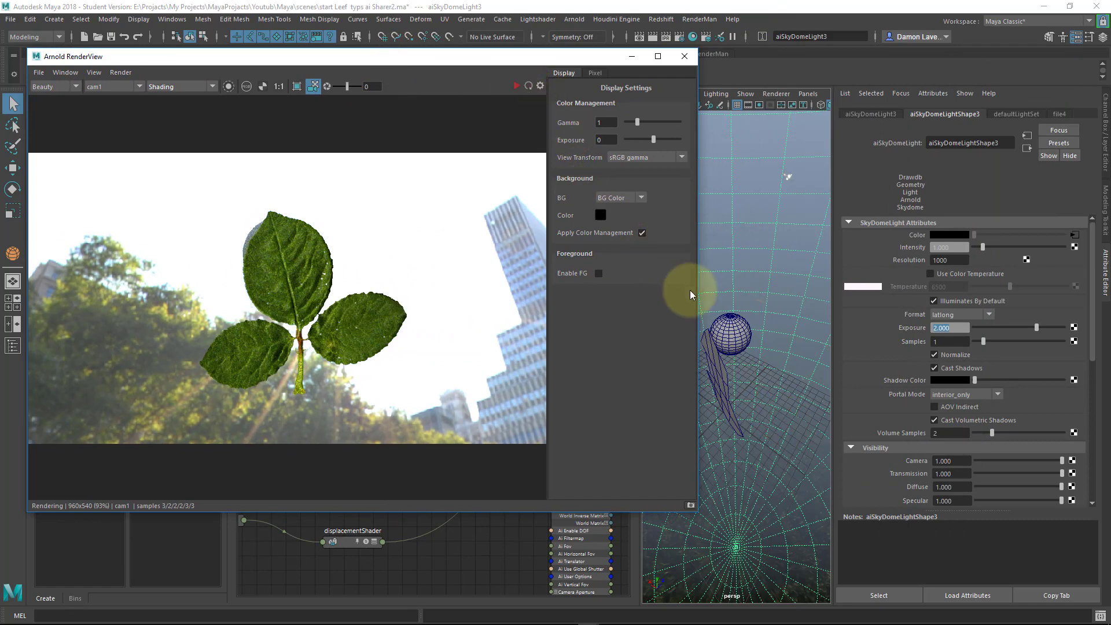
pyautogui.click(717, 359)
pyautogui.press('e')
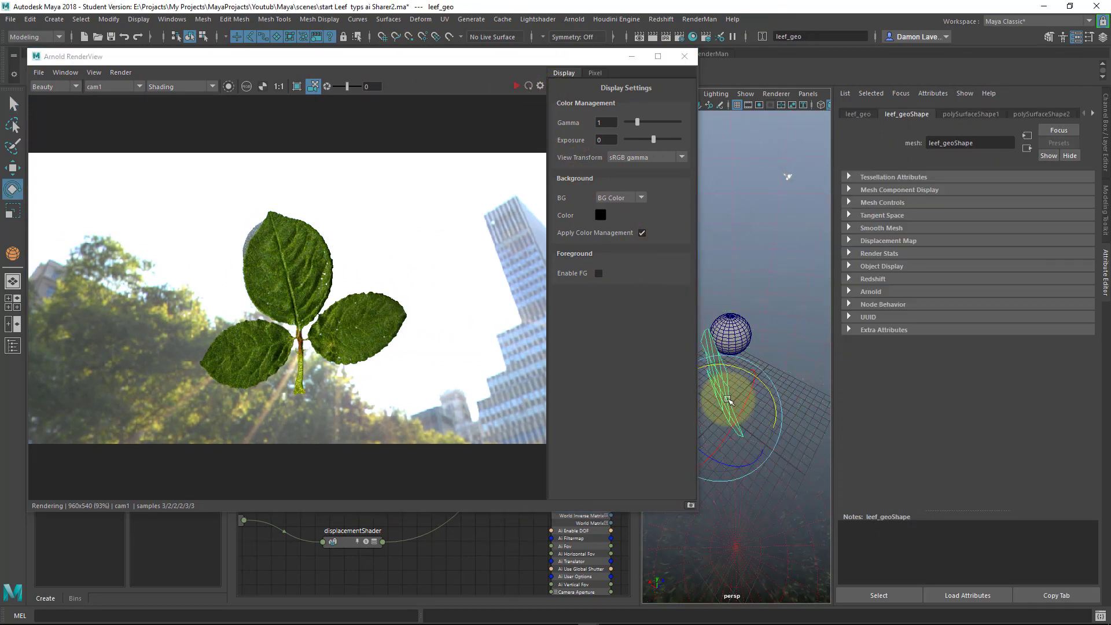
pyautogui.press('e')
pyautogui.moveTo(787, 383); pyautogui.dragTo(724, 385)
pyautogui.moveTo(732, 437); pyautogui.dragTo(661, 309)
pyautogui.moveTo(348, 61); pyautogui.dragTo(469, 62)
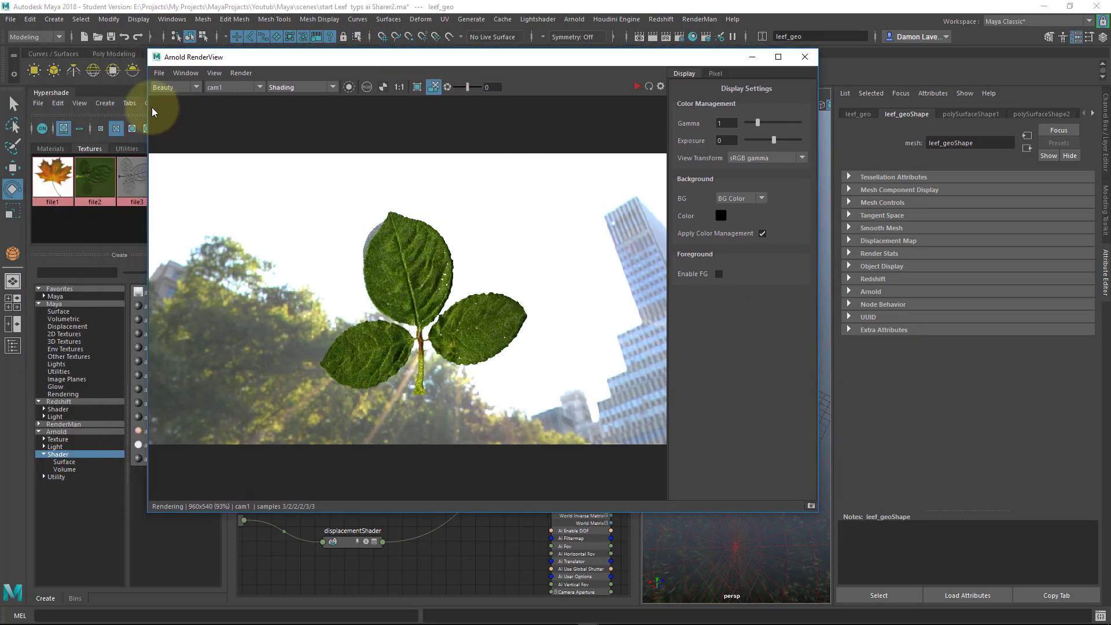
pyautogui.click(634, 85)
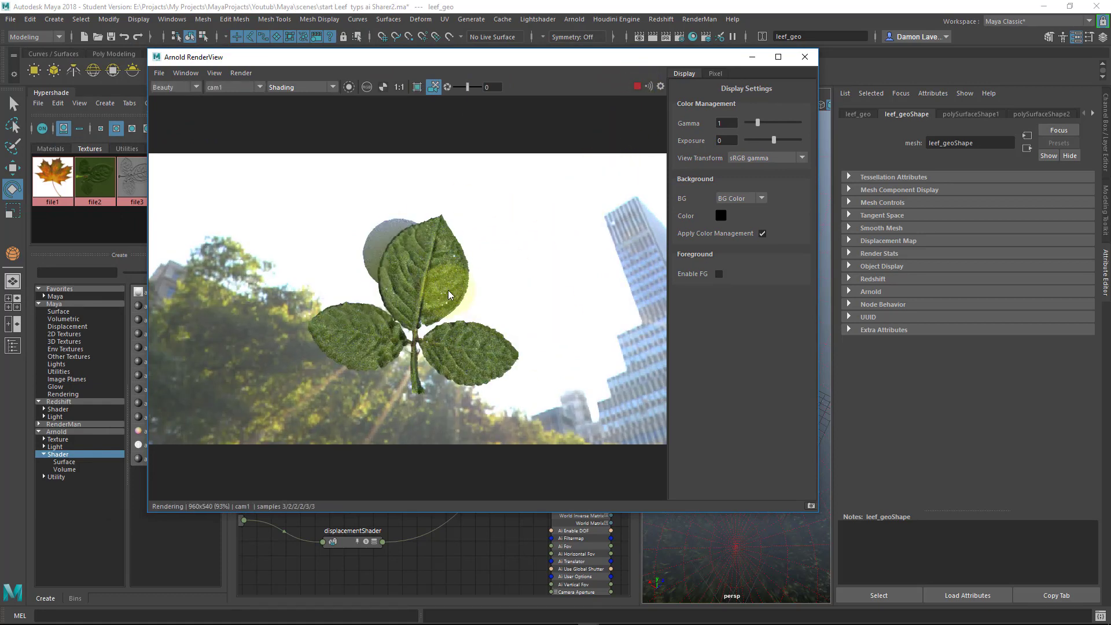
# - Duplicate the remapHsv node and wire the copy between file7's output color and the Subsurface Color of ai_leef_botum_mat1
pyautogui.moveTo(519, 58); pyautogui.dragTo(1110, 57)
pyautogui.moveTo(426, 513); pyautogui.dragTo(462, 307, button='middle')
pyautogui.moveTo(449, 354); pyautogui.dragTo(427, 330, button='middle')
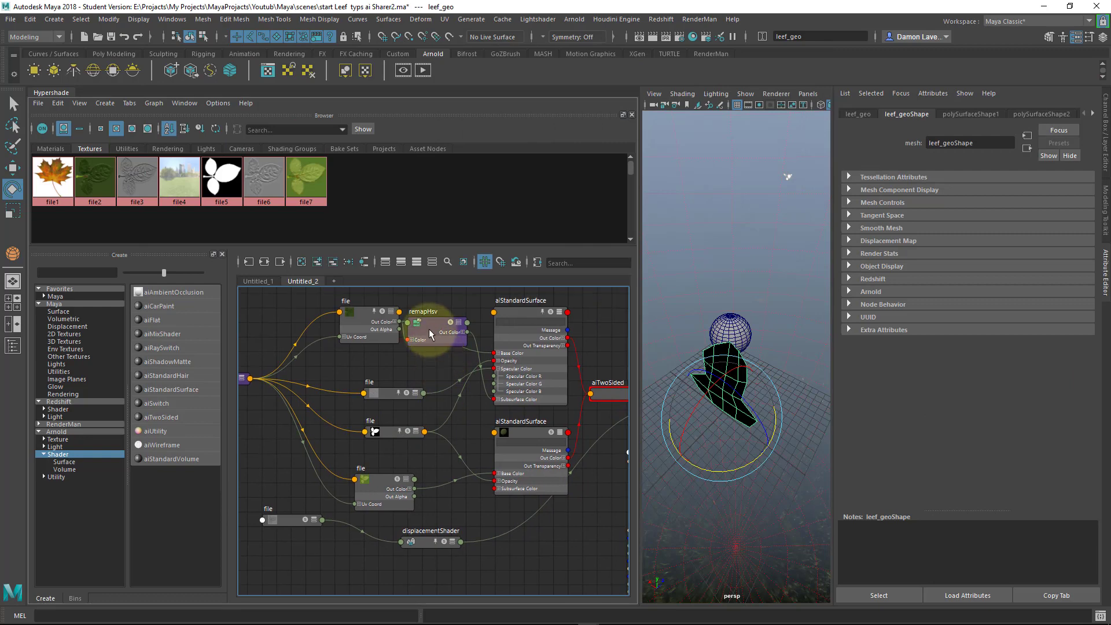
pyautogui.click(434, 327)
pyautogui.hotkey('ctrl', 'd')
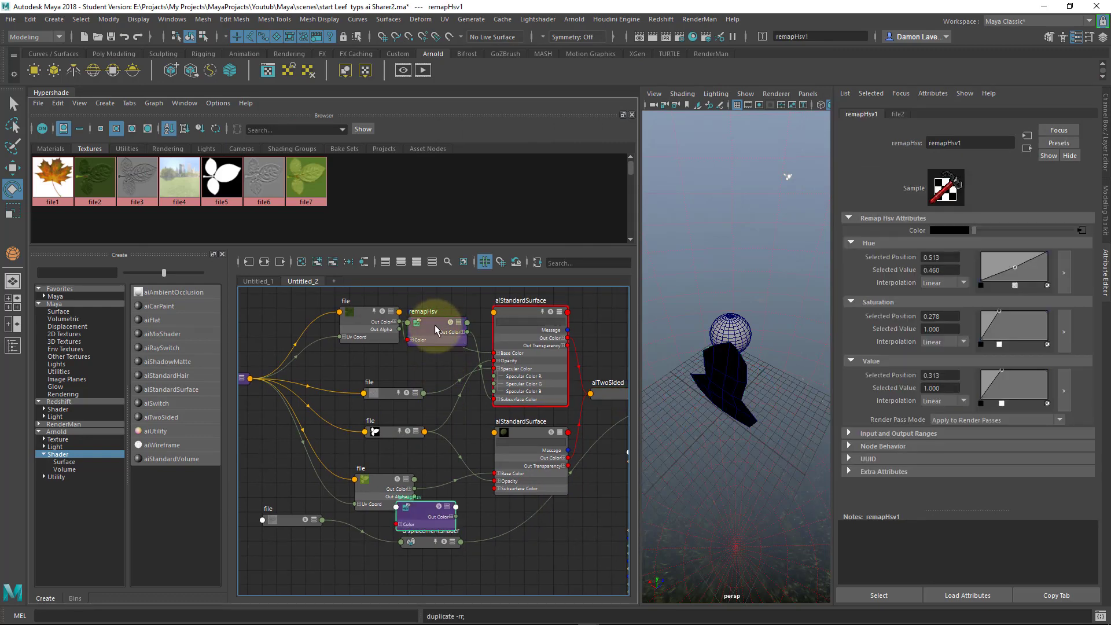
pyautogui.click(366, 483)
pyautogui.moveTo(366, 482); pyautogui.dragTo(520, 488)
# - Set the Subsurface Weight of ai_leef_botum_mat1 to 1 and bring the leaf render back into view
pyautogui.click(529, 437)
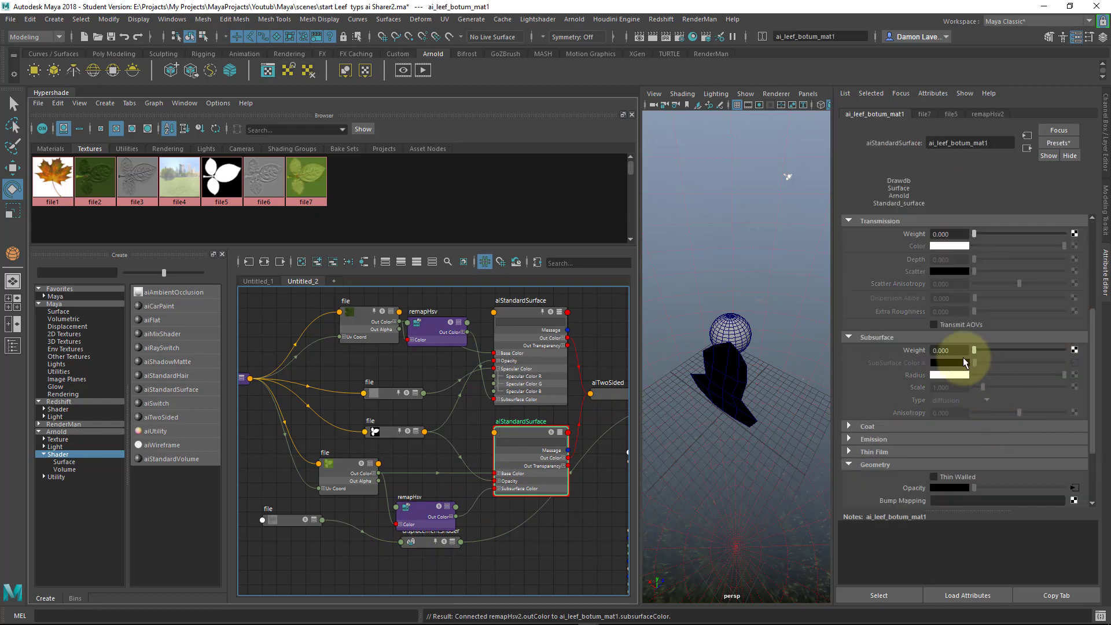
pyautogui.moveTo(975, 349); pyautogui.dragTo(1105, 367)
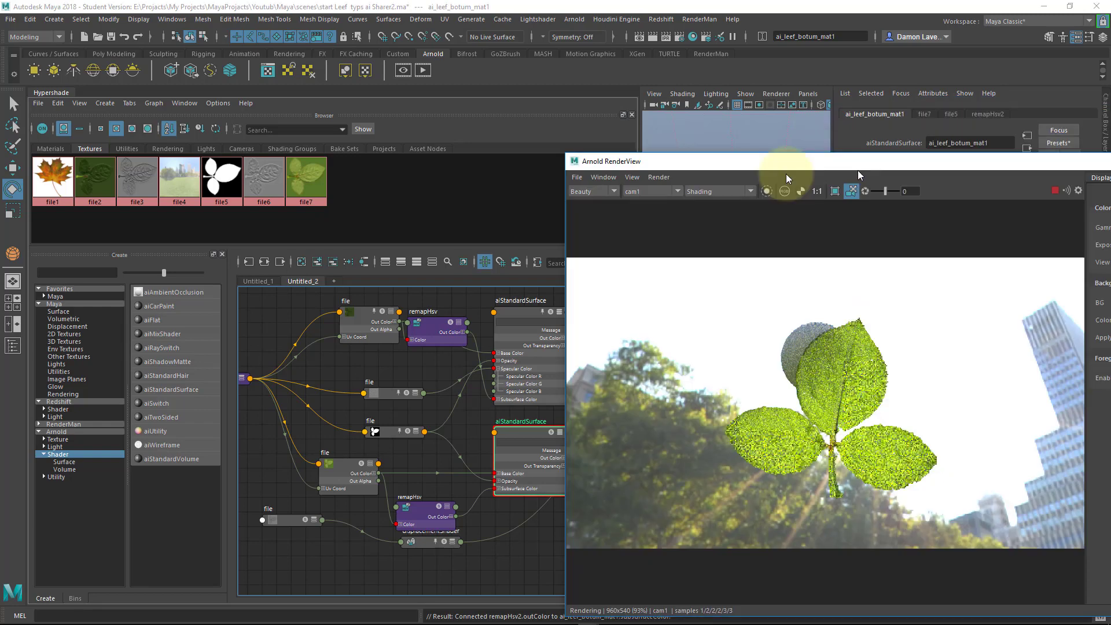
pyautogui.moveTo(786, 174); pyautogui.dragTo(547, 72)
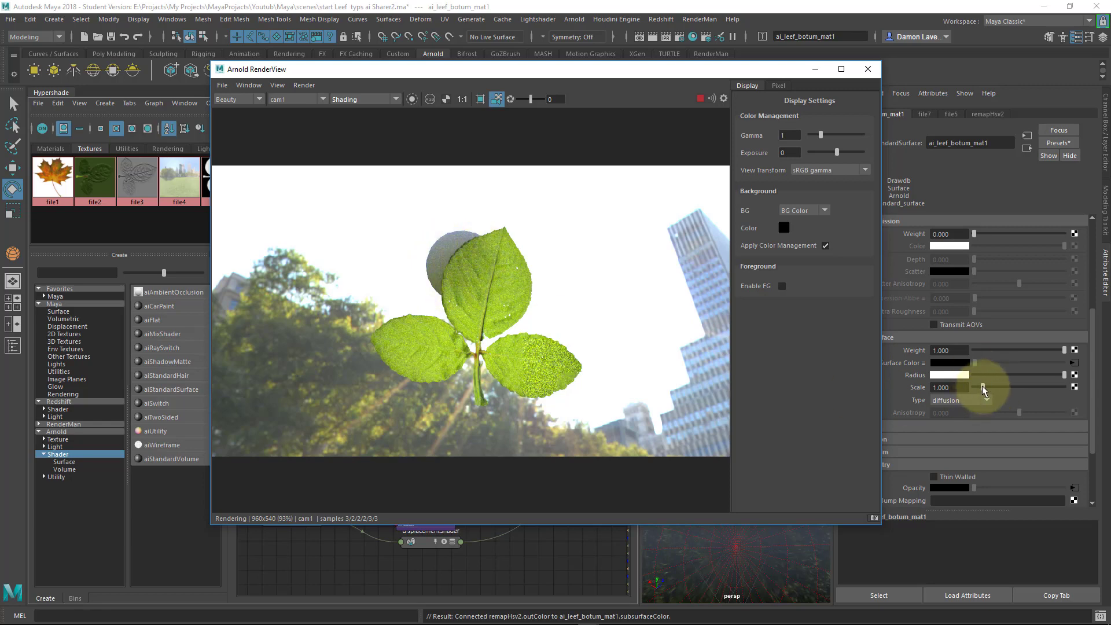
# - Try a Subsurface Scale of 1.623 on ai_leef_botum_mat1, and settle on a scale of 0.5
pyautogui.moveTo(983, 386); pyautogui.dragTo(988, 387)
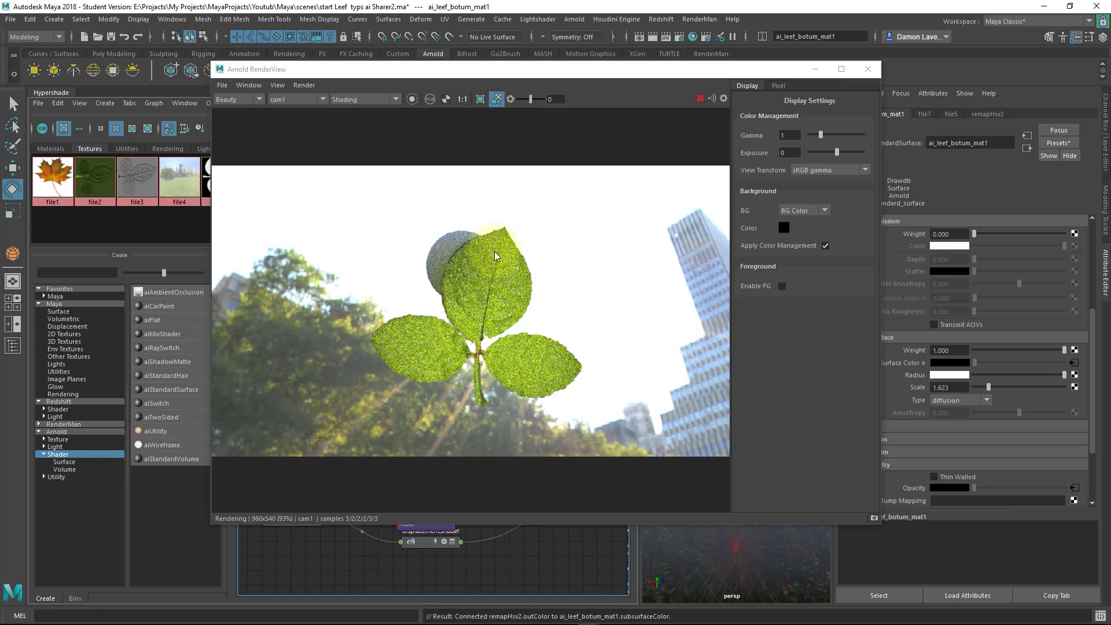
pyautogui.doubleClick(949, 387)
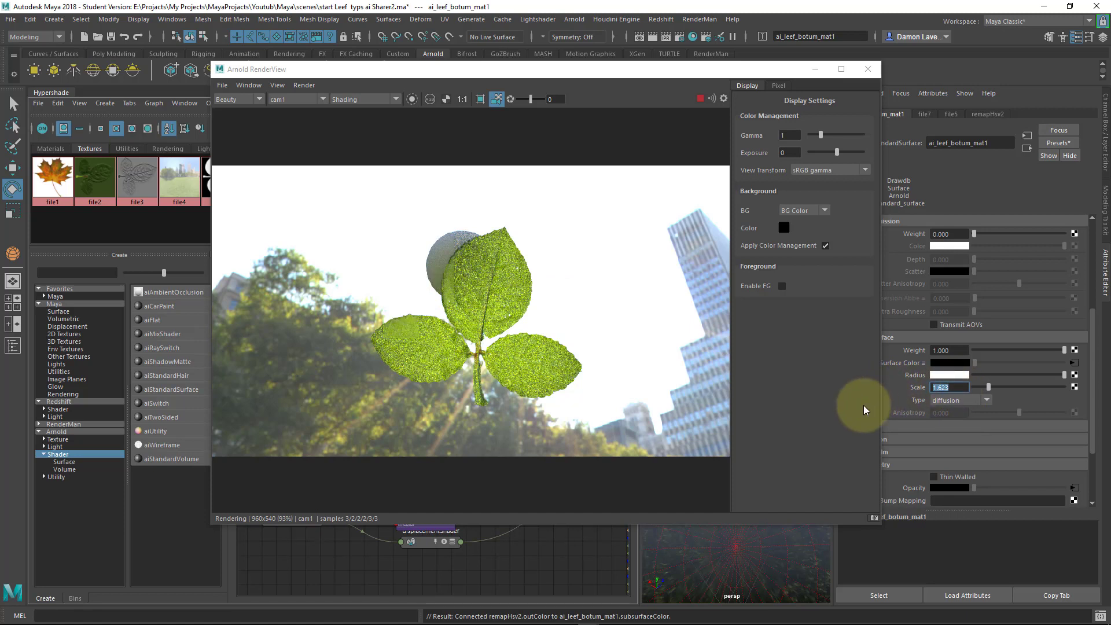
pyautogui.write('0.5')
pyautogui.press('Return')
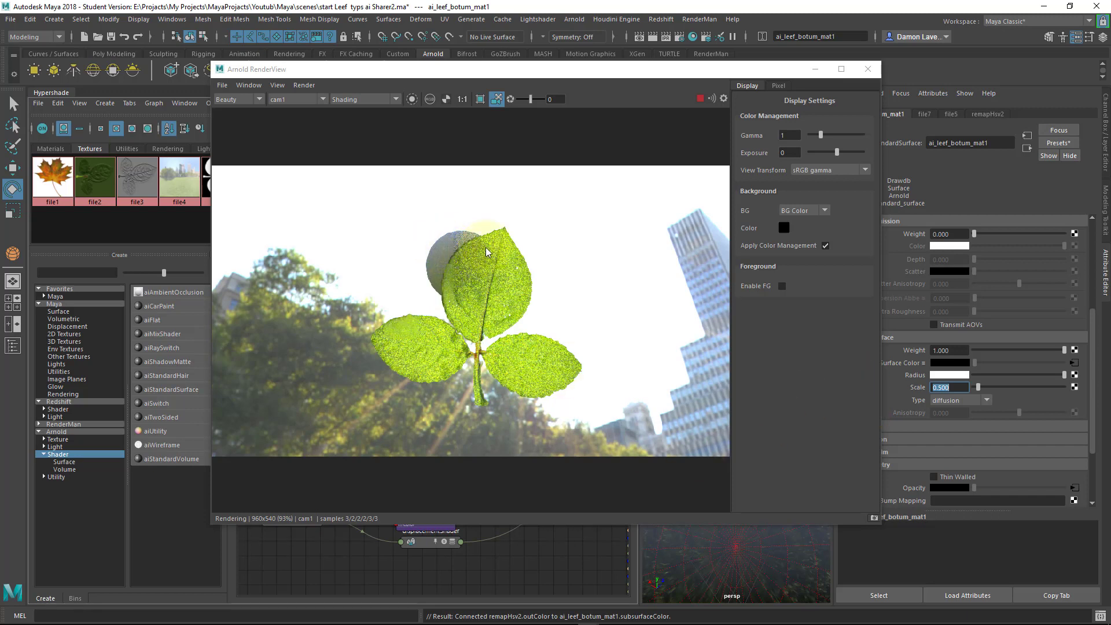
pyautogui.moveTo(550, 75); pyautogui.dragTo(608, 71)
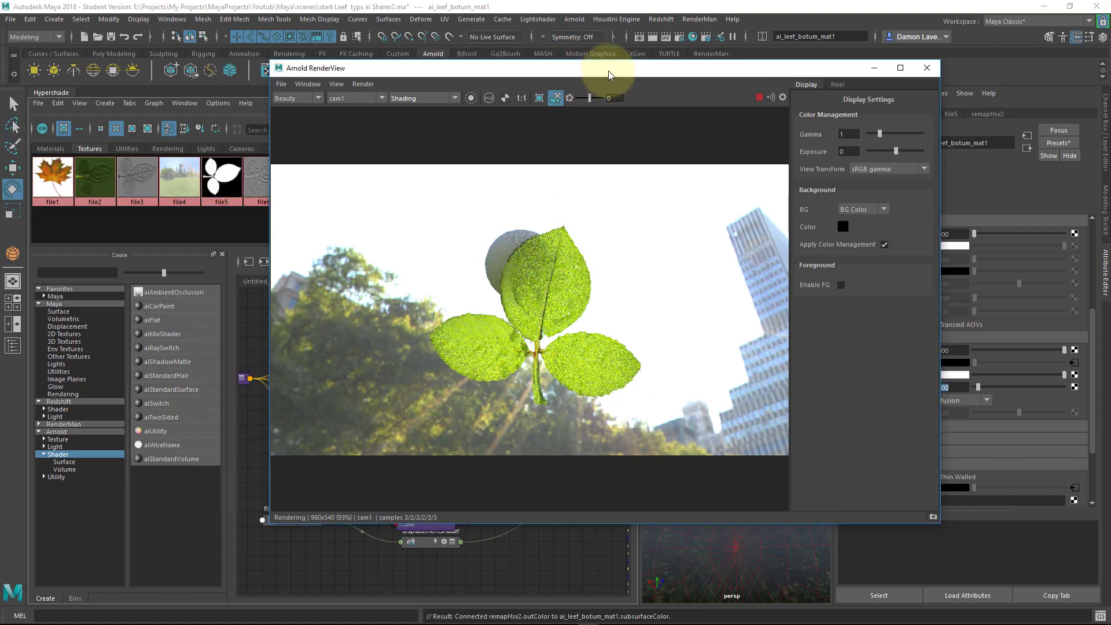